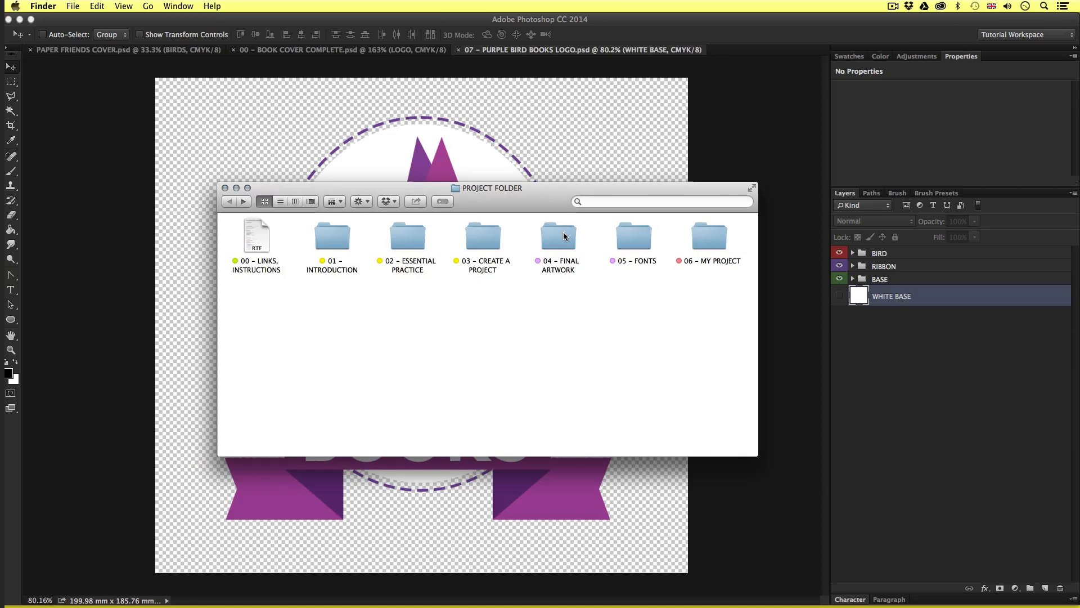
Open 07 – PURPLE BIRD BOOKS LOGO.psd from the 04 – FINAL ARTWORK folder in Photoshop.
double_click(565, 236)
left_click(268, 289)
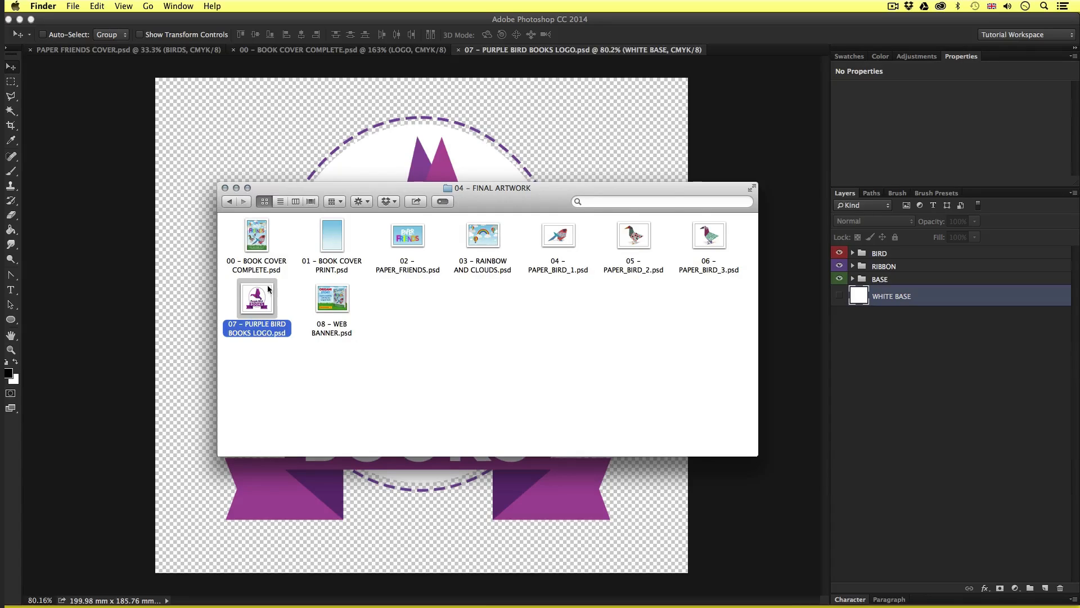
double_click(254, 303)
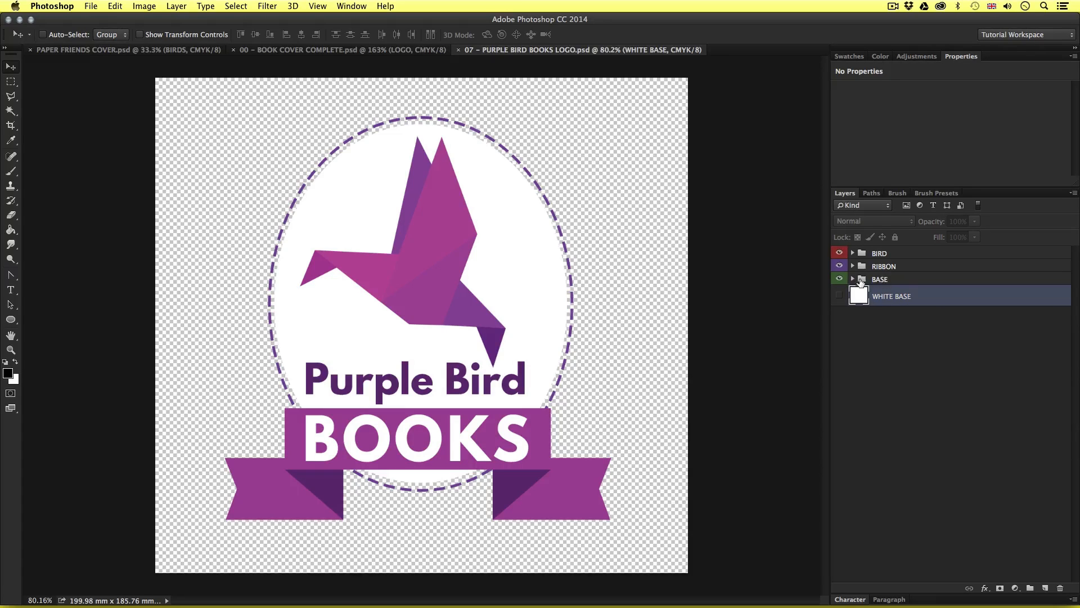
Expand the BASE, RIBBON and BIRD layer groups and toggle the visibility of RIBBON and BASE off and on.
left_click(853, 279)
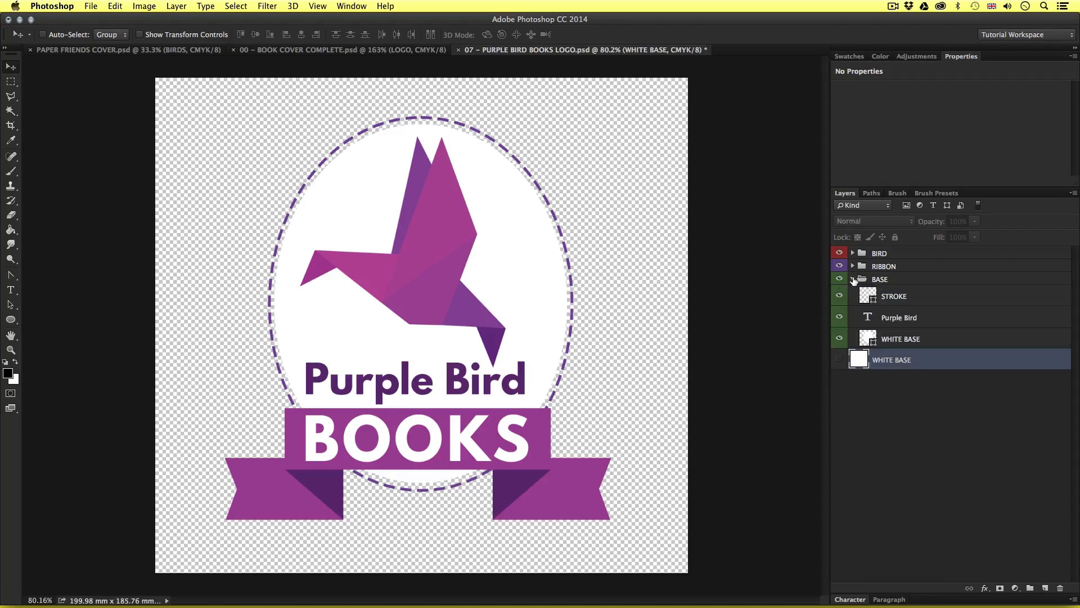
left_click(852, 267)
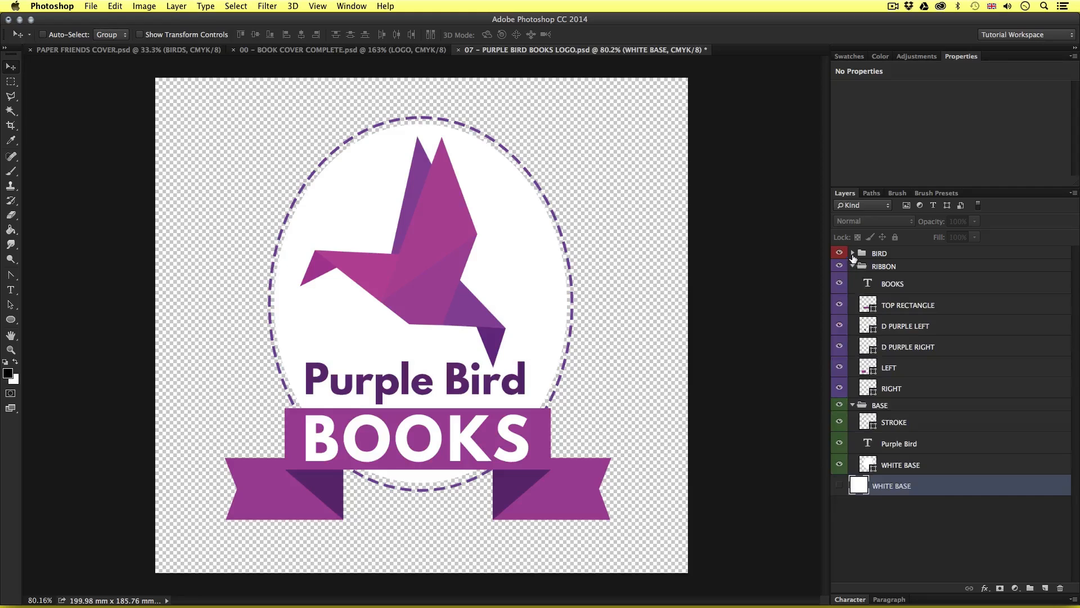
left_click(853, 254)
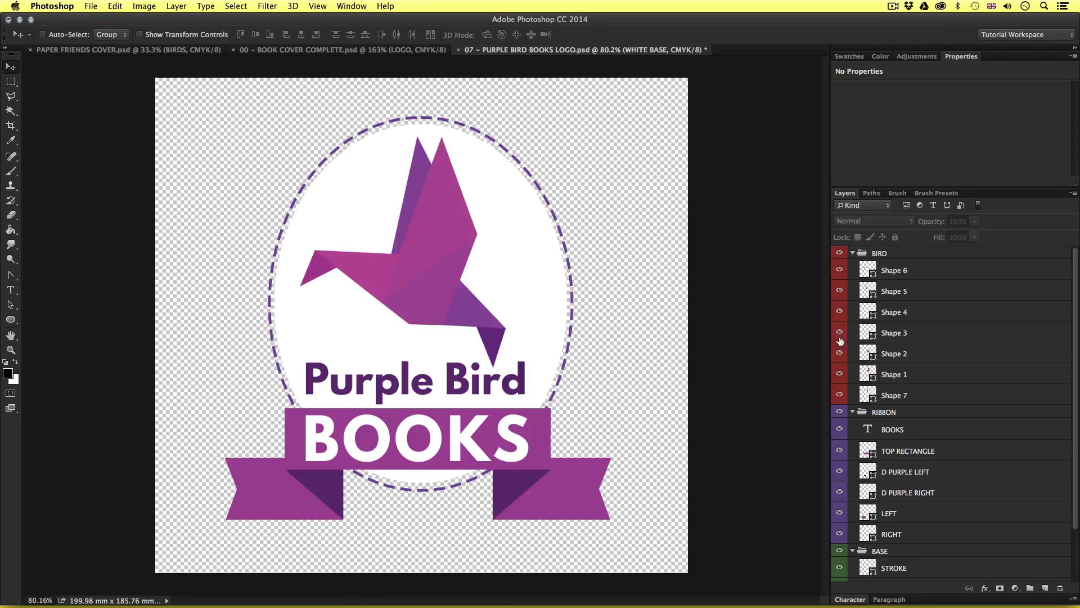
left_click(839, 412)
left_click(840, 412)
left_click(839, 550)
left_click(840, 550)
Look through the finished logo's layers and collapse the BIRD, RIBBON and BASE groups.
left_click_drag(885, 187, 885, 183)
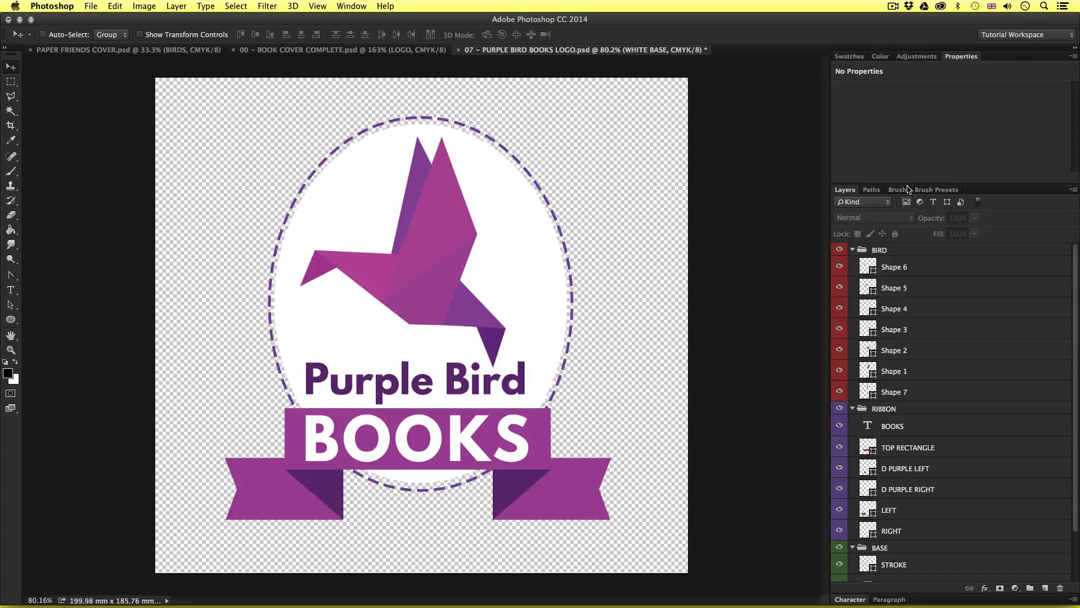
scroll(875, 412, "down", 3)
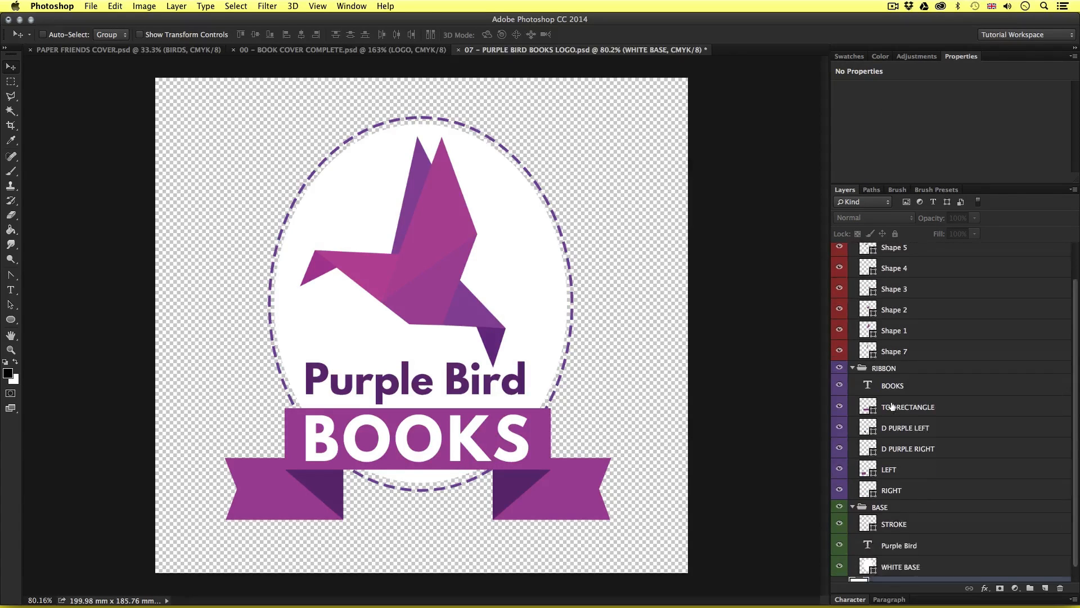
scroll(891, 406, "down", 1)
scroll(970, 480, "up", 3)
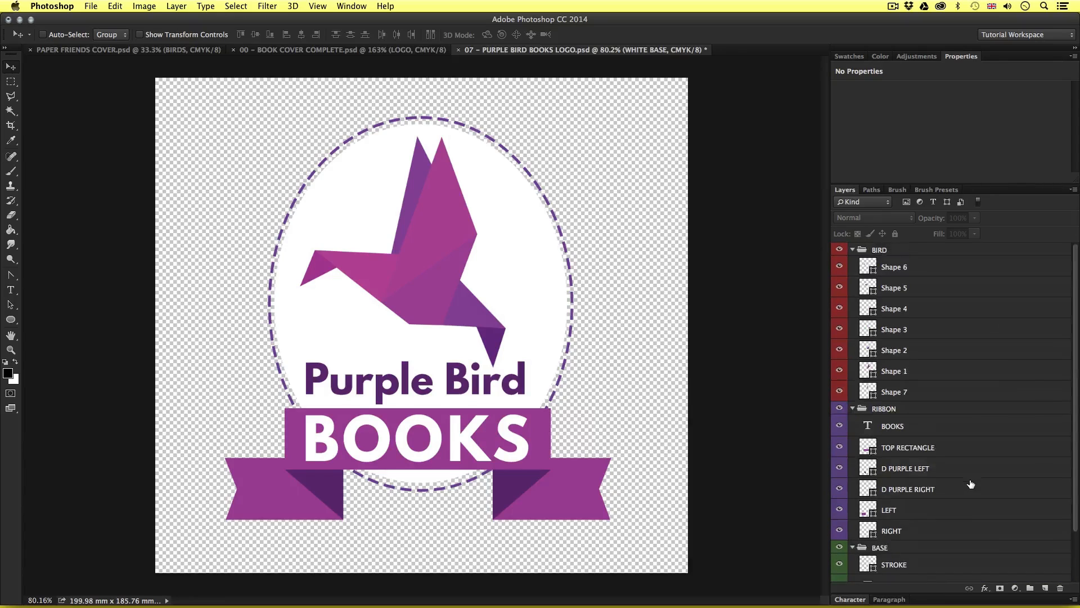
left_click(852, 249)
left_click(852, 263)
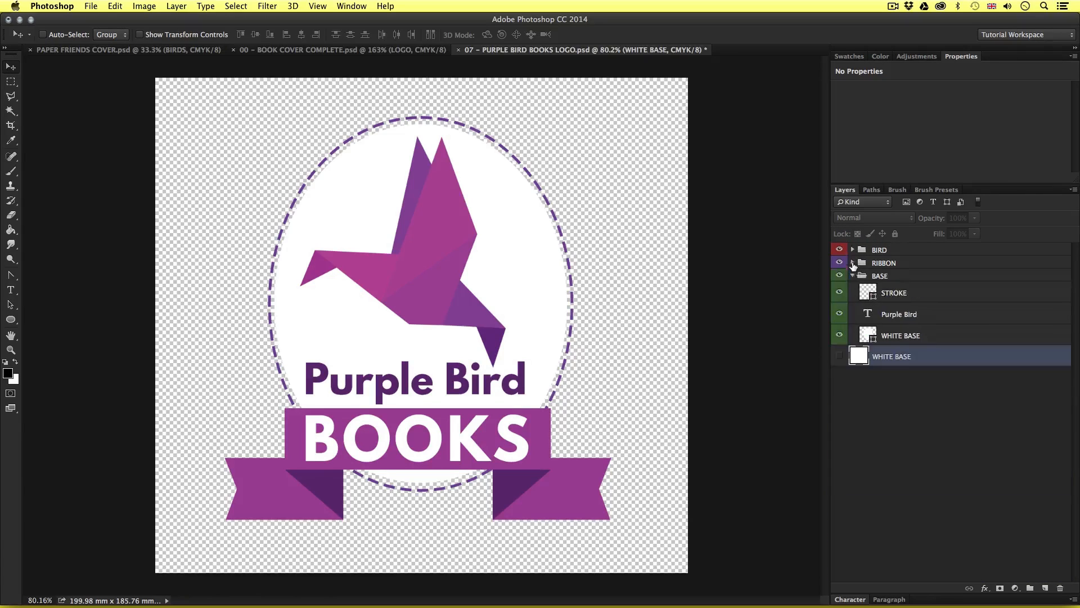
left_click(853, 276)
Switch to Finder and open 07 – LOGO SKETCH.jpg from 00 – ASSETS FOLDER inside 03 – CREATE A PROJECT.
key("super+Tab")
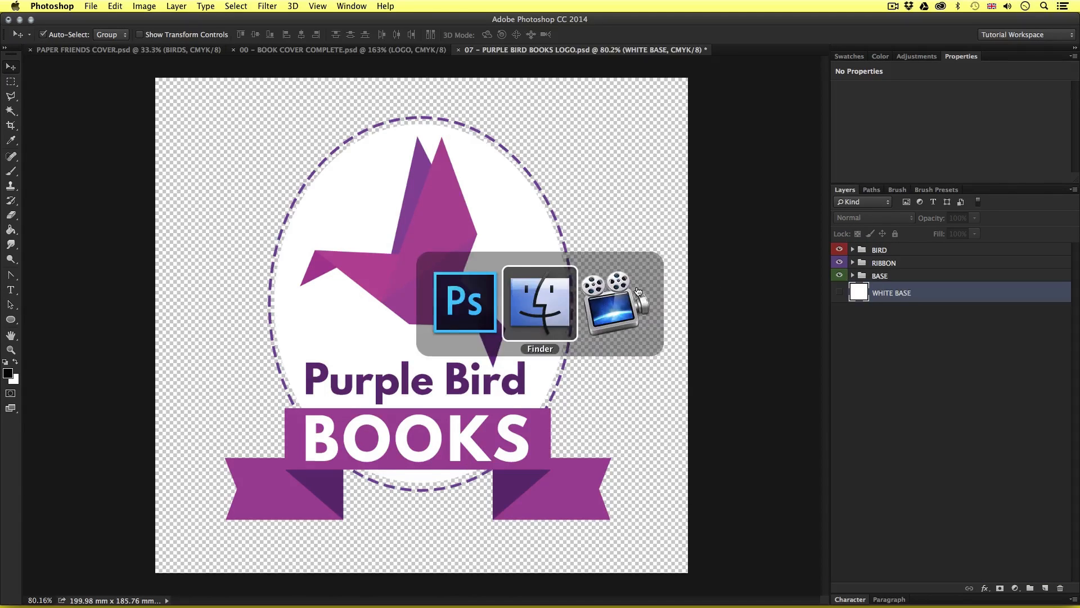
left_click(227, 202)
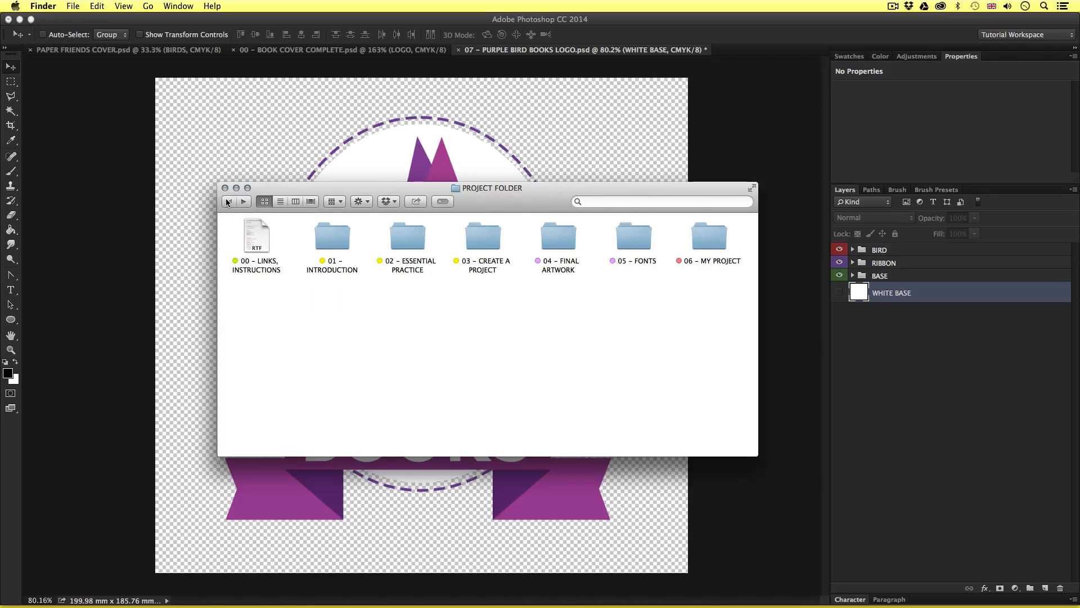
double_click(482, 239)
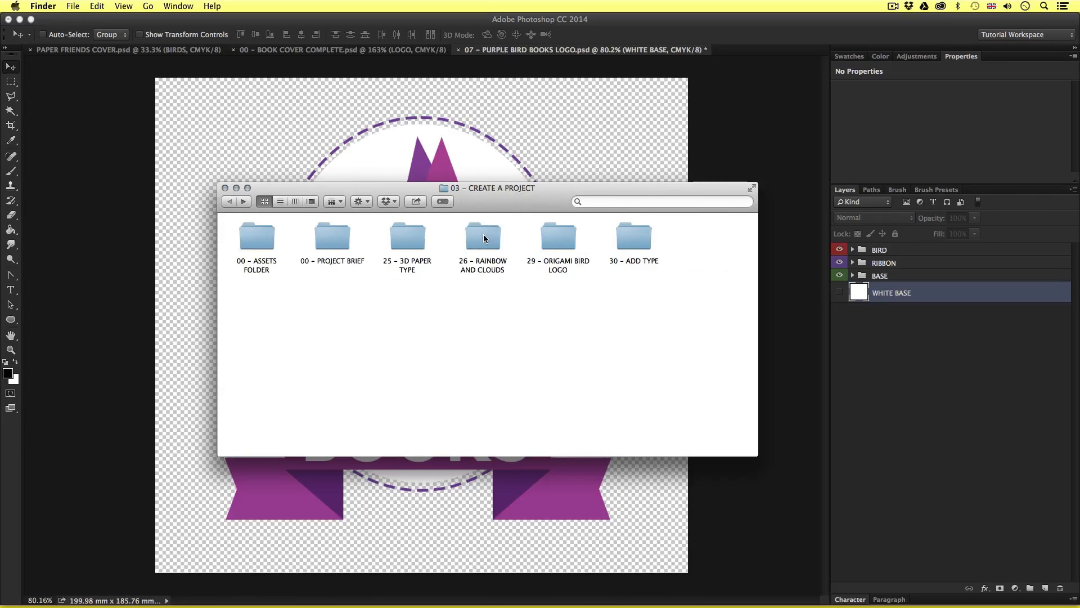
double_click(248, 243)
left_click(724, 233)
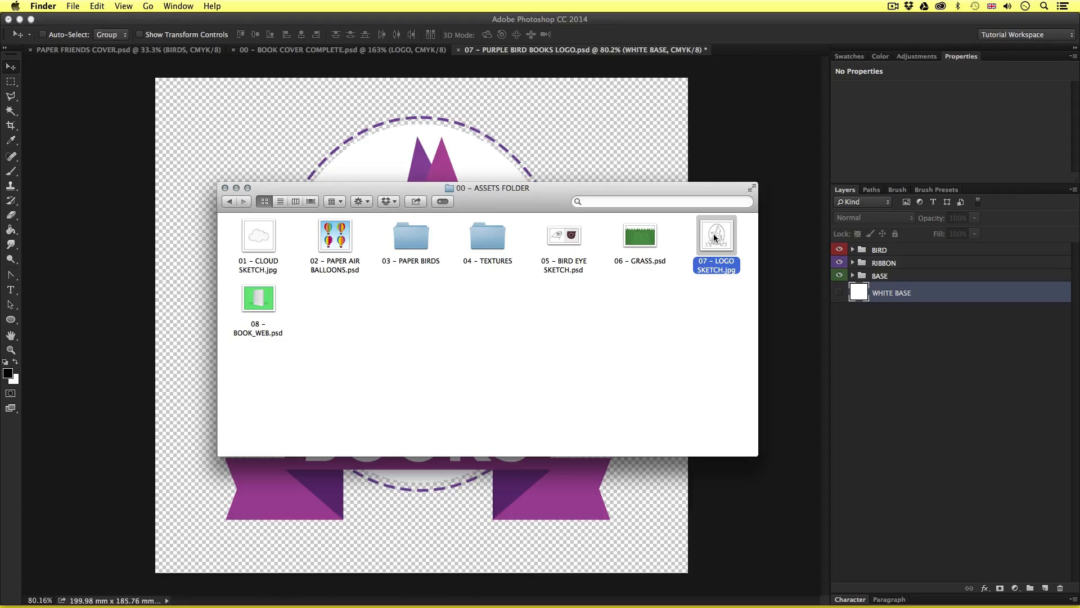
double_click(714, 234)
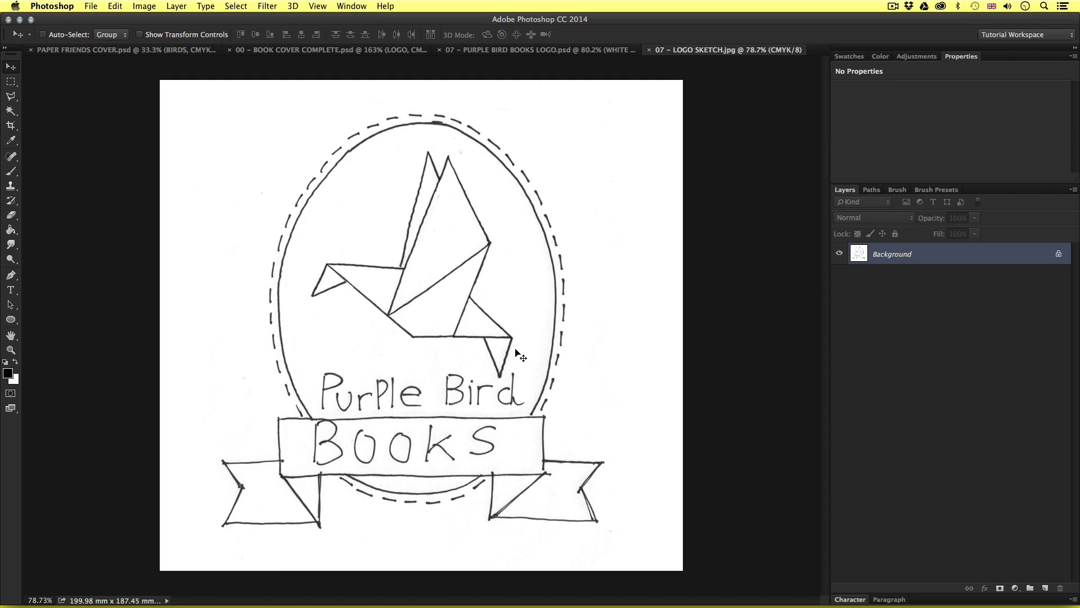
Create a new layer named WHITE BASE above the sketch background.
key("super+shift+n")
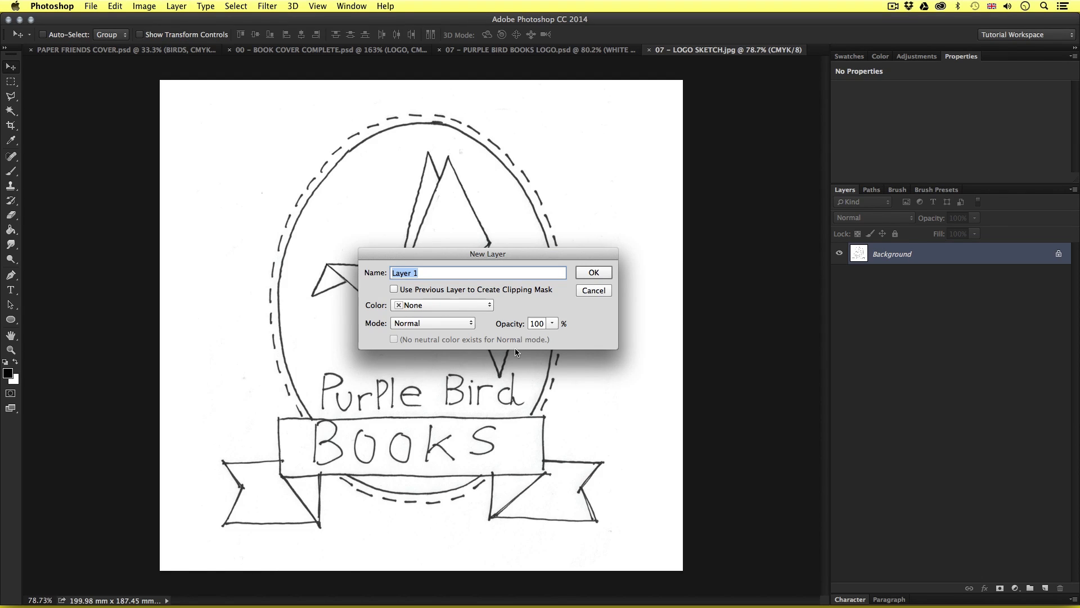
type("WHITE BASE")
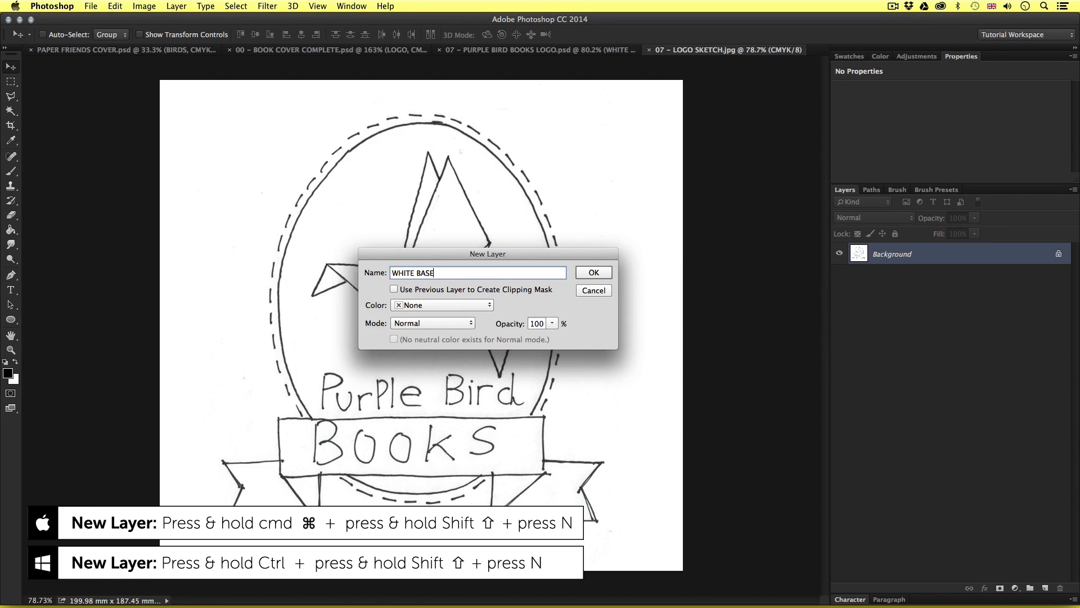
key("Return")
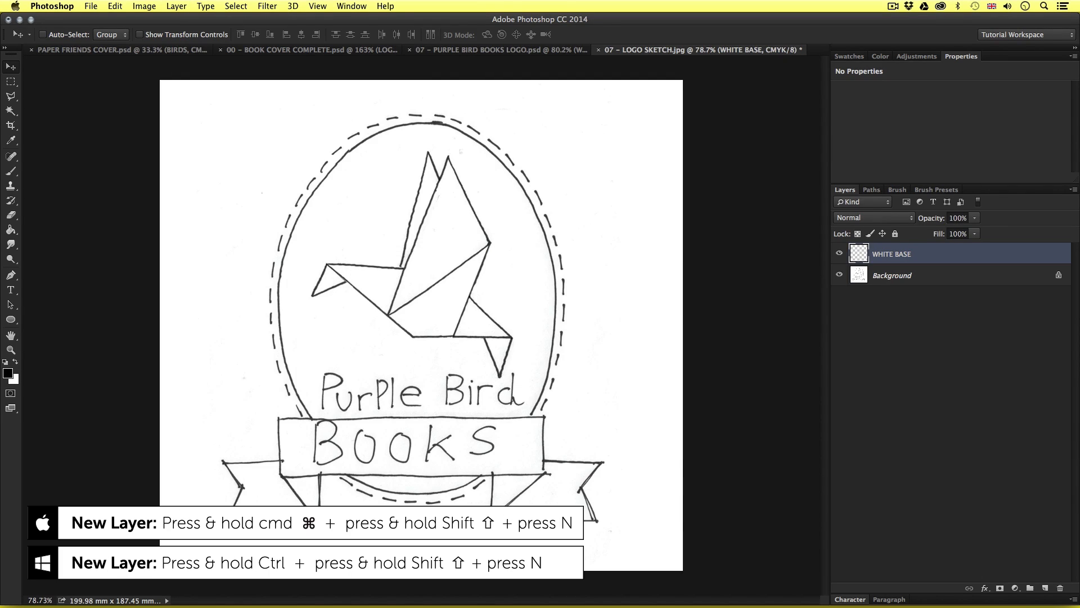
Set the foreground colour to white (ffffff) and fill the WHITE BASE layer with it using the Paint Bucket.
left_click(8, 372)
left_click(387, 258)
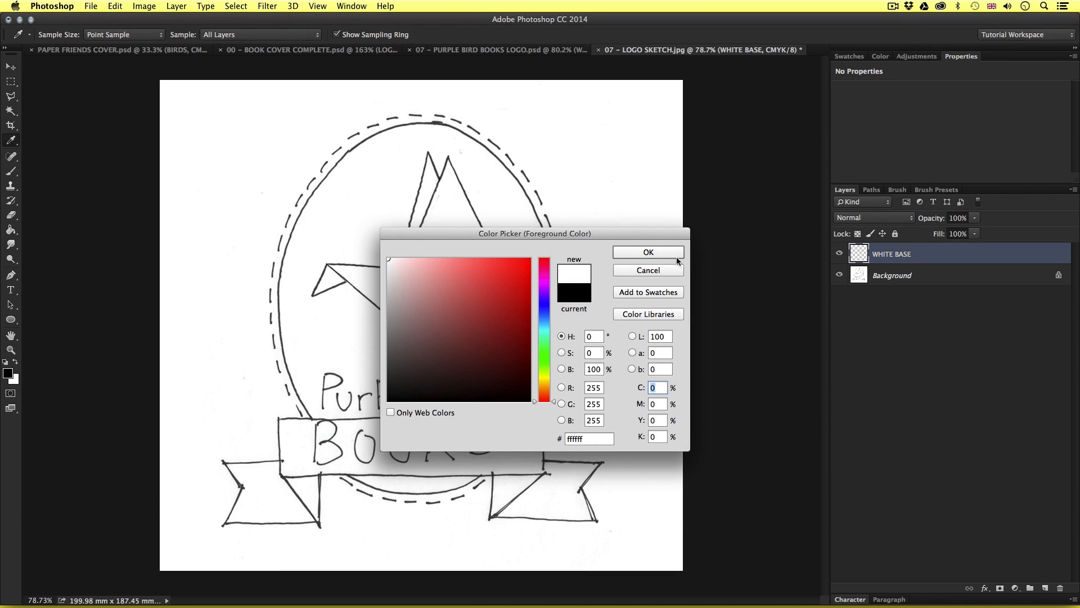
left_click(678, 252)
left_click(11, 230)
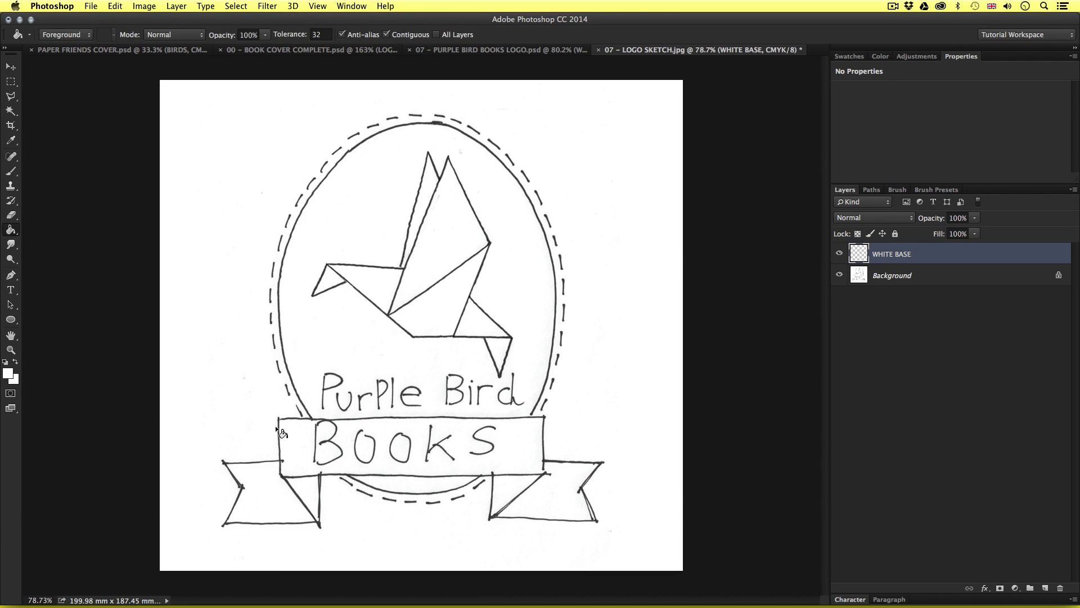
left_click(478, 337)
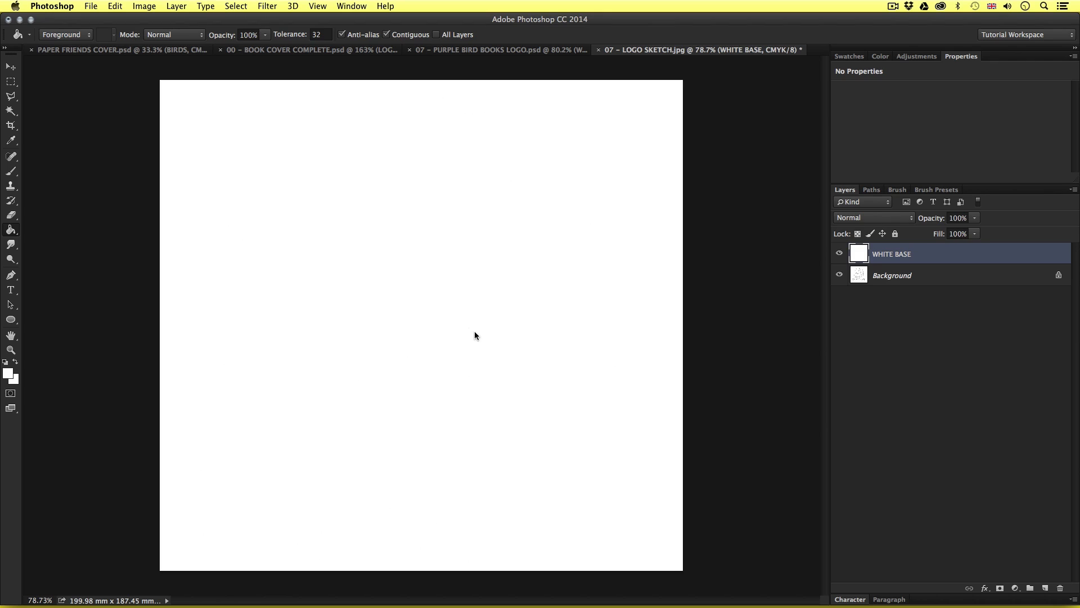
Lower the WHITE BASE layer's opacity to 50% and switch to the Move tool.
left_click(974, 218)
left_click_drag(976, 232, 950, 232)
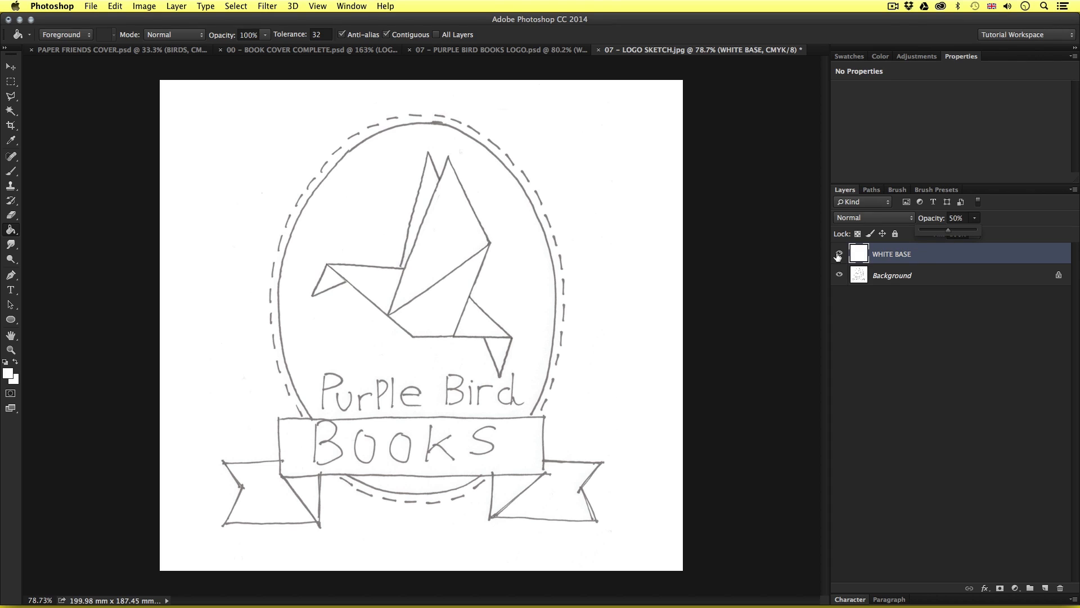
left_click(955, 256)
key("v")
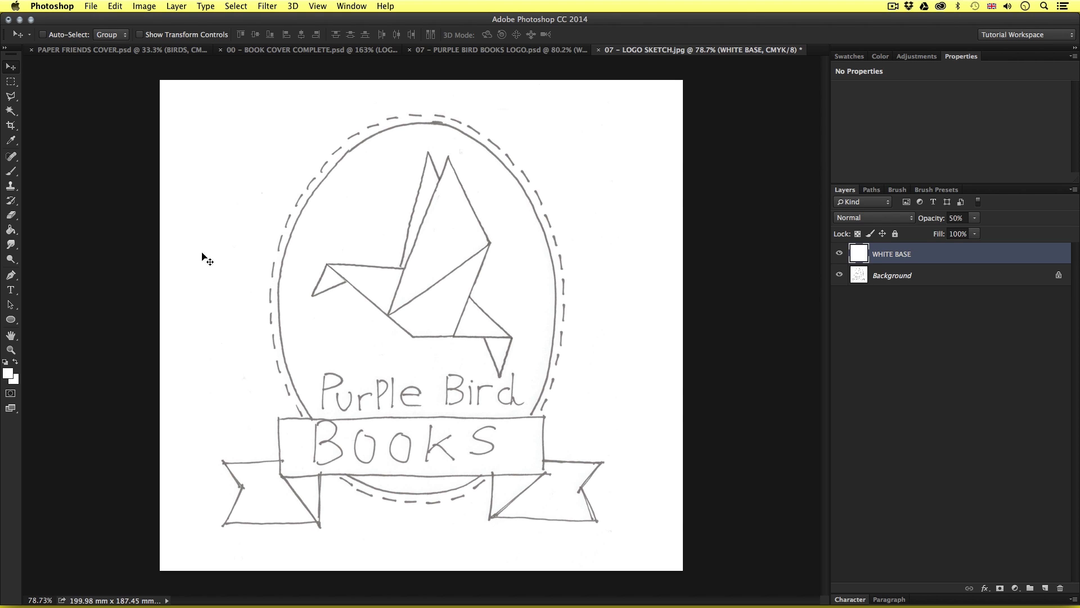
Activate the Pen tool and set its drawing mode to Shape.
left_click(11, 277)
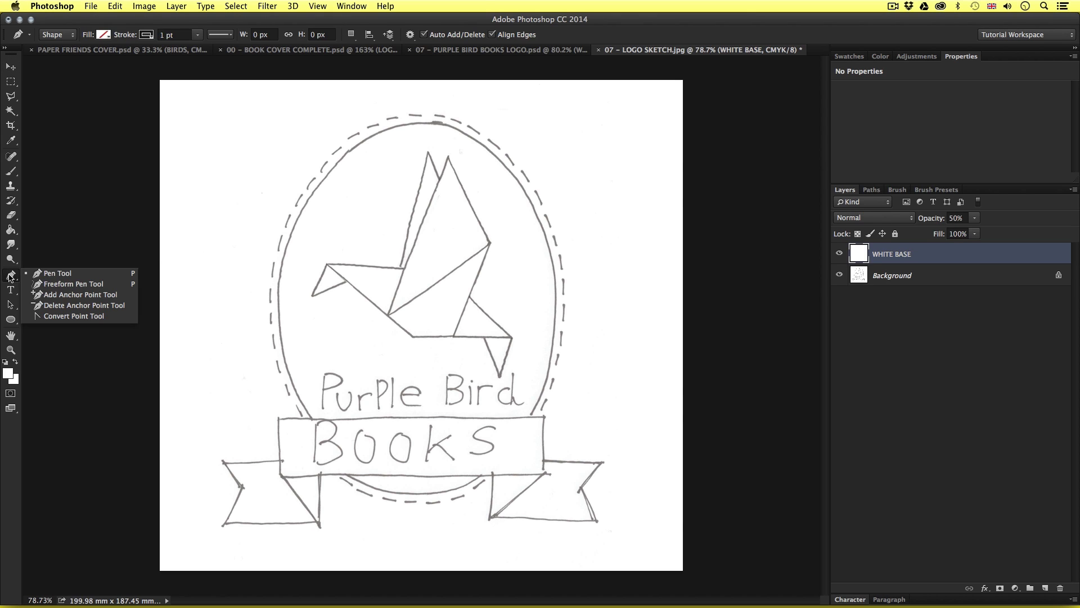
left_click(57, 275)
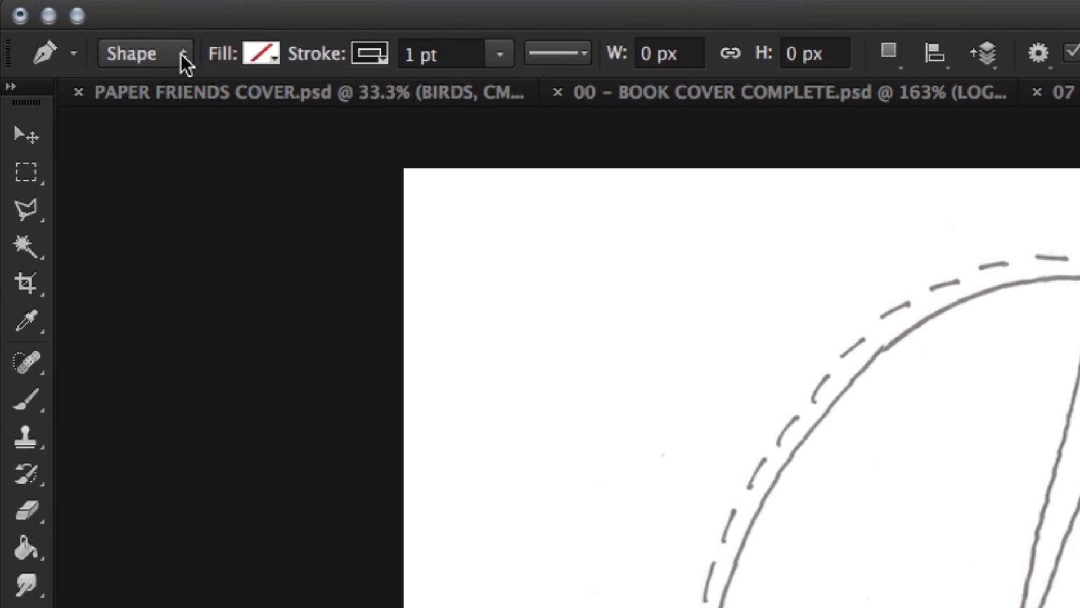
left_click(180, 54)
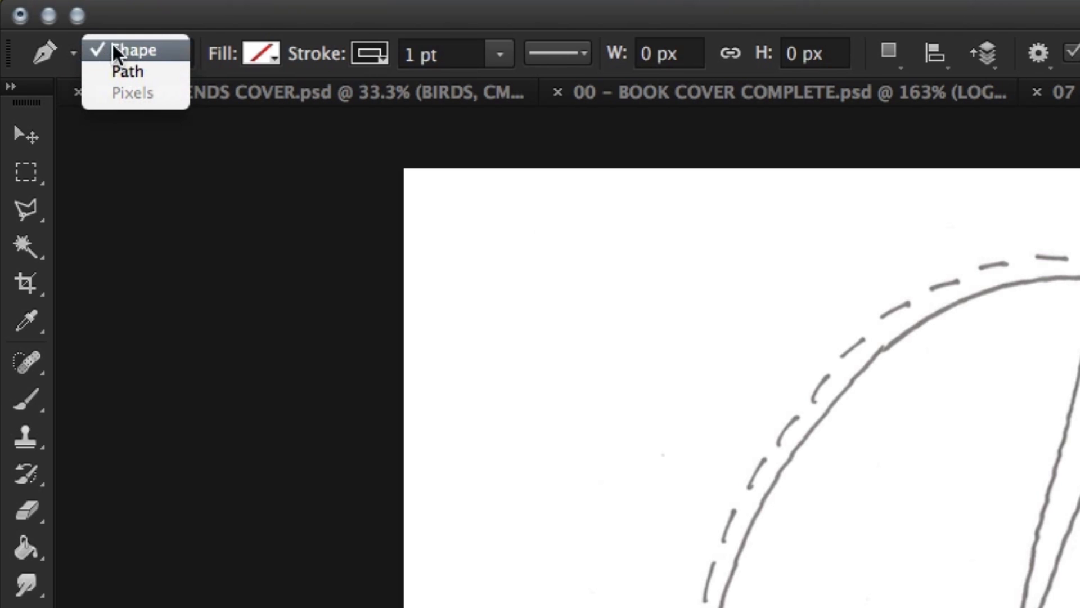
left_click(149, 50)
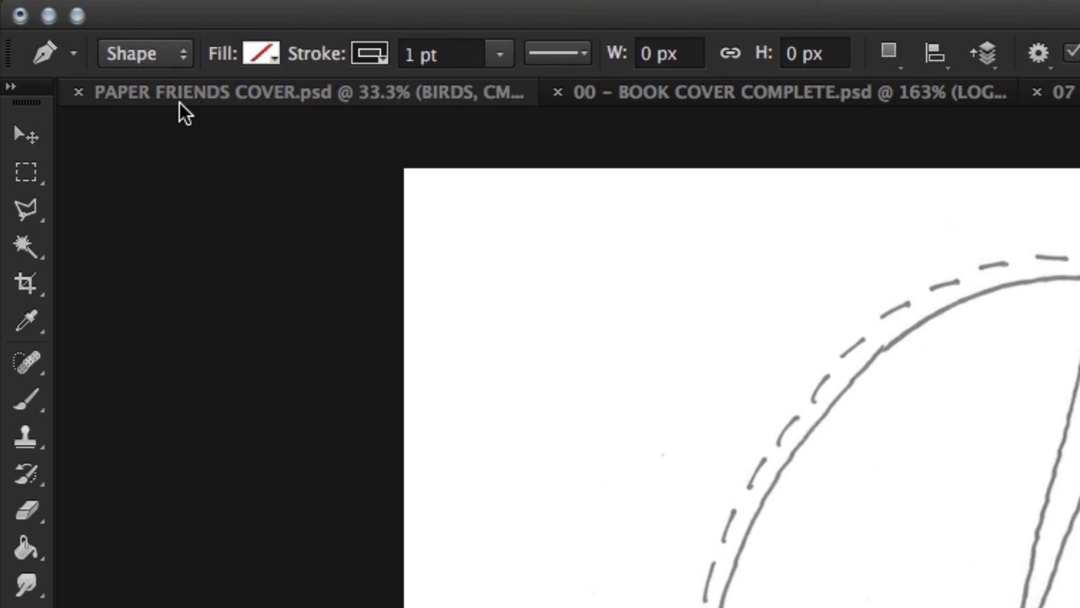
Give the Pen tool's shapes a white fill and a solid-colour black stroke of 1 pt.
left_click(262, 54)
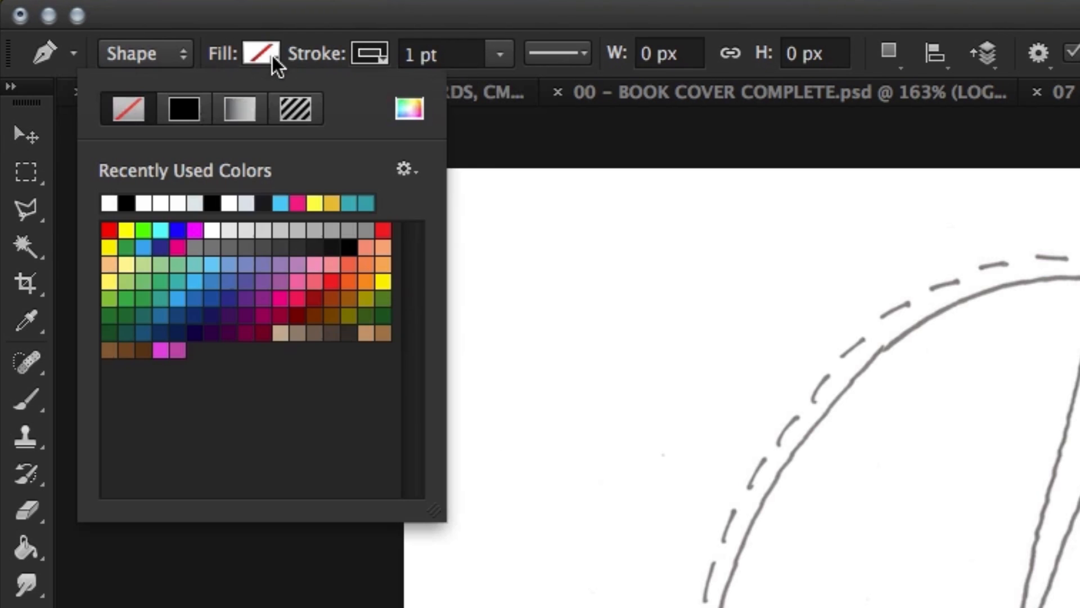
left_click(110, 201)
left_click(375, 56)
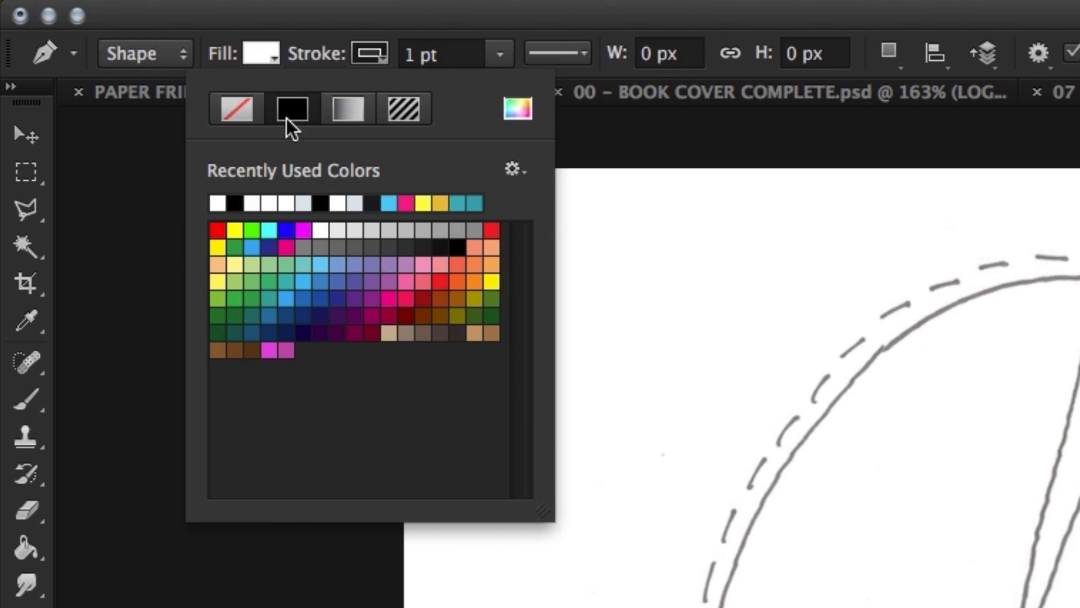
left_click_drag(409, 55, 447, 55)
left_click(449, 54)
key("Return")
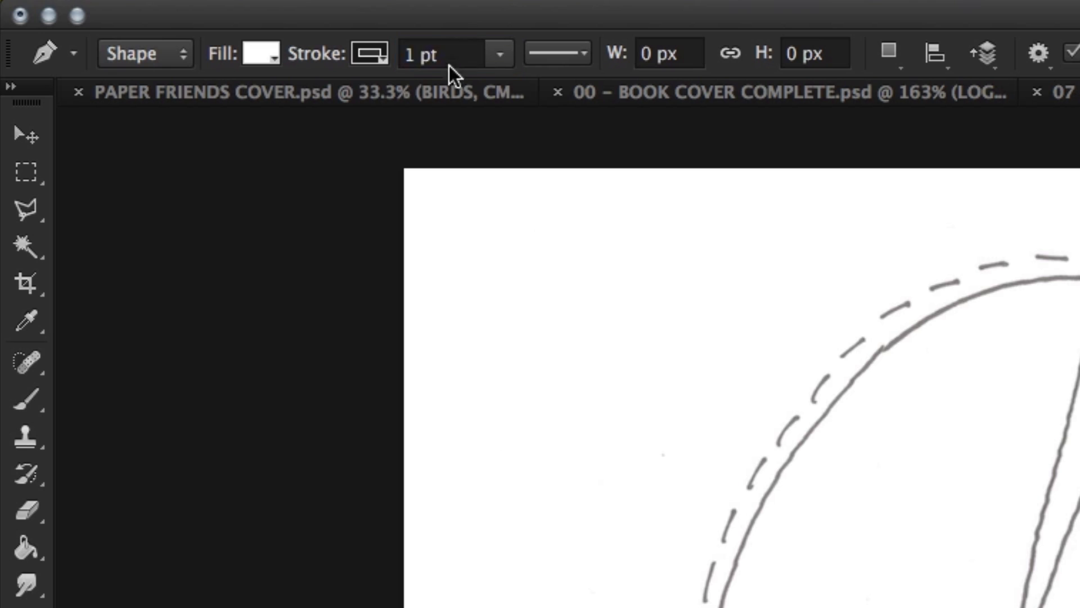
Use a continuous solid line for the shape stroke and align it to the inside.
left_click(585, 53)
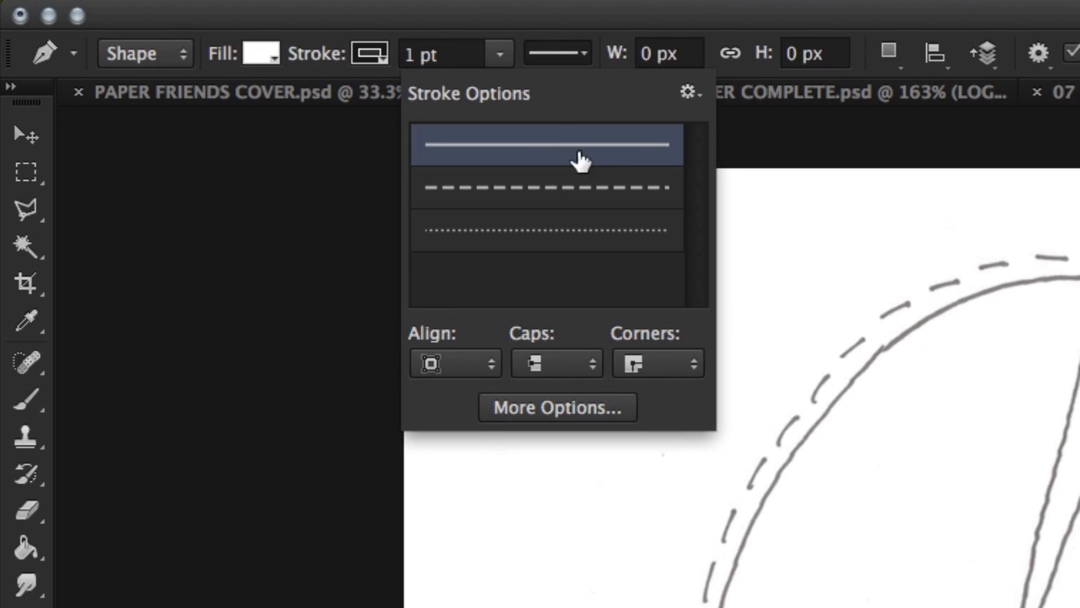
left_click(492, 366)
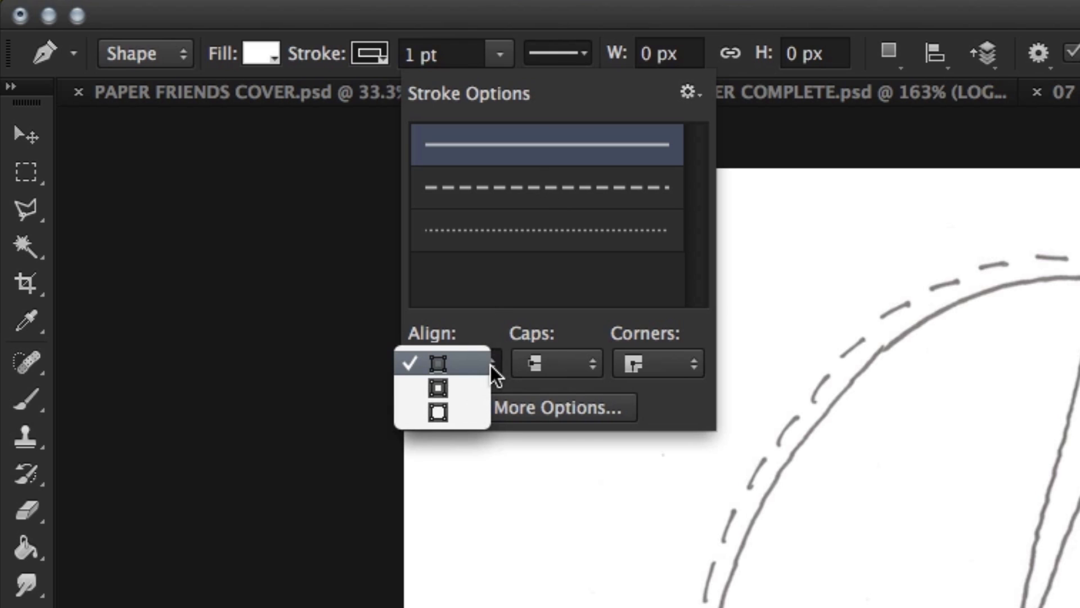
left_click(438, 361)
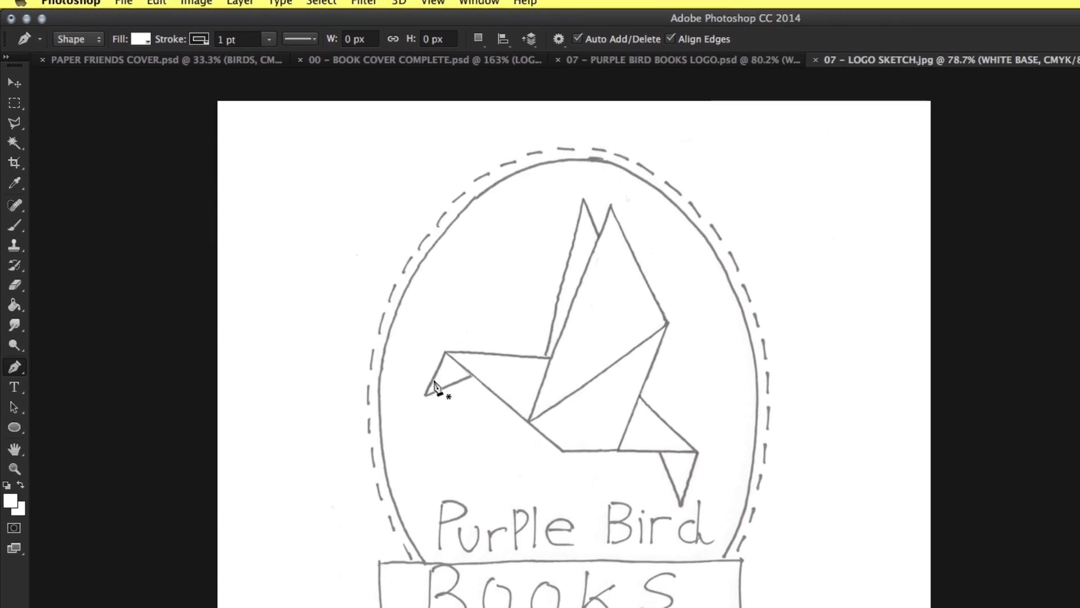
Trace the bird's beak-end head triangle as a closed Pen shape about 80 px wide and 72 px high.
scroll(585, 408, "up", 5)
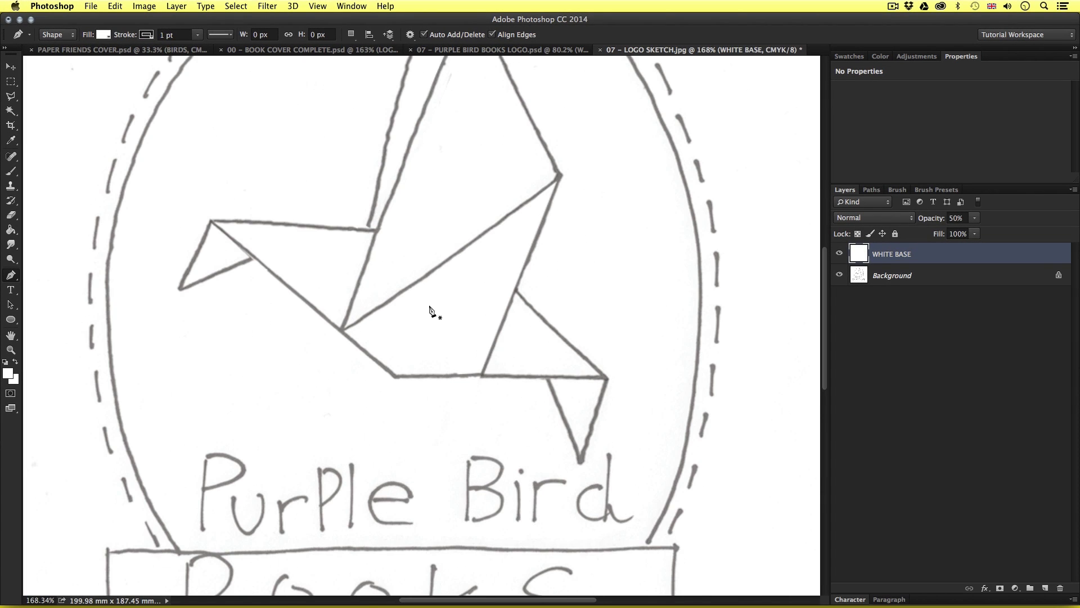
scroll(431, 311, "up", 5)
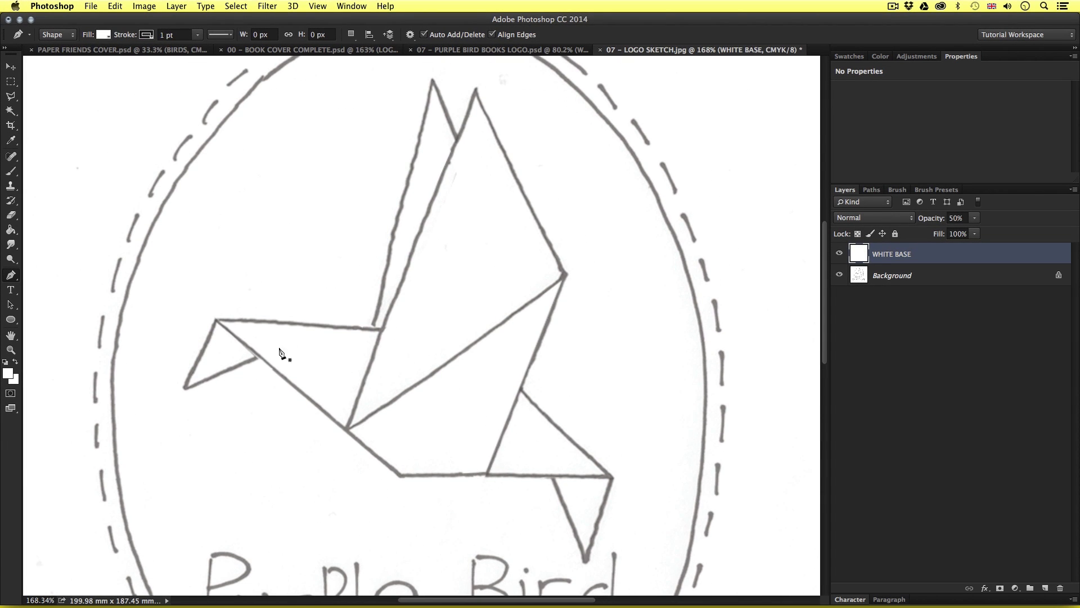
left_click(185, 387)
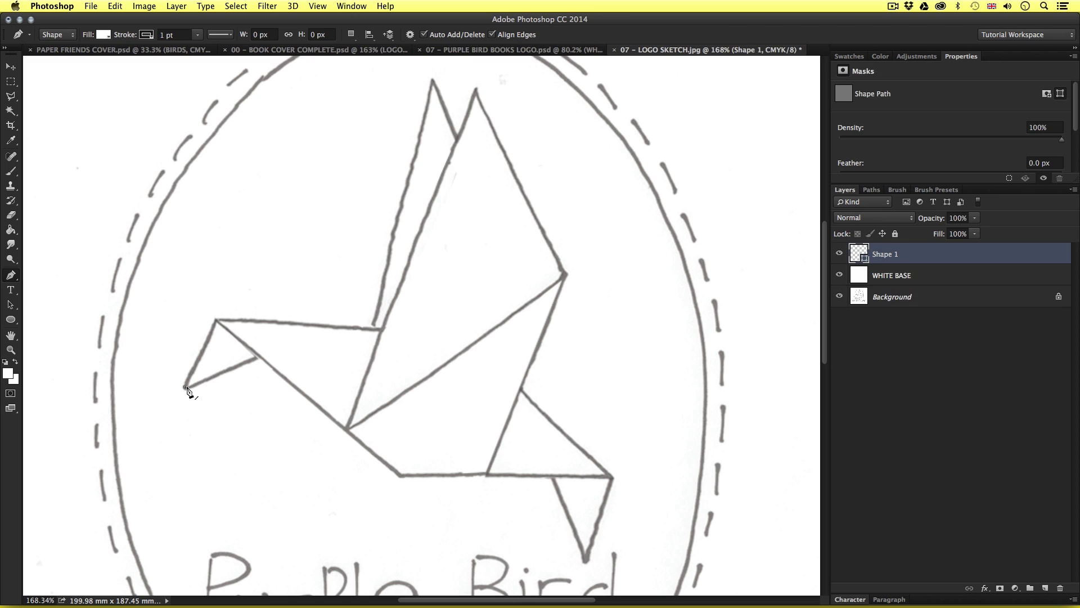
left_click(218, 319)
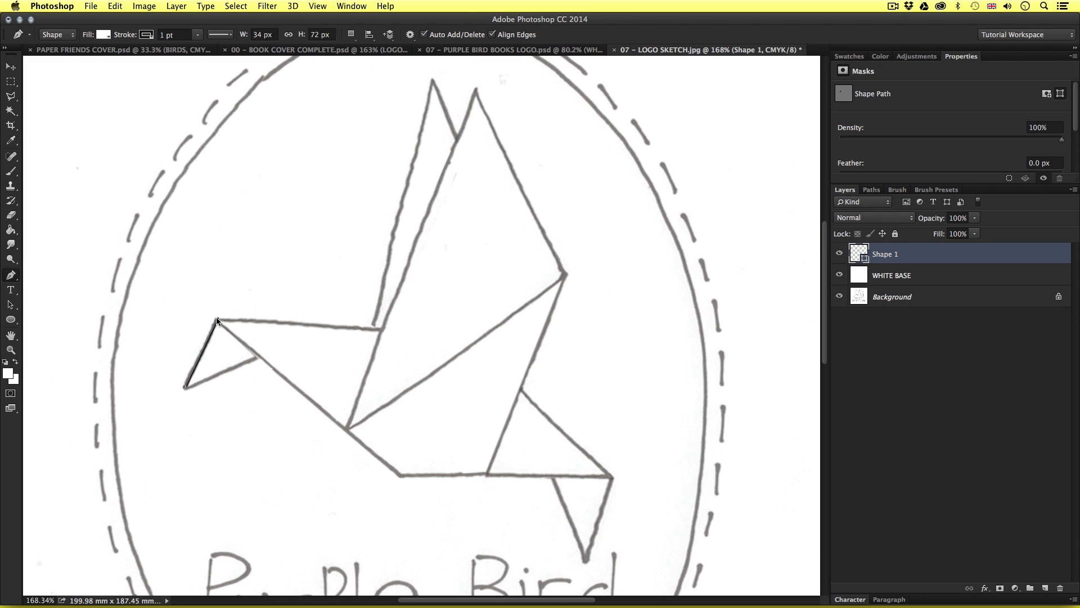
left_click(261, 357)
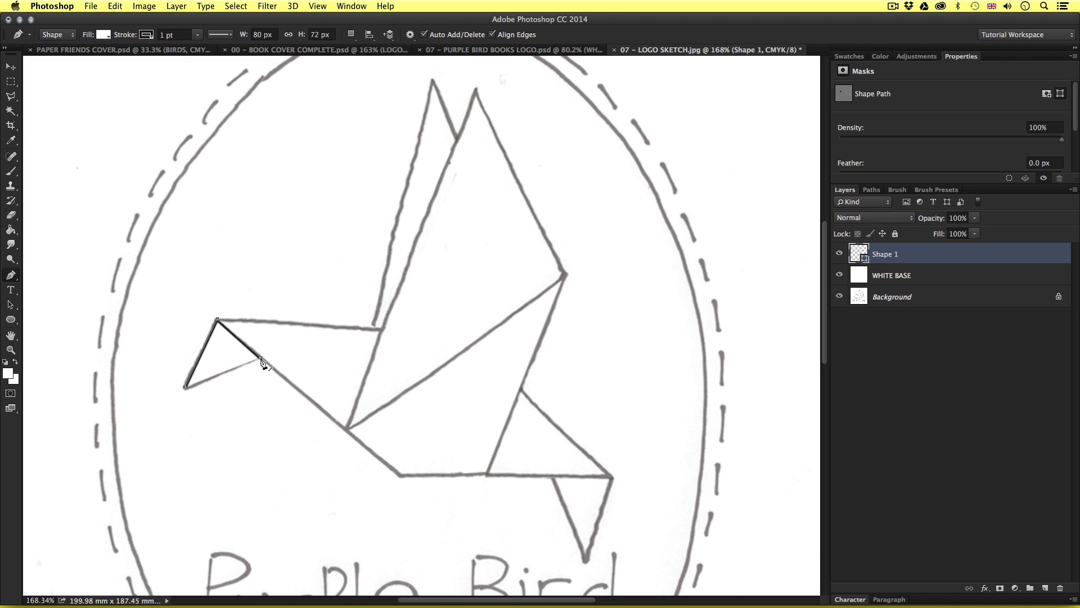
left_click(185, 388)
Trace the neck triangle beside the head as a closed Pen shape about 175 px wide and 117 px high.
scroll(259, 374, "up", 4)
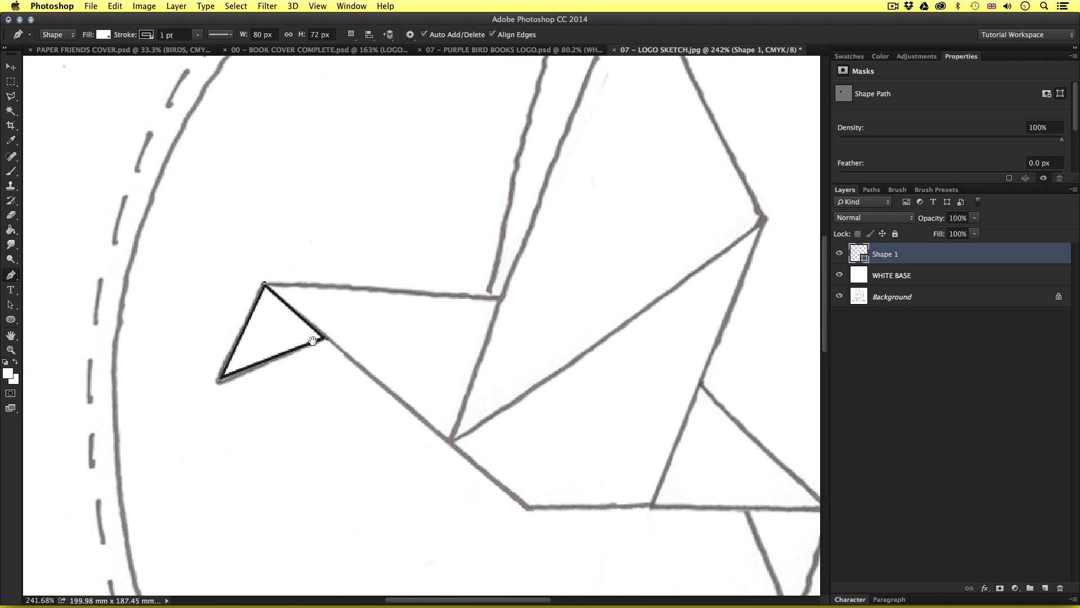
mouse_move(312, 340)
left_mouse_down()
mouse_move(287, 333)
mouse_move(248, 366)
left_mouse_up()
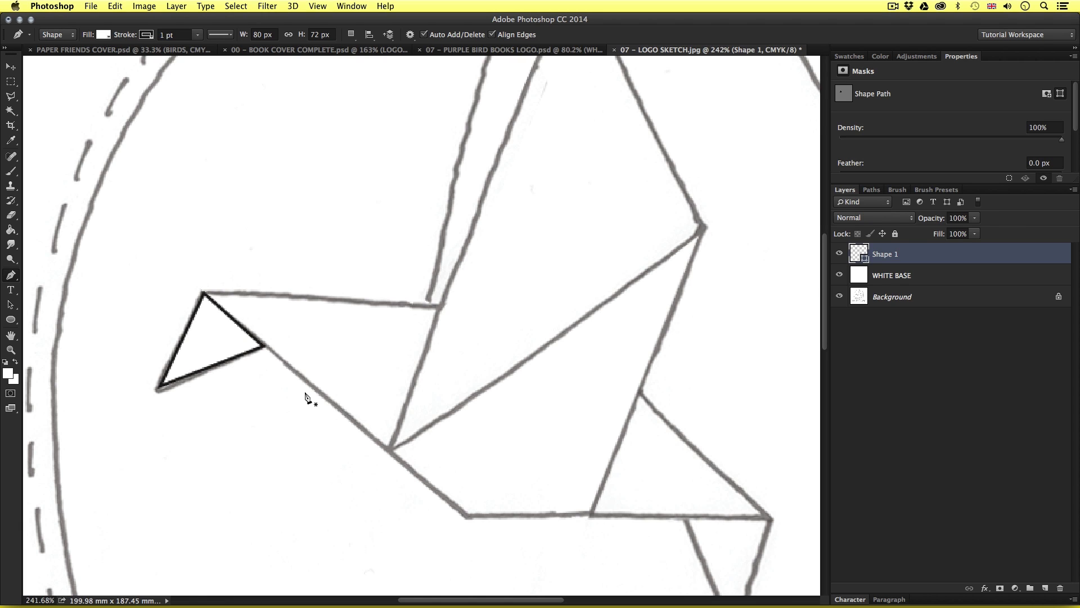
scroll(363, 405, "up", 2)
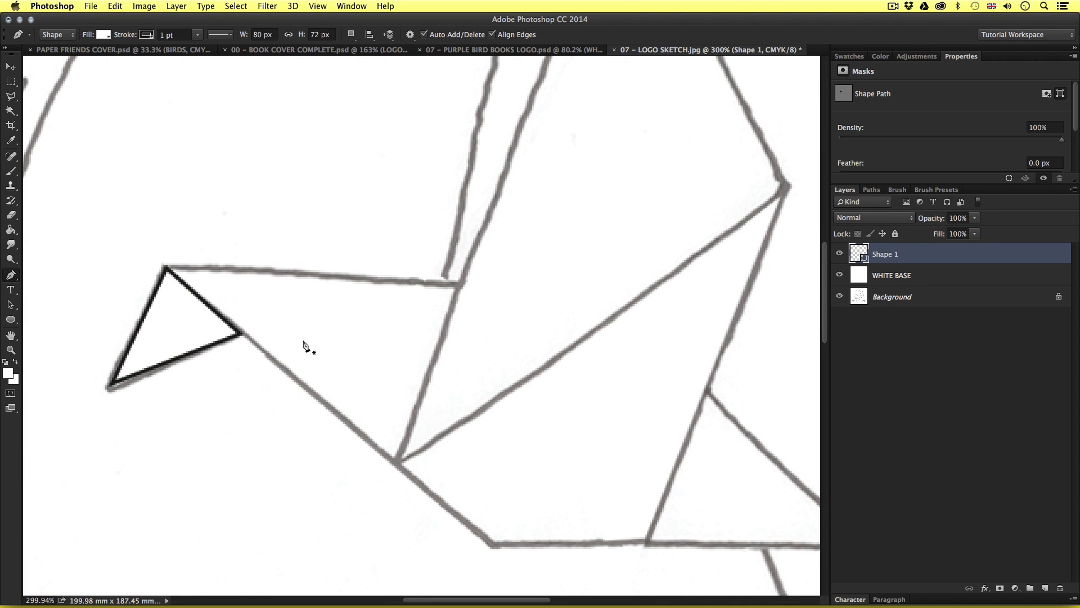
left_click(167, 271)
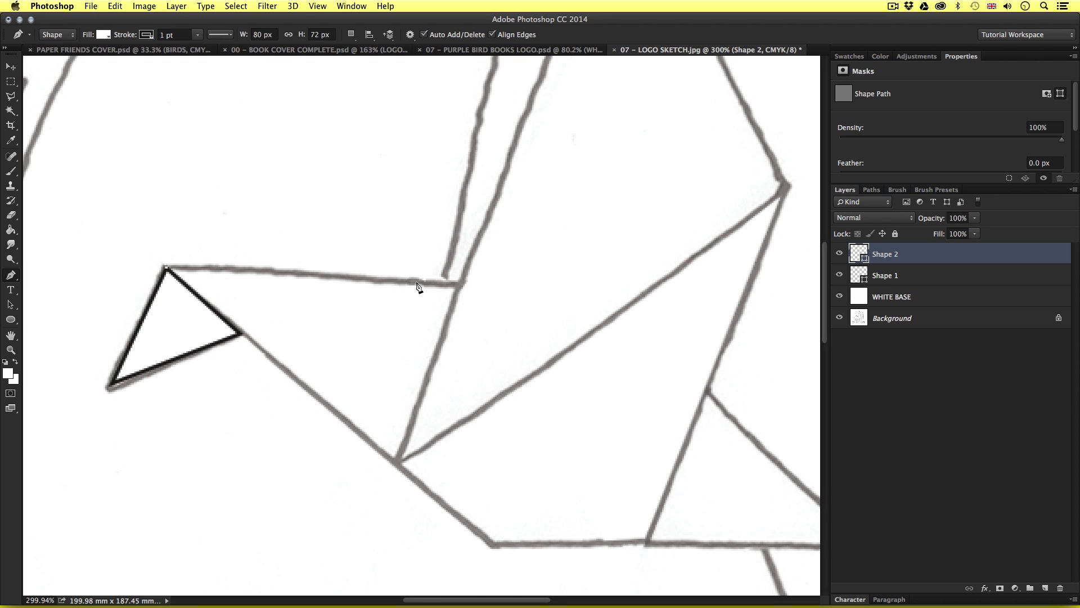
left_click(460, 285)
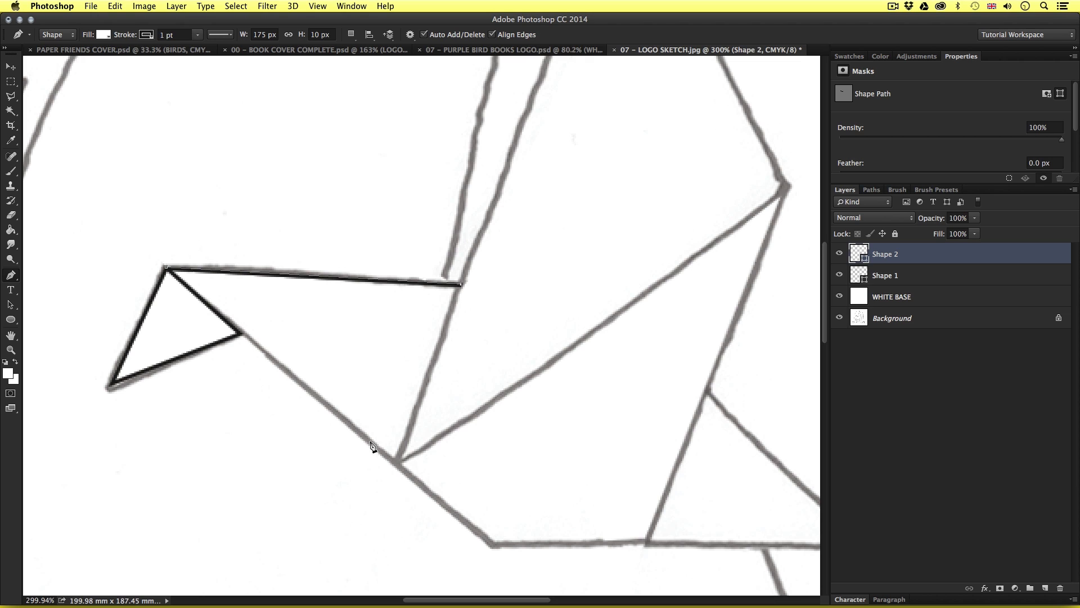
left_click(396, 463)
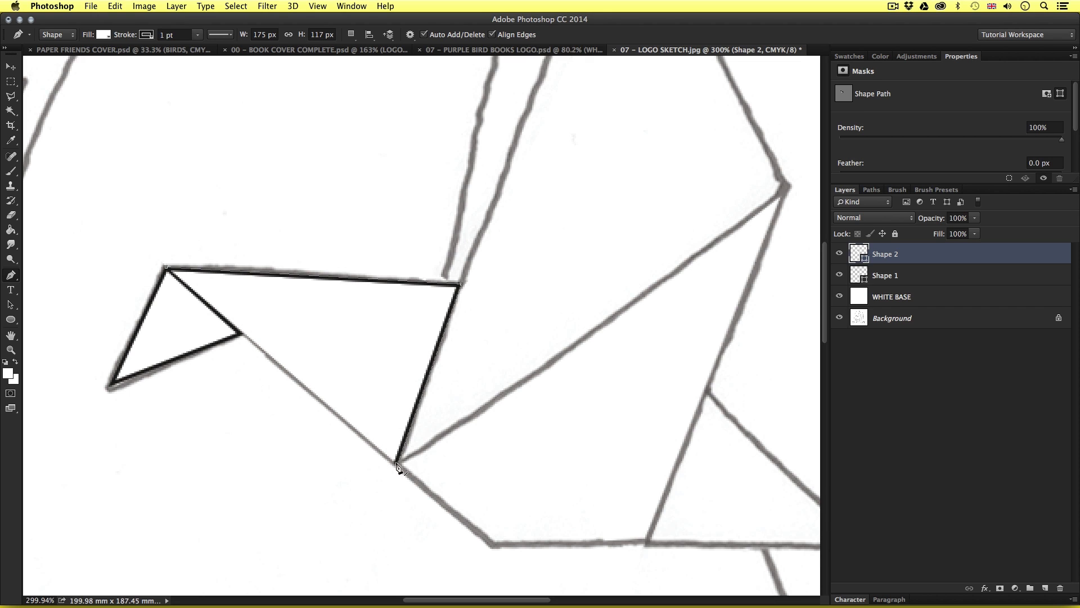
left_click(167, 270)
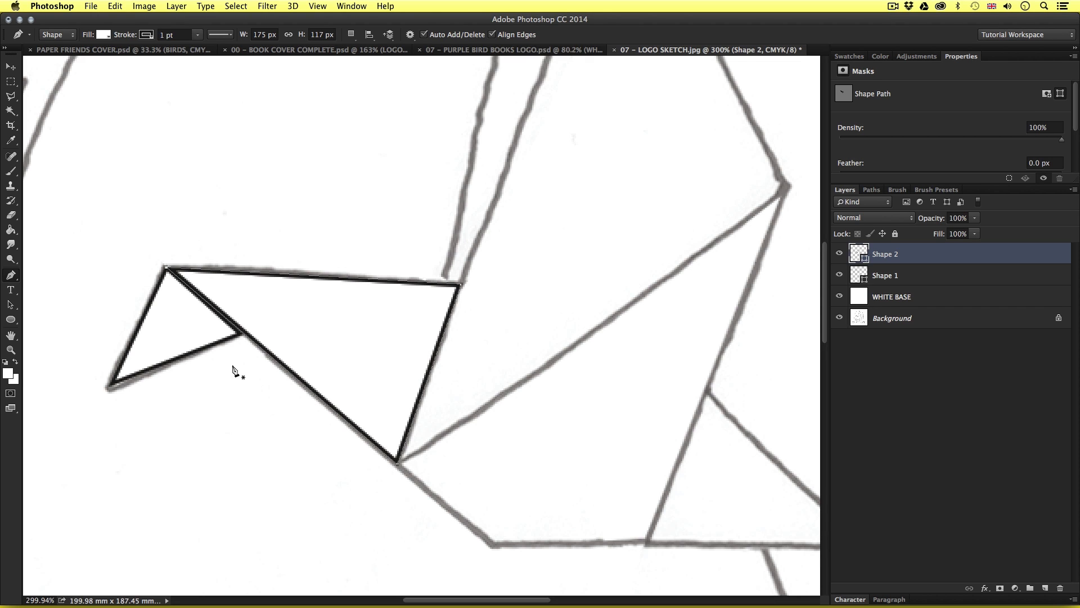
Examine closely how the strokes of the head and neck triangles meet along their shared edge.
scroll(235, 337, "up", 5)
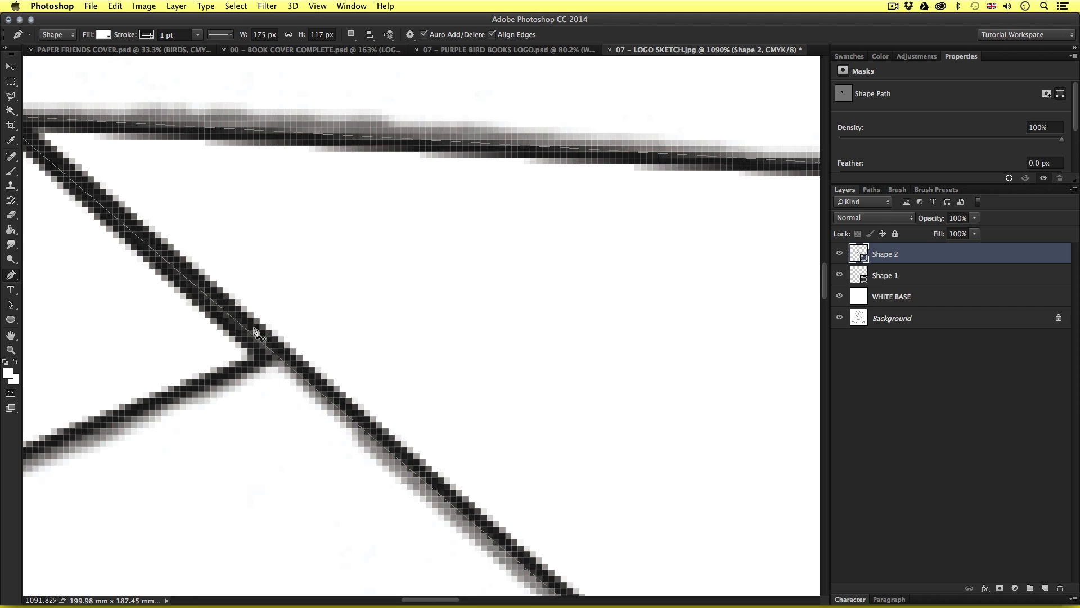
scroll(283, 353, "down", 1)
scroll(283, 353, "down", 5)
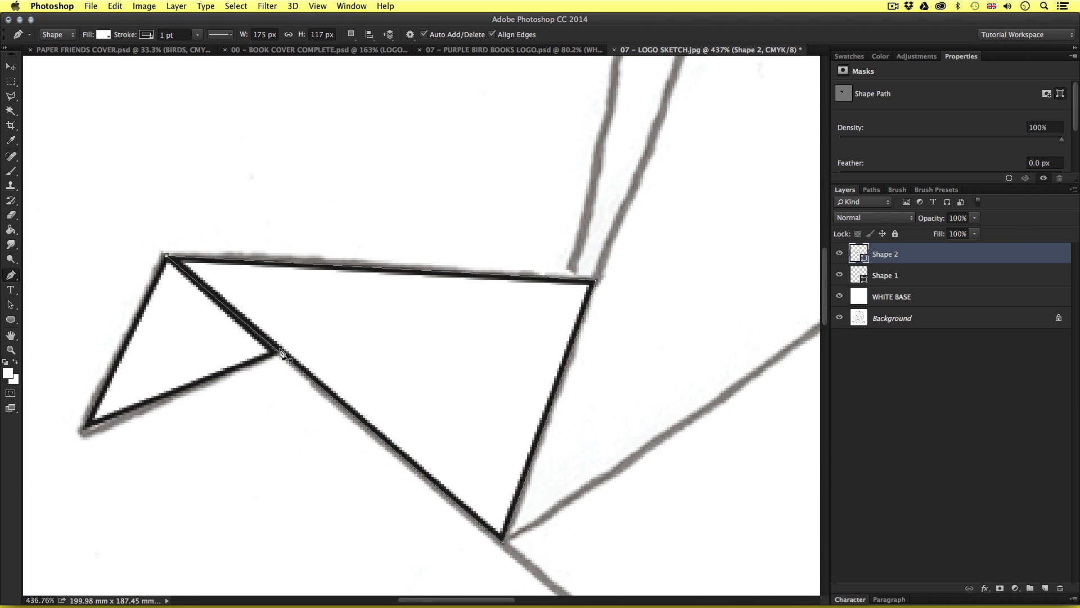
scroll(349, 326, "right", 3)
scroll(331, 363, "down", 2)
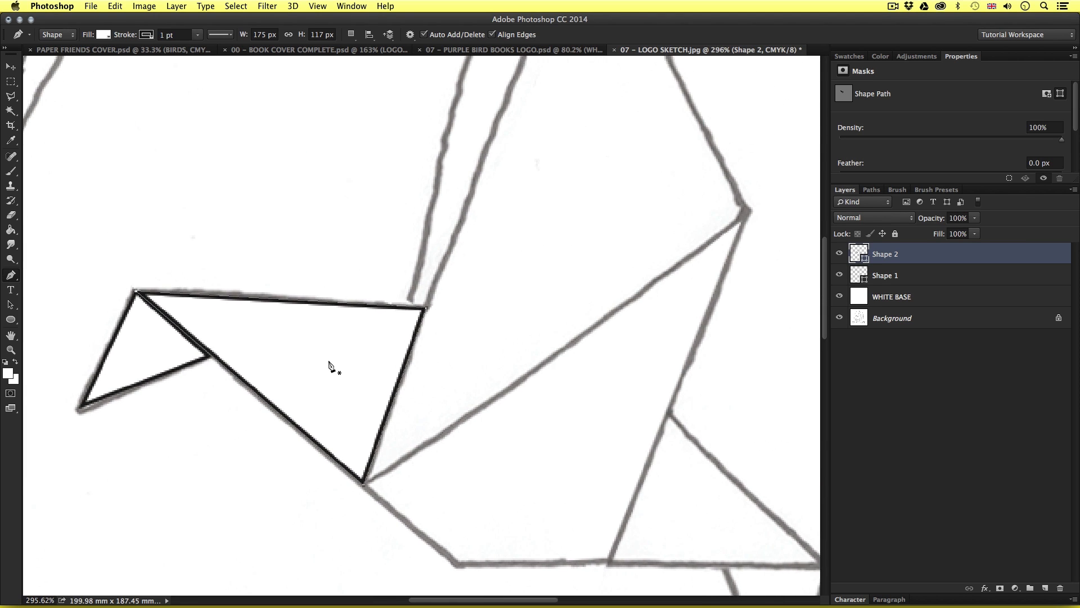
scroll(371, 315, "right", 2)
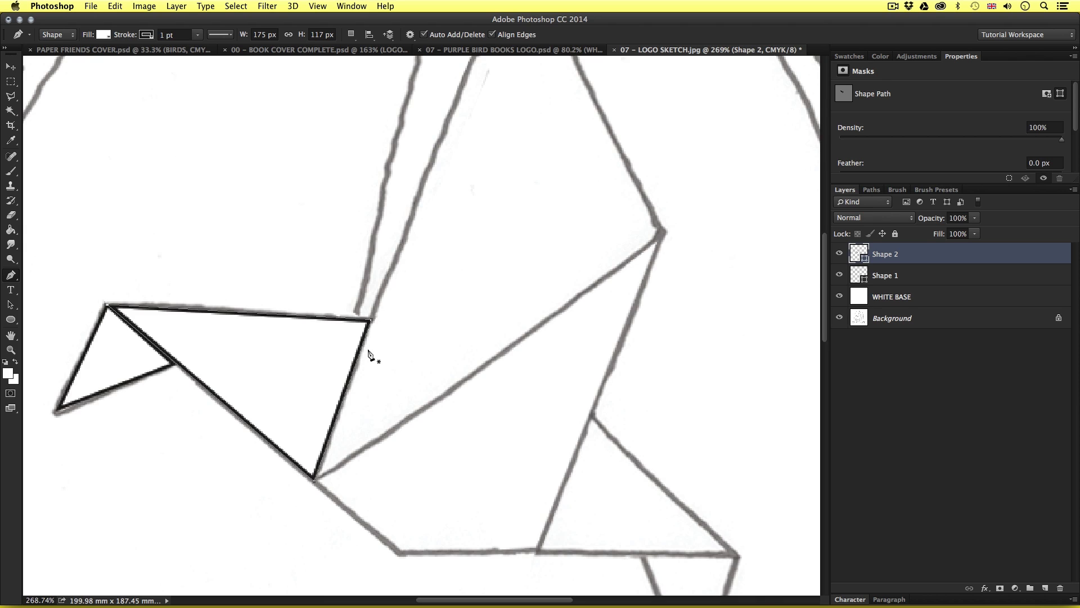
Trace the large front wing triangle as a closed Pen shape about 232 px wide and 360 px high.
scroll(369, 354, "down", 2)
scroll(383, 338, "up", 1)
scroll(383, 337, "right", 1)
scroll(395, 321, "up", 2)
scroll(395, 320, "right", 2)
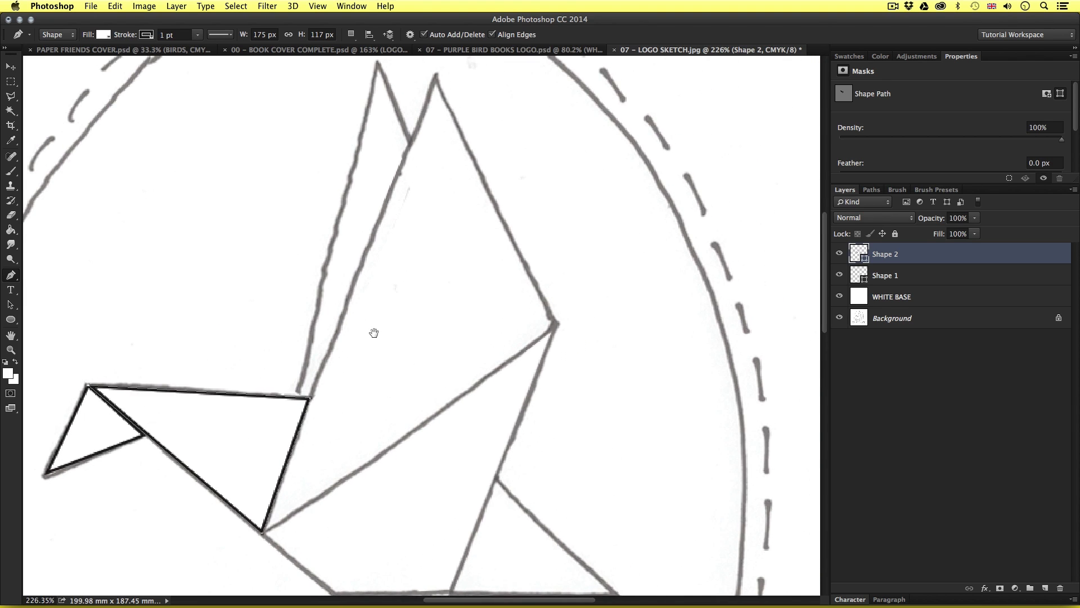
left_click(262, 532)
left_click(437, 74)
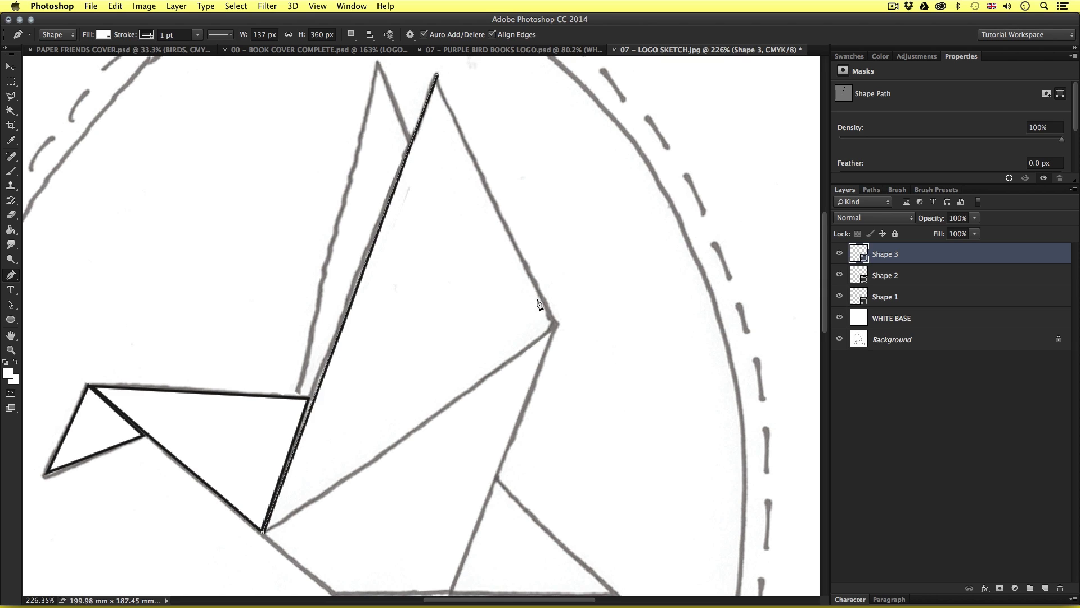
left_click(554, 324)
left_click(262, 533)
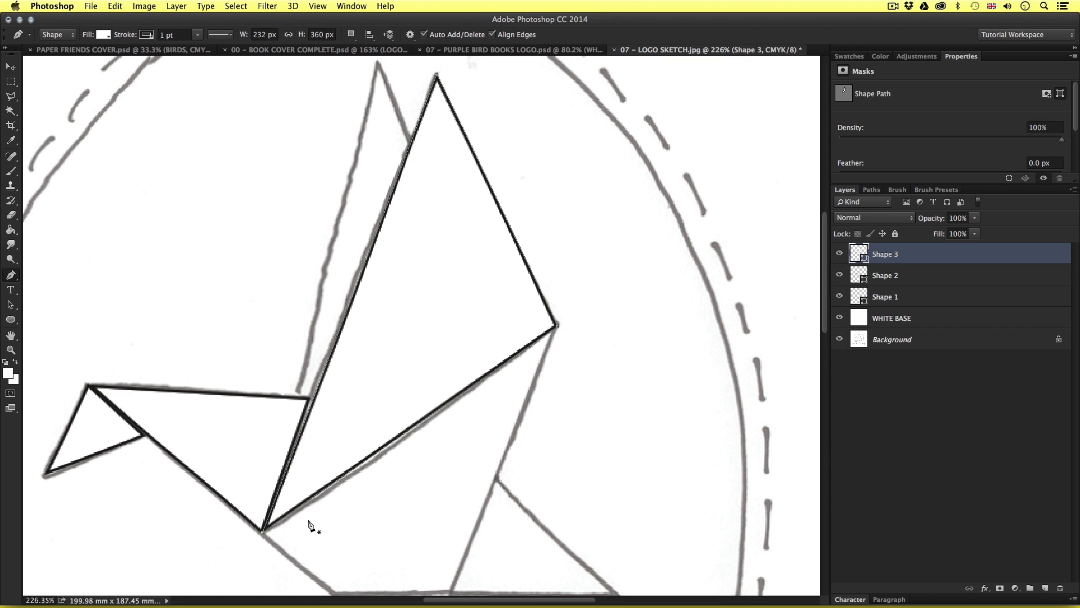
Trace the four-sided body below the front wing as a closed Pen shape about 232 px wide and 214 px high.
scroll(429, 295, "down", 5)
scroll(430, 295, "down", 1)
left_click(263, 360)
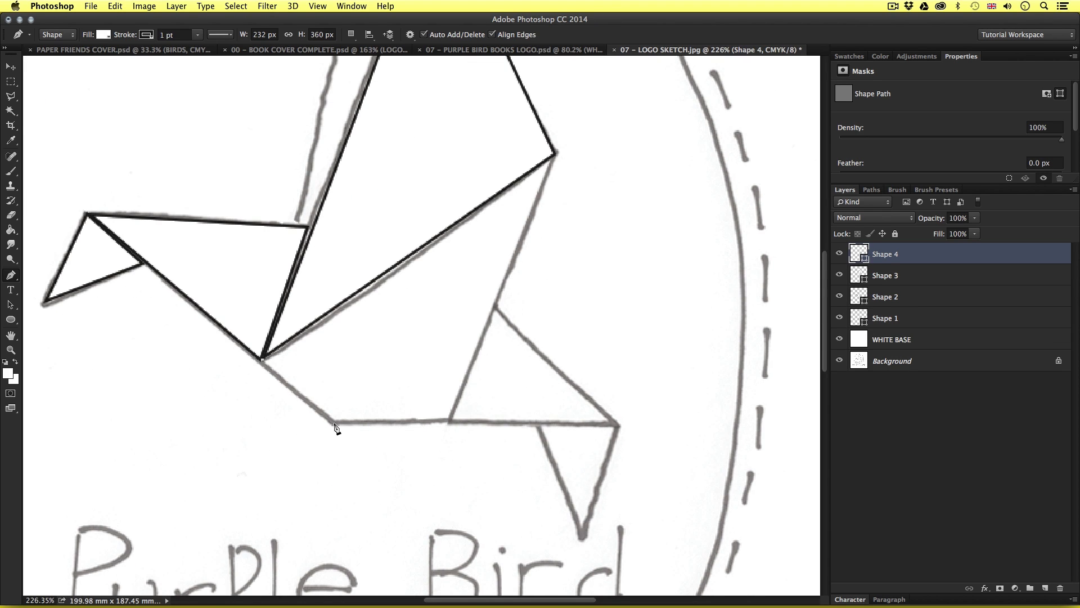
left_click(333, 425)
left_click(450, 423)
left_click(557, 151)
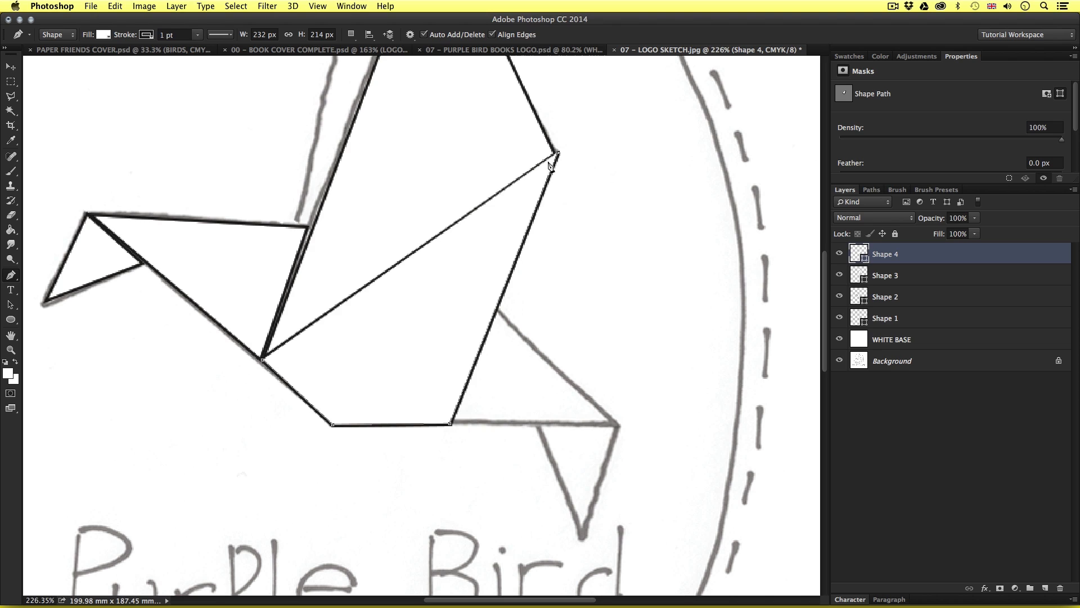
left_click(262, 361)
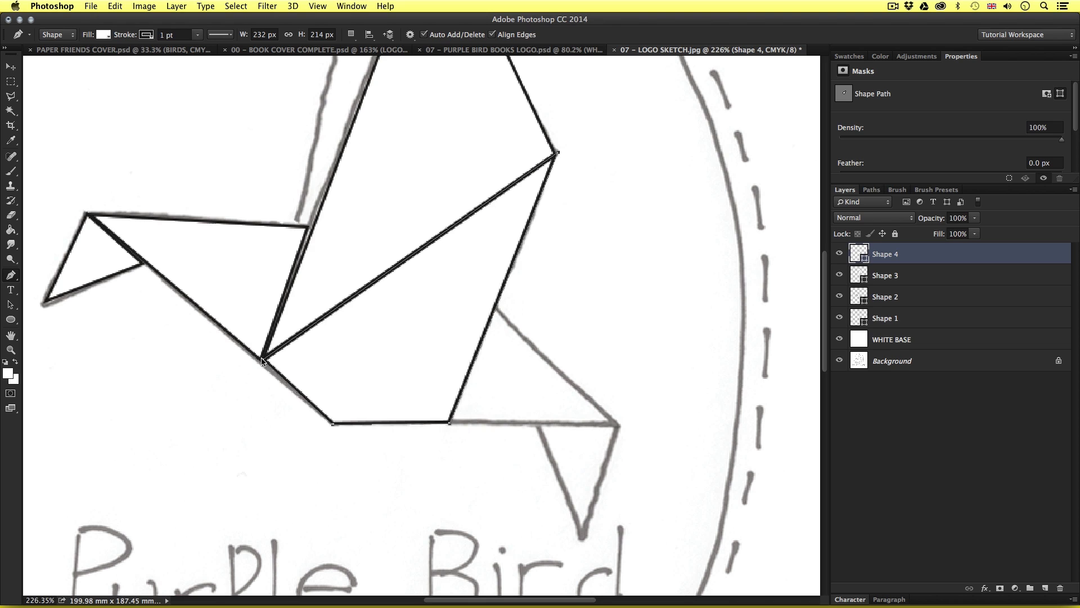
Trace the tail triangle adjoining the body as a closed Pen shape about 133 px wide and 95 px high.
left_click(495, 306)
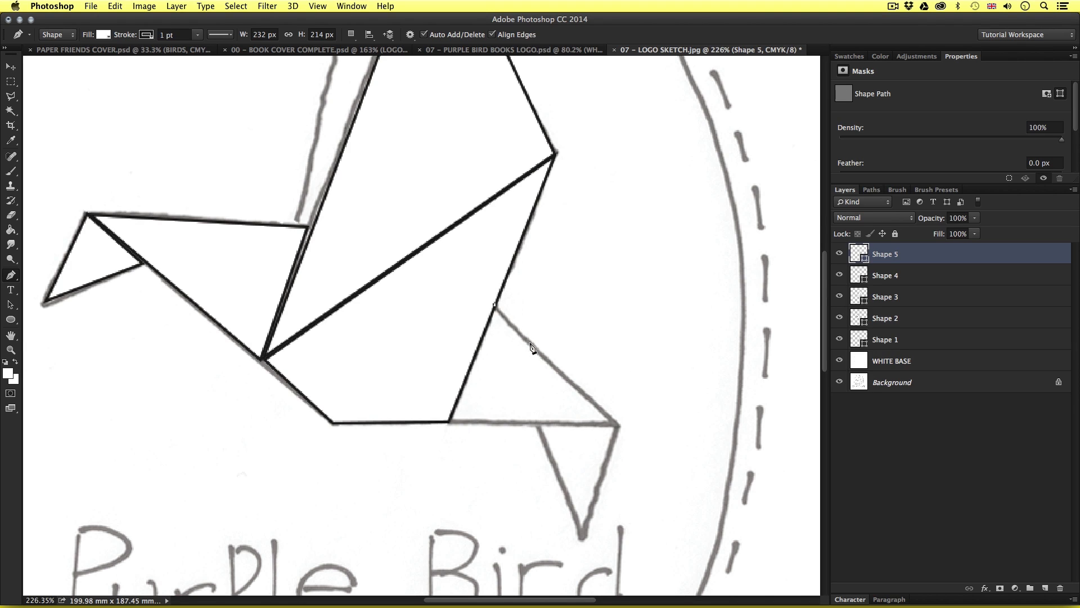
left_click(618, 426)
left_click(449, 421)
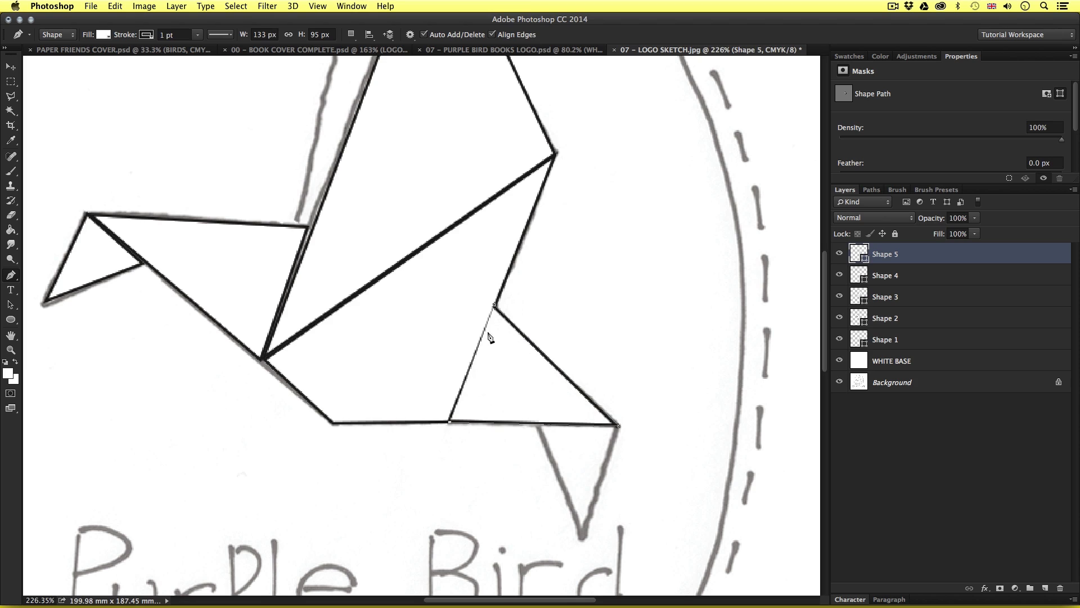
left_click(495, 306)
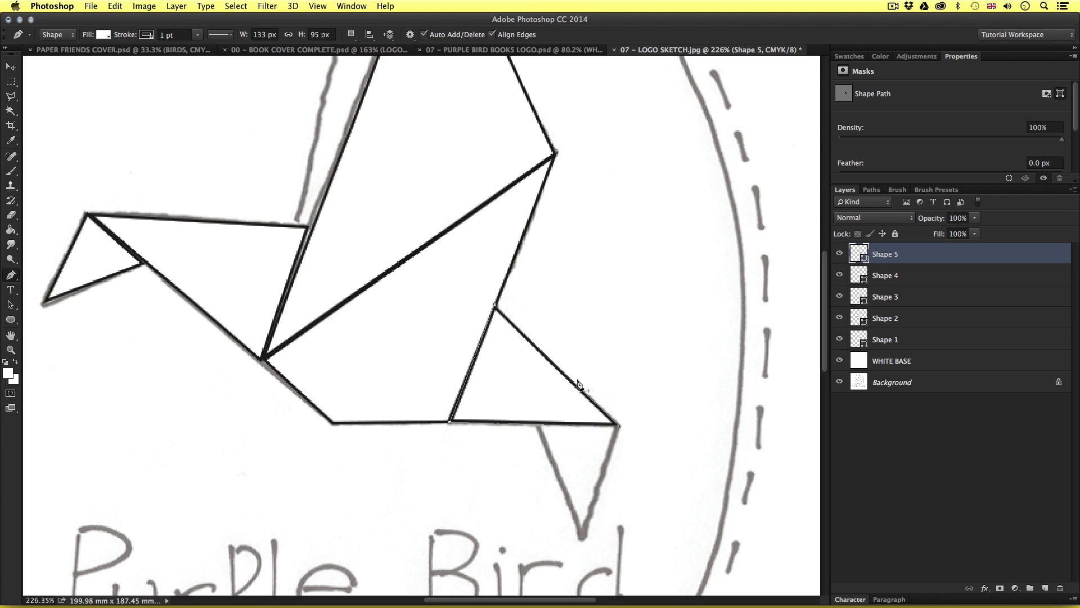
Trace the small downward-pointing tail tip triangle as a closed Pen shape about 63 px wide and 93 px high.
left_click(538, 422)
left_click(580, 538)
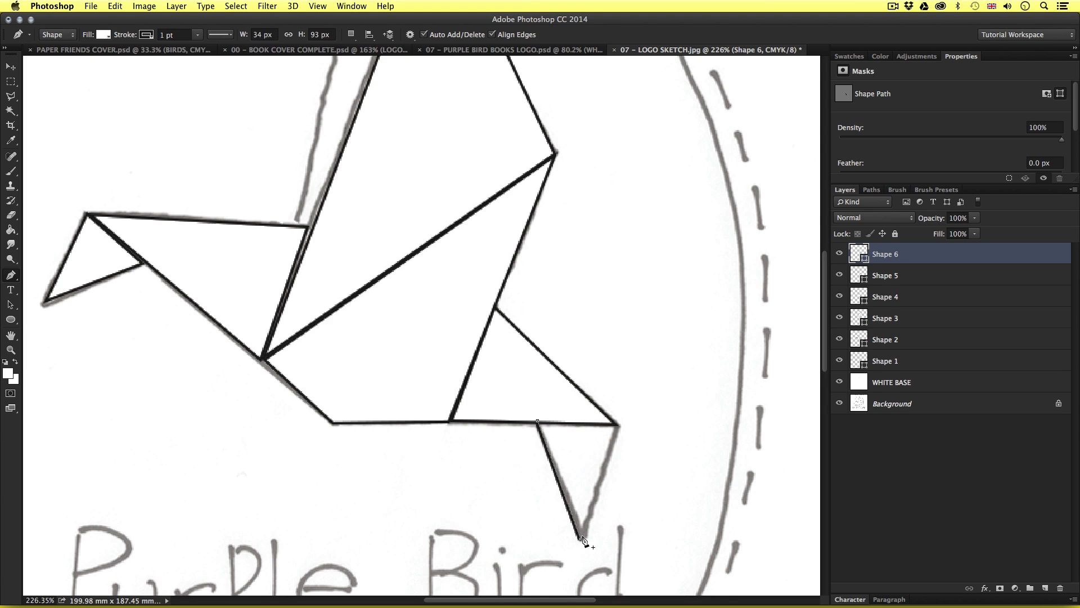
left_click(619, 426)
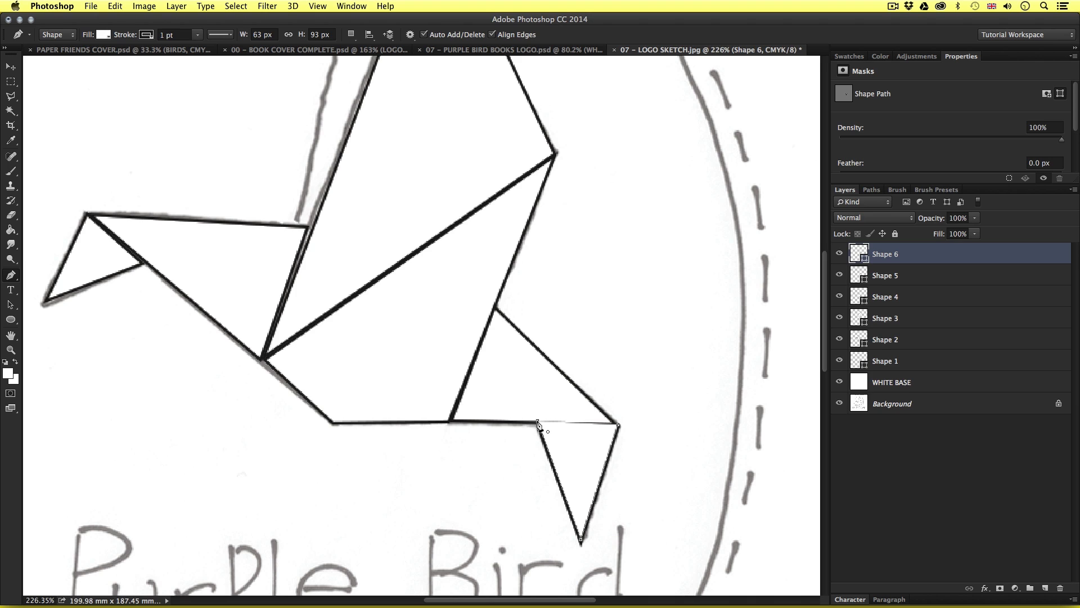
left_click(538, 422)
Trace the narrow rear wing behind the front wing as a closed four-point Pen shape about 91 px wide and 266 px high.
left_click_drag(383, 269, 436, 534)
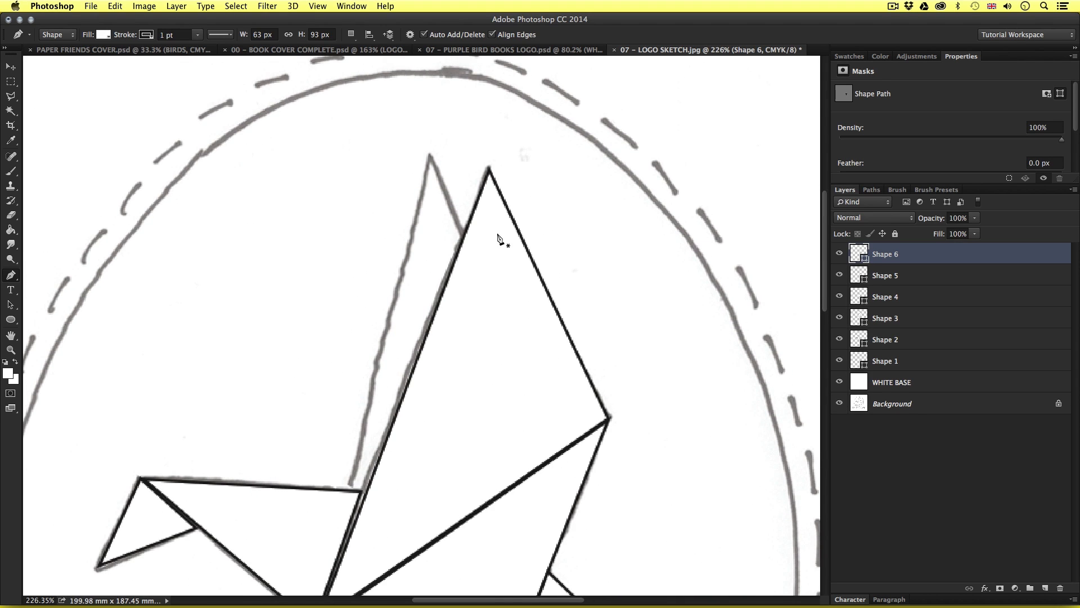
left_click(464, 238)
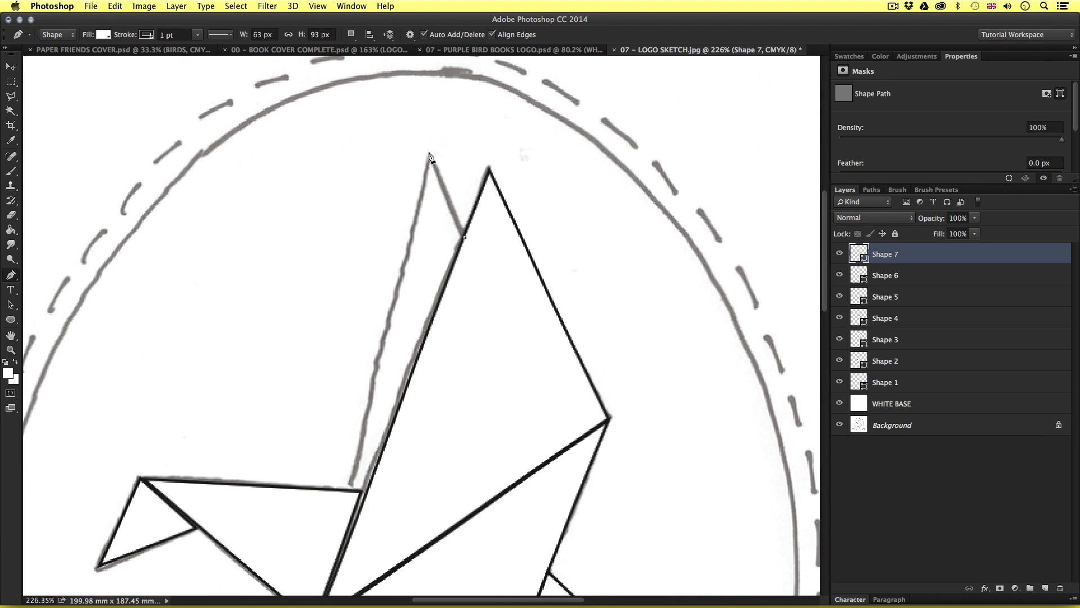
left_click(428, 151)
left_click(348, 490)
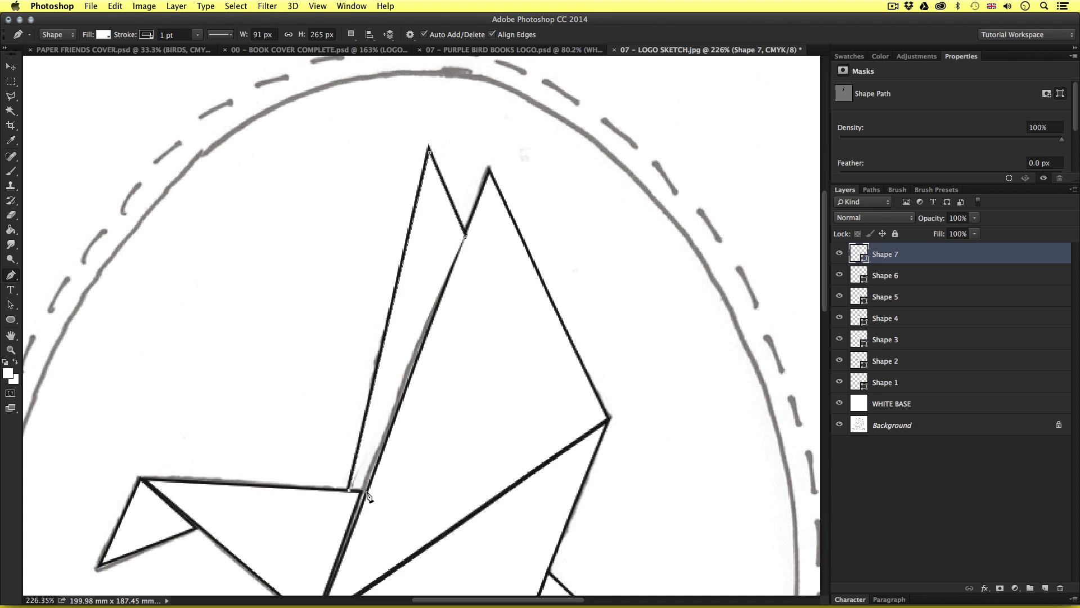
left_click(367, 492)
left_click(464, 237)
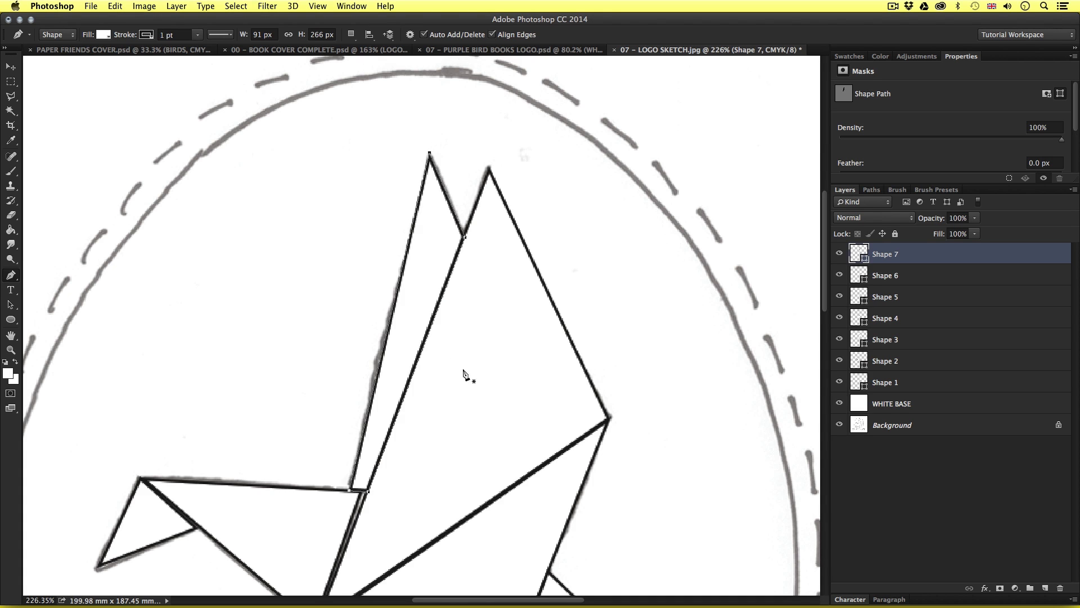
Review the complete traced bird over the sketch and switch to the Move tool.
key("z")
scroll(487, 439, "down", 5)
scroll(484, 379, "up", 5)
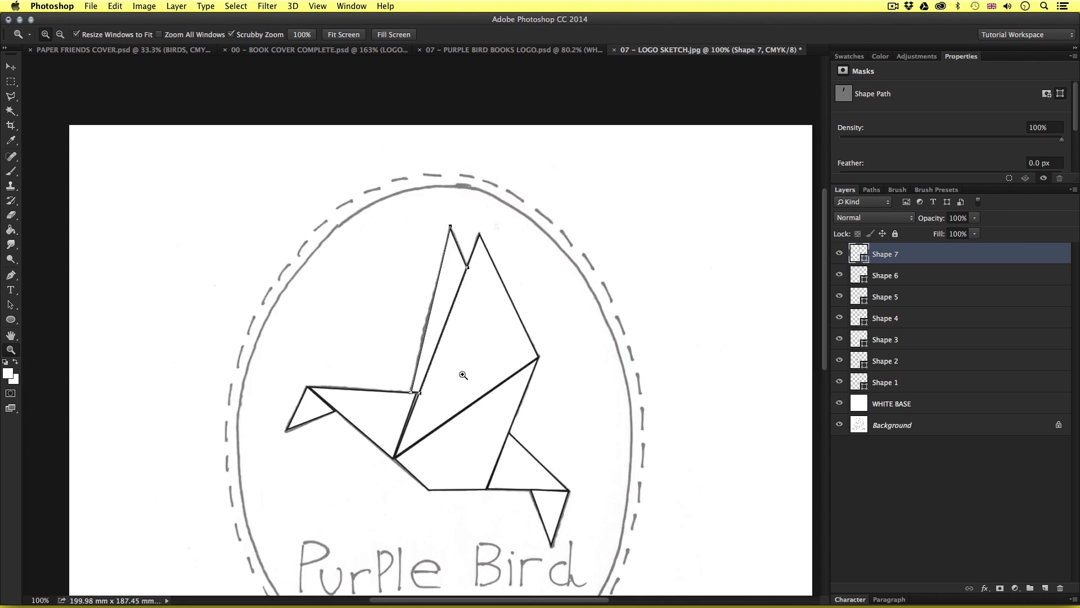
left_click_drag(454, 374, 460, 337)
scroll(460, 338, "down", 3)
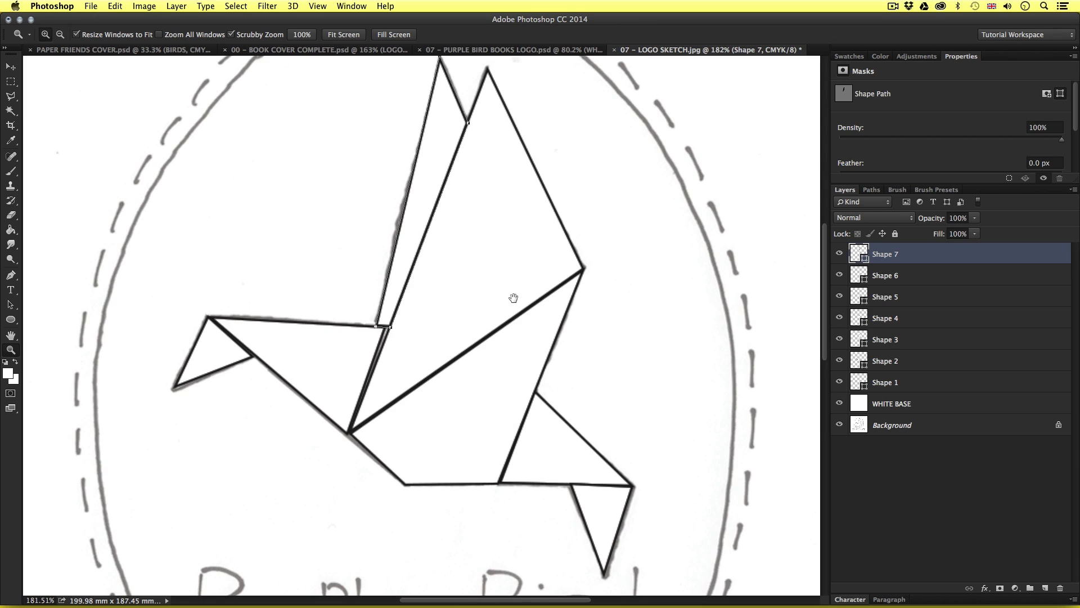
left_click_drag(512, 306, 513, 306)
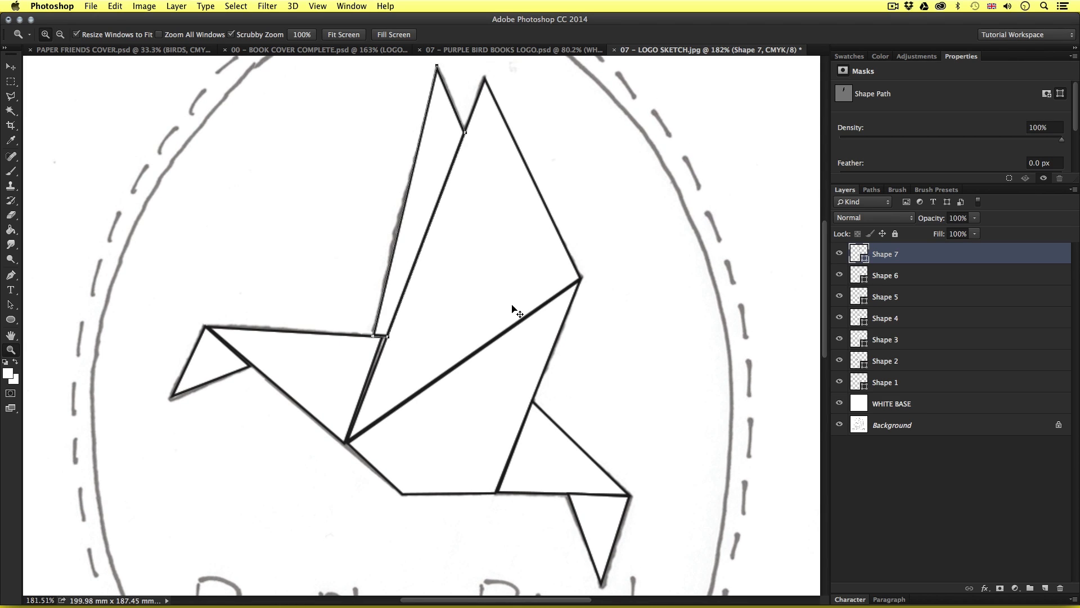
key("v")
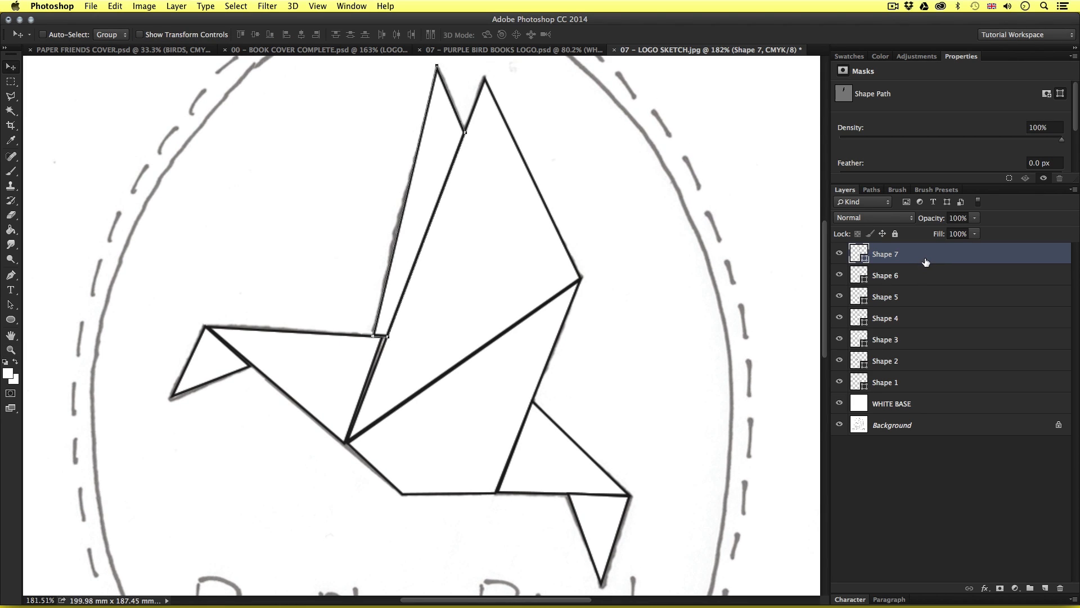
Group the seven bird shape layers, Shape 1 to Shape 7, and name the group POLYGON BIRD.
left_click(885, 383, "shift")
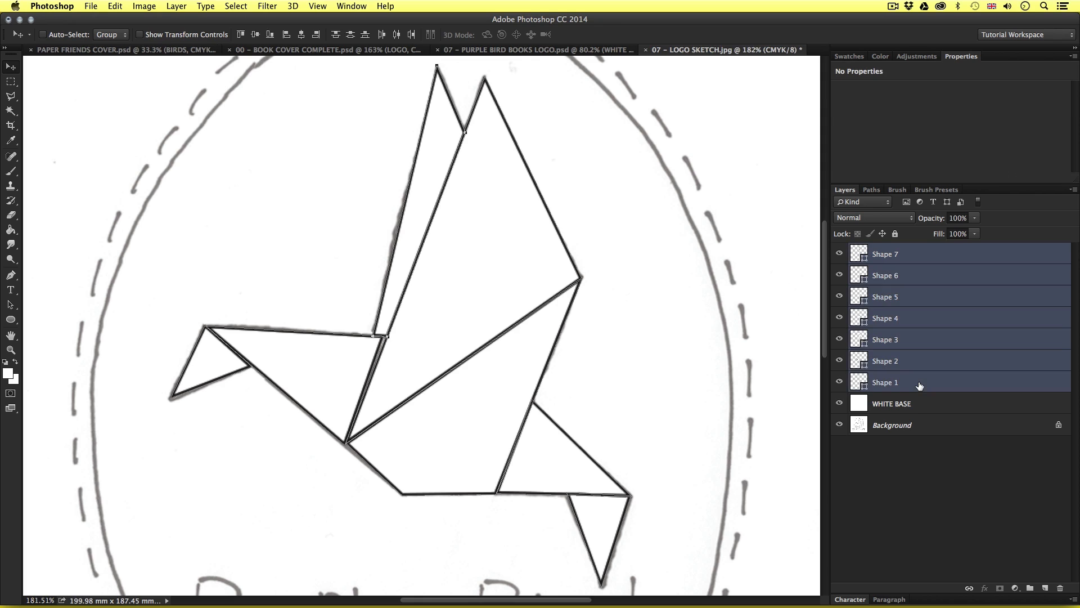
key("super+g")
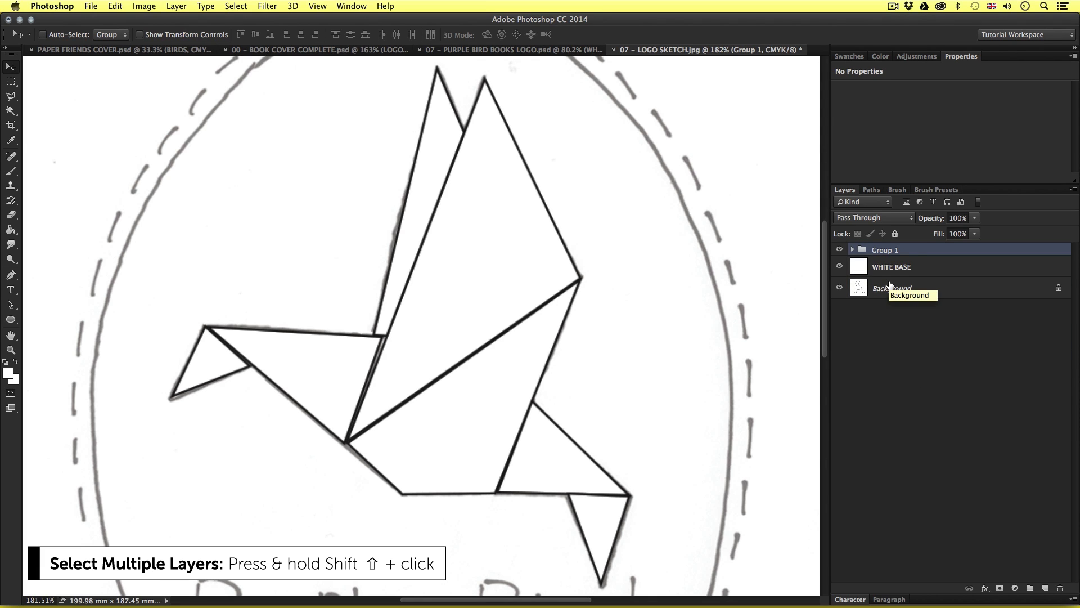
double_click(888, 250)
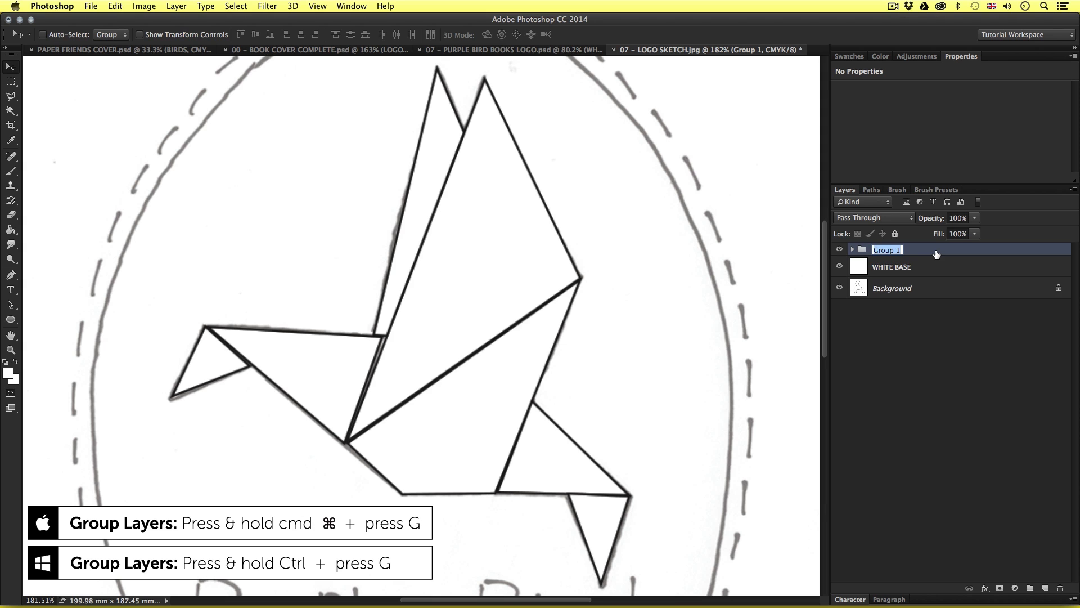
type("POLYGON BIRD")
key("Return")
Switch to Finder and open COLOUR_SWATCH.jpg from the 29 – ORIGAMI BIRD LOGO folder inside 03 – CREATE A PROJECT.
key("z")
left_click(471, 330, "alt")
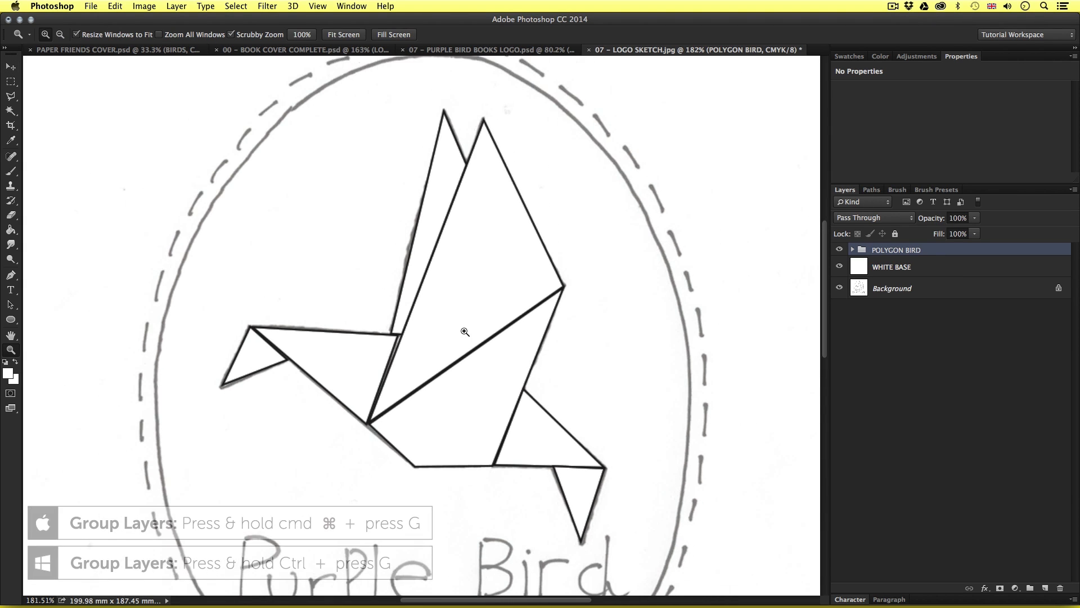
key("super+Tab")
key("super+Tab")
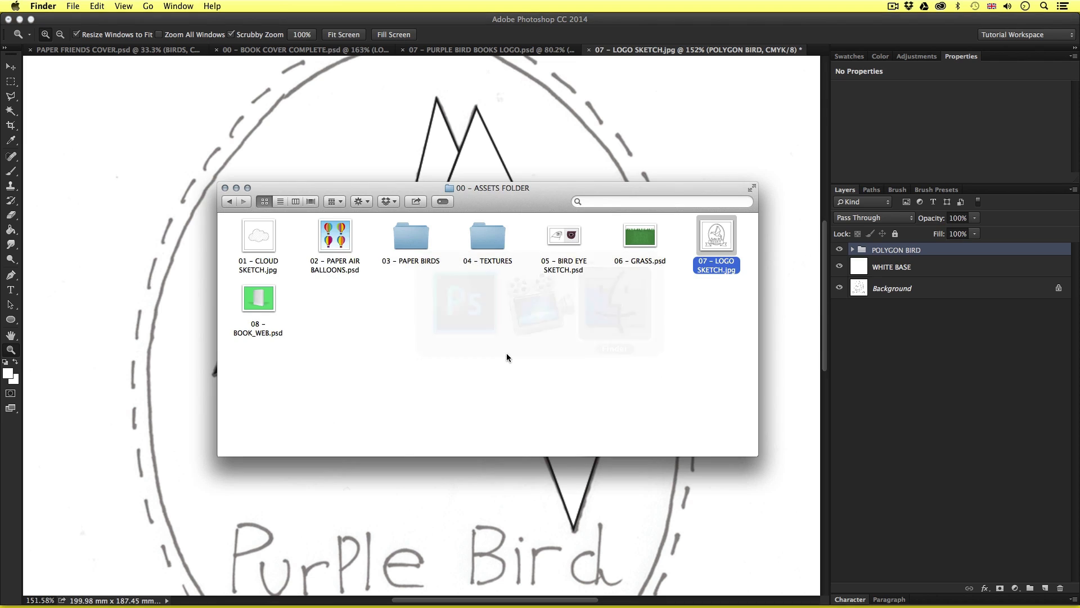
left_click(229, 201)
left_click(229, 201)
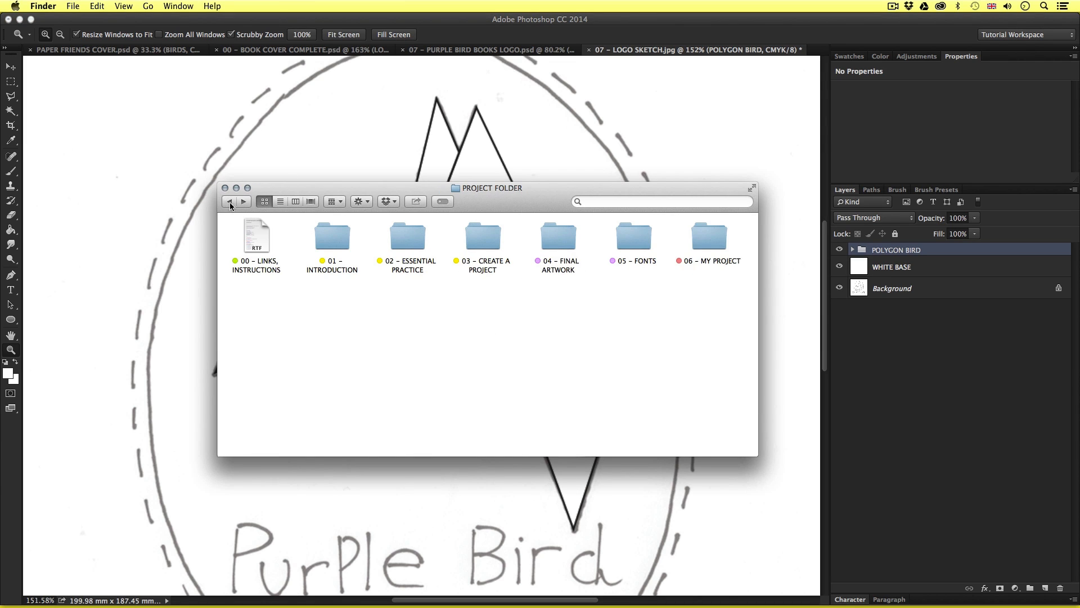
double_click(484, 248)
double_click(558, 239)
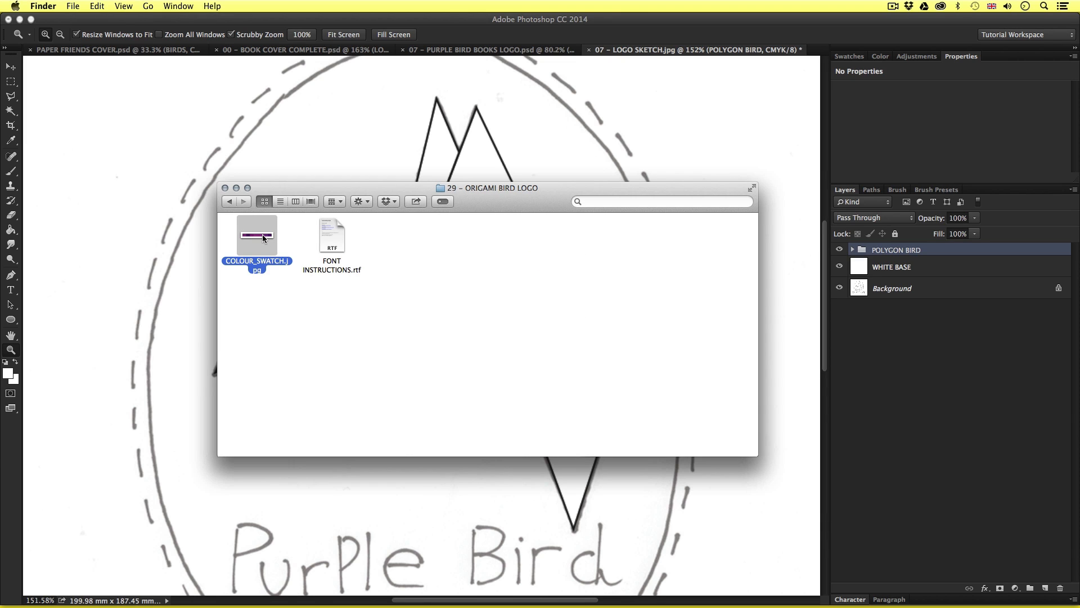
double_click(262, 235)
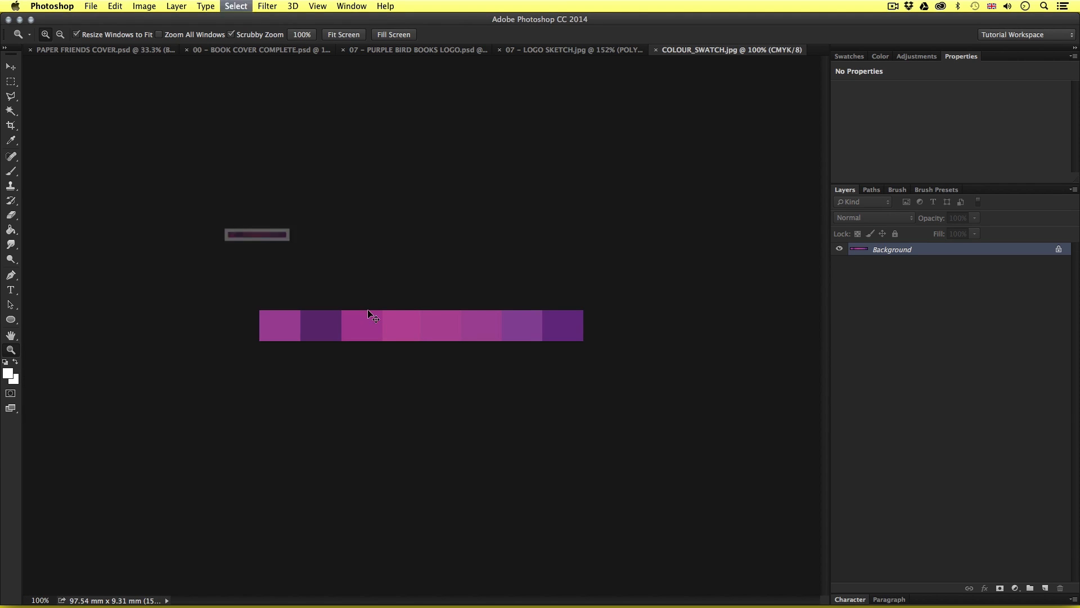
Copy the entire colour swatch image, close its document and paste it into the logo sketch.
key("super+a")
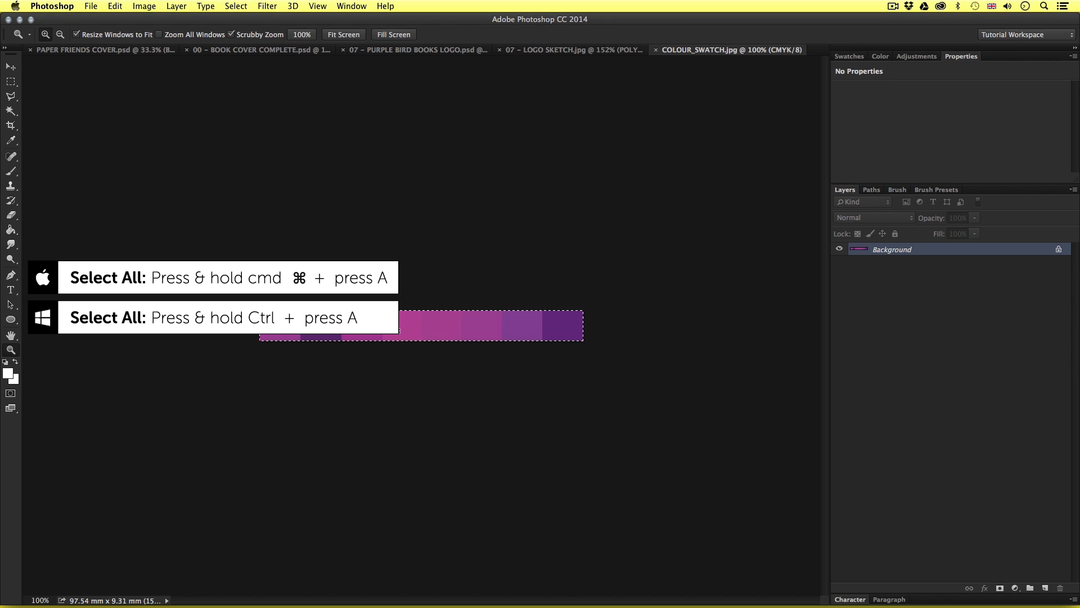
key("super+c")
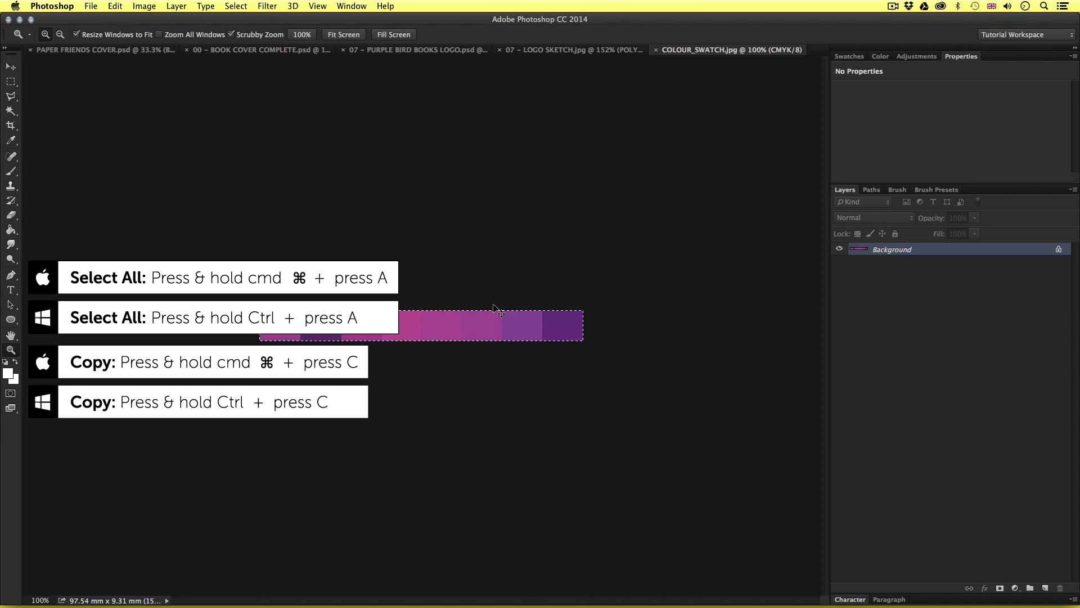
key("super+w")
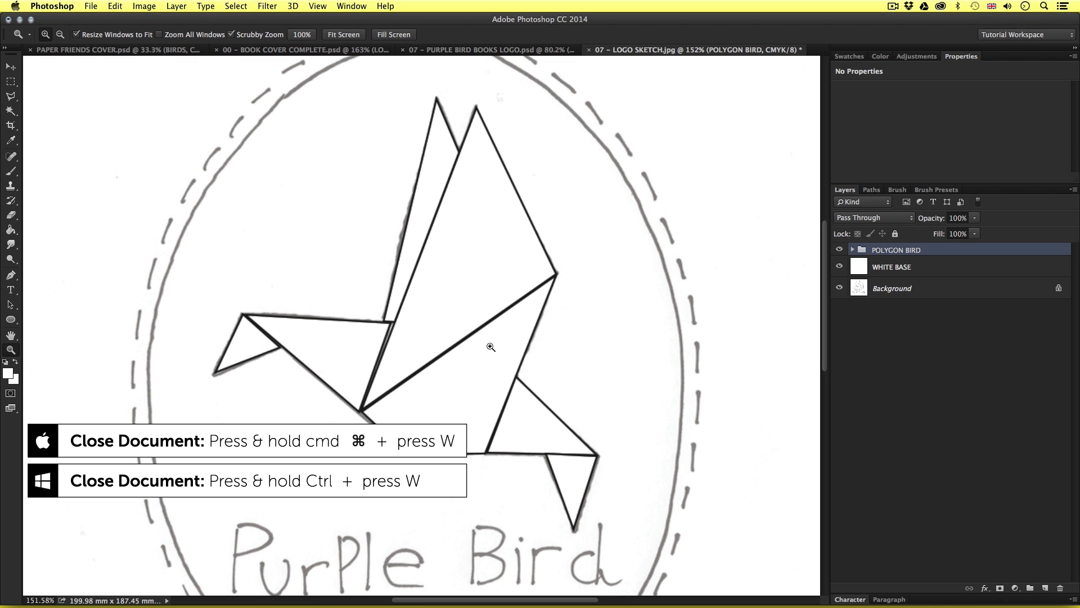
key("super+v")
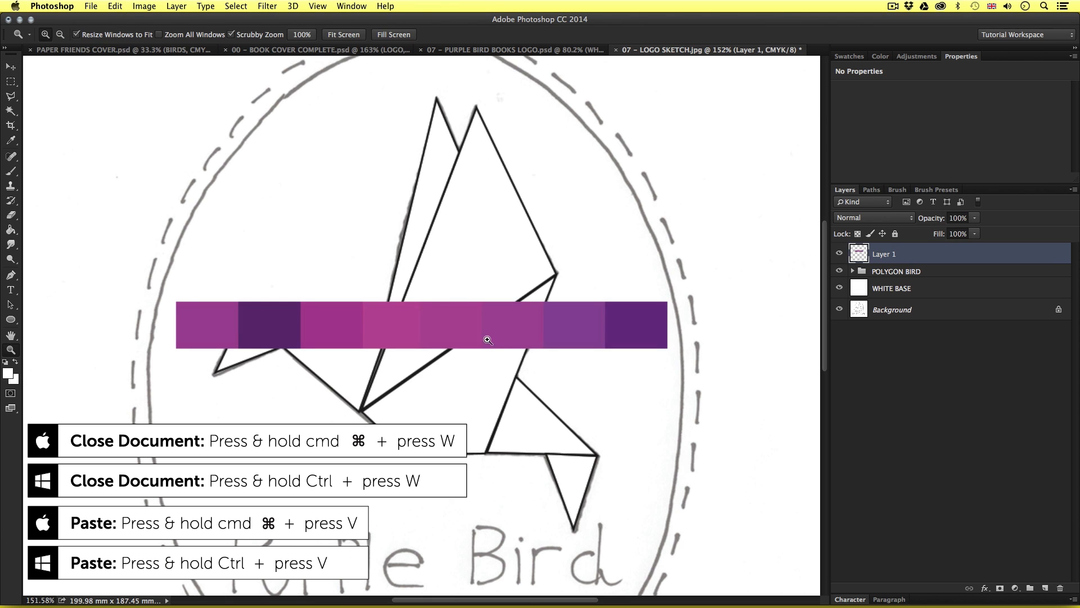
Move the pasted colour swatch strip below the bird, just above the BOOKS banner.
left_click_drag(489, 345, 444, 356)
key("v")
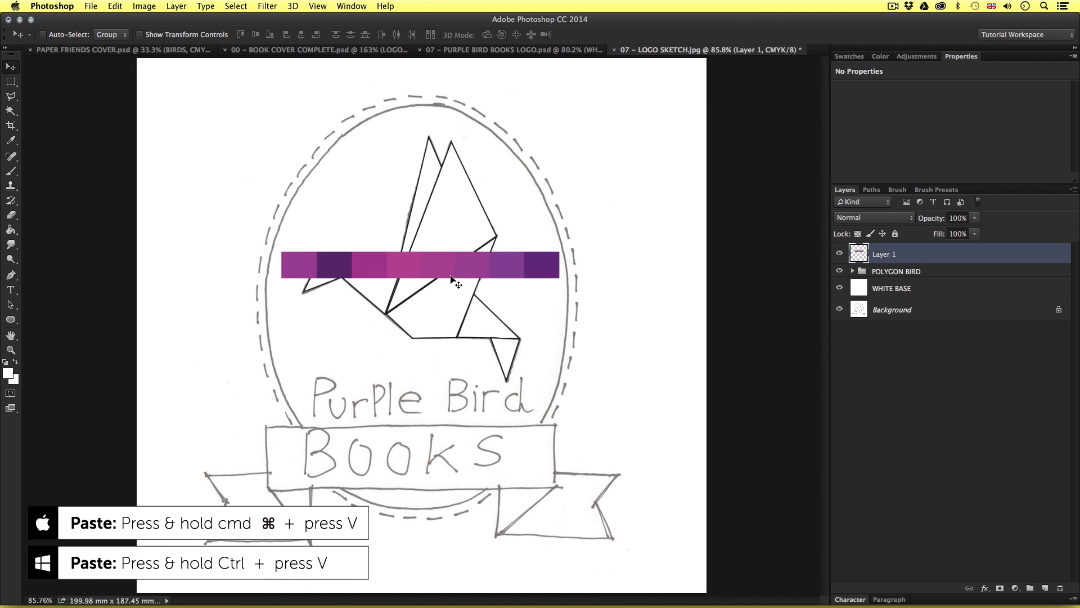
left_click_drag(459, 284, 445, 422)
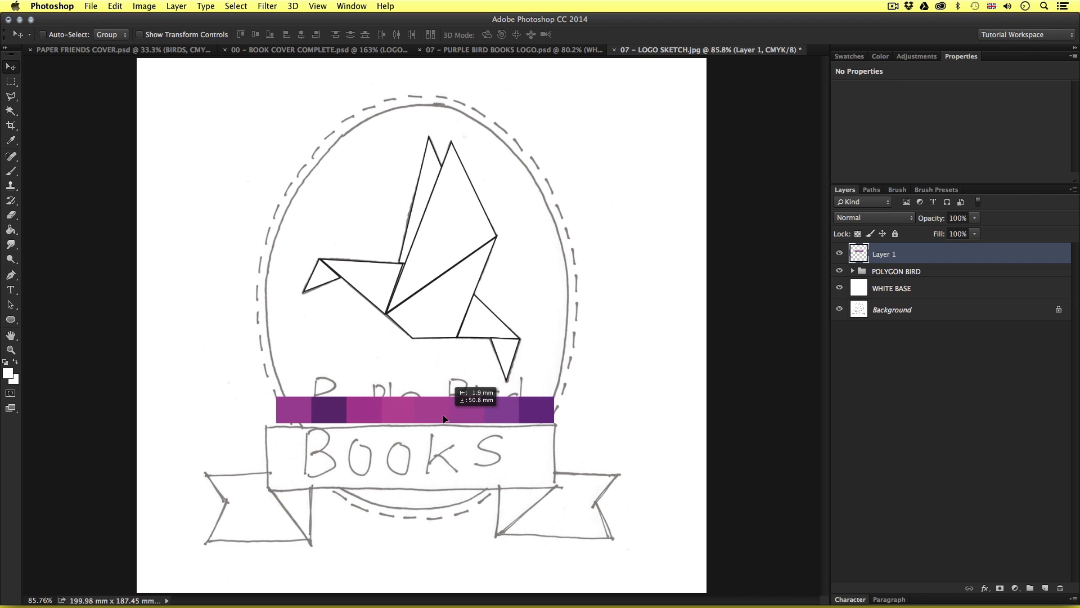
Fill the bird's small head triangle, Shape 1, with the third swatch colour, magenta-purple #a83995.
key("z")
left_click_drag(427, 316, 453, 309)
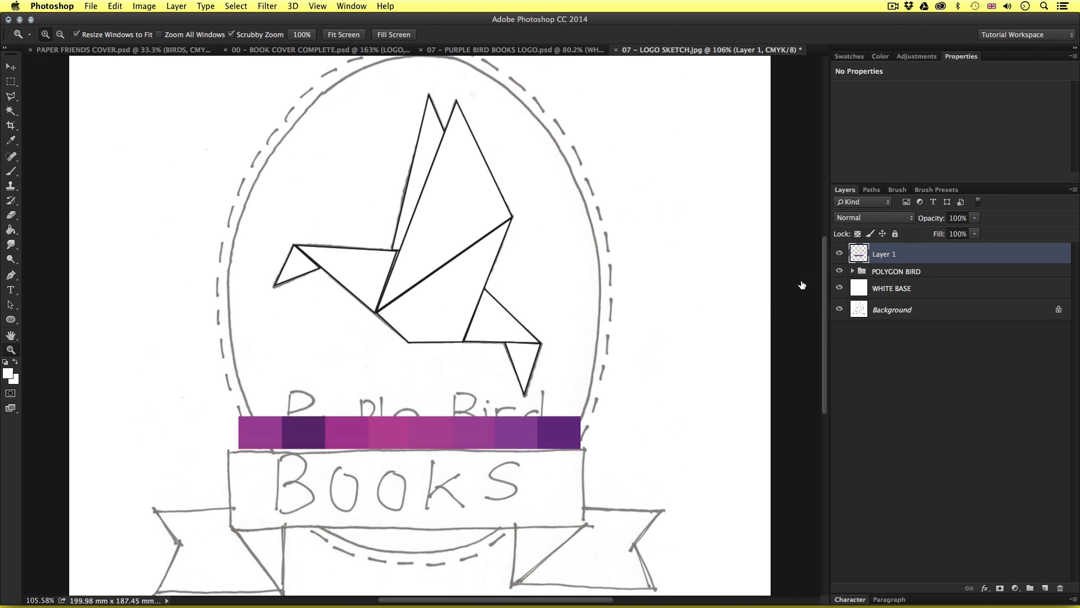
key("v")
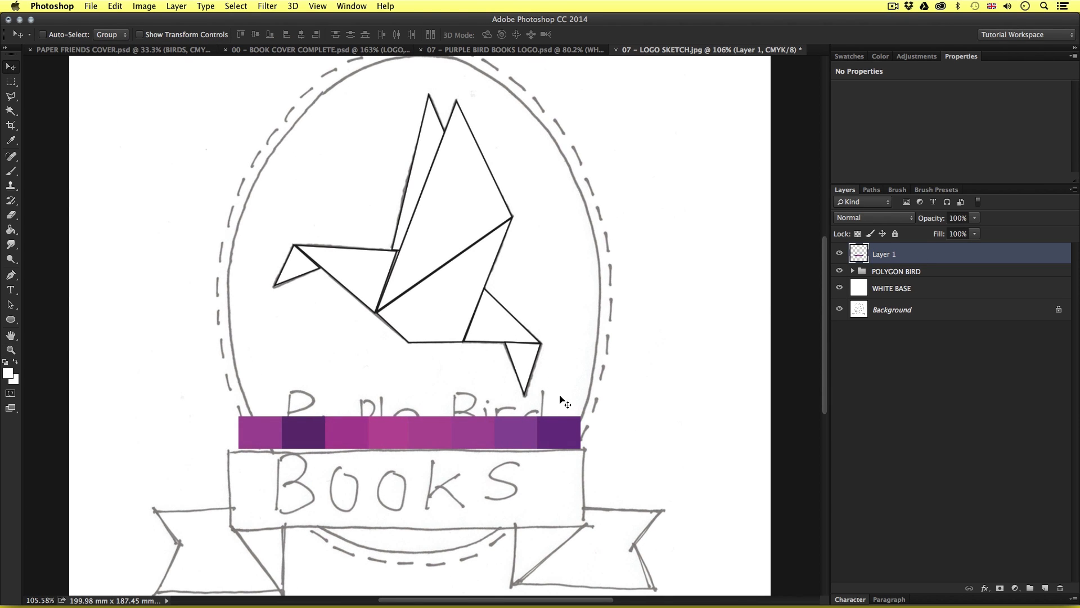
key("z")
left_click_drag(429, 289, 456, 296)
key("v")
right_click(259, 303)
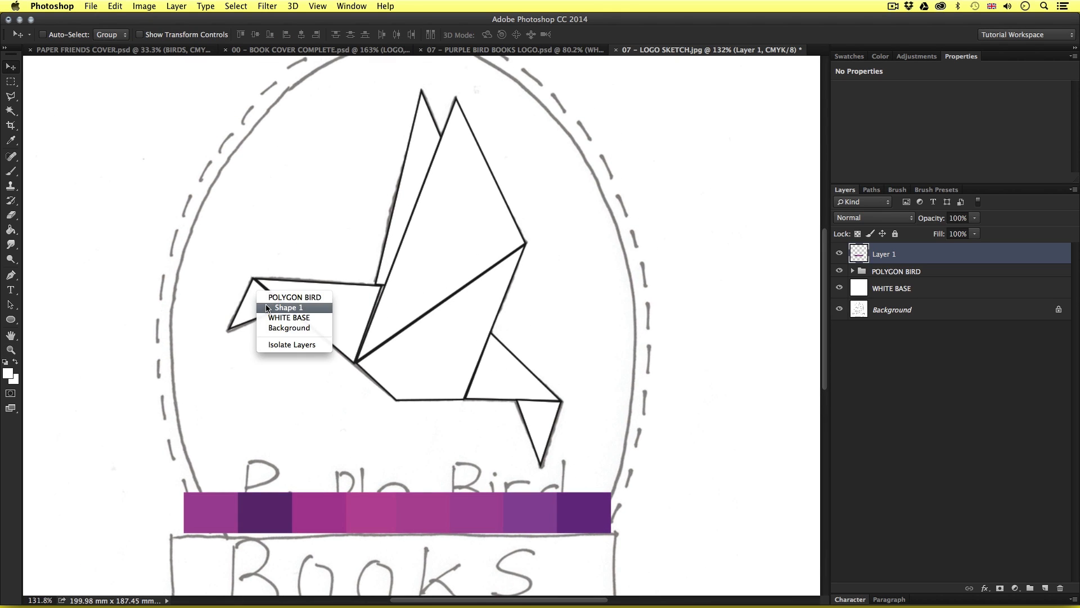
left_click(268, 309)
key("a")
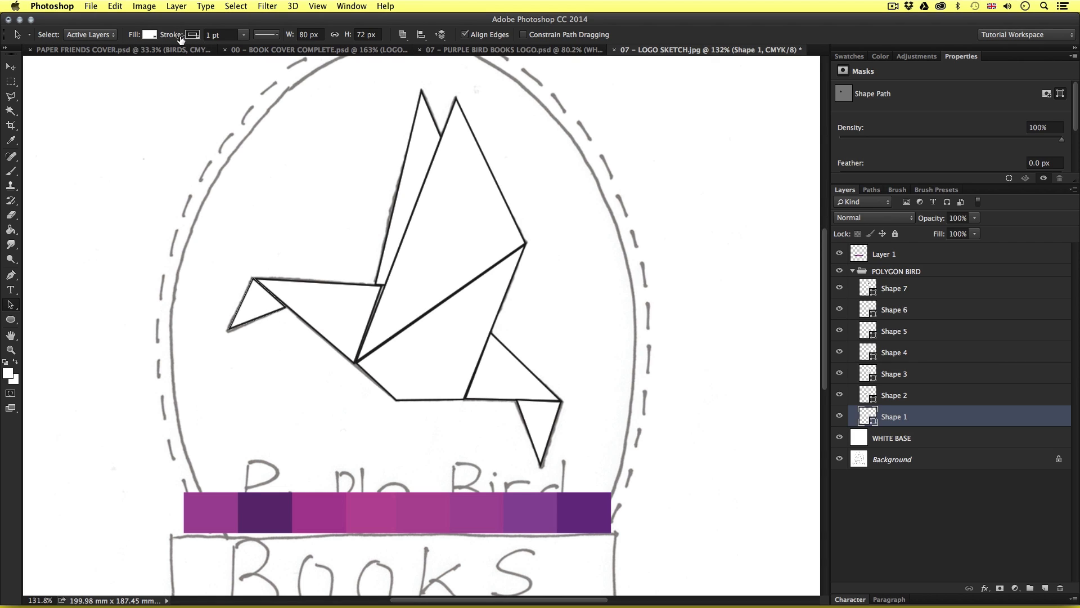
left_click(150, 34)
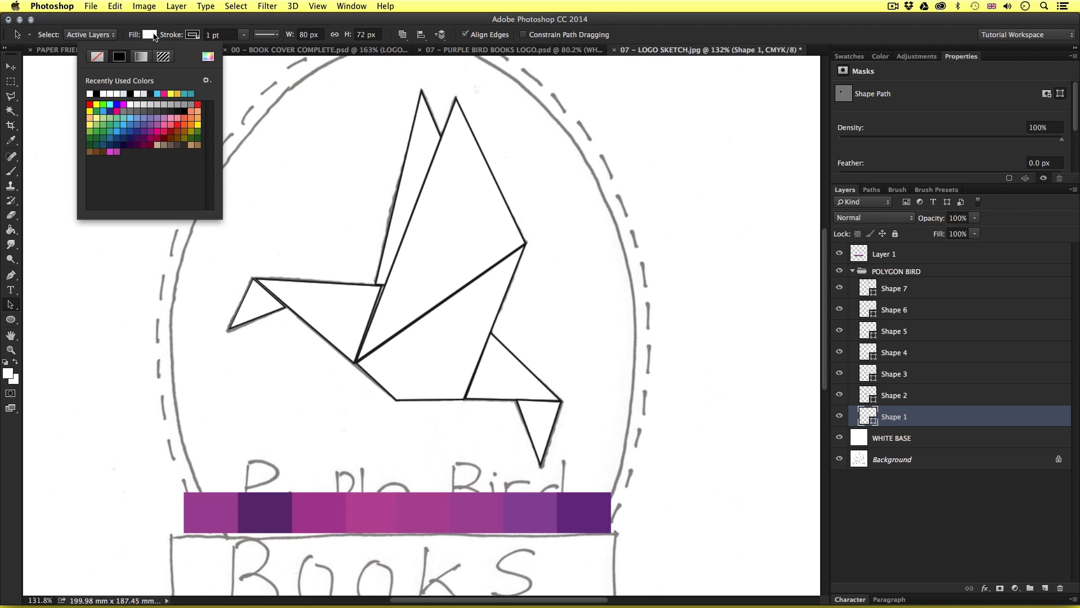
left_click(208, 58)
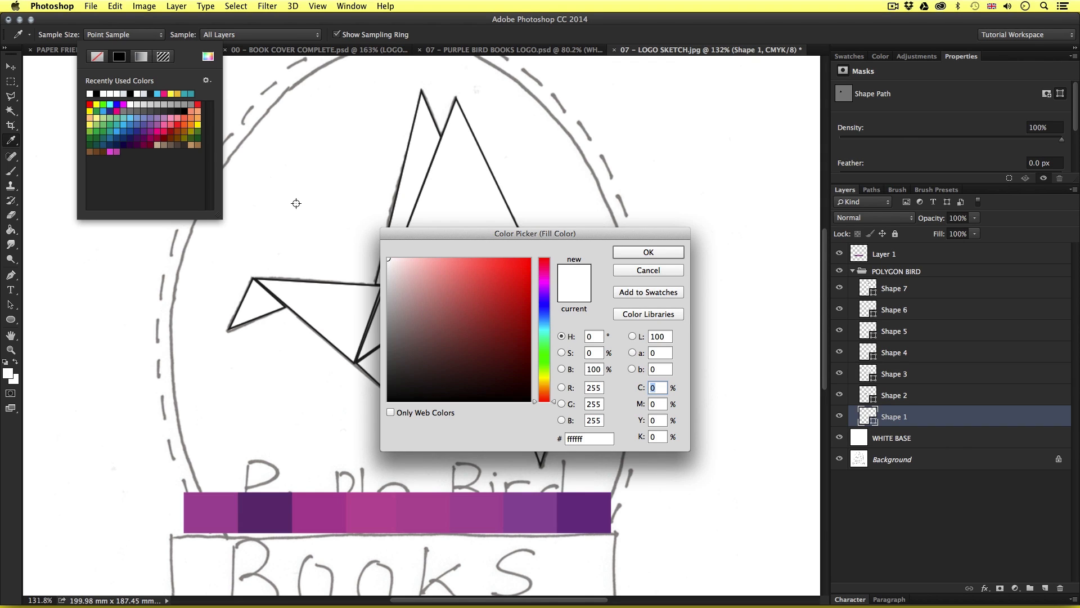
left_click(316, 502)
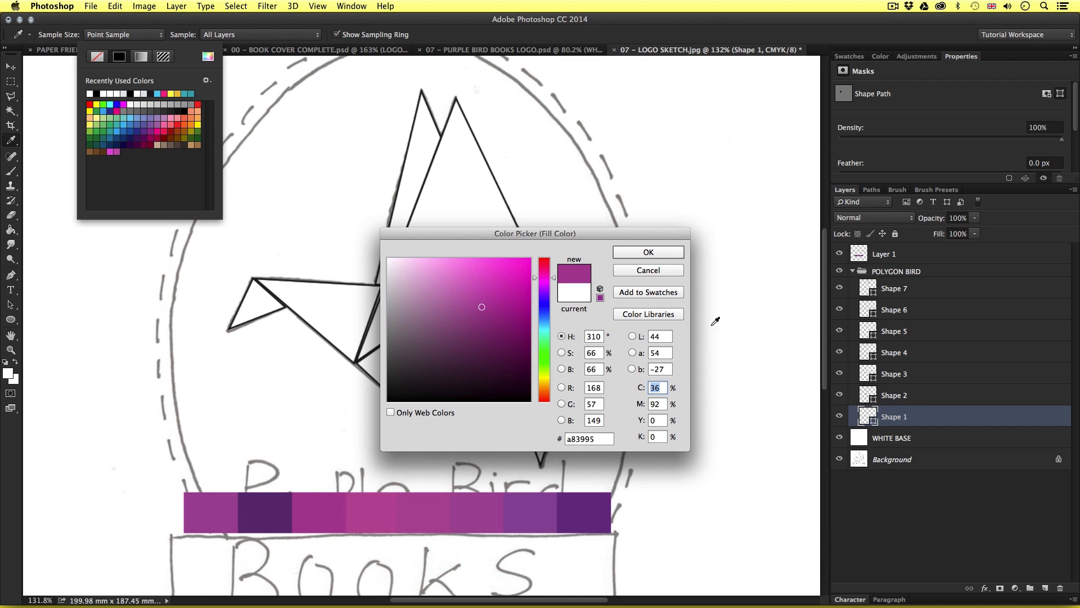
left_click(643, 253)
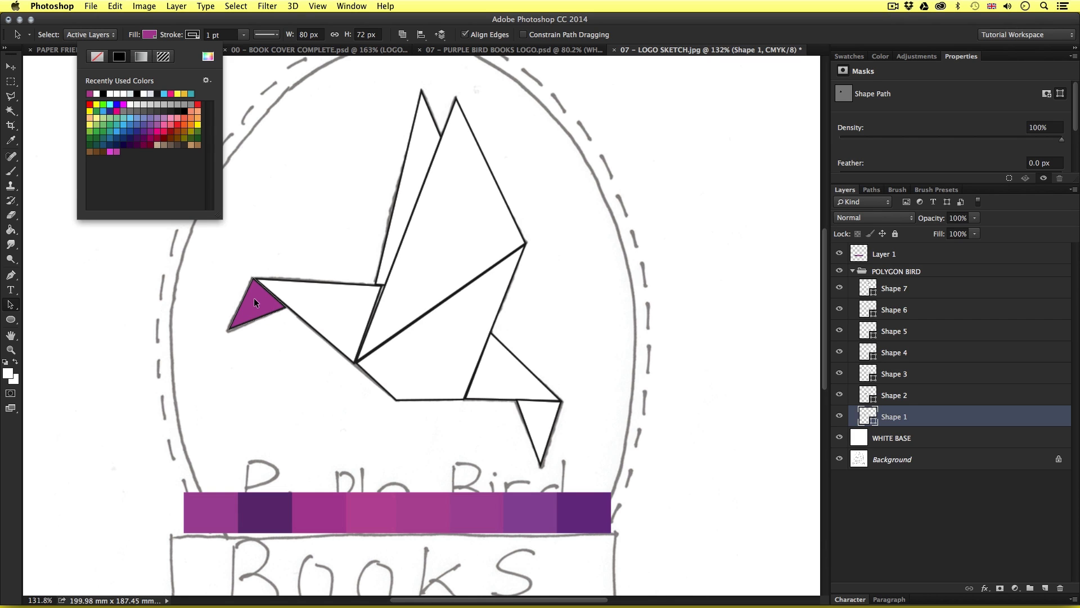
Remove the black stroke from the purple head triangle by setting its stroke to no colour.
scroll(239, 304, "up", 5)
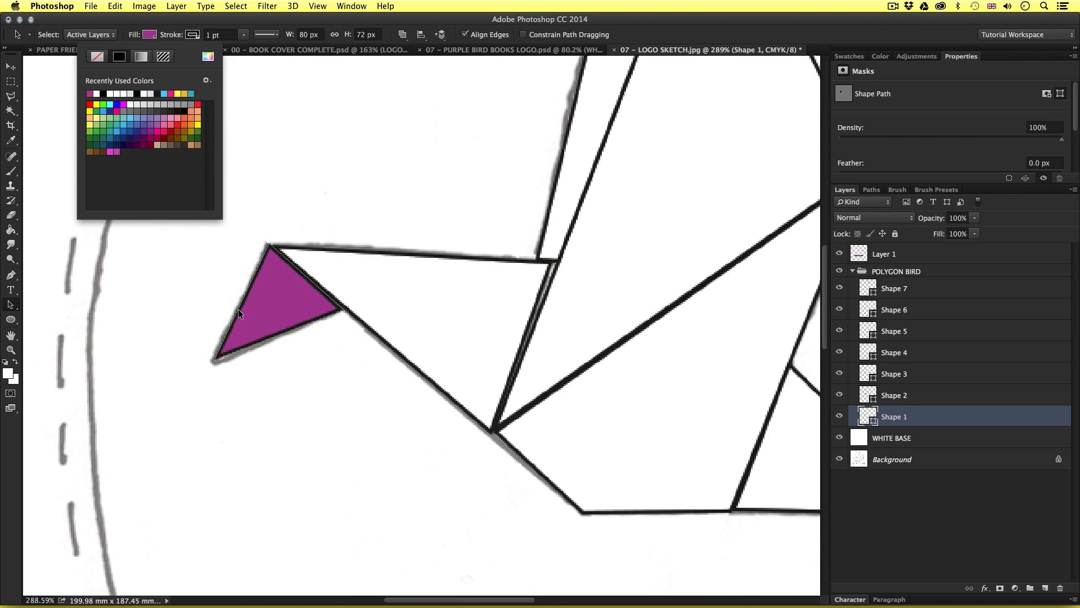
left_click(193, 35)
left_click(141, 58)
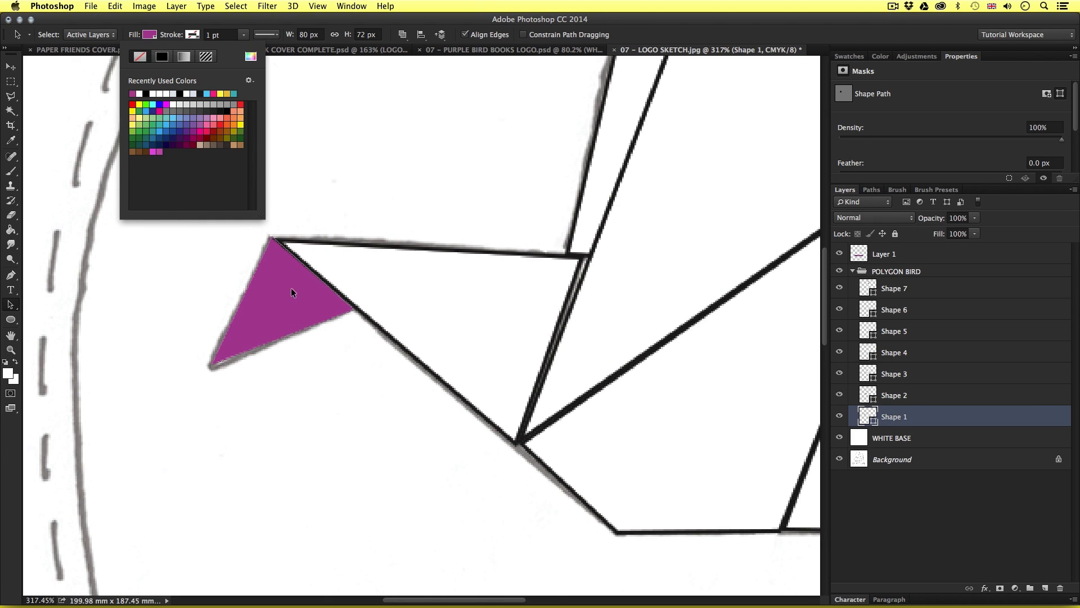
scroll(291, 293, "down", 3)
key("Escape")
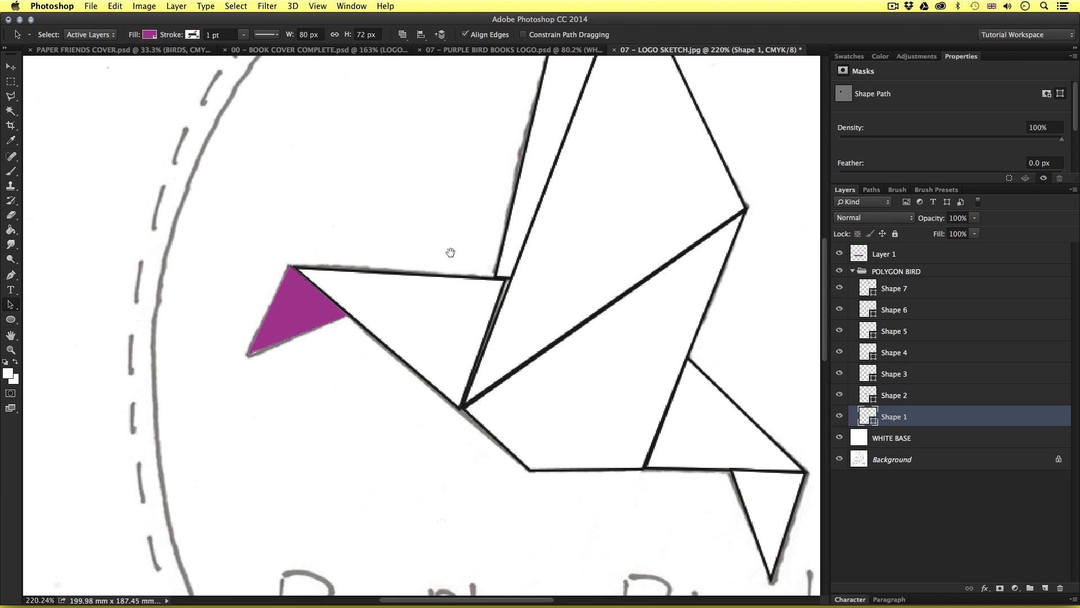
Fill the neck triangle beside the head, Shape 2, with the fourth swatch colour, pink-purple #b8479a.
scroll(450, 252, "down", 2)
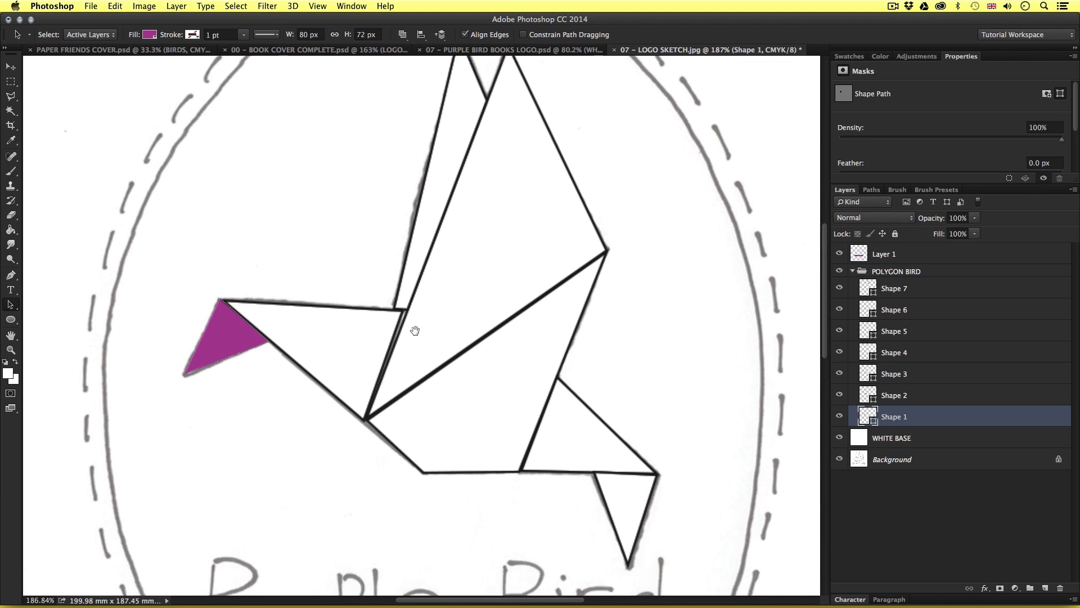
scroll(415, 330, "down", 4)
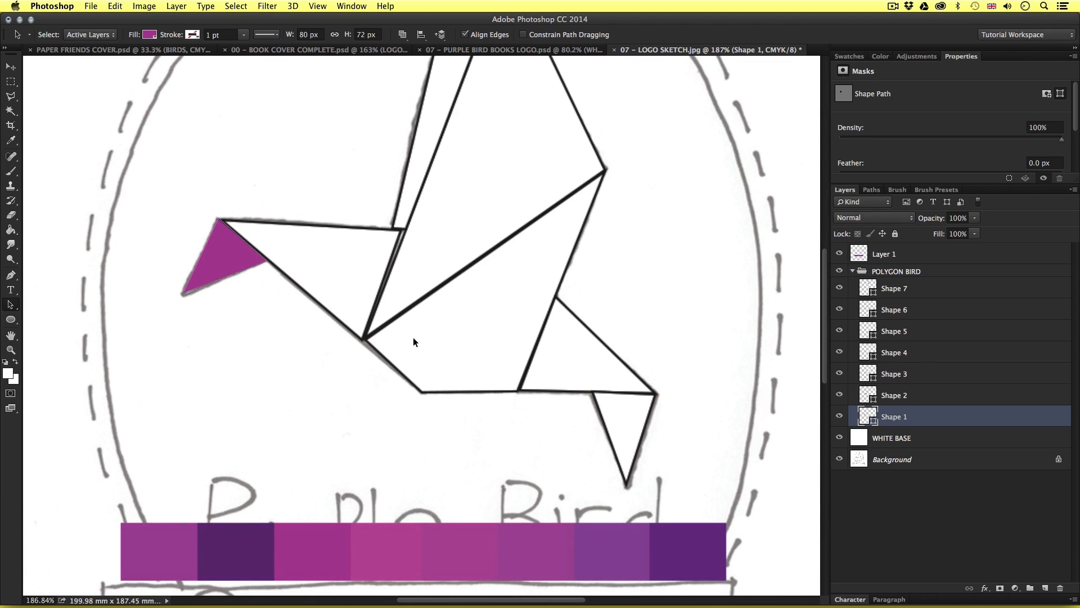
scroll(413, 342, "down", 1)
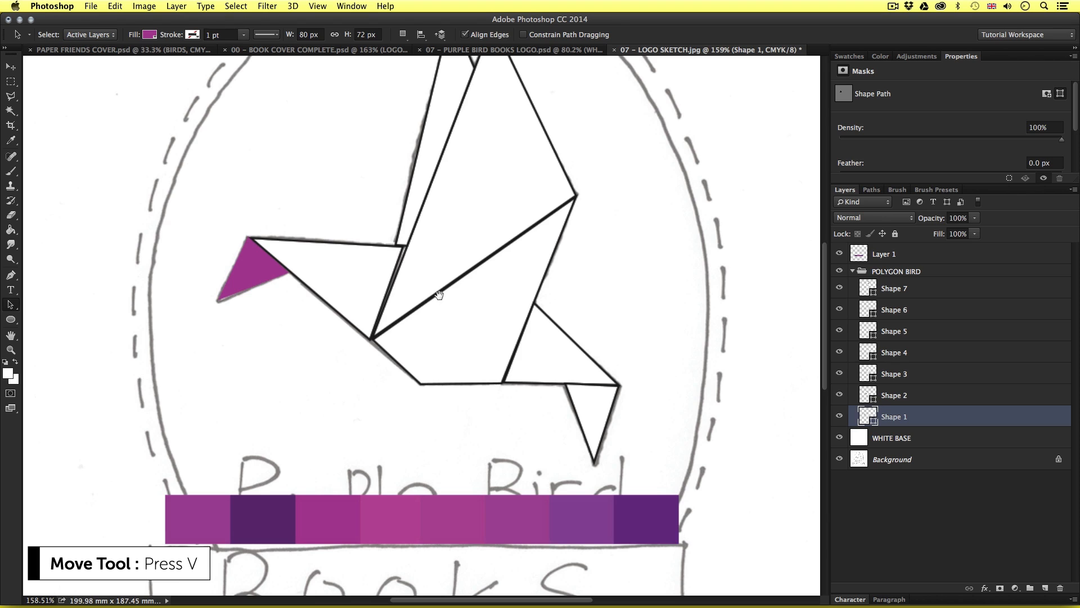
scroll(408, 339, "up", 2)
scroll(407, 339, "right", 2)
key("v")
right_click(292, 299)
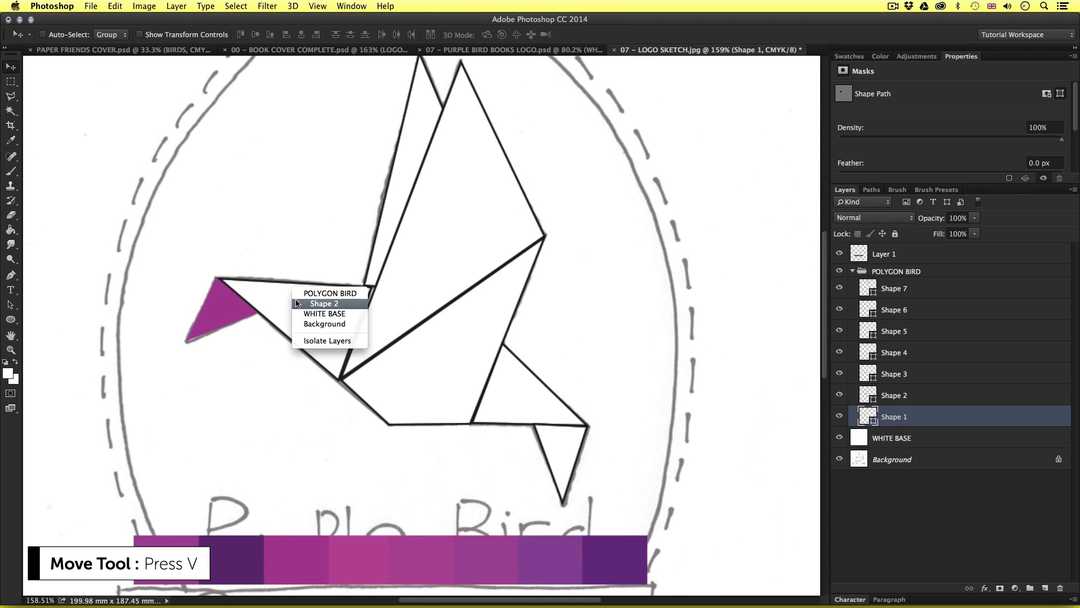
left_click(313, 303)
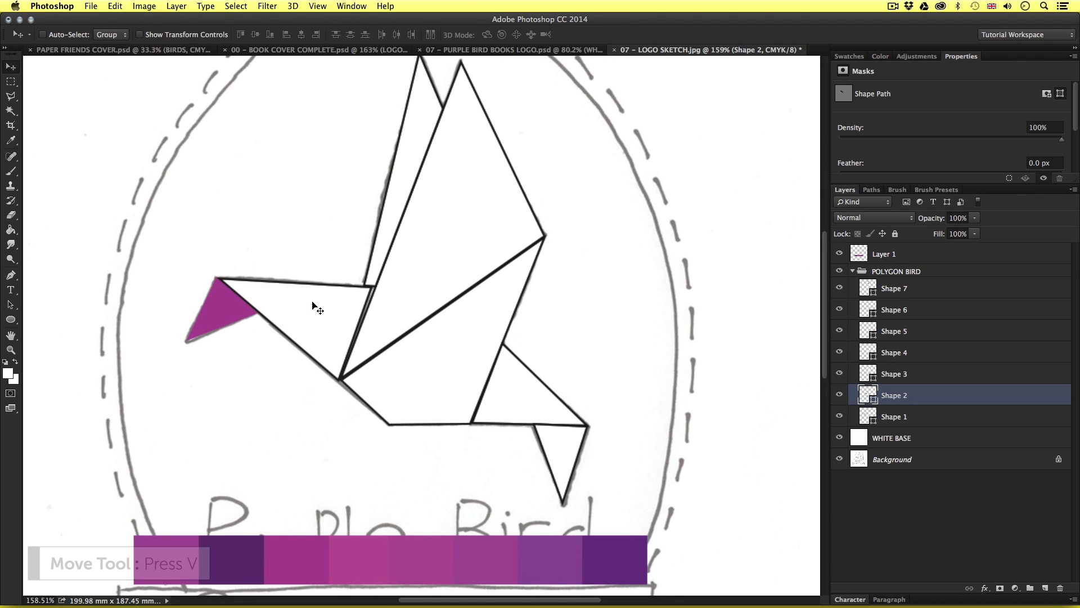
key("a")
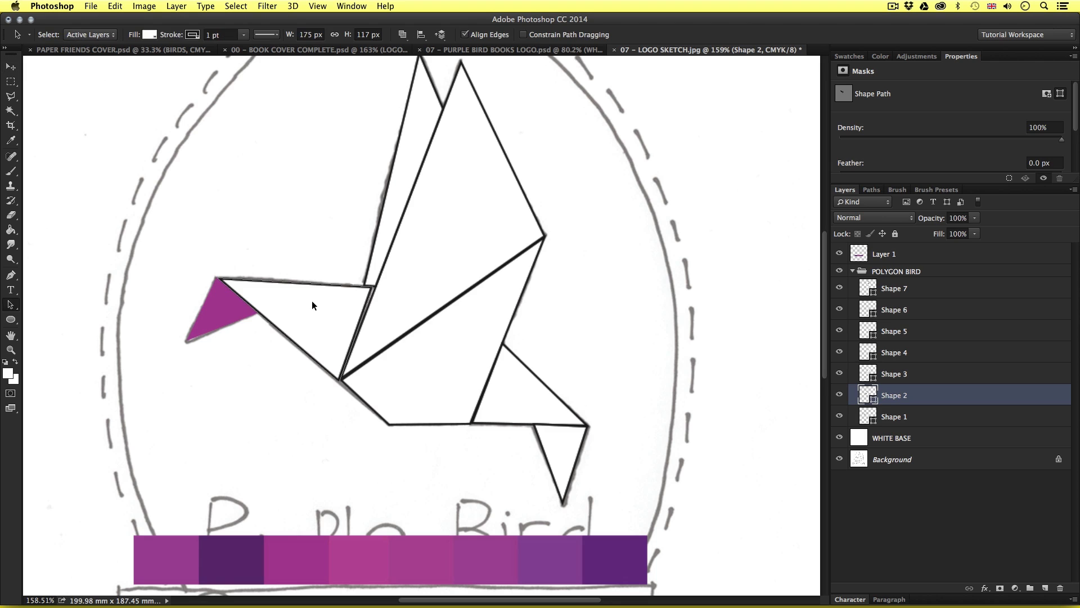
left_click(150, 35)
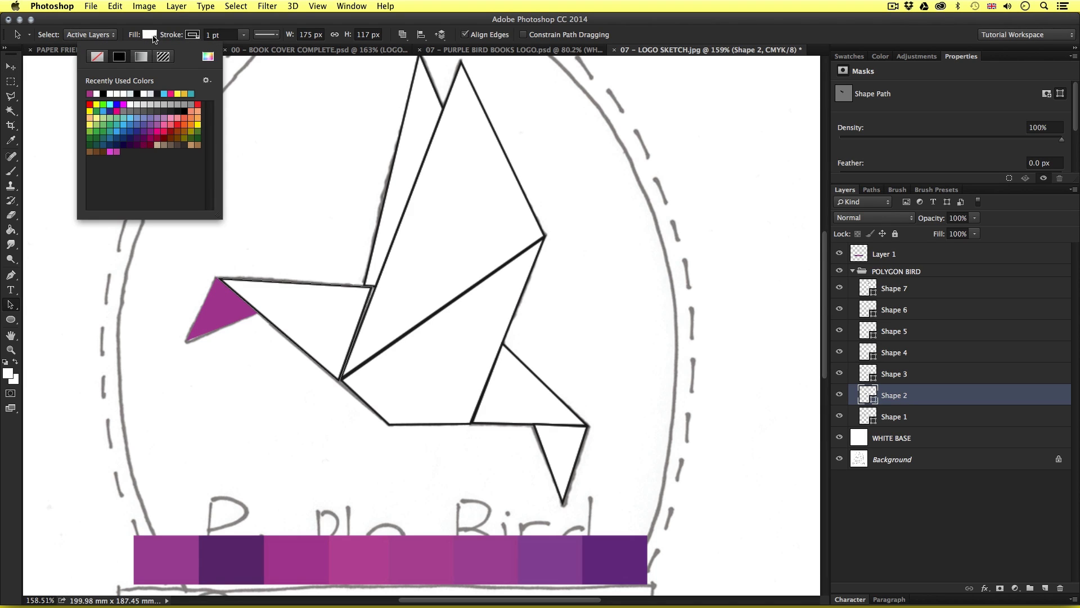
left_click(207, 57)
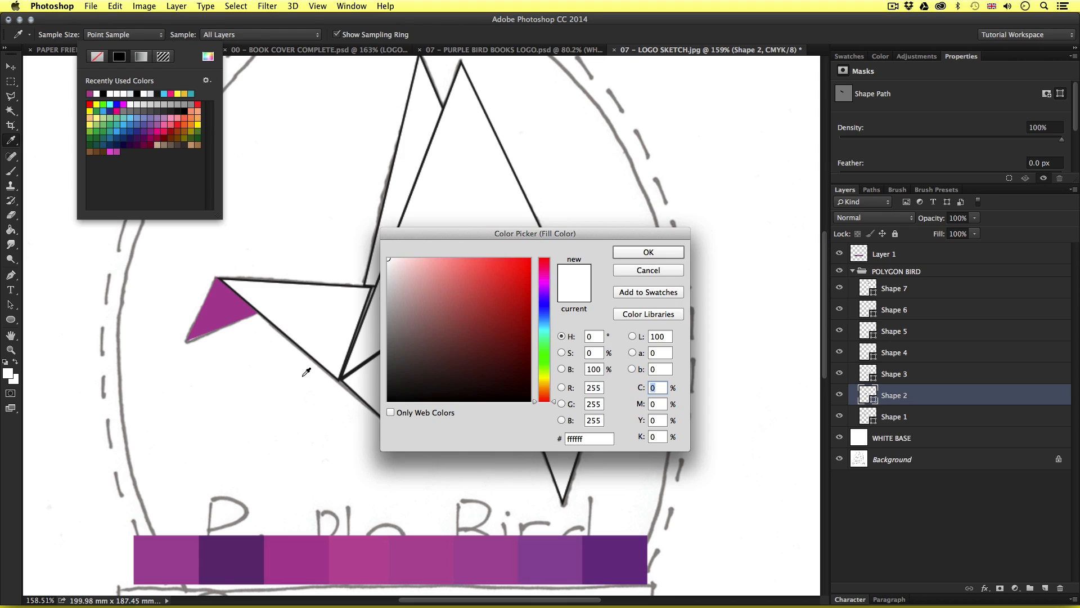
left_click(357, 546)
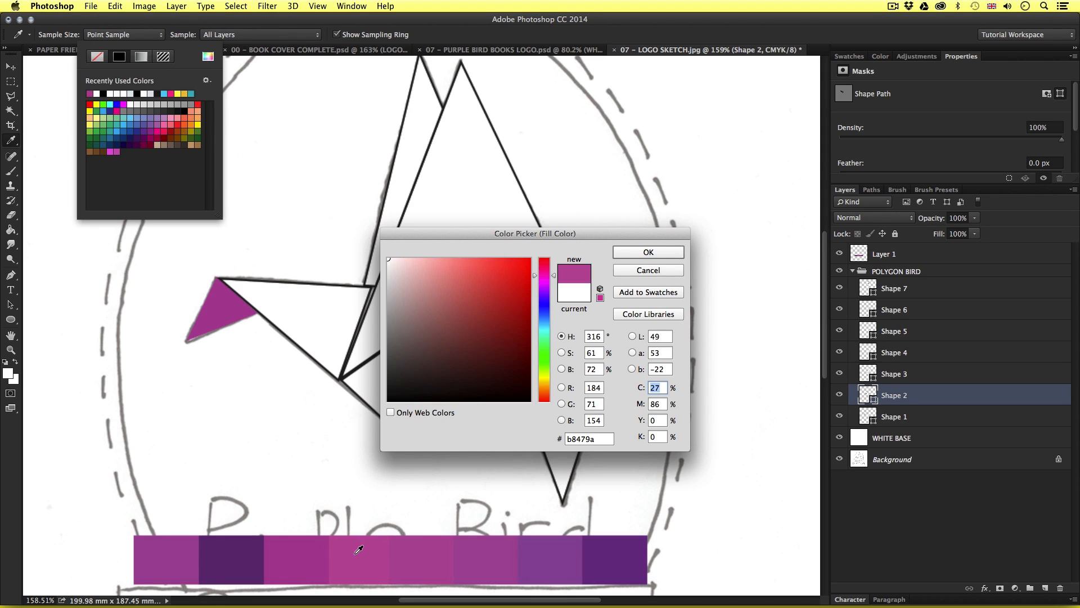
left_click(641, 251)
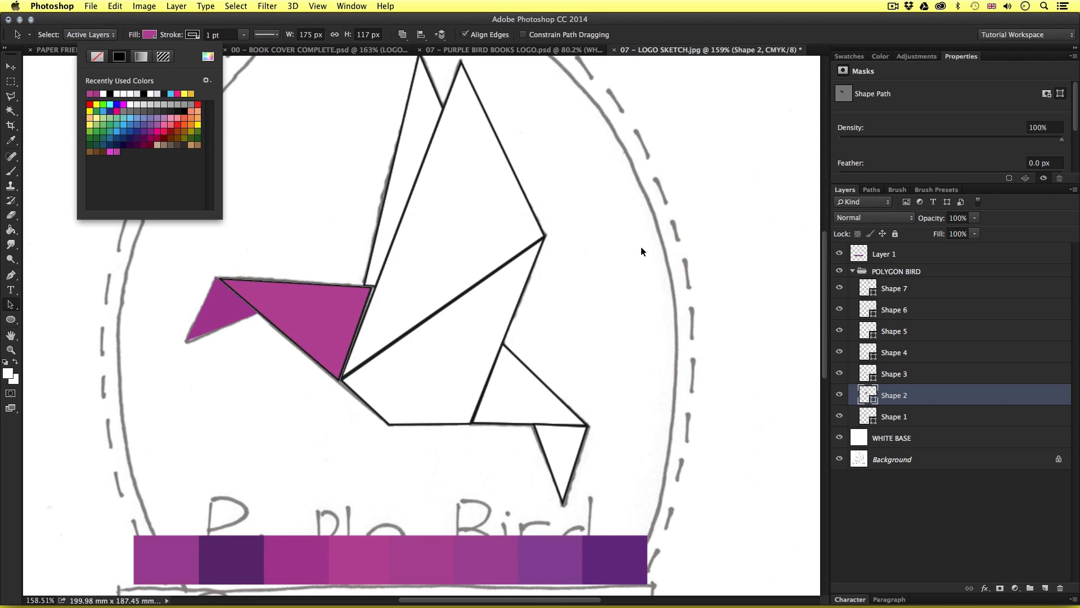
Remove the black stroke from the neck triangle, Shape 2, by setting its stroke to no colour.
left_click(197, 36)
left_click(140, 57)
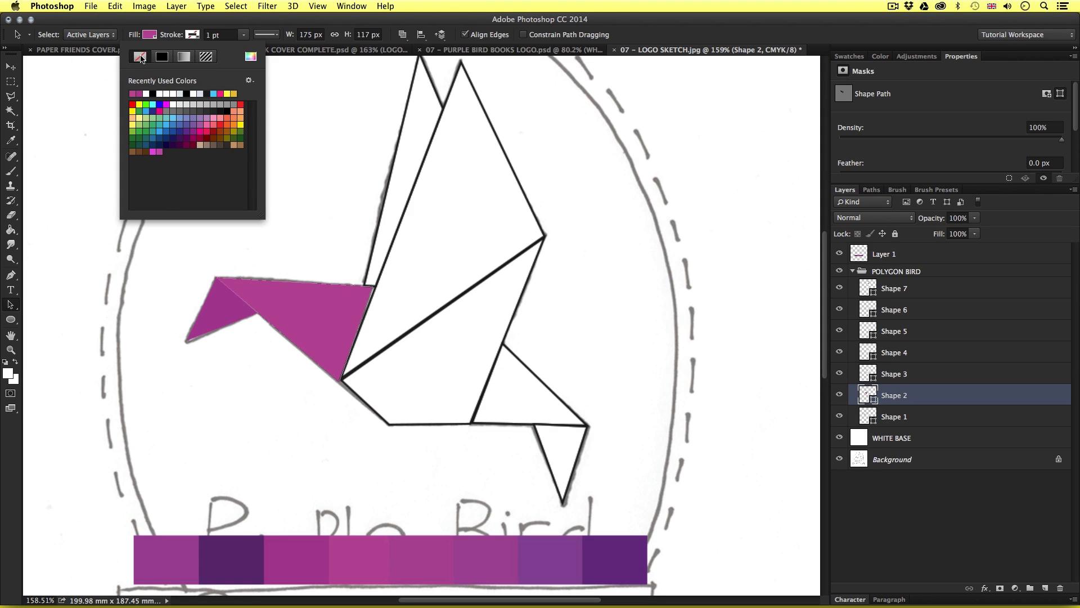
left_click(378, 225)
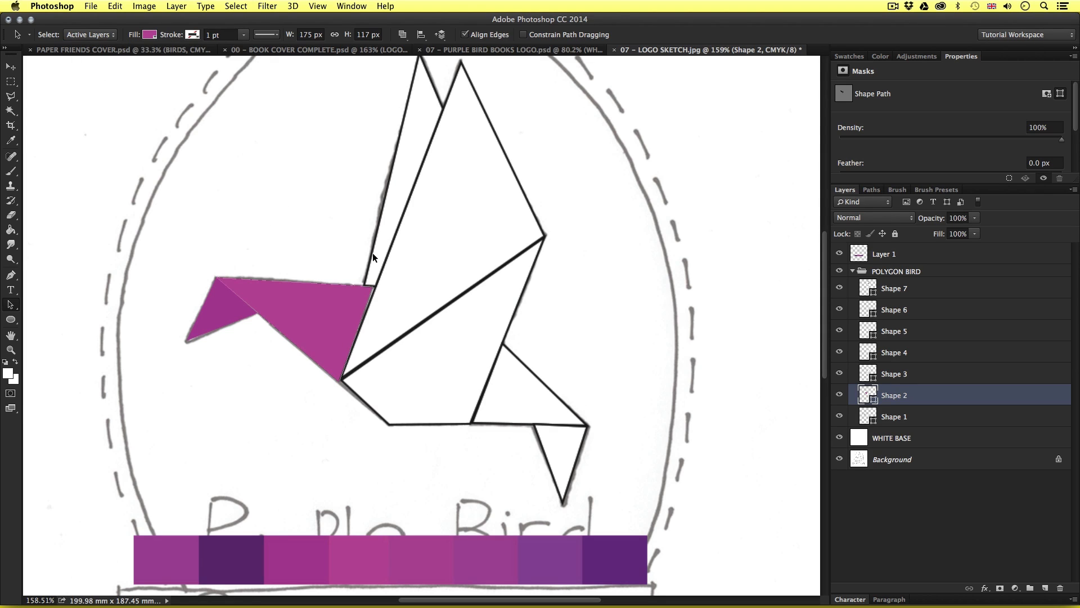
Fill the large wing, Shape 3, with the fifth swatch colour and set its stroke to no colour.
left_click(458, 253)
left_click(149, 34)
left_click(208, 56)
left_click(638, 251)
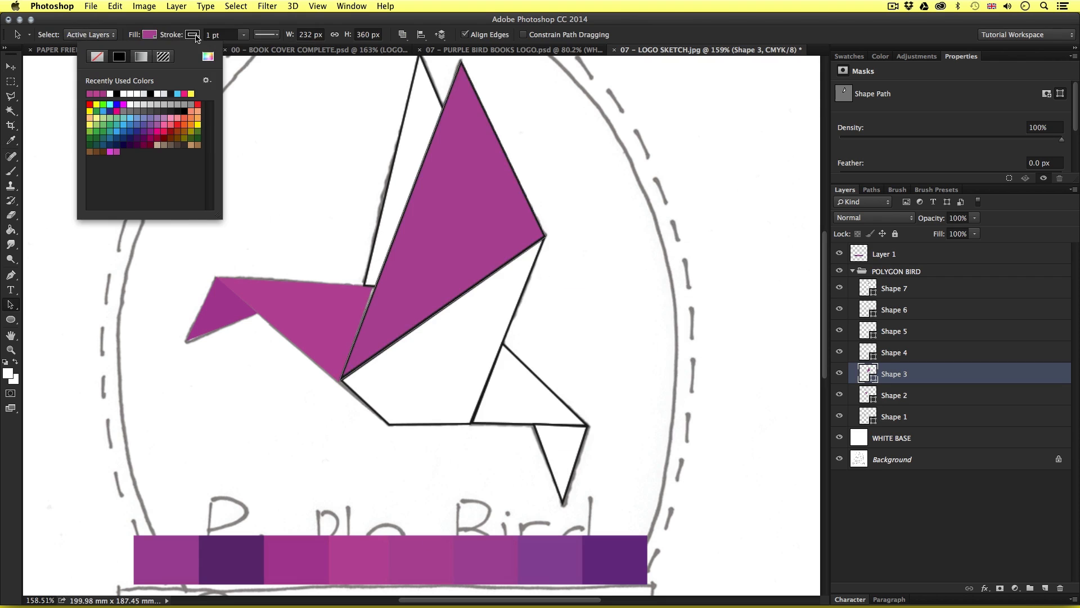
left_click(196, 36)
left_click(141, 57)
left_click(498, 191)
Fill the bird's body, Shape 4, with the sixth swatch colour, purple #a2459a, and remove its stroke.
left_click(462, 363, "super")
left_click(149, 34)
left_click(208, 57)
left_click(491, 558)
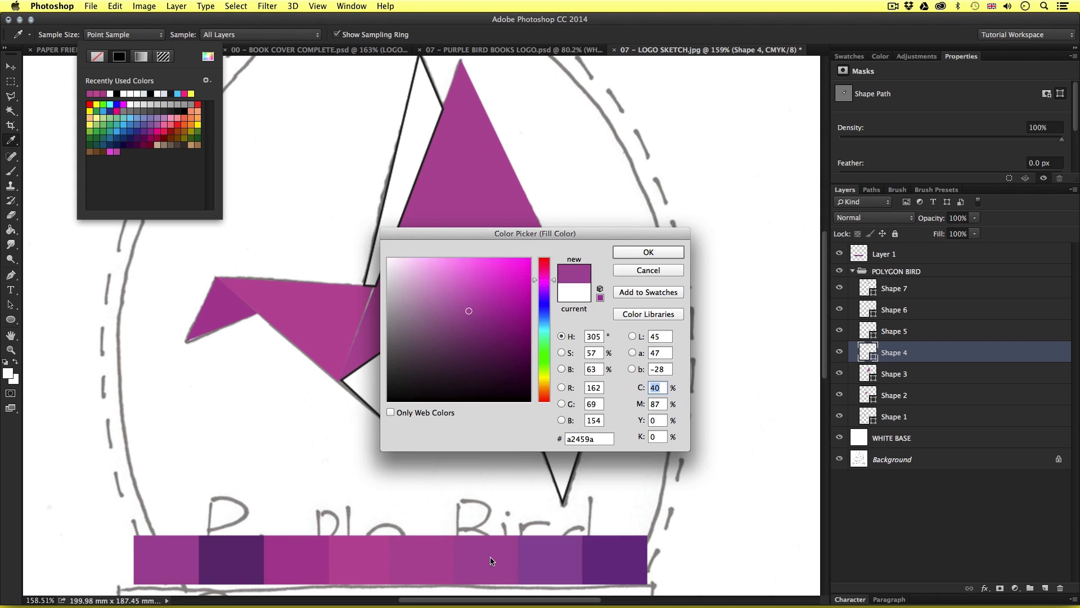
left_click(648, 252)
left_click(194, 35)
left_click(140, 56)
left_click(524, 403)
Fill the tail piece beside the body, Shape 5, with the seventh swatch colour, violet #8b459a, and remove its stroke.
left_click(523, 402, "super")
left_click(149, 34)
left_click(208, 56)
left_click(575, 550)
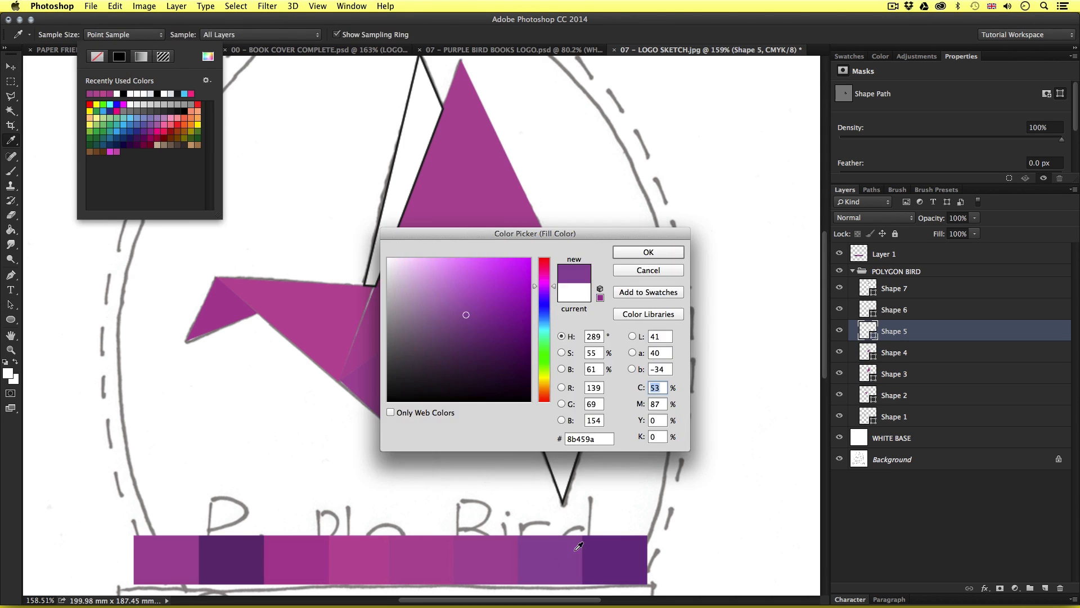
left_click(648, 255)
left_click(193, 36)
left_click(141, 57)
left_click(441, 128)
Fill the small tail-tip triangle, Shape 6, with the eighth swatch colour, dark purple, and remove its stroke.
left_click(564, 448, "super")
left_click(149, 34)
left_click(209, 57)
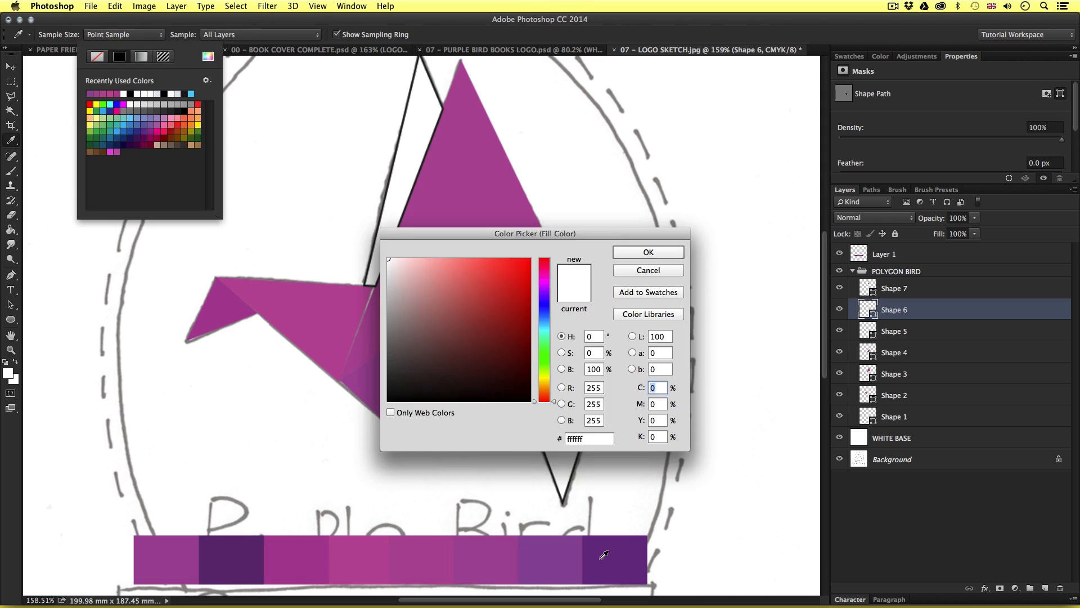
left_click(603, 554)
left_click(648, 252)
left_click(194, 36)
left_click(141, 57)
Fill the narrow rear wing, Shape 7, with the seventh swatch's violet and remove its stroke.
left_click(402, 168, "super")
left_click(149, 34)
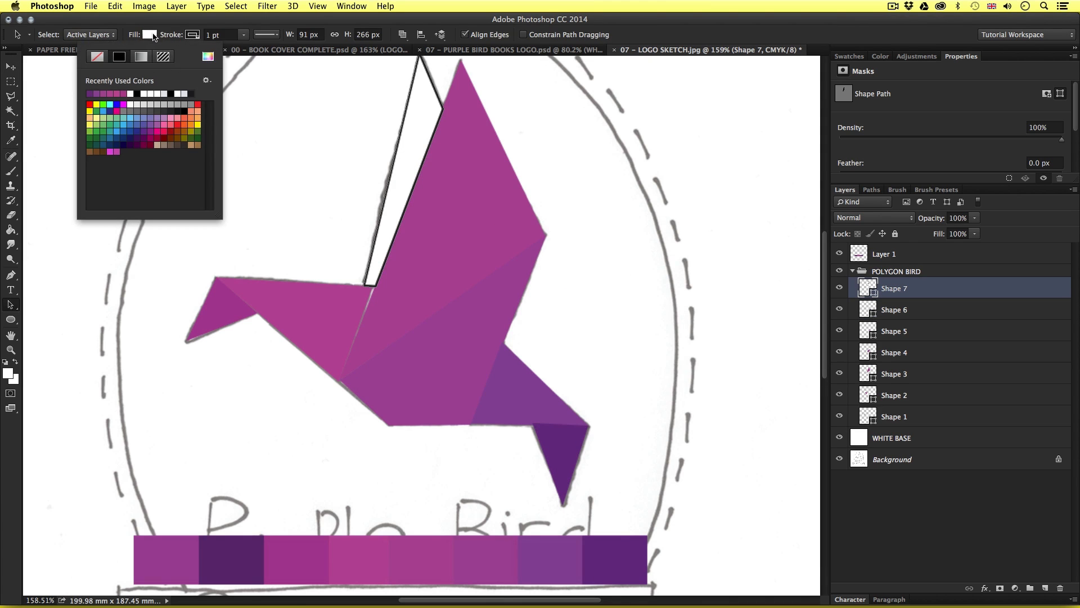
left_click(208, 56)
left_click(554, 566)
left_click(648, 252)
left_click(194, 36)
left_click(140, 57)
key("Return")
Inspect the gaps between the coloured shapes around the head and neck, and make the head triangle's layer, Shape 1, active.
key("z")
left_click(427, 265)
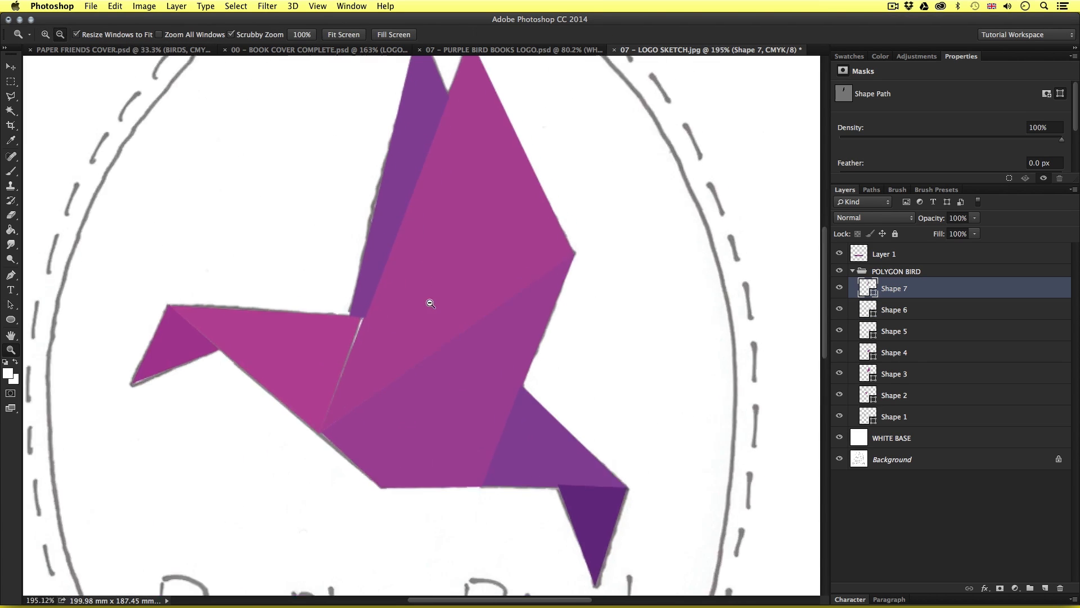
left_click(430, 304, "alt")
key("v")
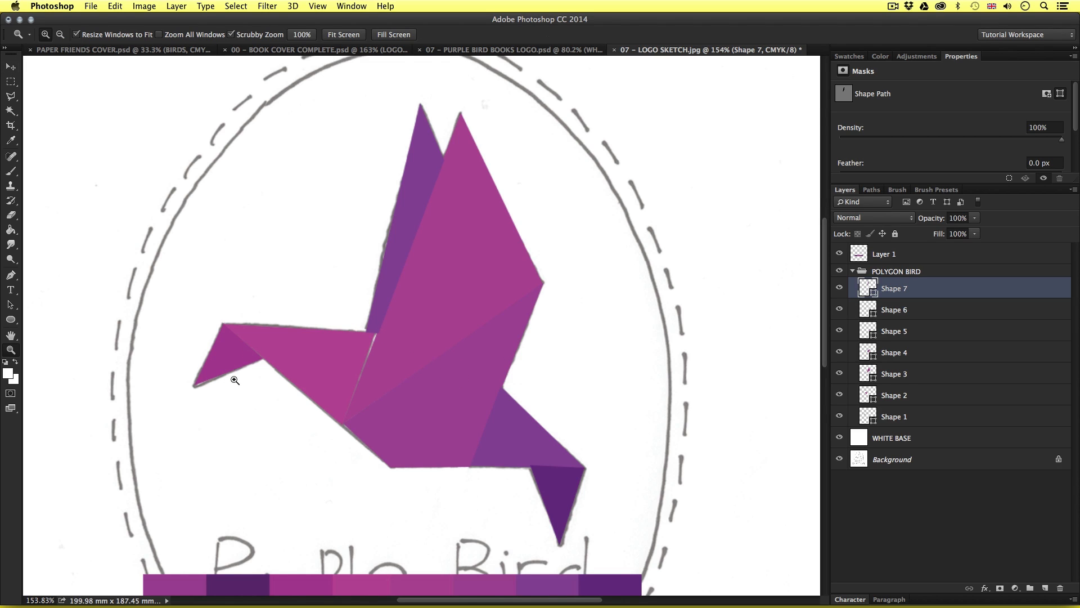
left_click_drag(336, 379, 356, 291)
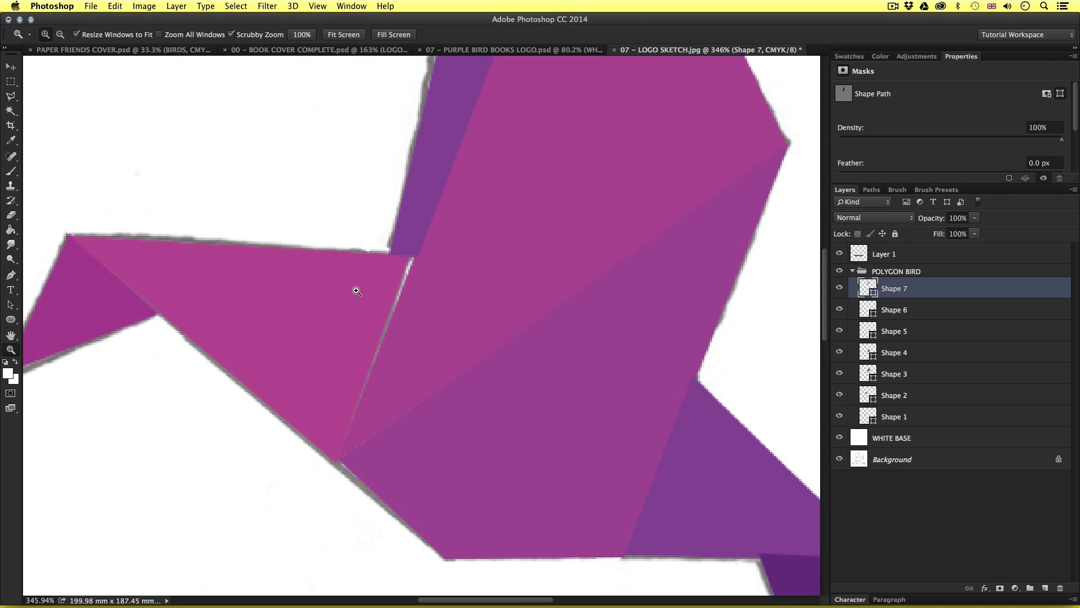
left_click_drag(257, 343, 379, 321)
key("v")
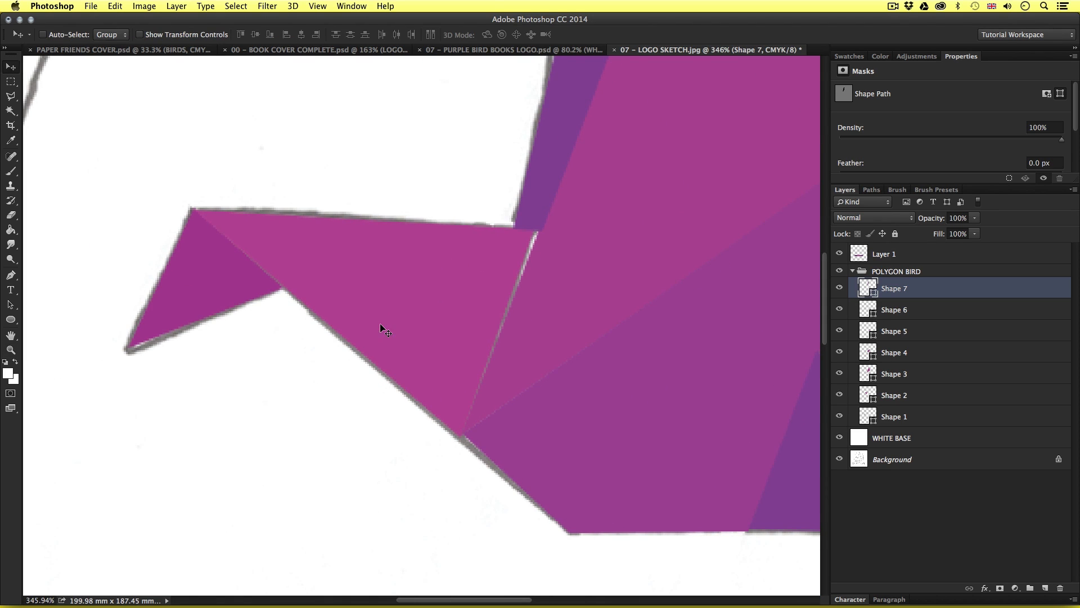
scroll(254, 305, "up", 2)
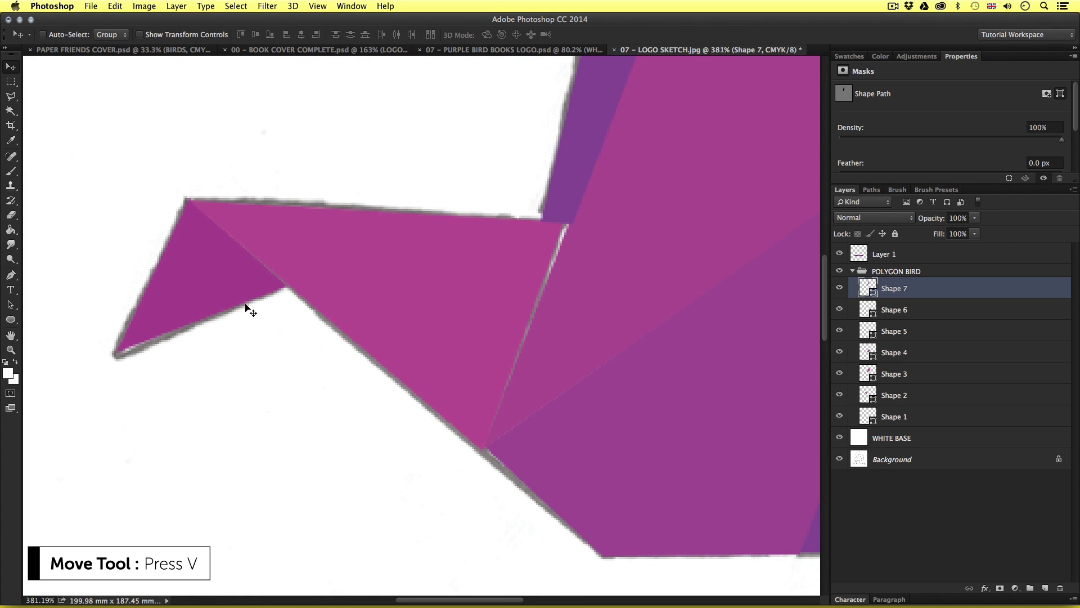
right_click(214, 281)
left_click(236, 283)
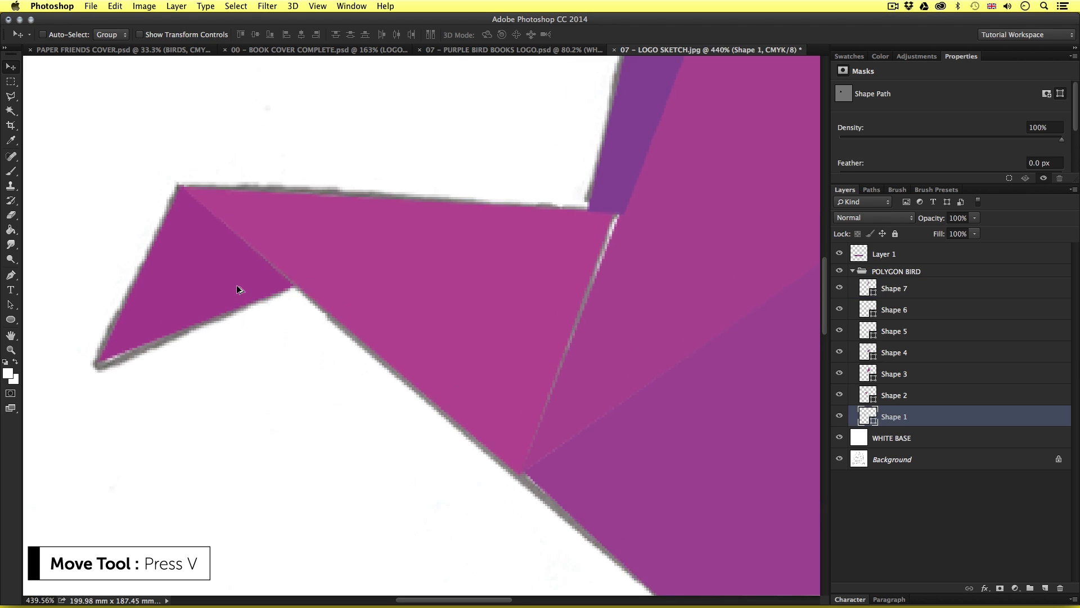
With the Direct Selection Tool, move the head triangle's inner corner anchor slightly upward under the neck to close the gap.
scroll(238, 277, "up", 3)
key("a")
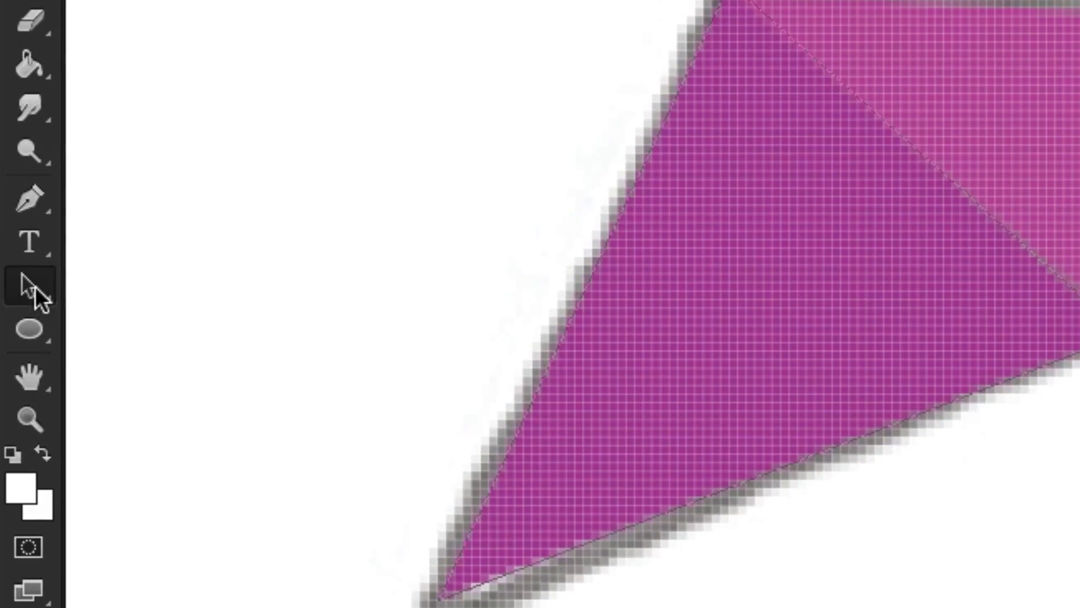
left_click(33, 286)
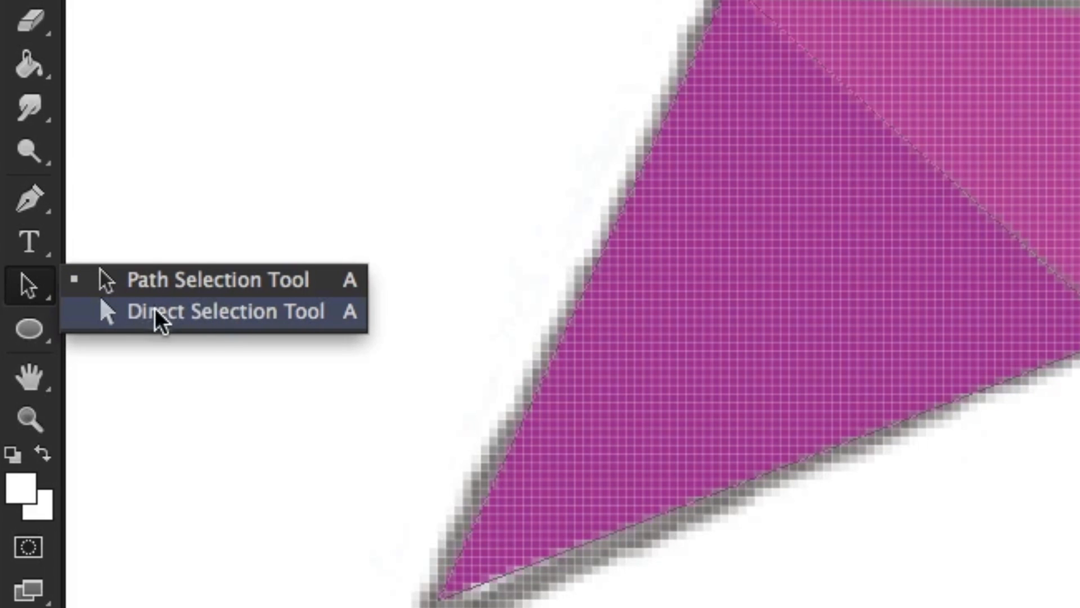
left_click(185, 313)
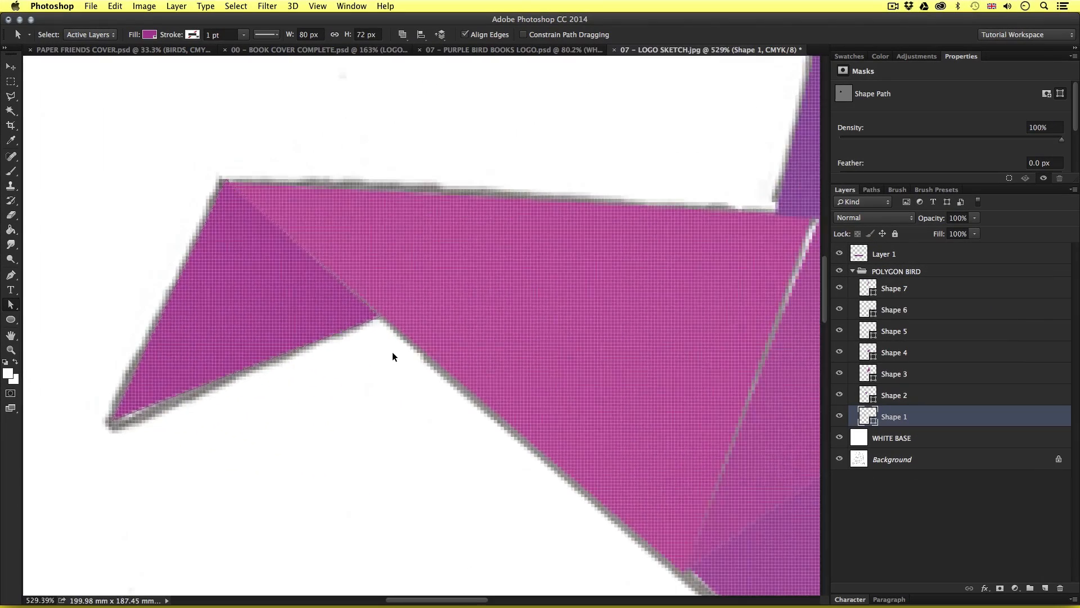
scroll(392, 354, "up", 3)
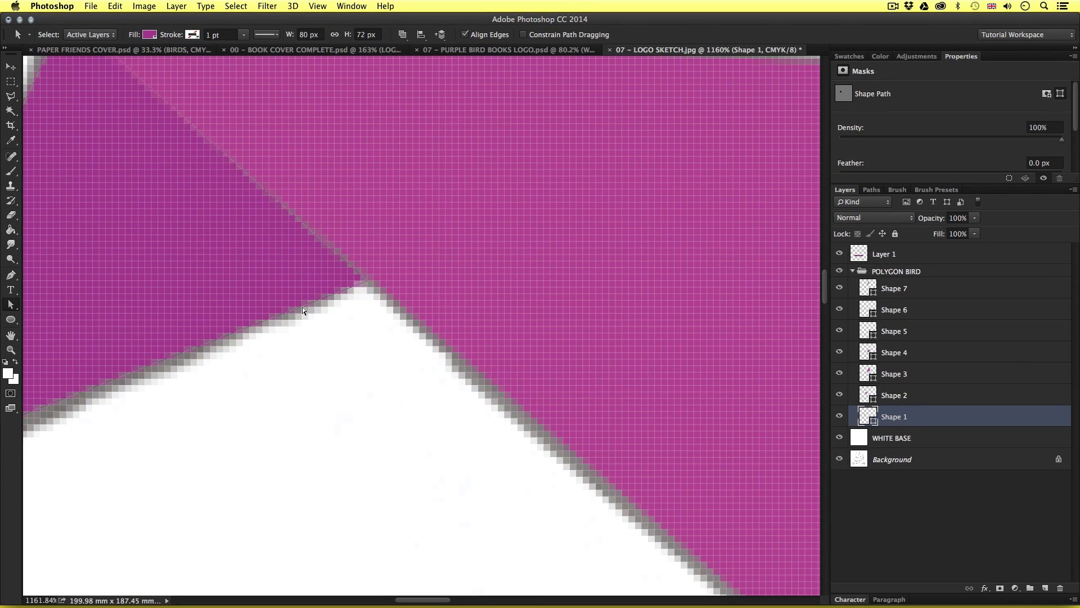
left_click_drag(285, 353, 367, 434)
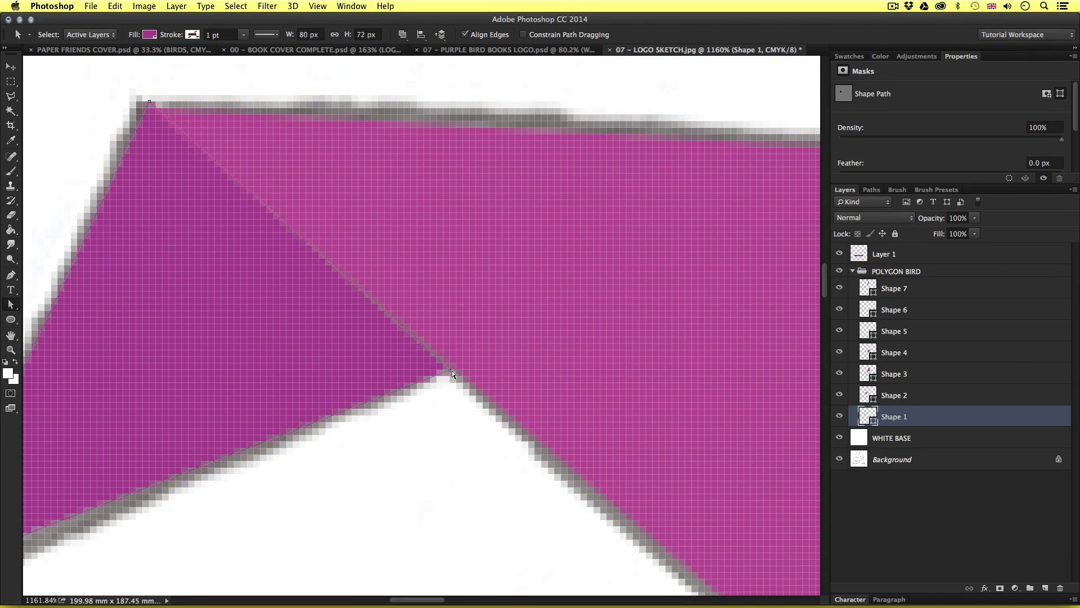
mouse_move(451, 370)
left_mouse_down()
mouse_move(443, 419)
mouse_move(447, 375)
mouse_move(357, 511)
mouse_move(352, 369)
mouse_move(416, 379)
mouse_move(443, 379)
mouse_move(450, 366)
left_mouse_up()
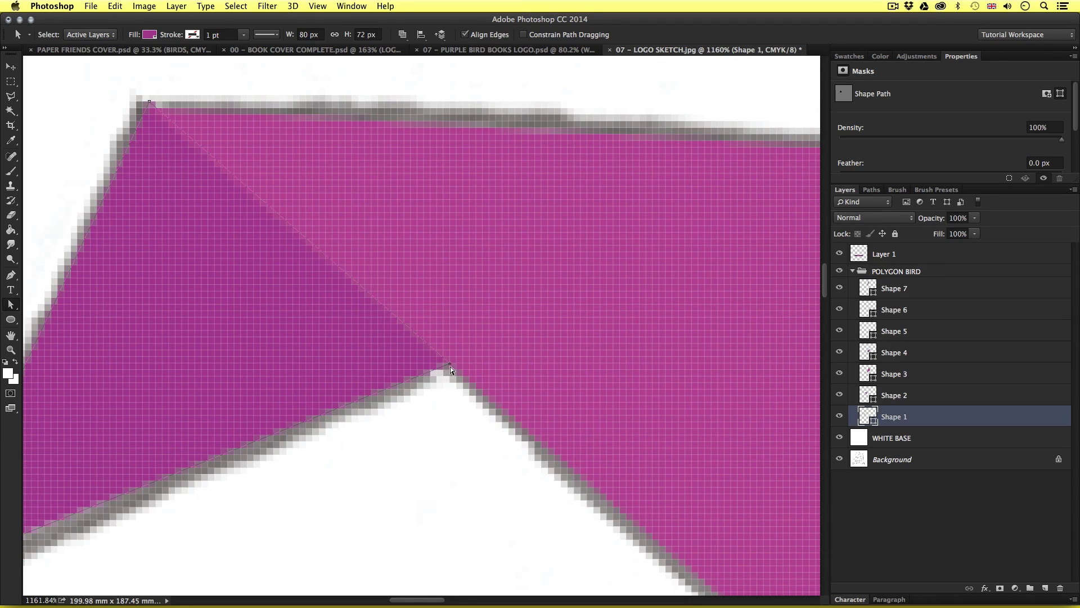
scroll(450, 373, "up", 3)
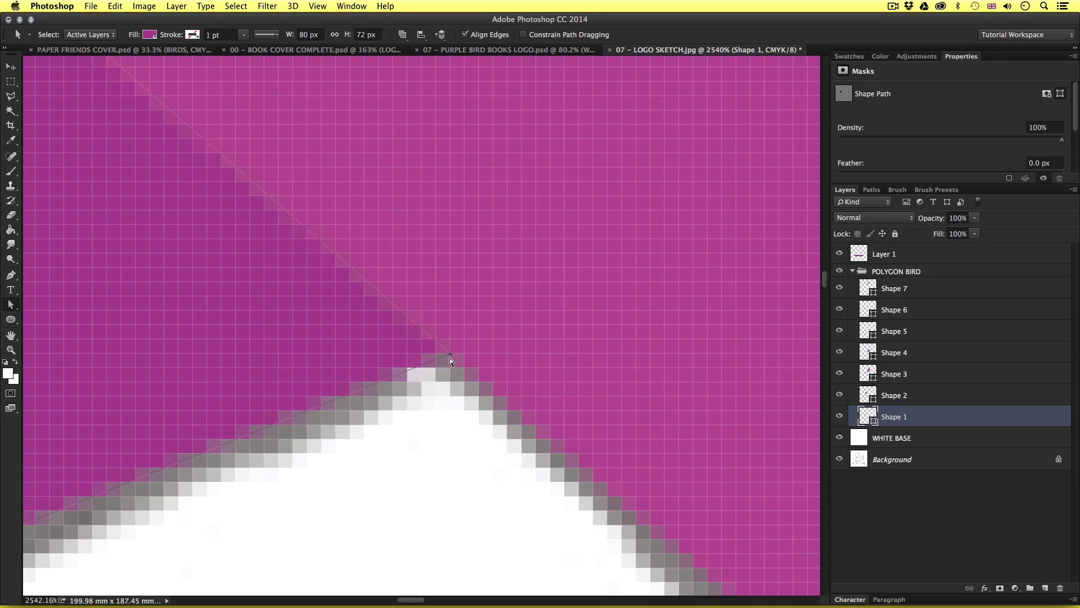
mouse_move(451, 353)
left_mouse_down()
mouse_move(400, 398)
mouse_move(449, 342)
left_mouse_up()
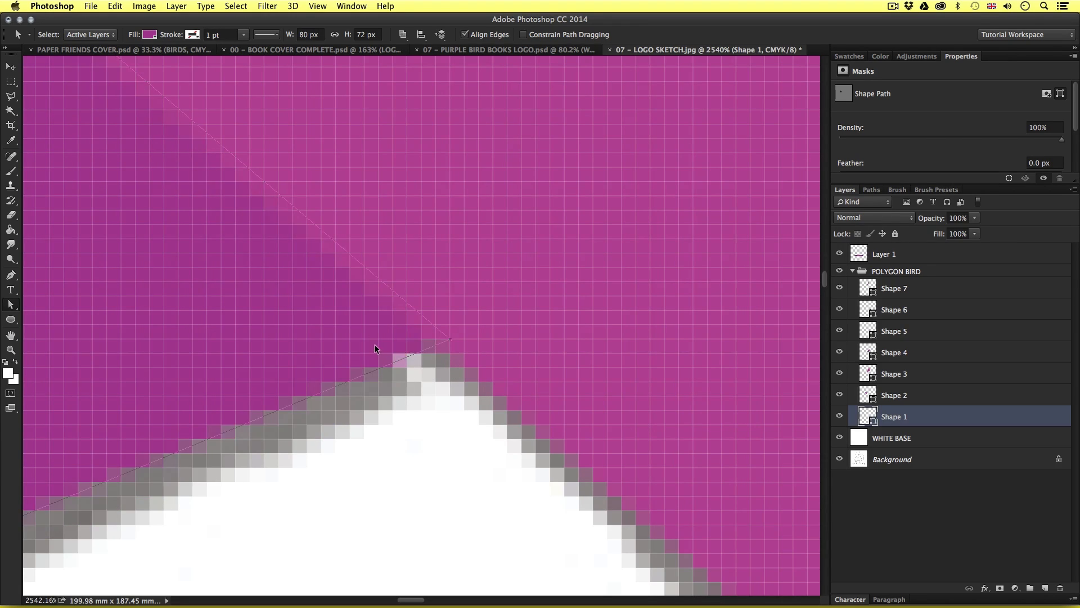
Select the beak-tip anchor of the head triangle and nudge it down two pixels.
scroll(375, 349, "down", 5)
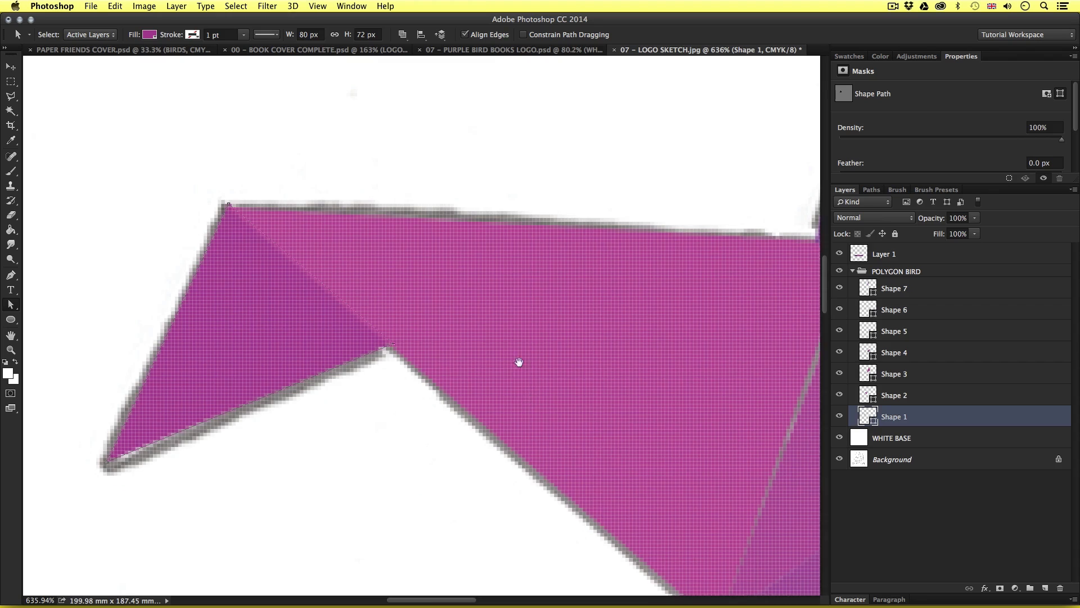
left_click_drag(519, 362, 599, 287)
left_click_drag(168, 349, 228, 422)
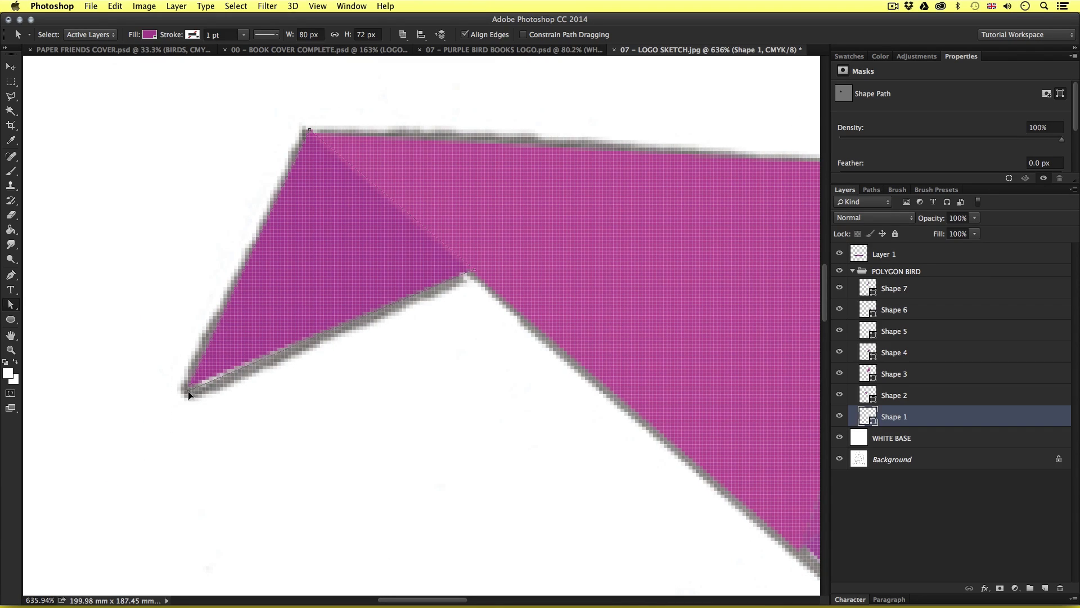
key("Down")
key("Down")
Activate the neck triangle, Shape 2, and move its upper corner anchor sideways under the large wing to close the gap.
left_click_drag(188, 392, 573, 325)
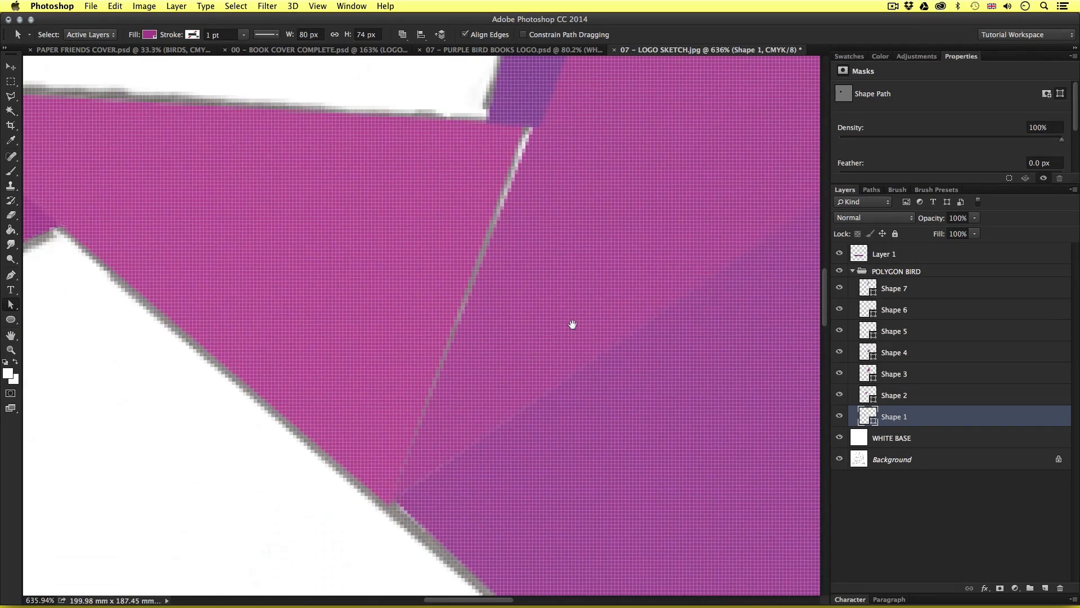
key("v")
left_click_drag(366, 231, 448, 285)
right_click(448, 282)
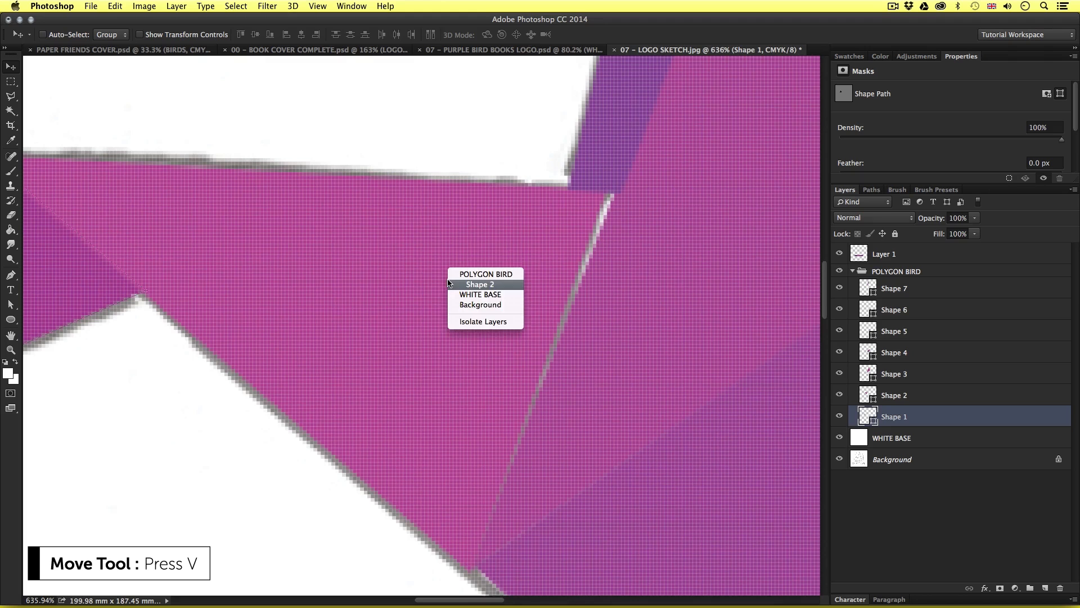
left_click(470, 284)
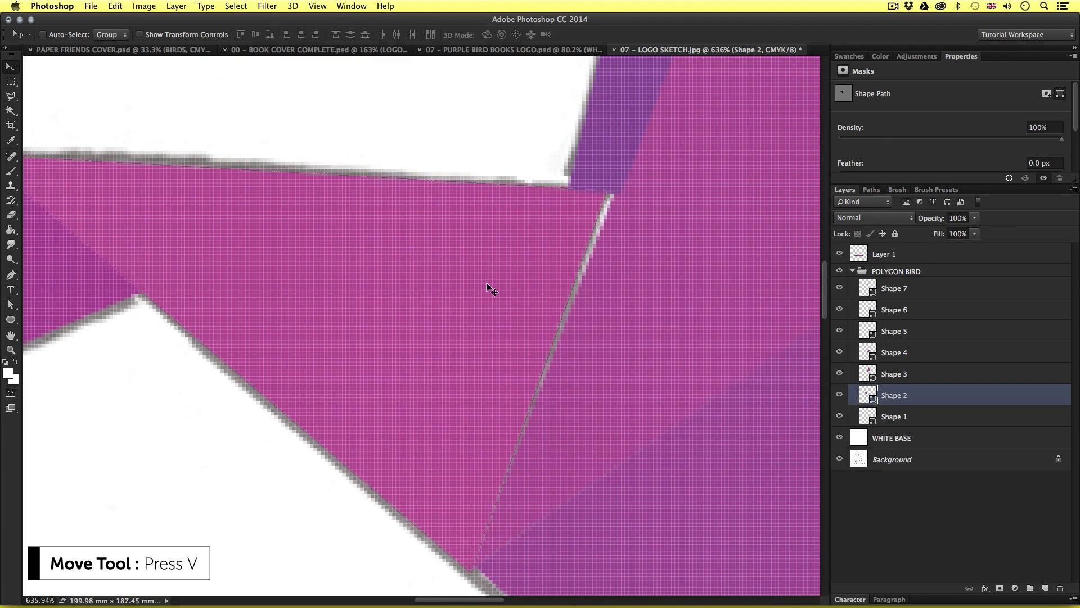
key("a")
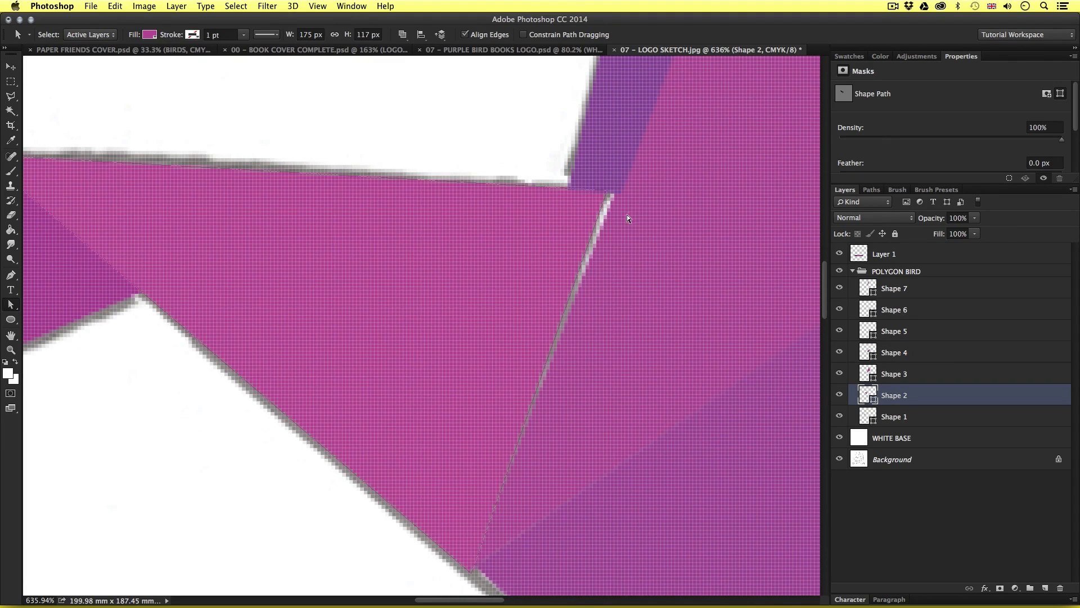
scroll(627, 214, "up", 5)
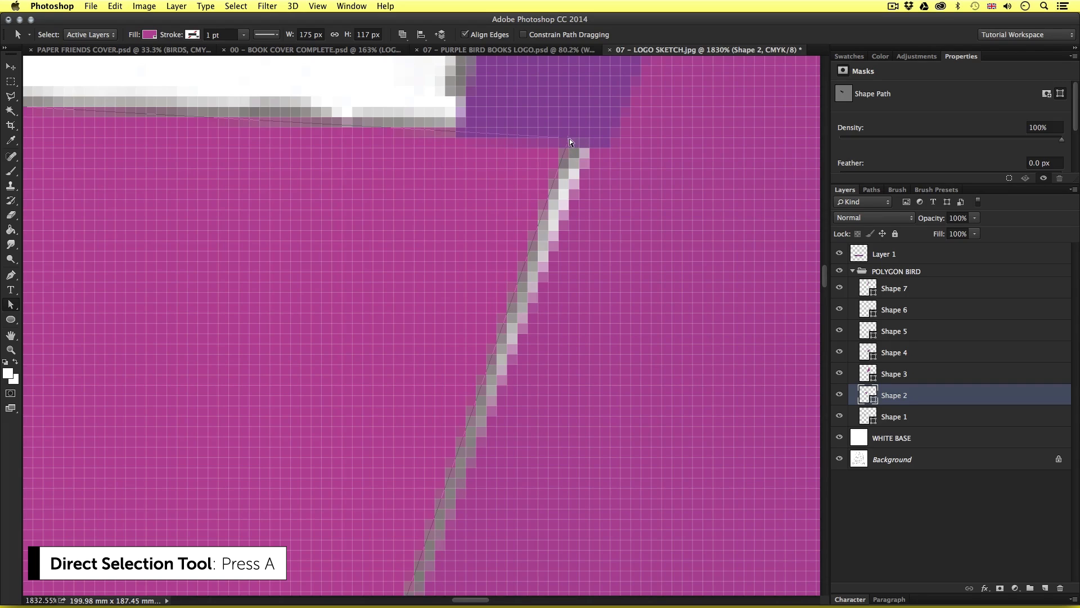
left_click_drag(569, 138, 605, 146)
Adjust the neck triangle's lowest corner anchor, nudging it one pixel right and one pixel down.
scroll(506, 324, "down", 4)
scroll(460, 340, "right", 4)
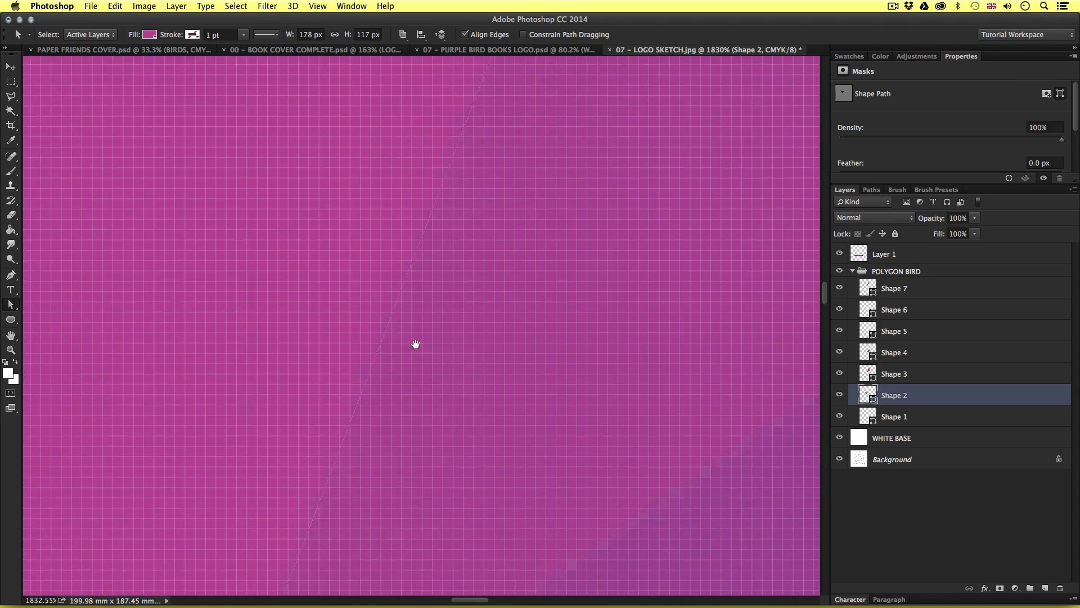
scroll(415, 345, "down", 5)
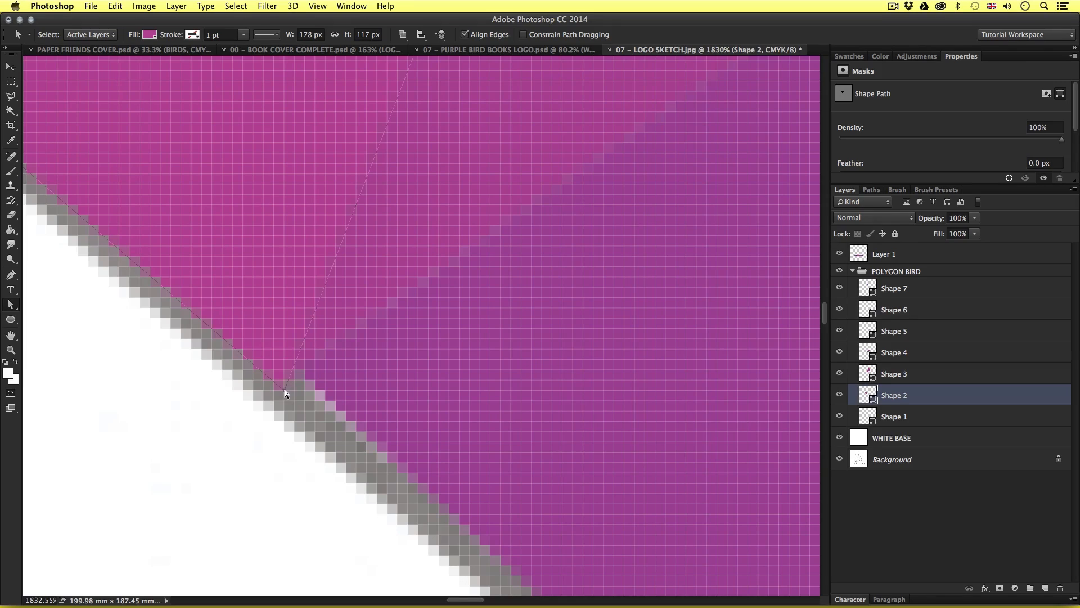
left_click(276, 389)
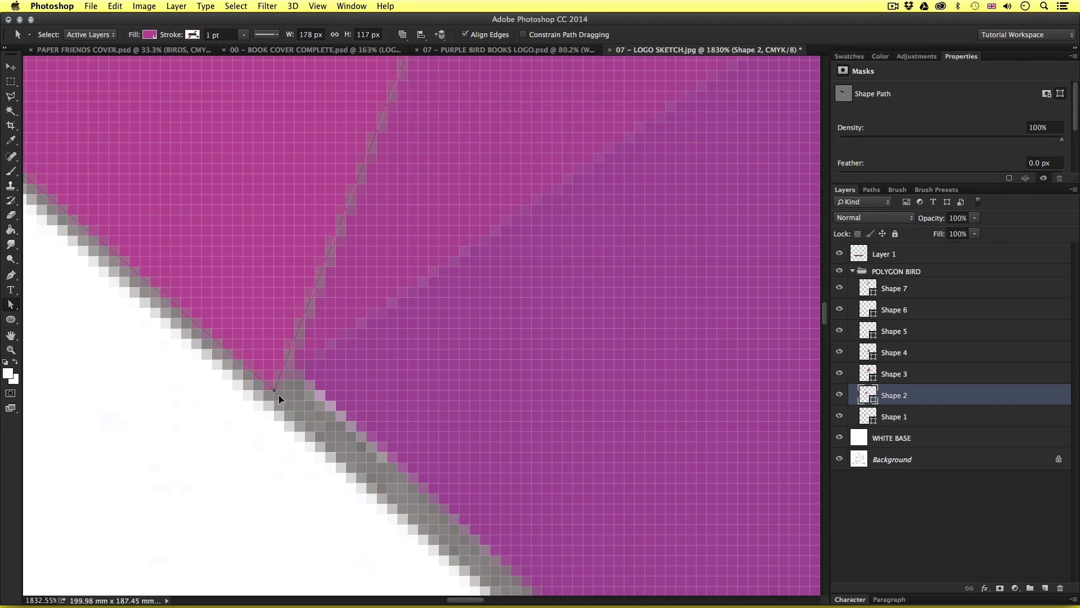
key("Right")
key("Down")
Activate the large wing, Shape 3, and move its lowest corner anchor slightly down and left to close the gap beside the neck.
key("v")
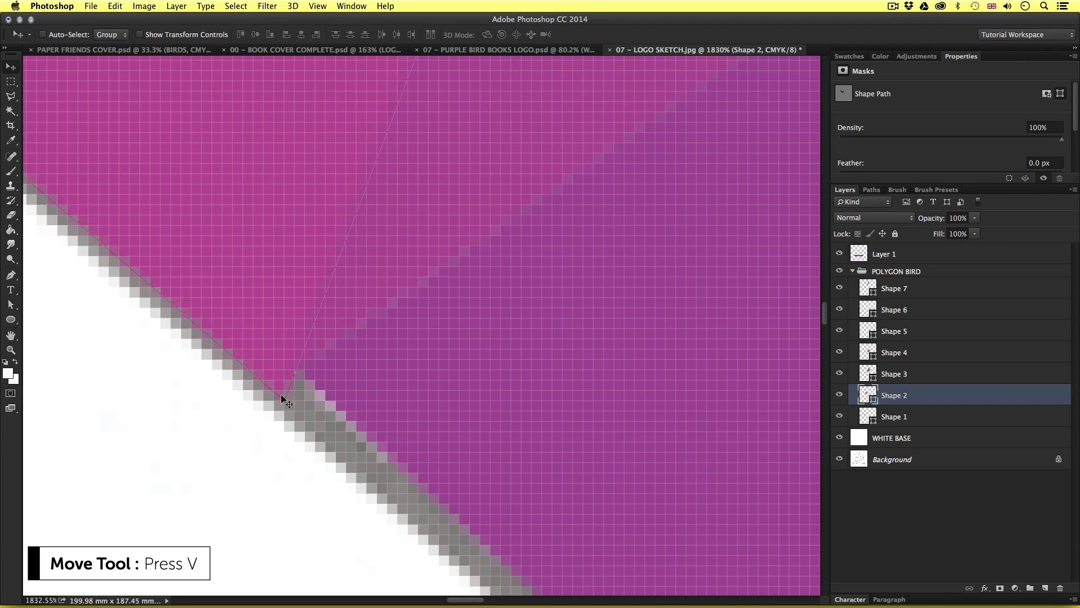
right_click(505, 135)
left_click(529, 138)
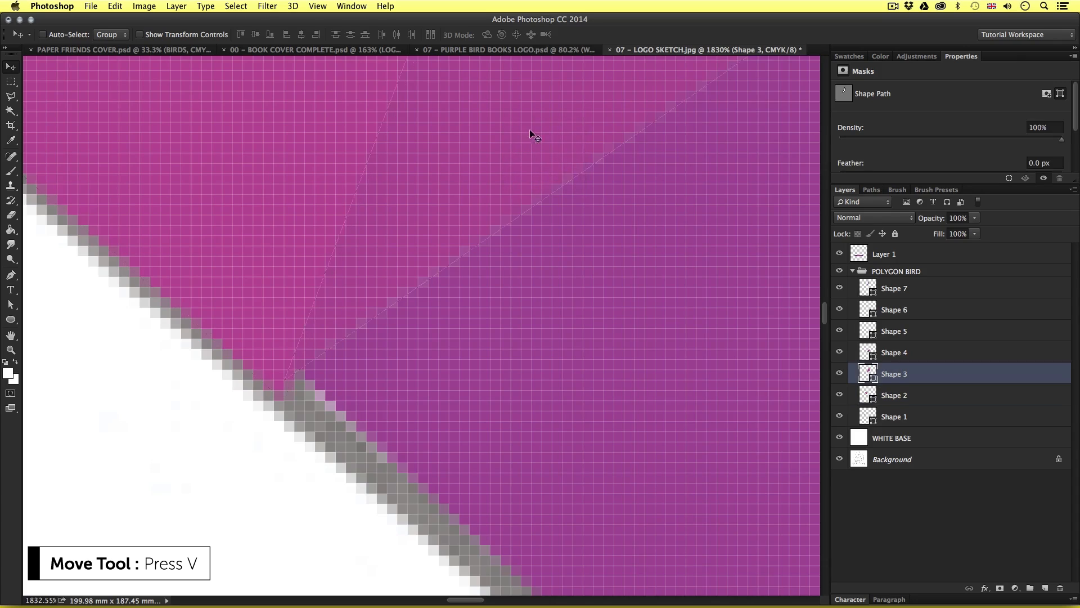
left_click_drag(529, 130, 497, 168)
key("a")
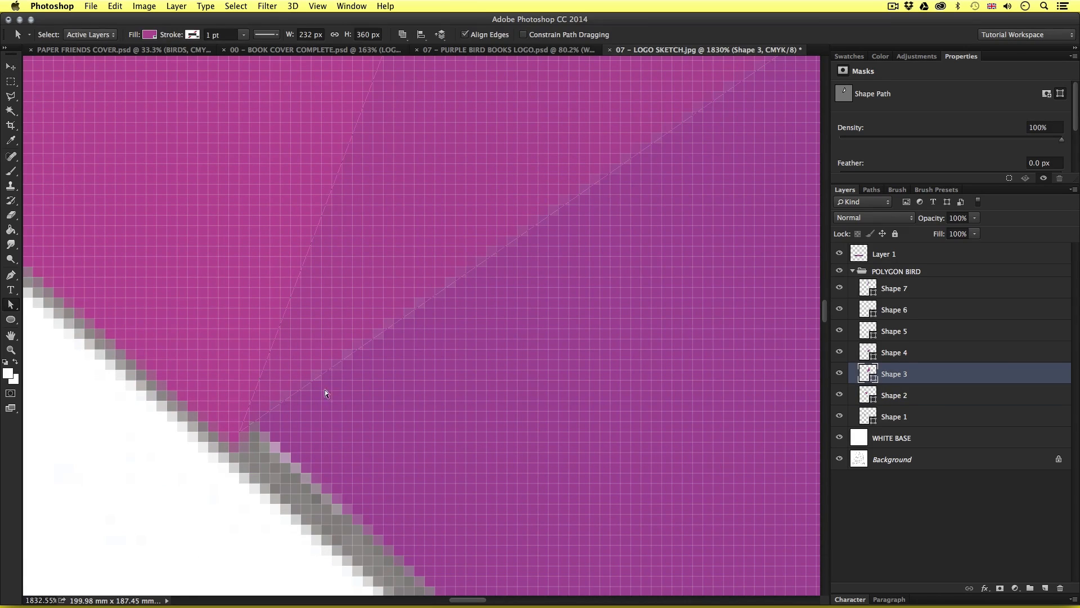
key("a")
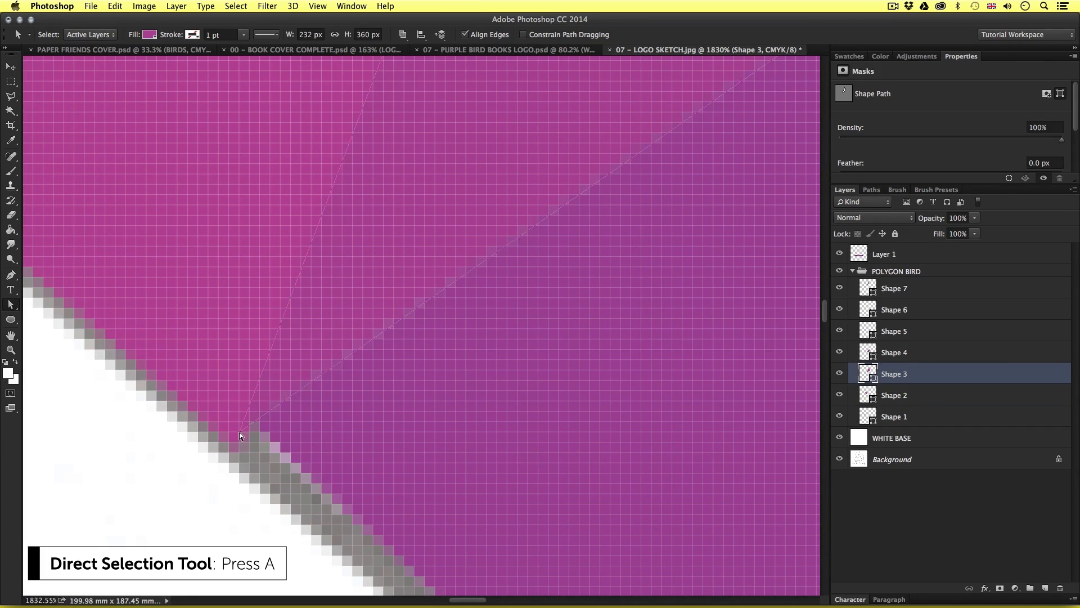
left_click_drag(231, 450, 228, 457)
Examine the large wing's edges, tip and outer corner for remaining gaps against the neighbouring shapes.
scroll(581, 349, "up", 10)
scroll(530, 412, "up", 10)
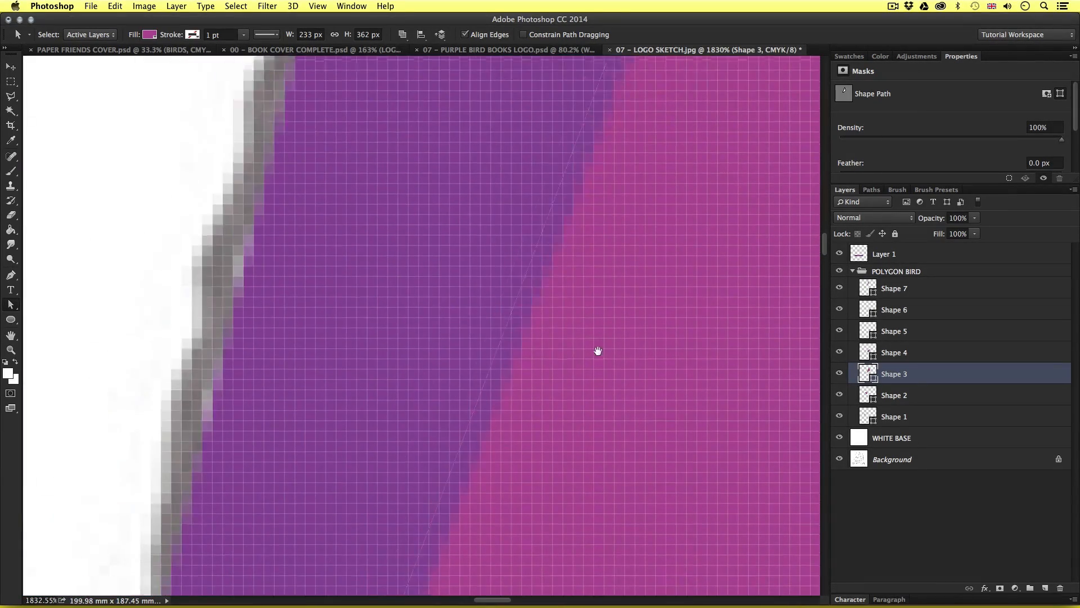
scroll(521, 414, "up", 5)
scroll(525, 424, "down", 10)
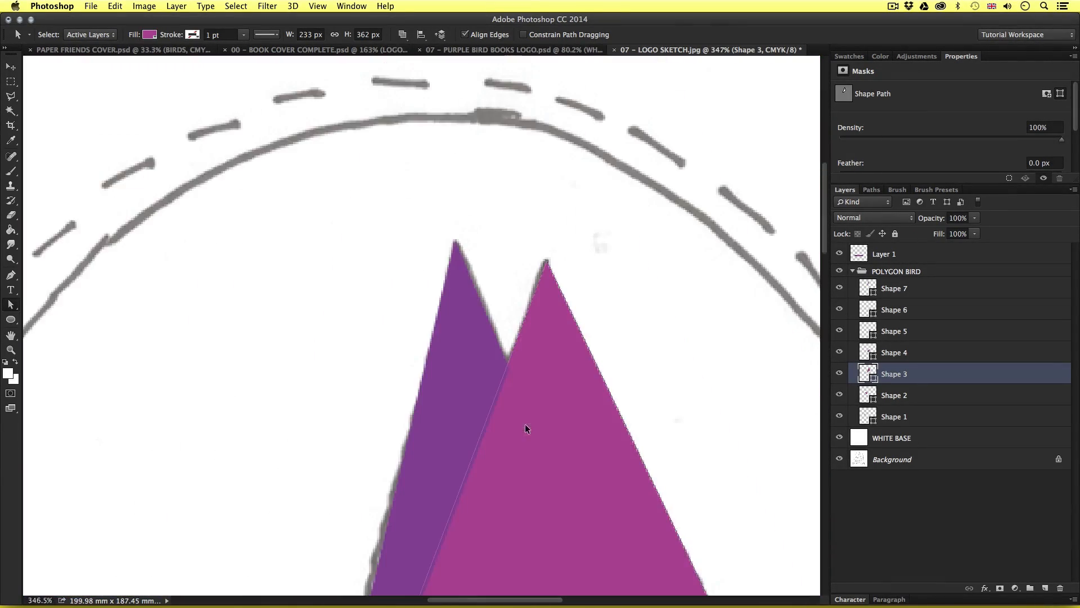
scroll(482, 511, "up", 5)
scroll(361, 270, "down", 3)
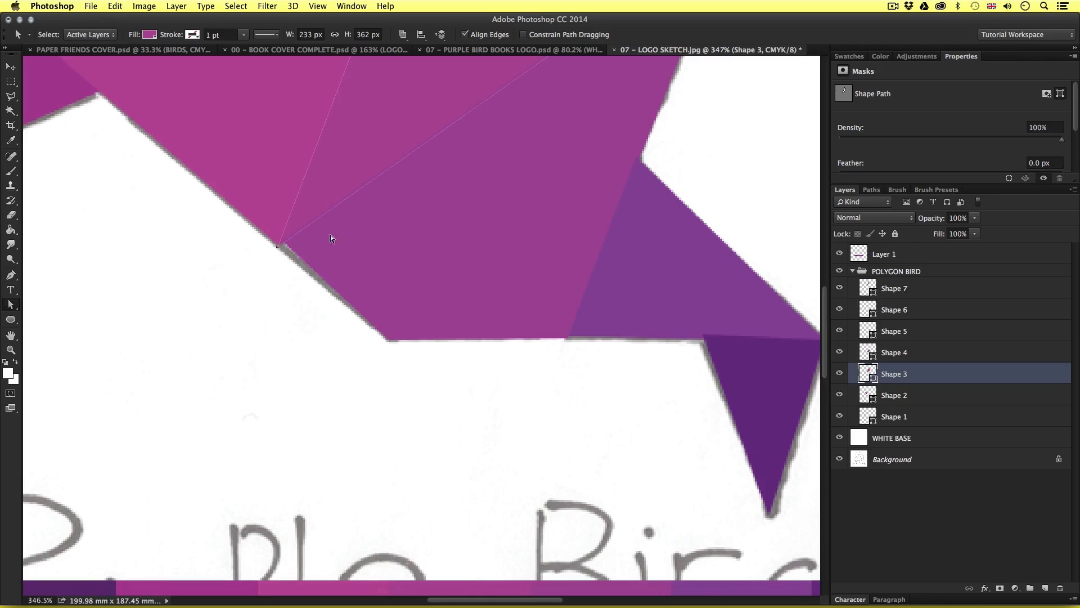
scroll(326, 228, "up", 5)
scroll(414, 372, "right", 3)
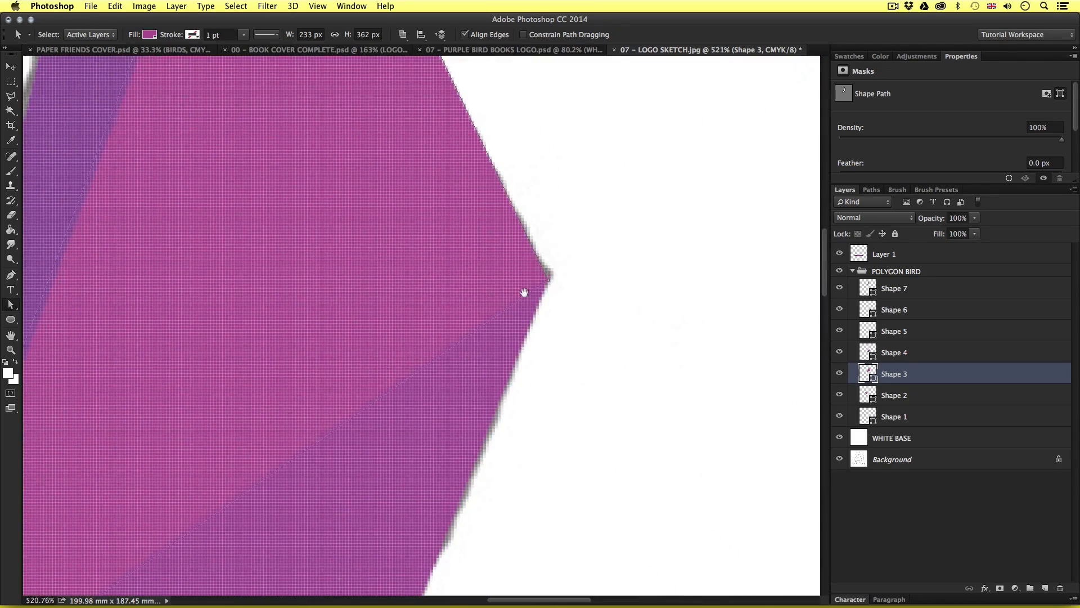
Activate the rear wing, Shape 7, and adjust its lower corner and notch anchors to close the gaps along the large wing.
scroll(429, 369, "up", 6)
scroll(429, 369, "up", 1)
key("v")
right_click(382, 268)
left_click(412, 282)
key("a")
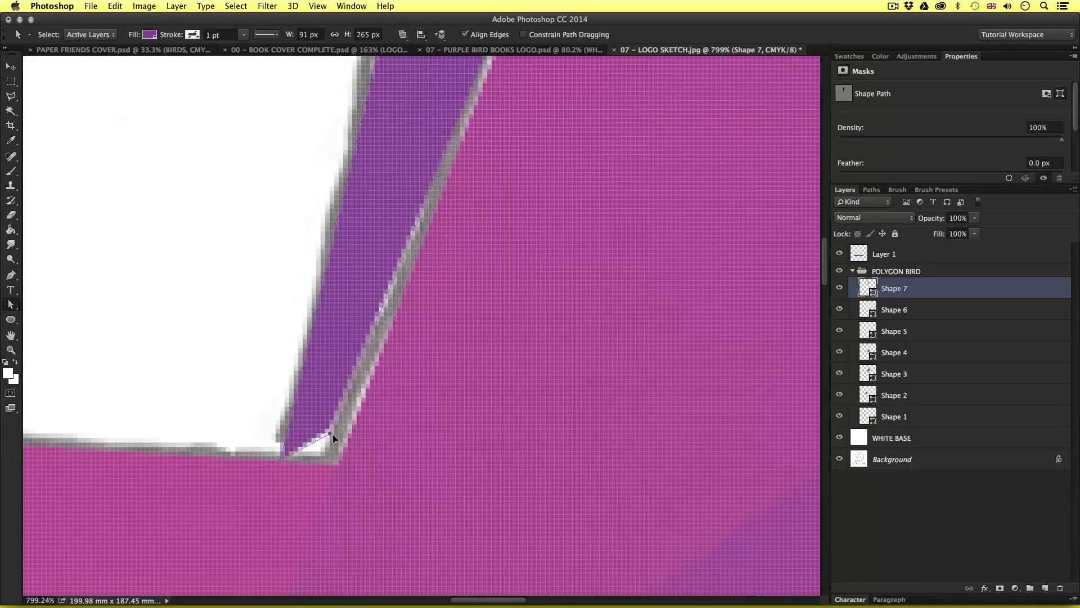
scroll(541, 258, "up", 5)
scroll(456, 402, "down", 2)
scroll(453, 365, "up", 2)
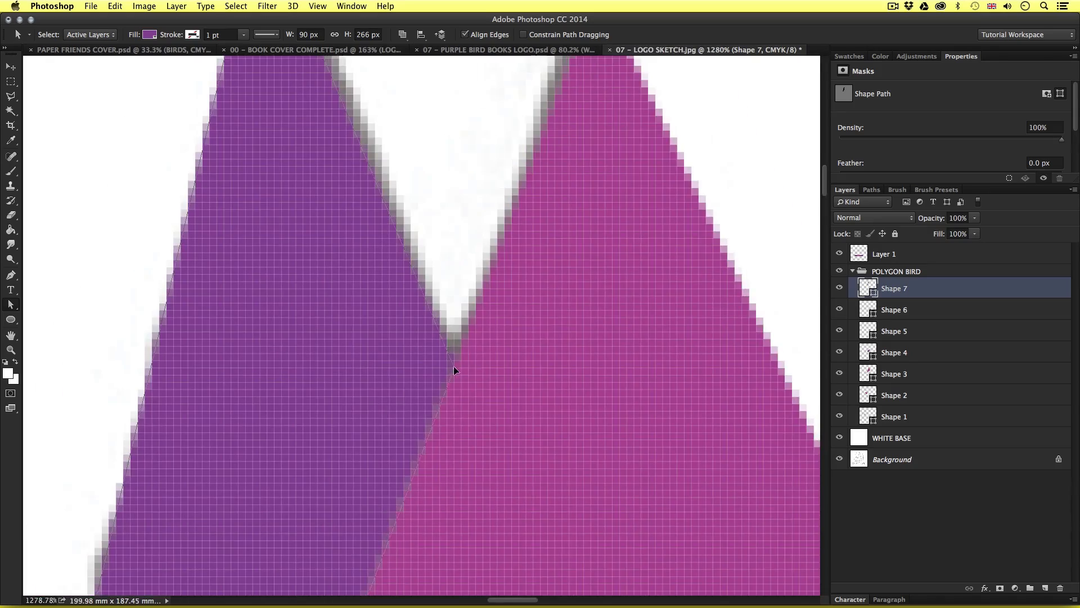
Activate the body, Shape 4, and move its leftmost corner anchor slightly outward to the lower corner of the neck and large wing.
scroll(471, 301, "down", 5)
scroll(265, 298, "down", 3)
scroll(265, 298, "up", 5)
key("v")
right_click(290, 361)
left_click(316, 375)
key("a")
mouse_move(277, 368)
left_mouse_down()
mouse_move(268, 412)
mouse_move(259, 375)
left_mouse_up()
scroll(259, 374, "down", 10)
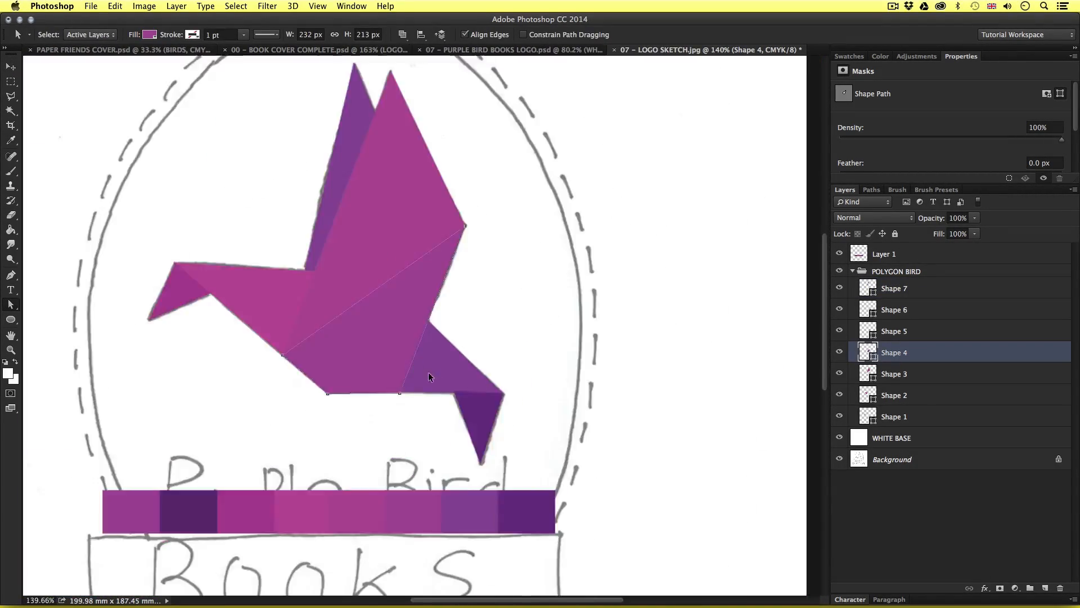
Activate the upper tail triangle, Shape 5, and move its lower-left corner anchor slightly left against the body.
scroll(431, 373, "up", 8)
key("v")
left_click(446, 357, "super")
key("a")
scroll(285, 455, "up", 3)
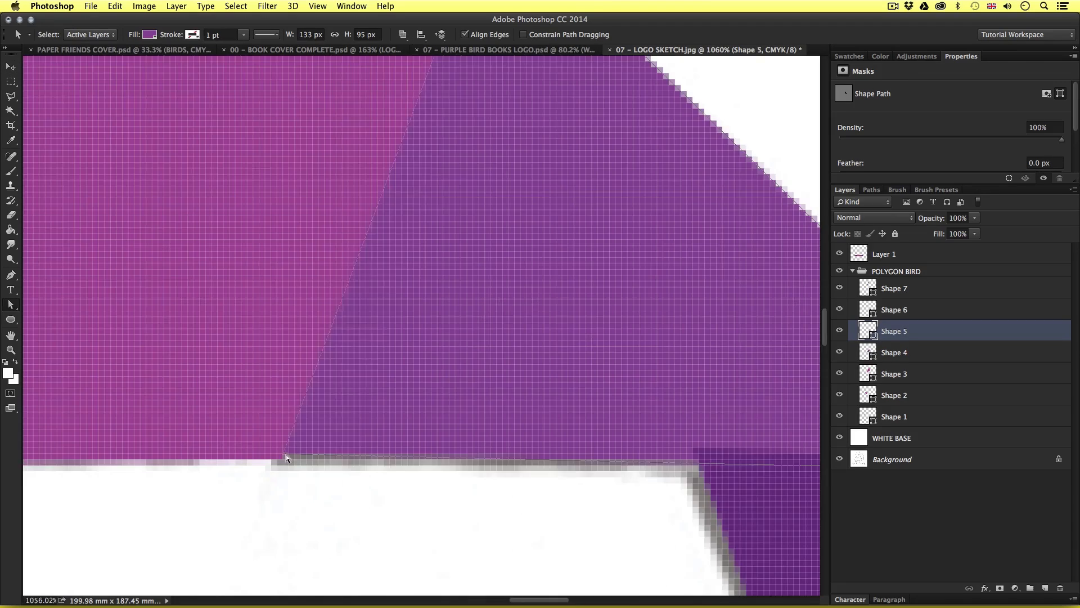
mouse_move(286, 455)
left_mouse_down()
mouse_move(299, 463)
mouse_move(283, 454)
left_mouse_up()
Activate the tail tip triangle, Shape 6, and shift its two upper corner anchors slightly downward to meet the upper tail.
left_click_drag(724, 339, 296, 205)
key("v")
left_click(390, 389, "super")
key("a")
mouse_move(267, 313)
left_mouse_down()
mouse_move(262, 388)
mouse_move(262, 332)
left_mouse_up()
left_click_drag(638, 331, 647, 344)
Examine the complete polygon bird and the sketched banner below it at a smaller magnification.
key("z")
scroll(394, 379, "down", 6)
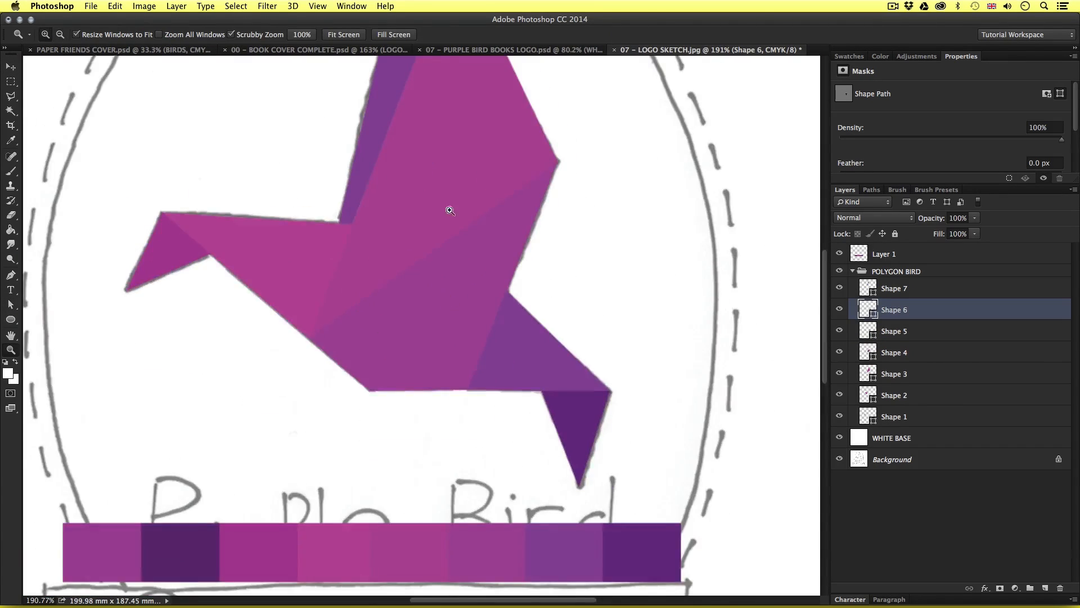
scroll(448, 323, "up", 2)
key("v")
left_click_drag(516, 383, 524, 382)
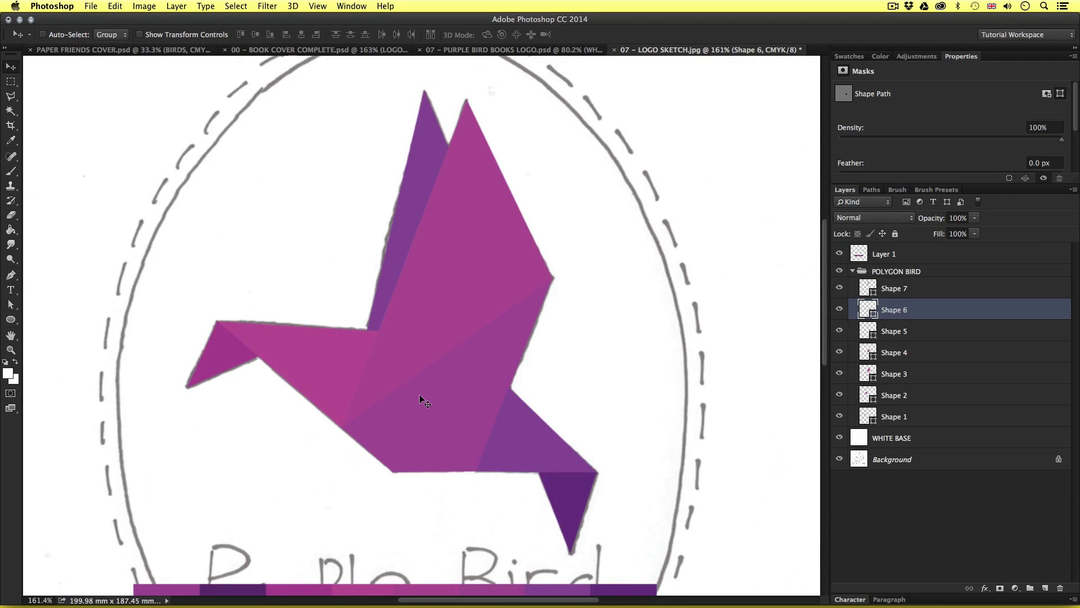
key("z")
scroll(420, 392, "down", 3)
left_click_drag(422, 417, 422, 328)
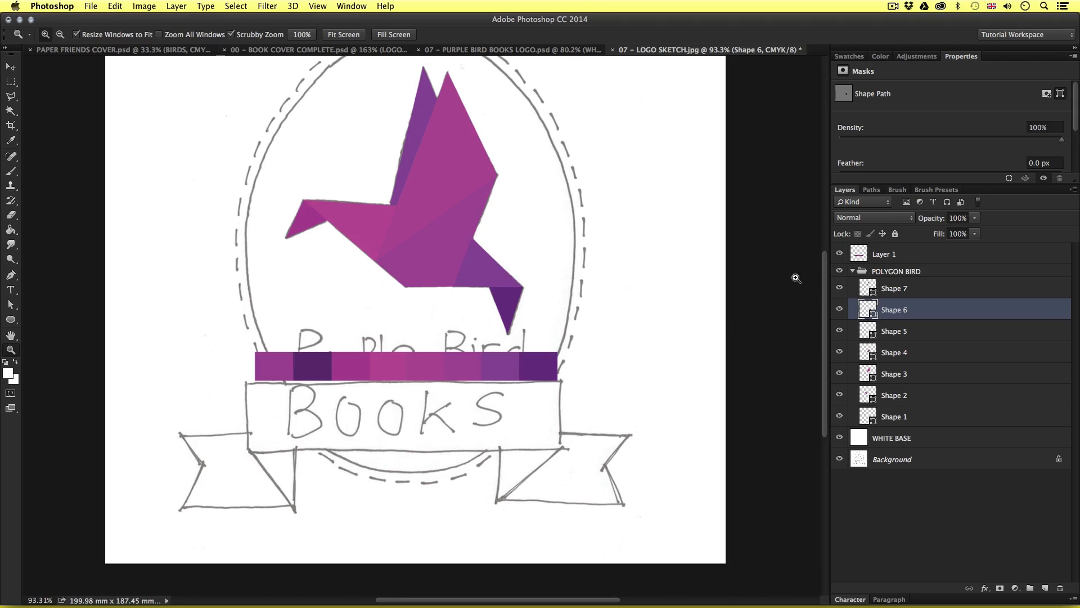
Move the colour swatch strip, Layer 1, down below the sketched ribbon to uncover the lettering.
key("v")
left_click(900, 254)
left_click_drag(432, 323, 427, 494)
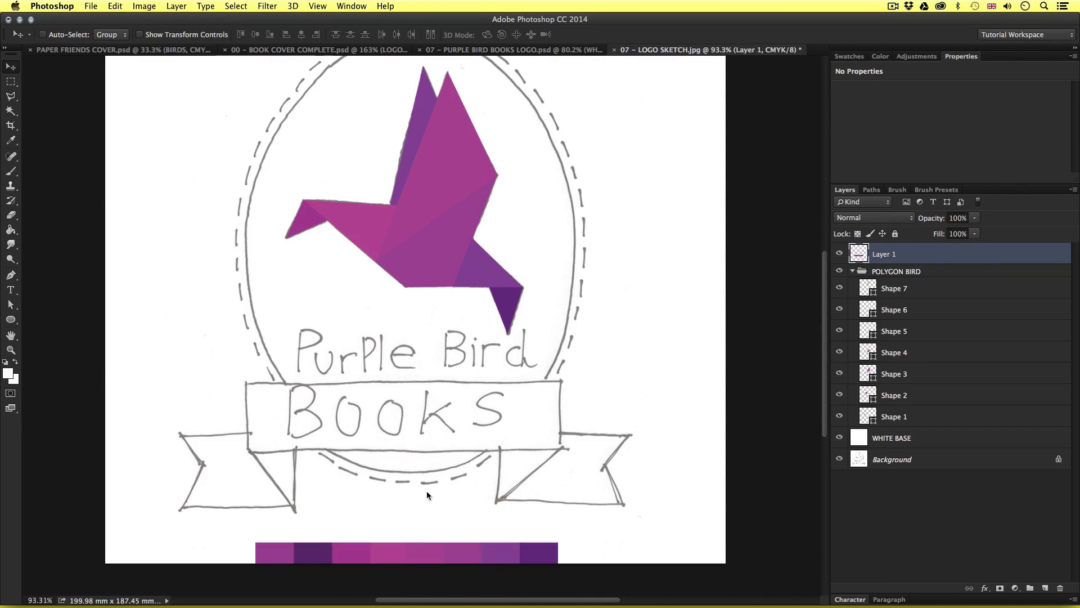
With the Rectangle Tool, draw a white rectangle with a 1 pt outline, about 590 by 112 px, over the sketched Books banner.
scroll(427, 442, "up", 3)
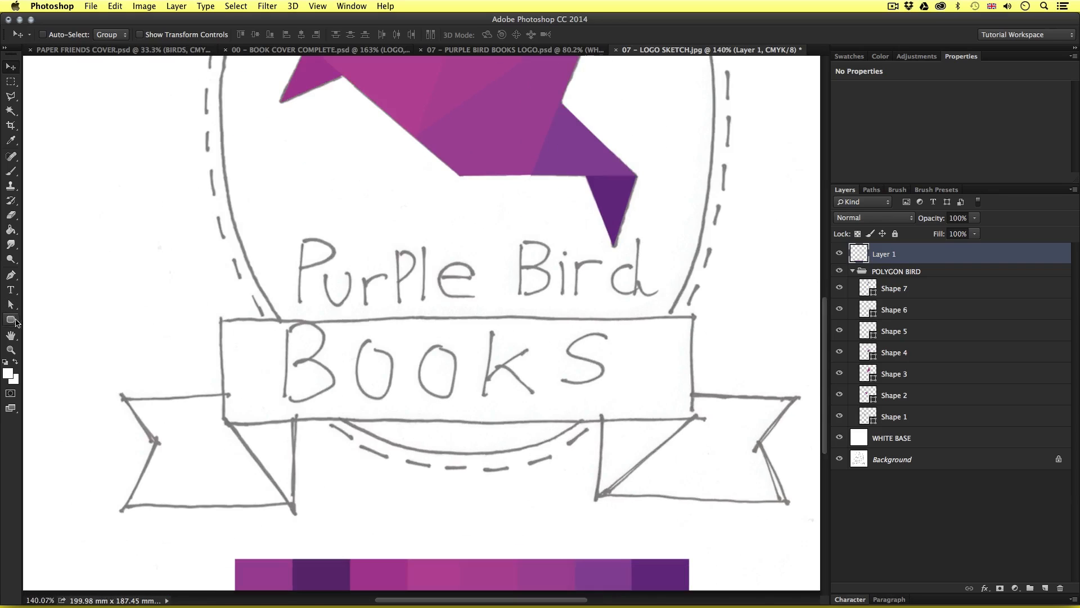
left_click(12, 320)
left_click_drag(11, 320, 74, 318)
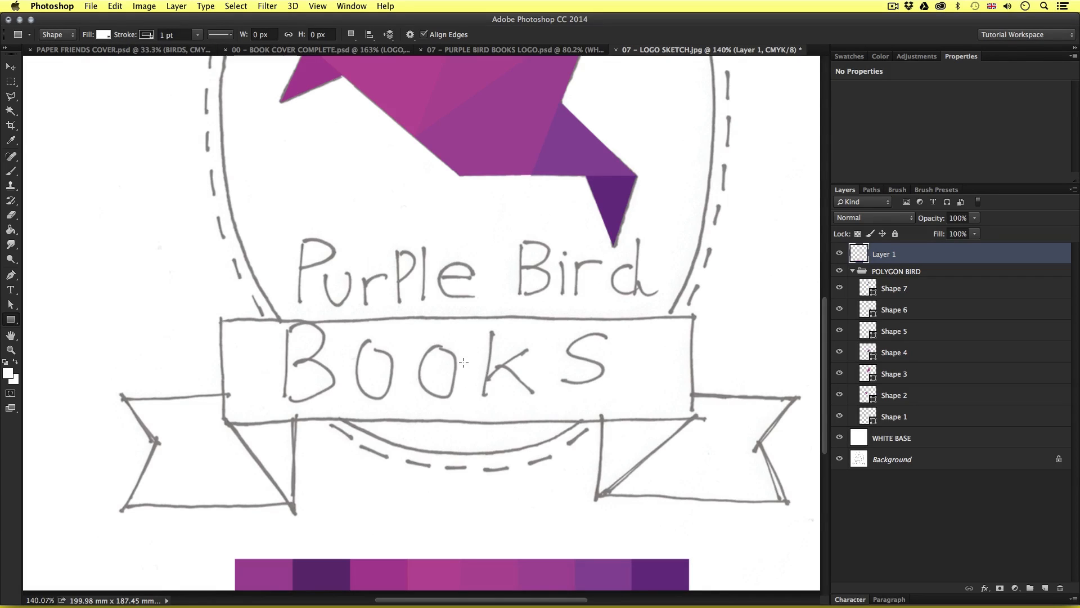
left_click_drag(463, 362, 694, 404)
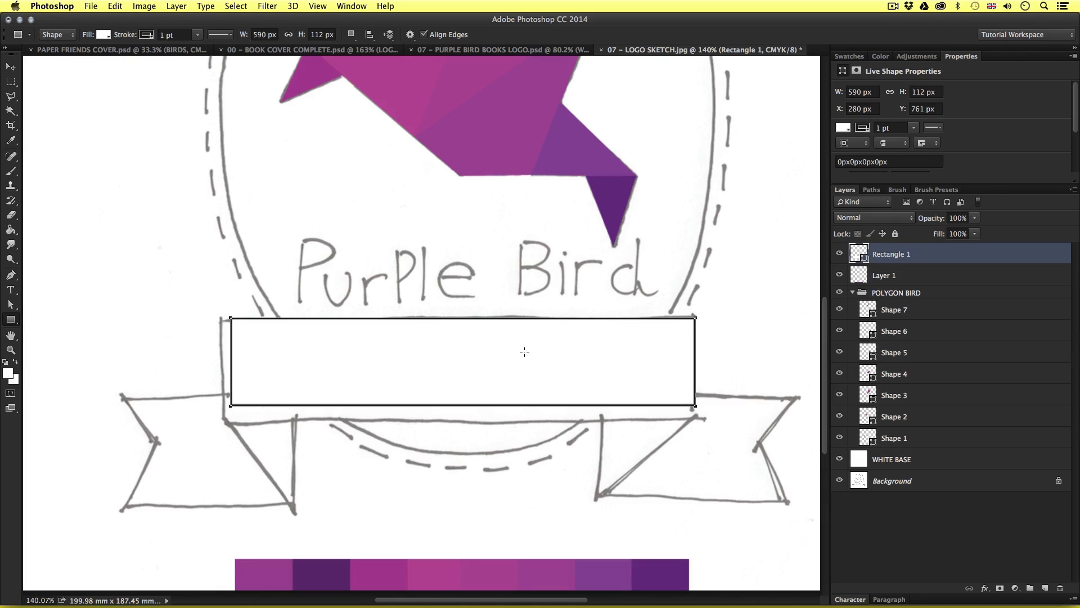
Free Transform the banner rectangle to about 599 by 127 px and nudge it one pixel right to match the sketch.
key("super+t")
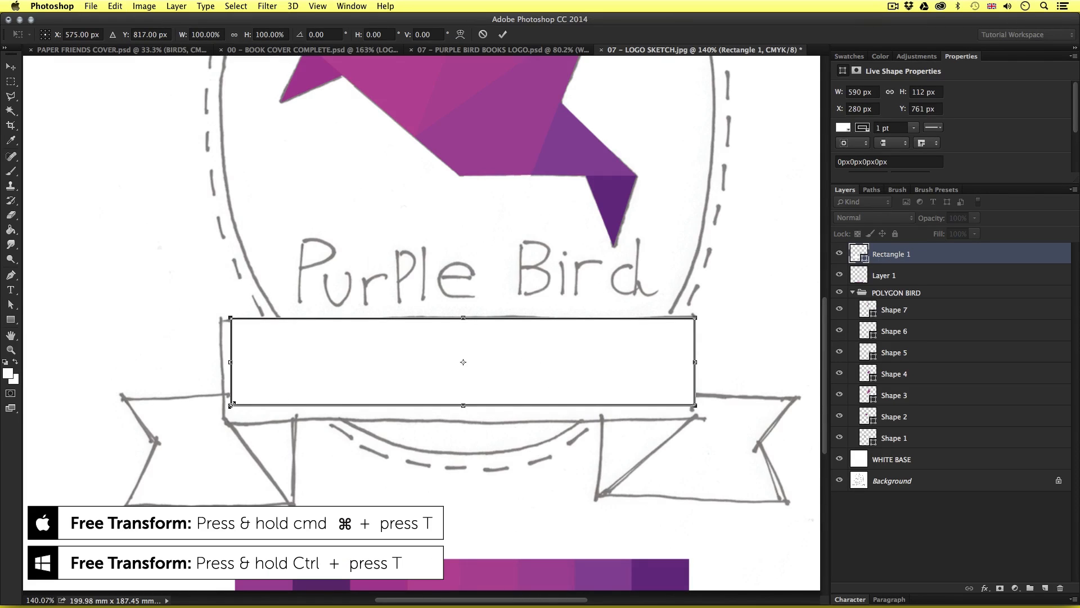
left_click_drag(232, 403, 224, 417)
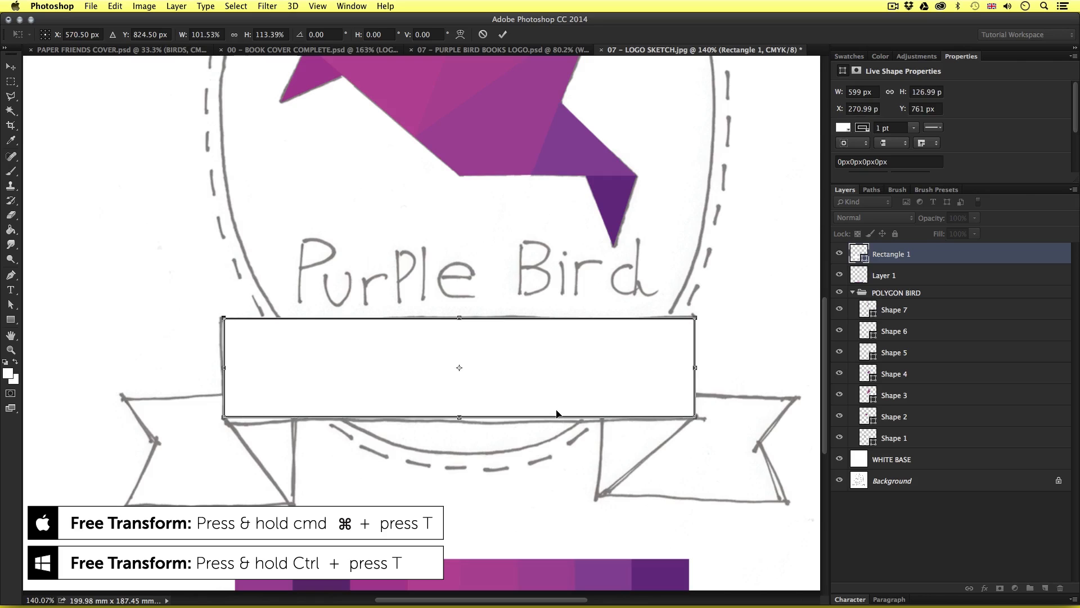
key("Right")
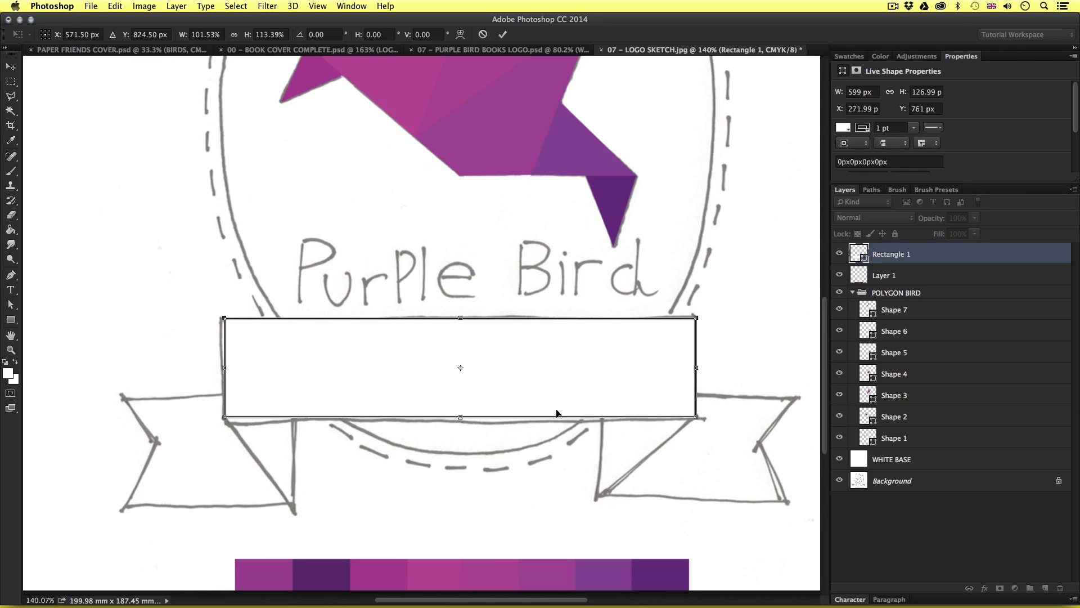
key("Return")
Draw a second rectangle, about 129 by 100 px, over the ribbon fold near the banner's lower-right corner.
key("z")
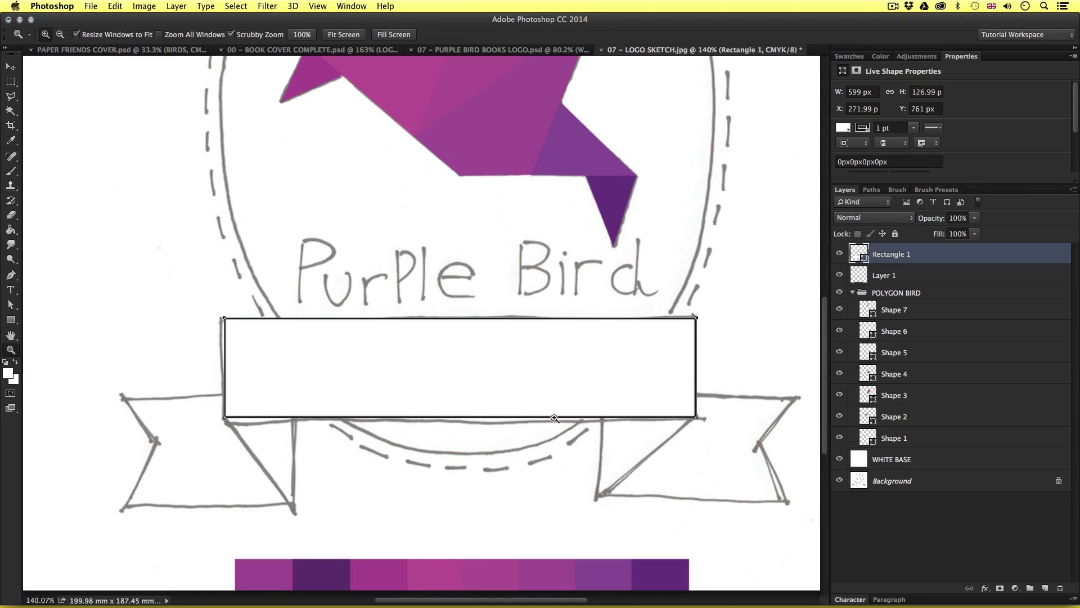
left_click_drag(549, 417, 518, 432)
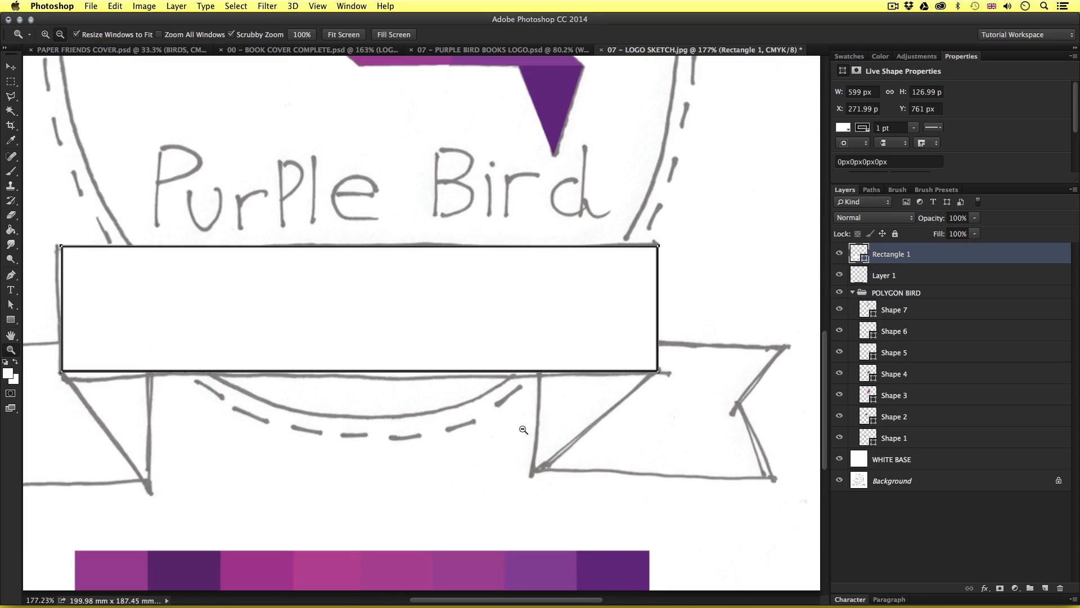
left_click_drag(628, 396, 513, 415)
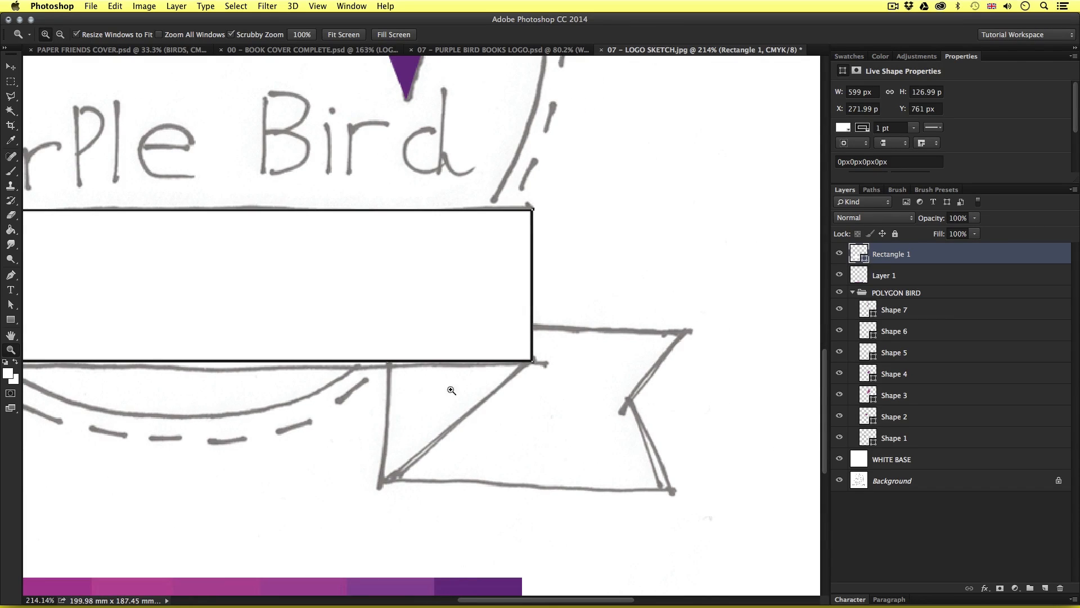
key("u")
left_click_drag(430, 394, 504, 454)
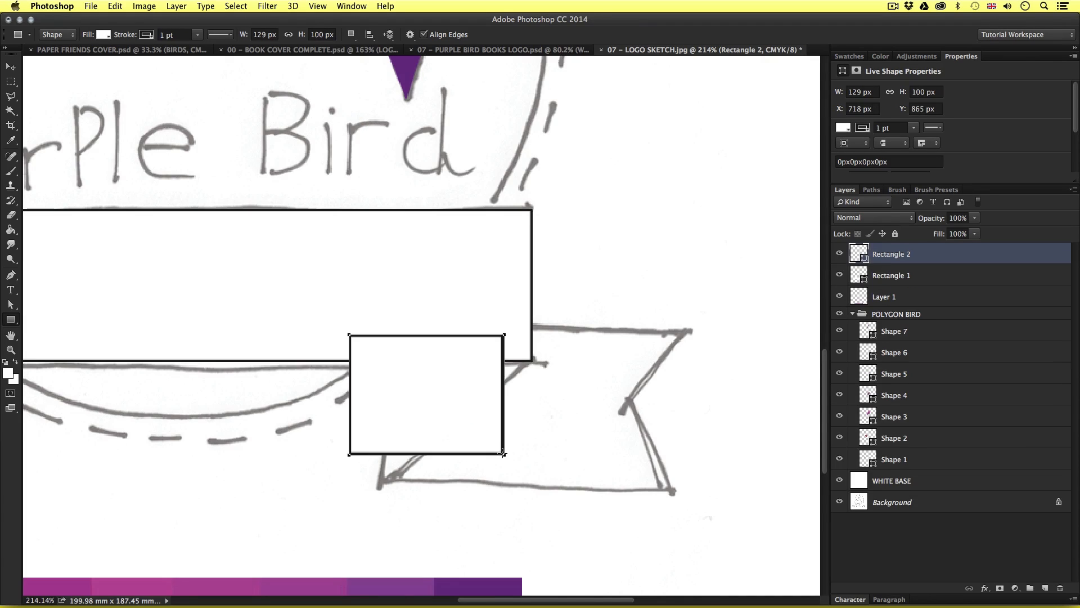
Align the fold rectangle beneath the banner's right end and Free Transform it to 124 by 102 px.
key("v")
left_click_drag(467, 389, 532, 423)
key("super+t")
mouse_move(461, 479)
left_mouse_down()
mouse_move(461, 431)
mouse_move(462, 483)
left_mouse_up()
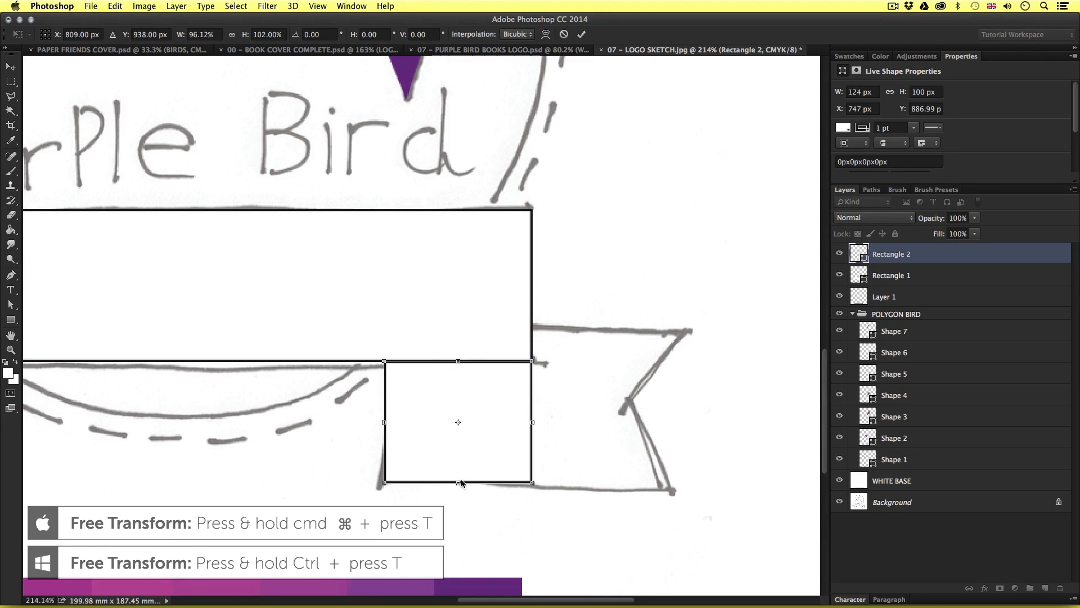
double_click(461, 423)
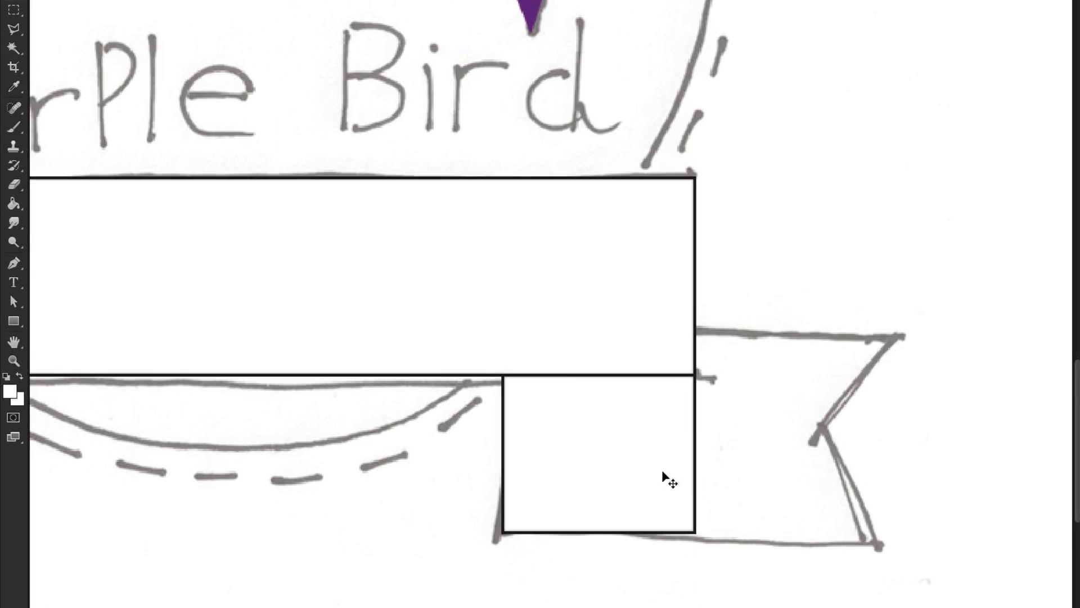
Delete the fold rectangle's lower-right anchor point, accepting conversion to a regular path, to turn it into a triangle.
right_click(14, 262)
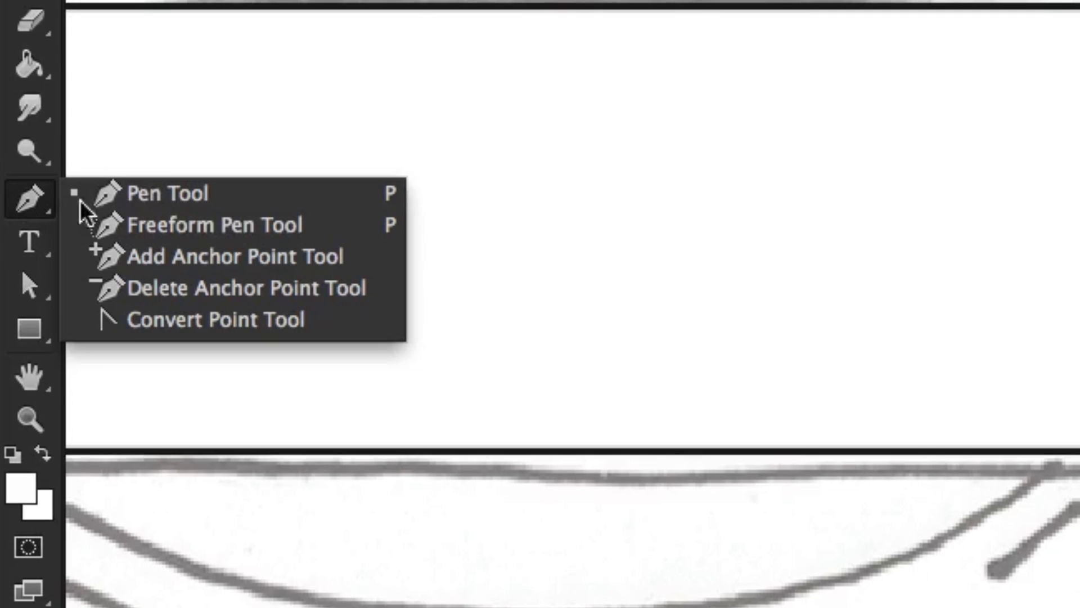
left_click(241, 288)
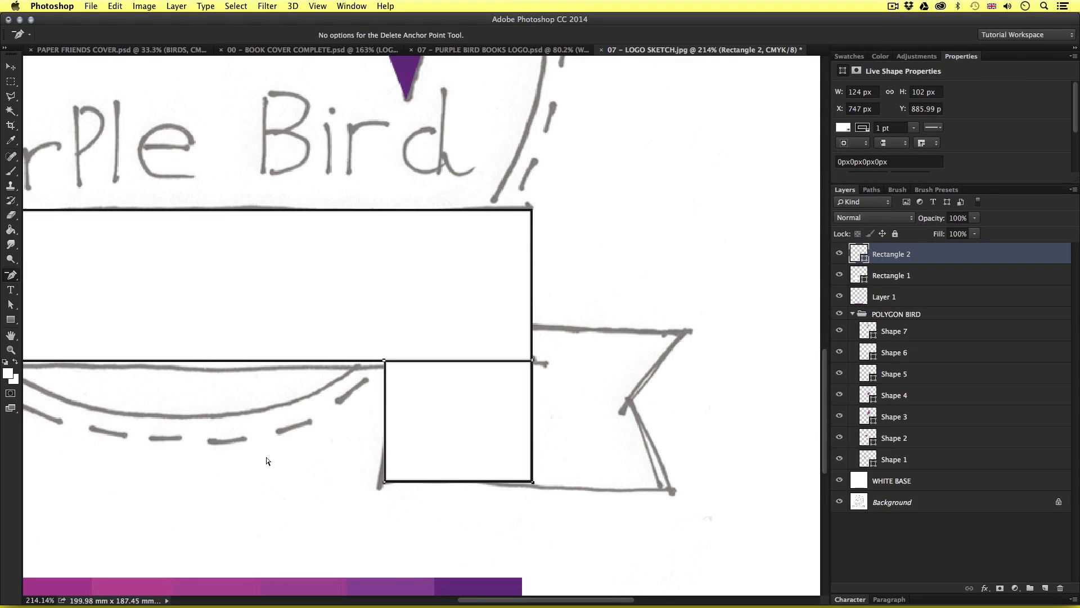
left_click(532, 482)
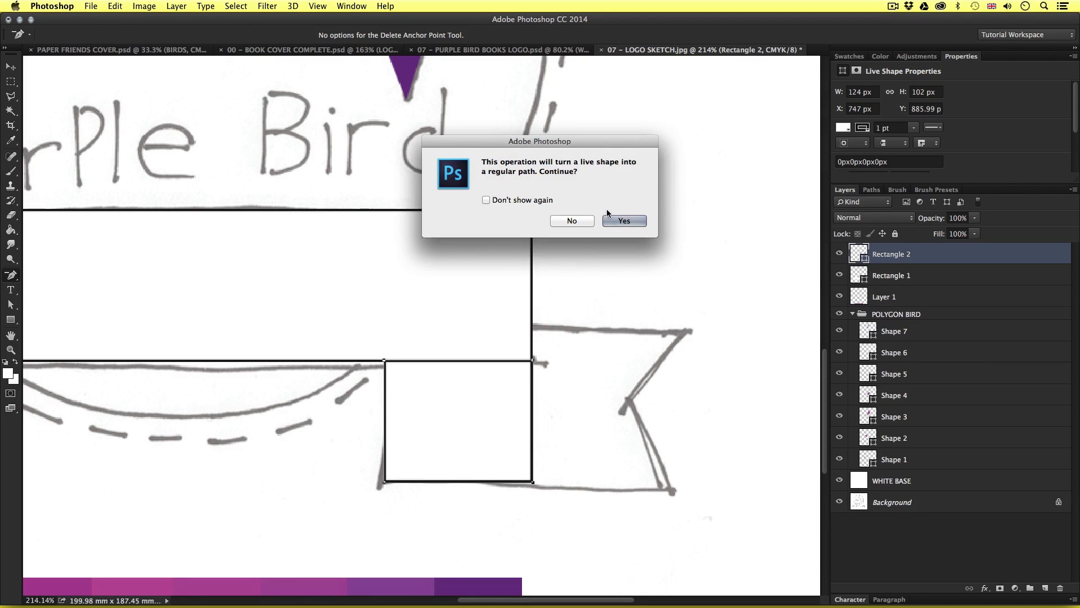
left_click(617, 222)
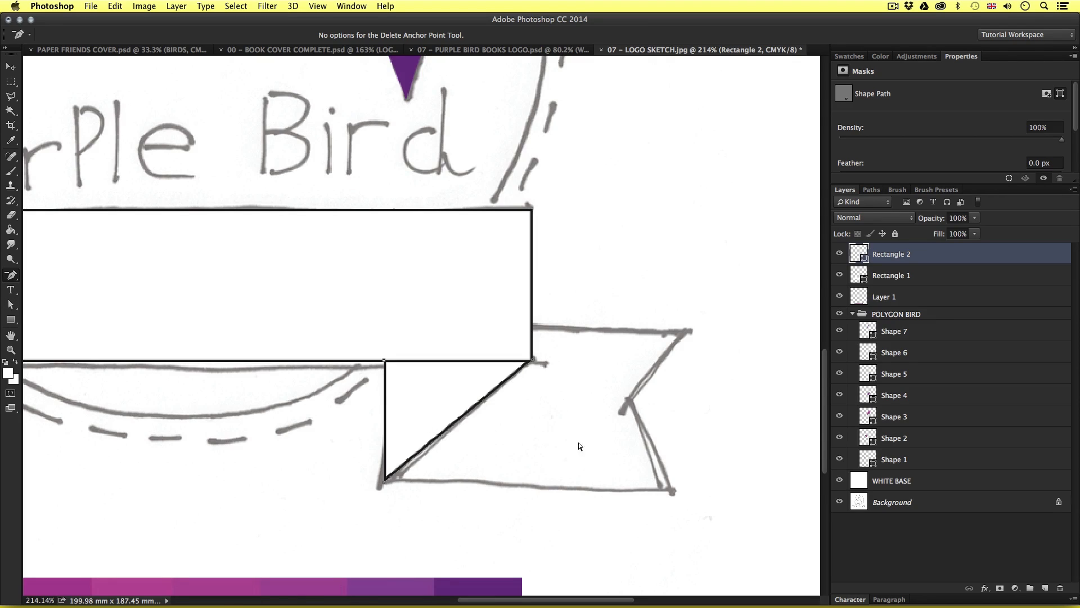
Draw a third rectangle, about 241 by 122 px, over the sketched right ribbon tail and move it into place.
left_click(11, 320)
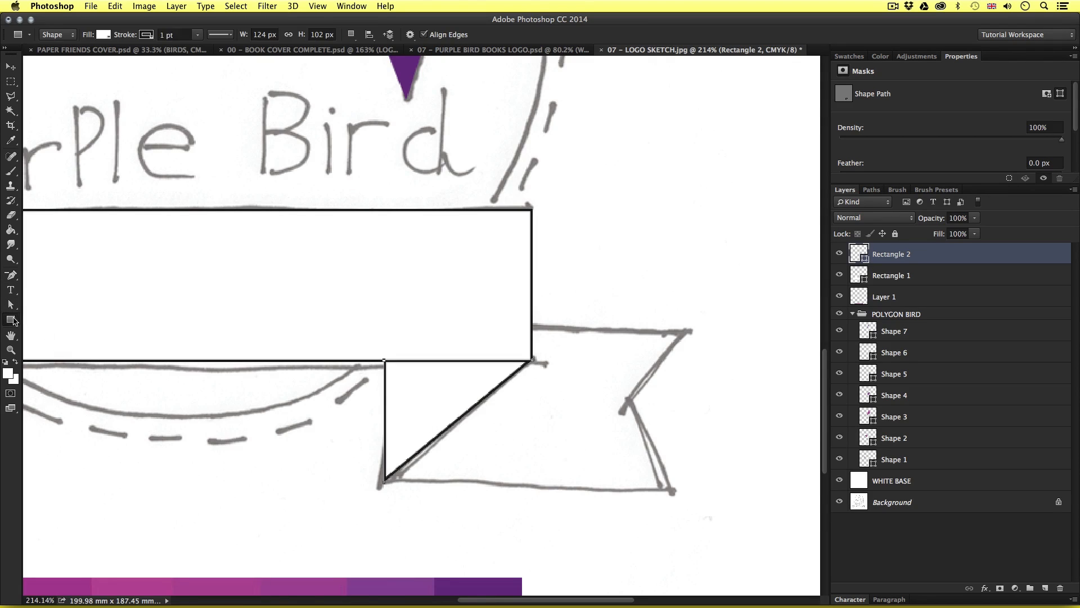
mouse_move(507, 386)
left_mouse_down()
mouse_move(639, 420)
mouse_move(652, 459)
left_mouse_up()
key("v")
mouse_move(587, 416)
left_mouse_down()
mouse_move(625, 439)
mouse_move(604, 407)
left_mouse_up()
Free Transform the tail rectangle to about 256 by 133 px to match the sketch and place its layer below Rectangle 1.
key("super+t")
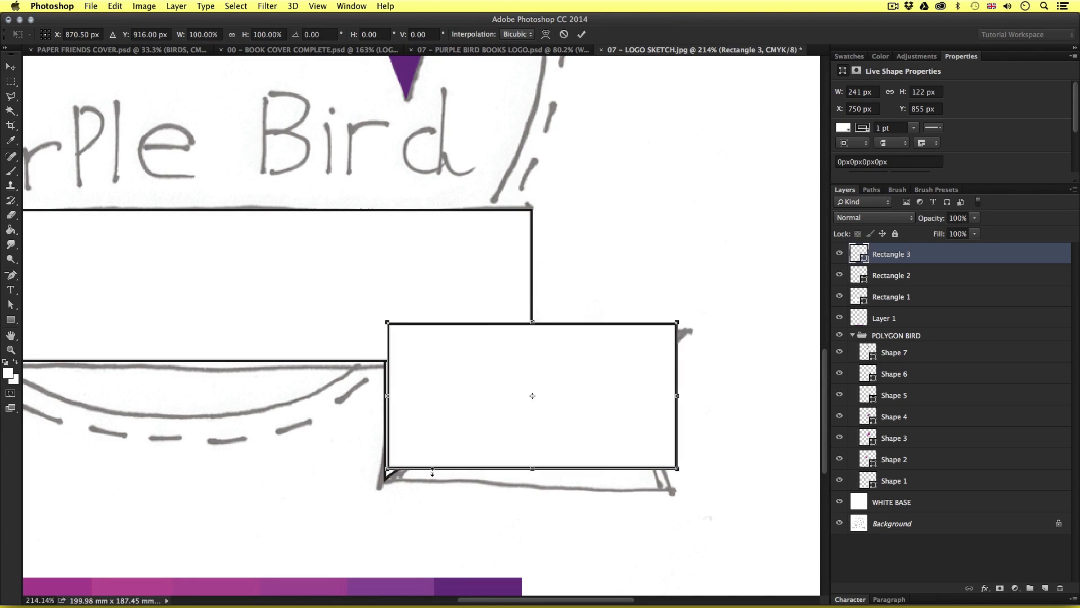
left_click_drag(388, 468, 383, 483)
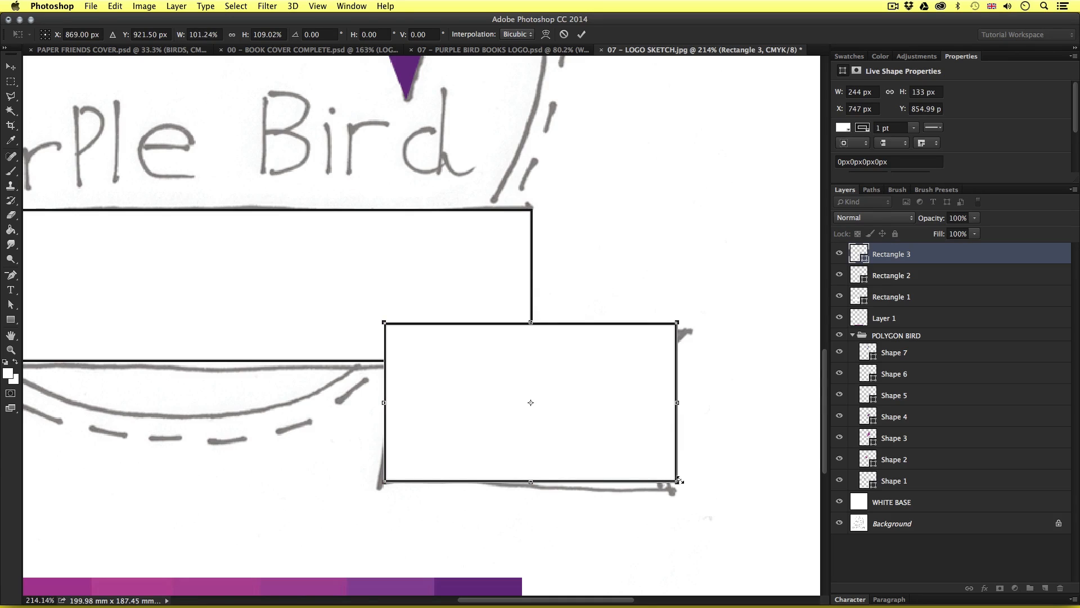
left_click_drag(677, 482, 694, 483)
key("Return")
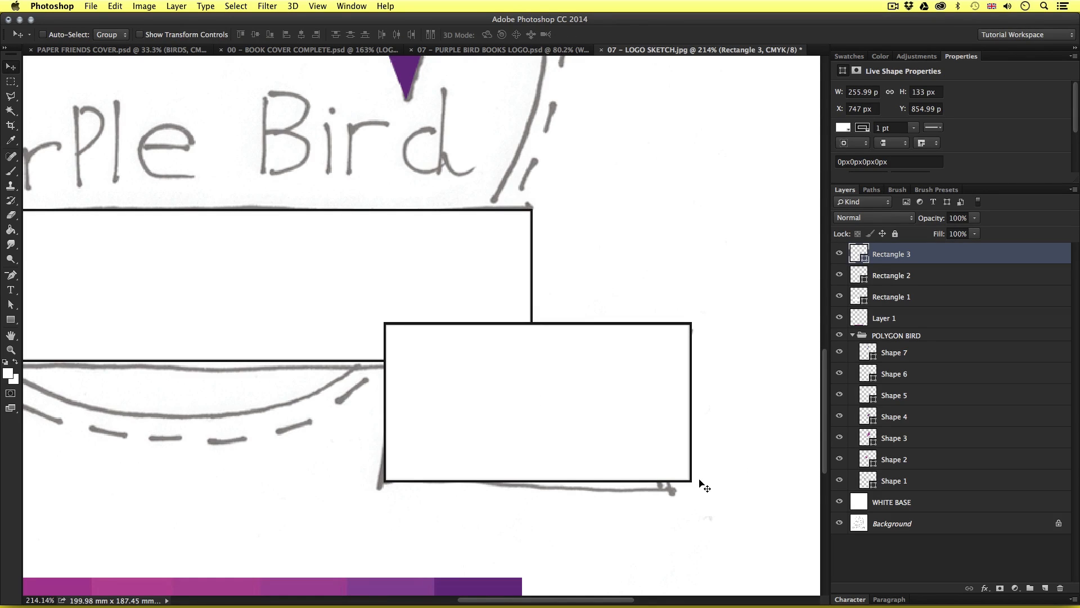
left_click_drag(927, 261, 929, 307)
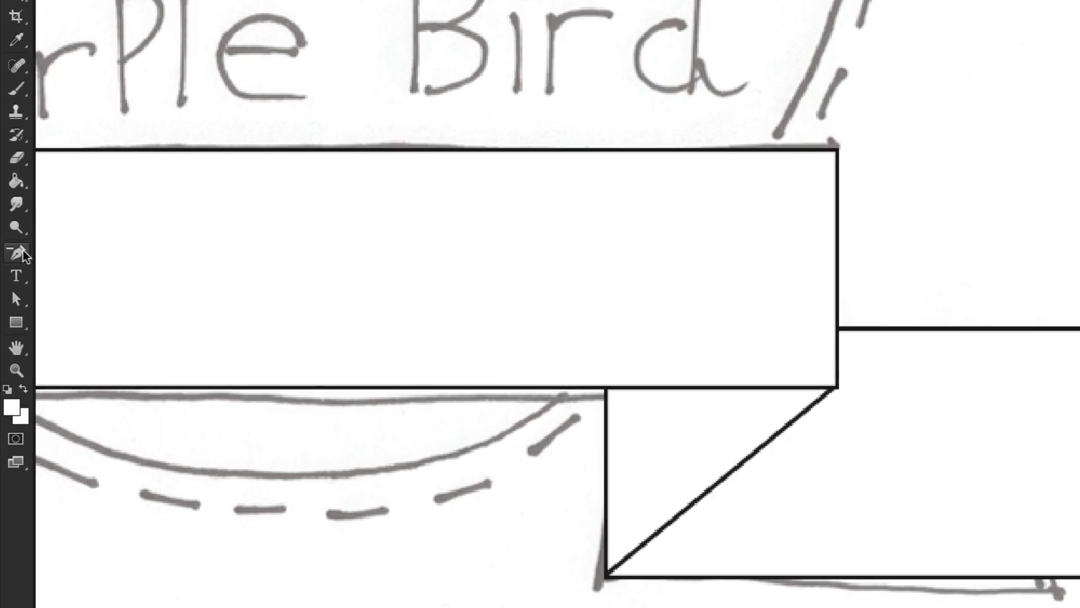
Add an anchor point at the middle of the tail rectangle's right edge, converting the live shape to a regular path.
left_click(23, 252)
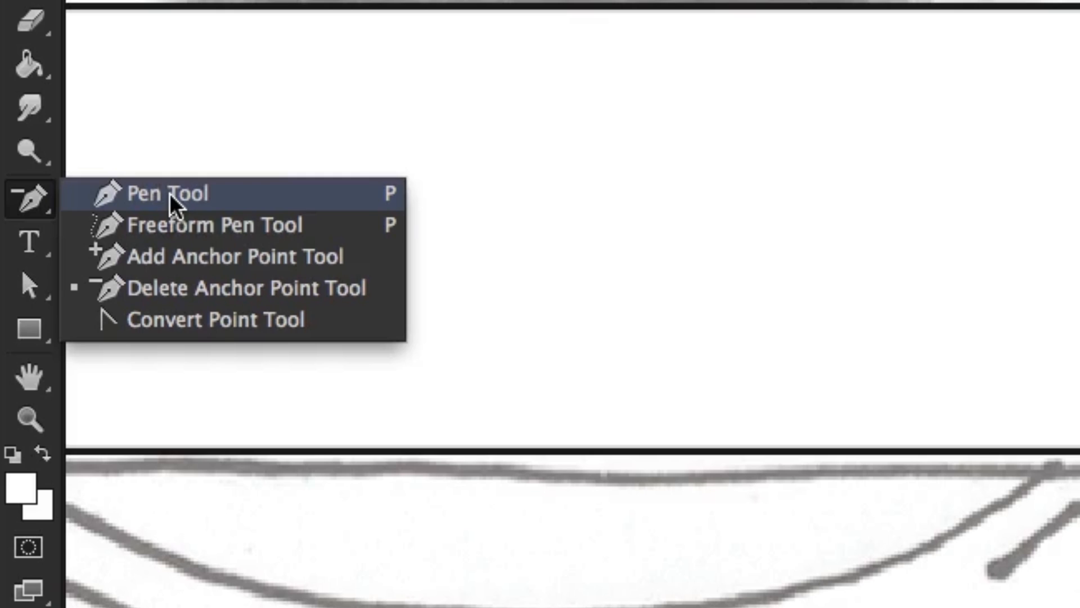
left_click(199, 260)
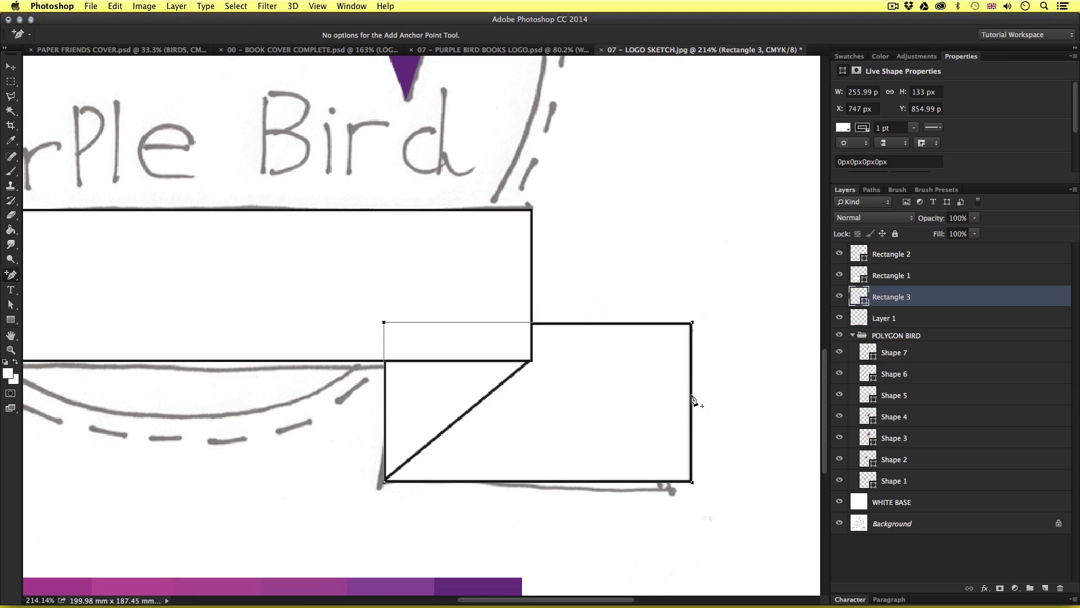
left_click(692, 400)
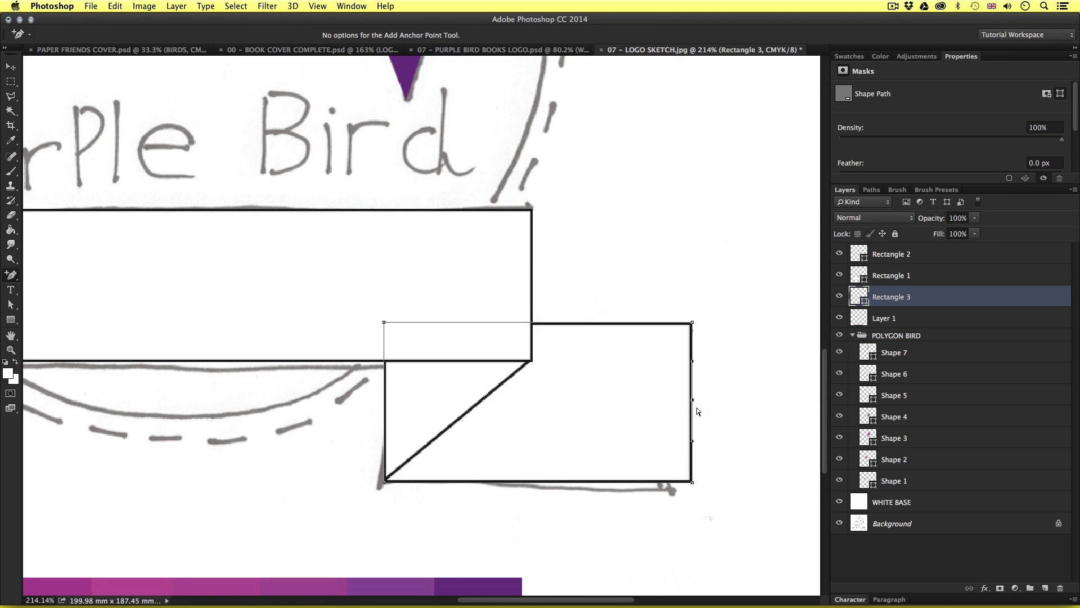
Nudge the new anchor point inward to bend the ribbon tail's outer edge into a notch.
key("Left")
key("Left")
key("Left")
key("Left")
key("Left")
key("Left")
key("Left")
key("Left")
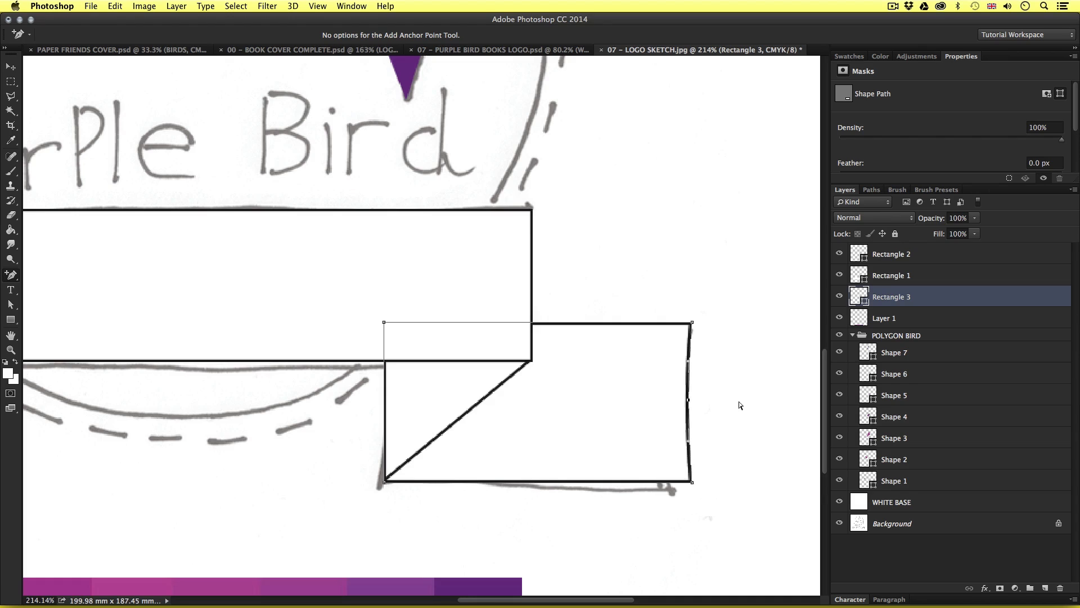
key("Left")
key("Left")
key("Left")
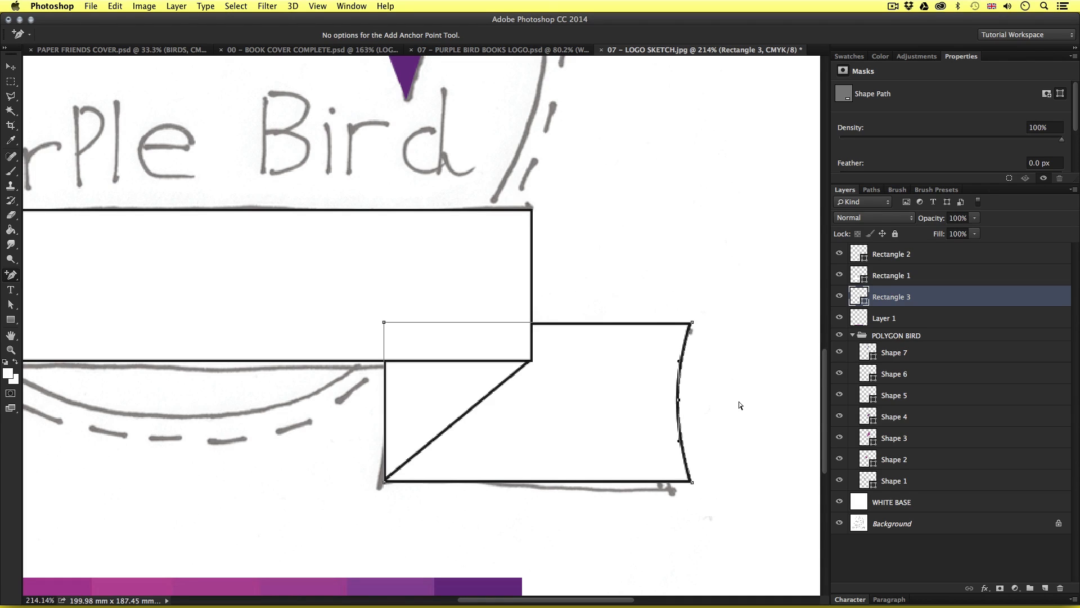
key("Left")
key("Left")
key("Left")
key("Left")
key("Left")
key("Left")
key("Left")
key("Left")
key("Left")
key("Left")
key("Left")
key("Left")
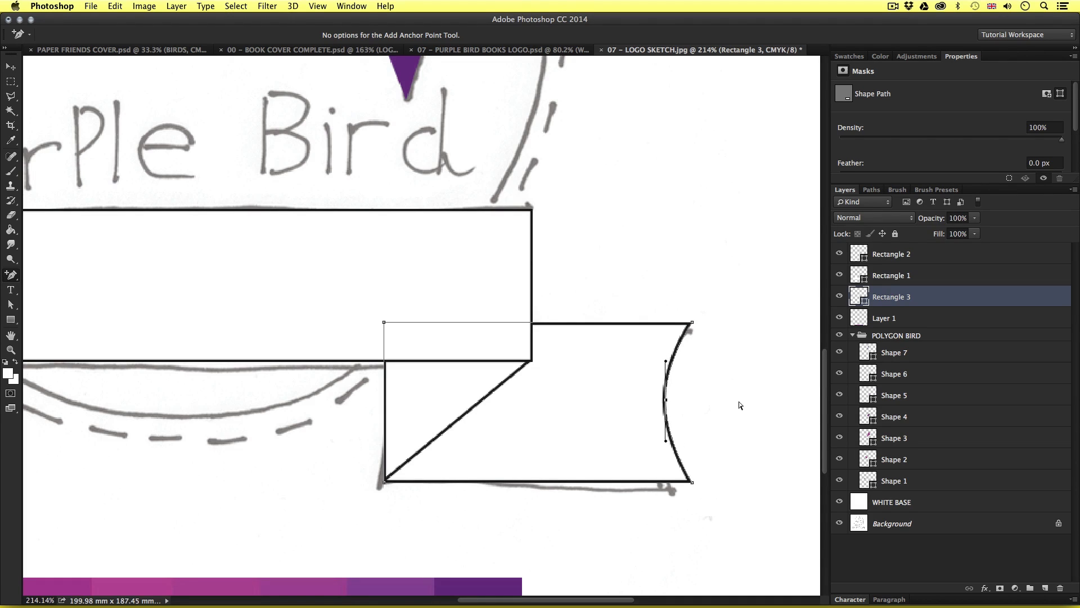
key("Left")
key("Right")
key("Left")
key("Left")
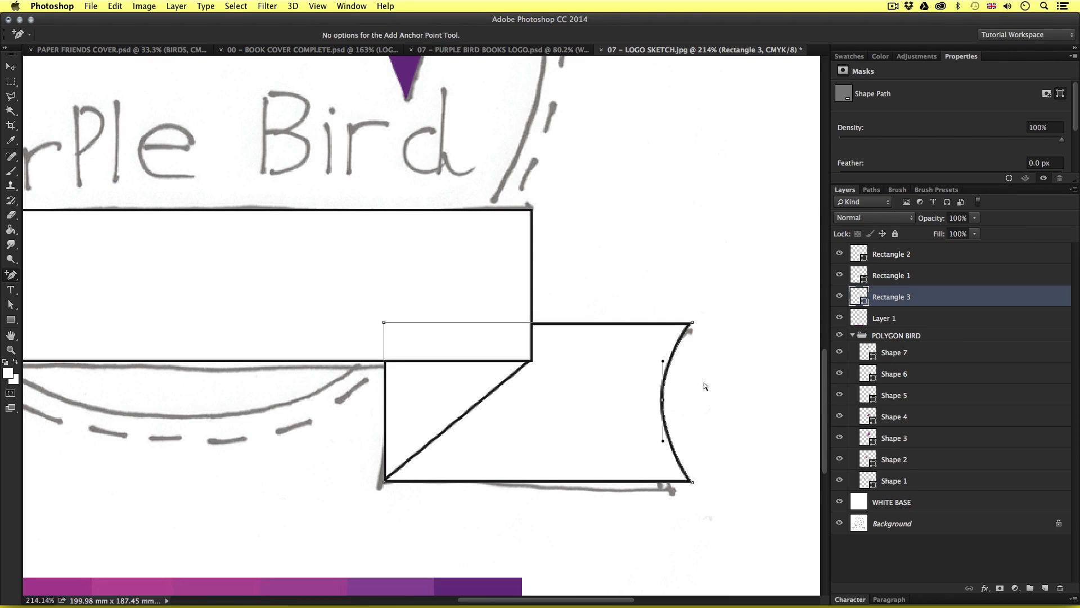
Collapse the notch anchor's direction handles onto the point so the tail's curved end becomes a sharp V.
scroll(690, 397, "up", 2)
scroll(719, 386, "right", 5)
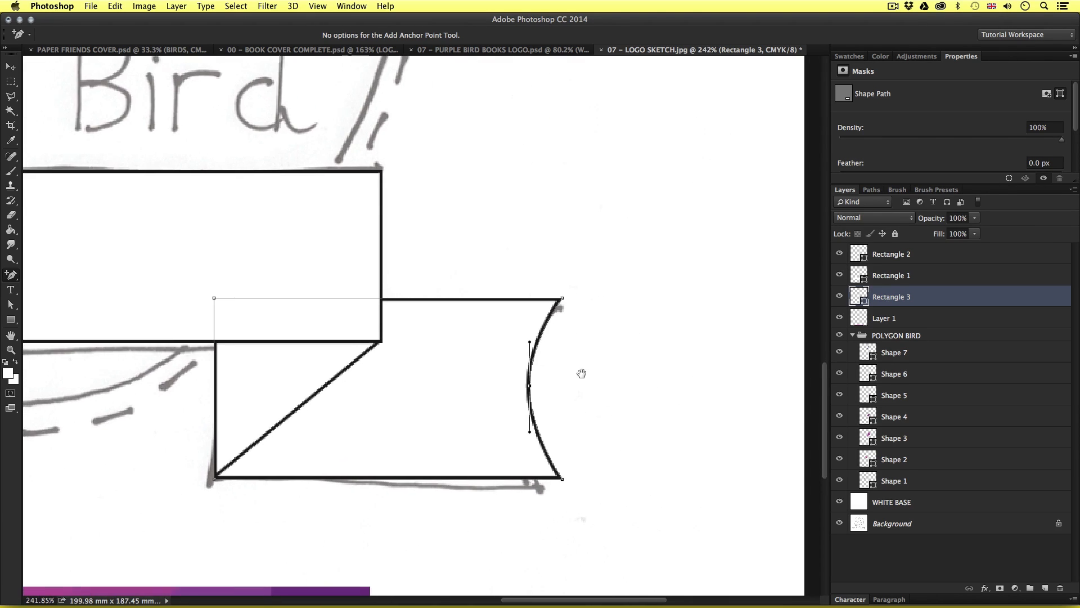
scroll(557, 405, "up", 3)
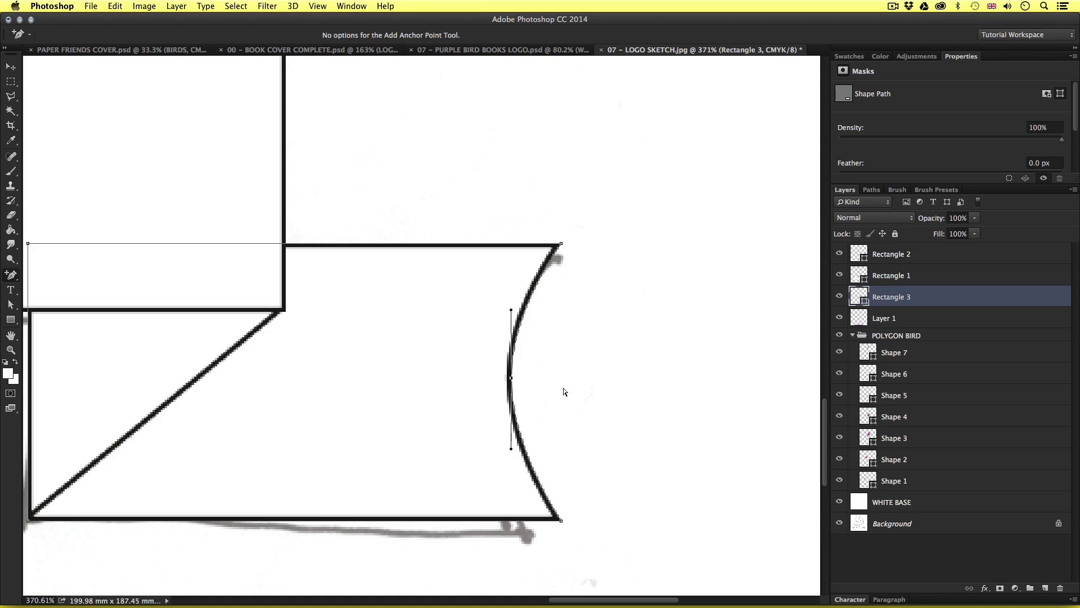
scroll(562, 405, "down", 1)
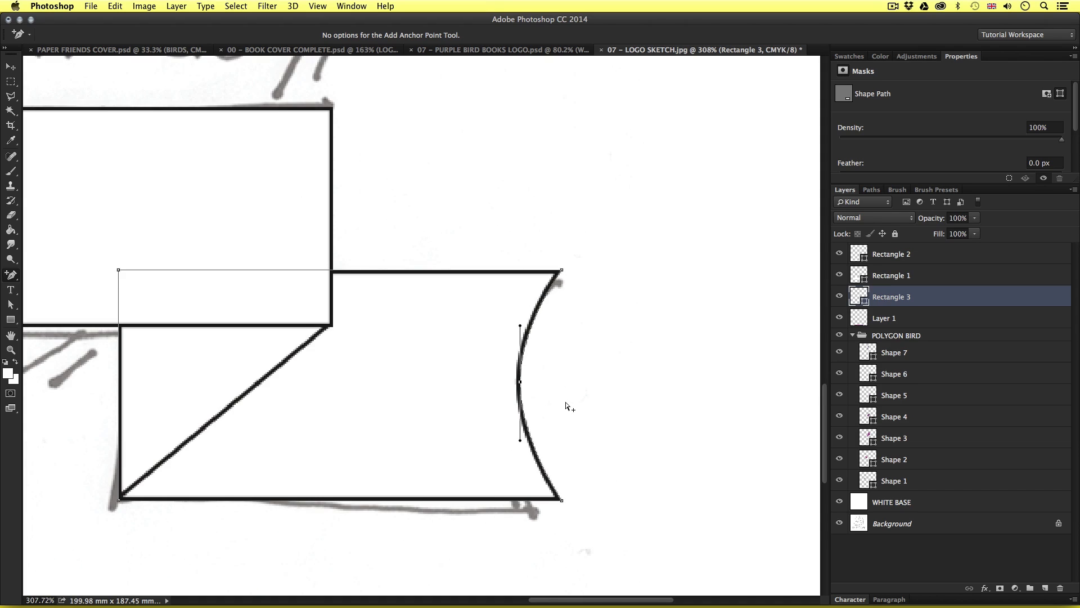
left_click(11, 305)
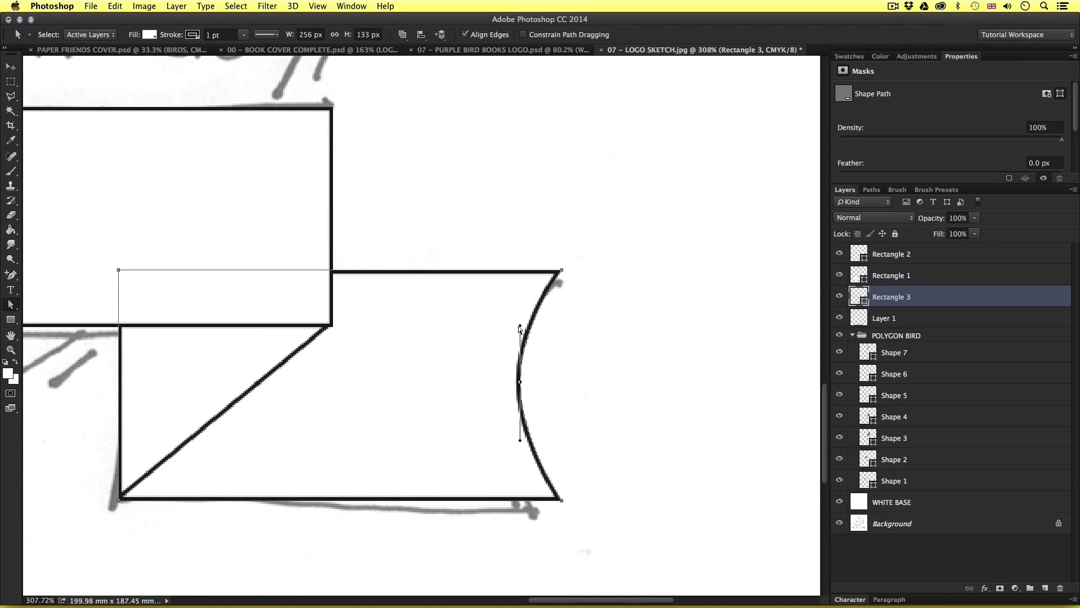
left_click_drag(520, 327, 520, 384)
scroll(428, 336, "down", 3)
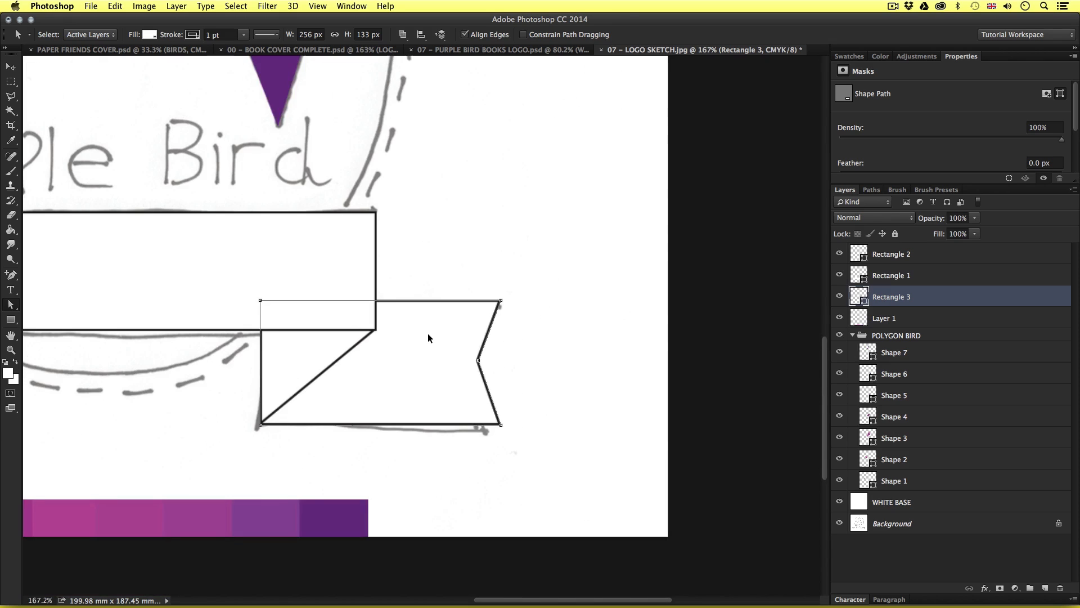
Toggle the visibility of Rectangle 3 and Rectangle 1 to inspect how the ribbon pieces overlap.
left_click_drag(291, 272, 470, 314)
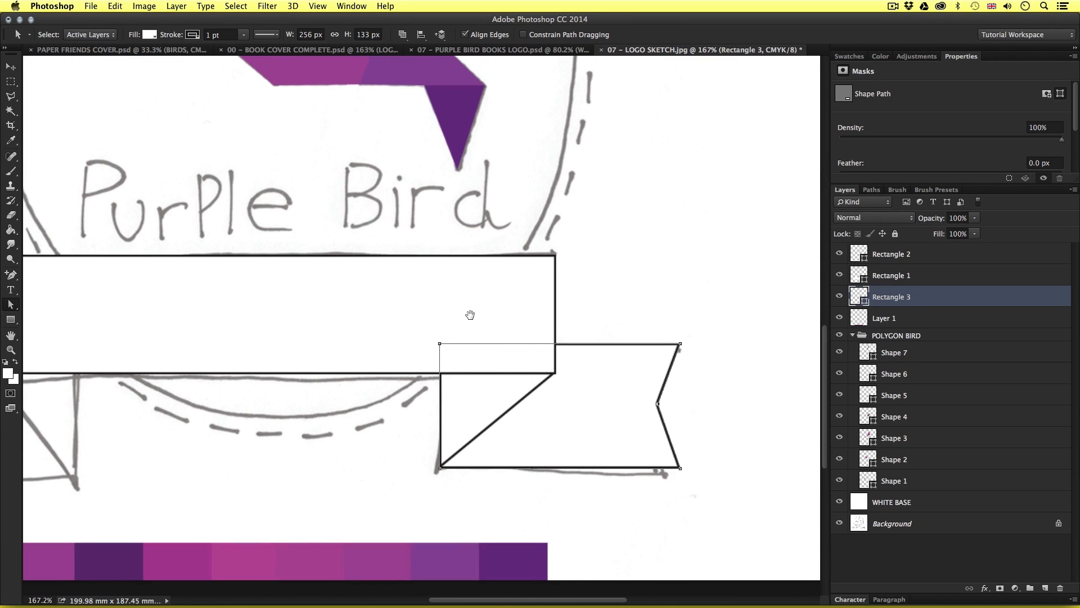
key("v")
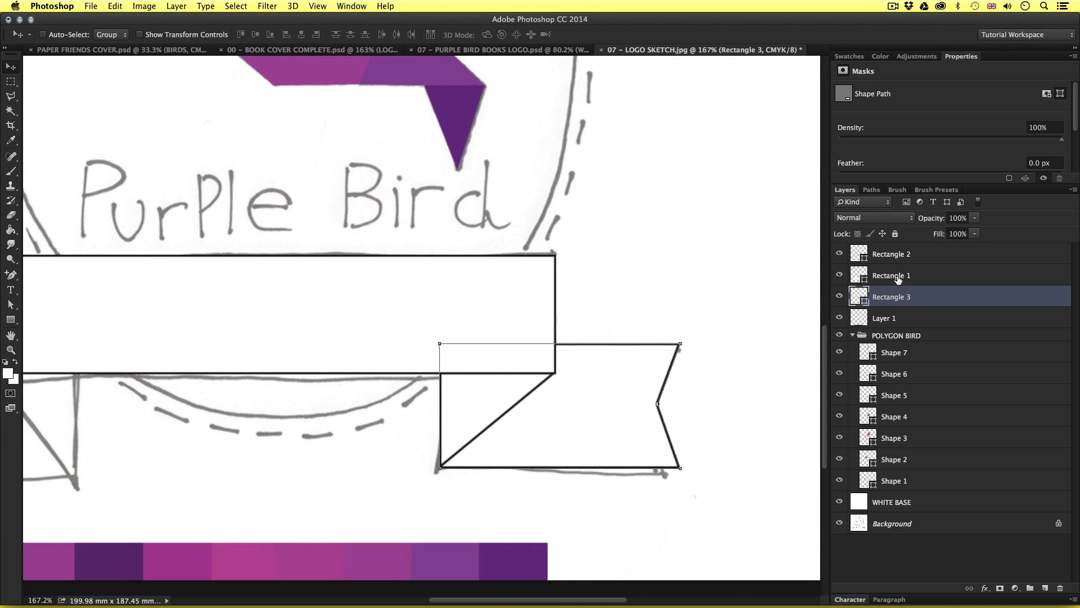
left_click(840, 295)
left_click(840, 296)
left_click(839, 275)
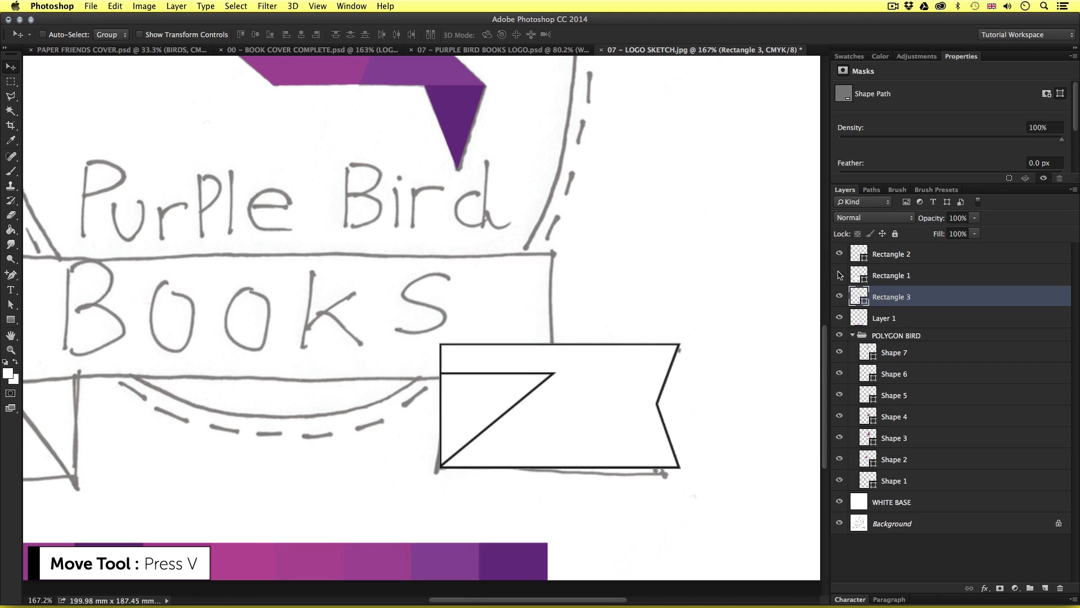
left_click(840, 275)
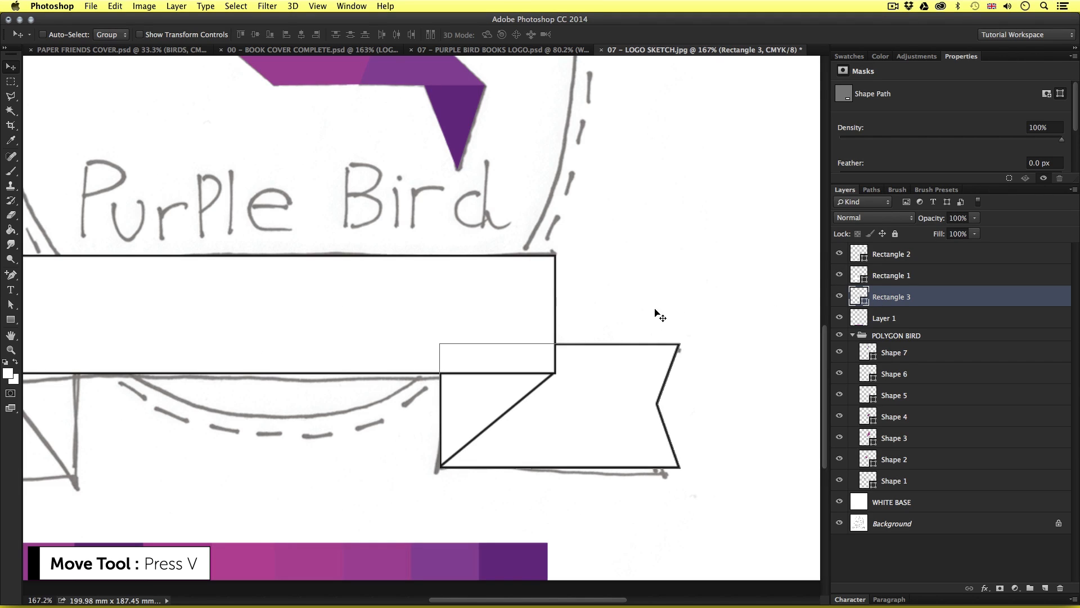
Fill the main banner rectangle with purple a04298, sampled from the first swatch of the colour strip below.
right_click(427, 303)
left_click(448, 306)
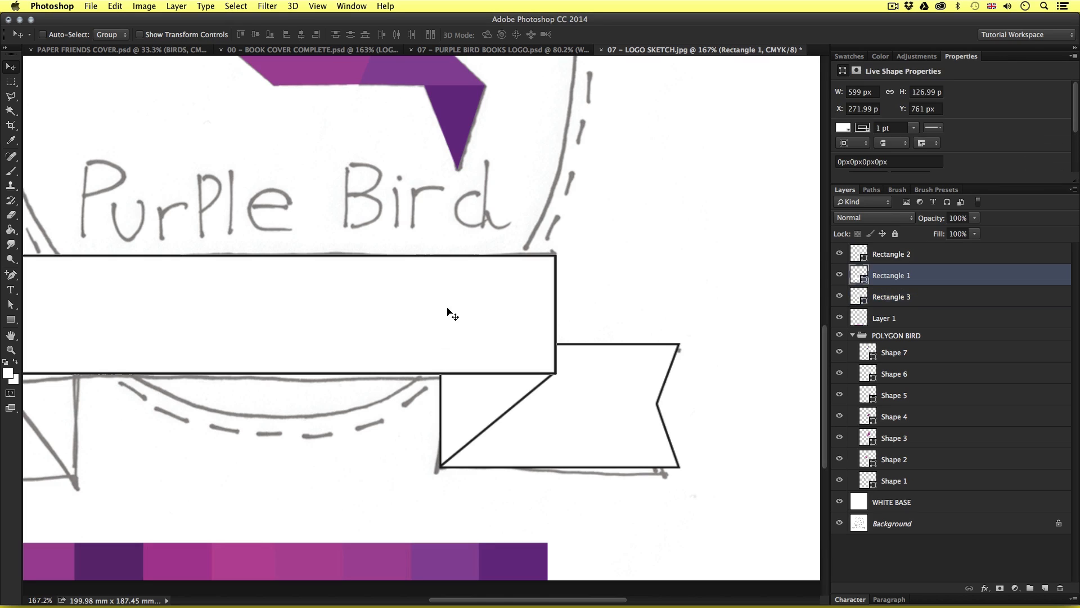
key("a")
left_click_drag(371, 367, 430, 324)
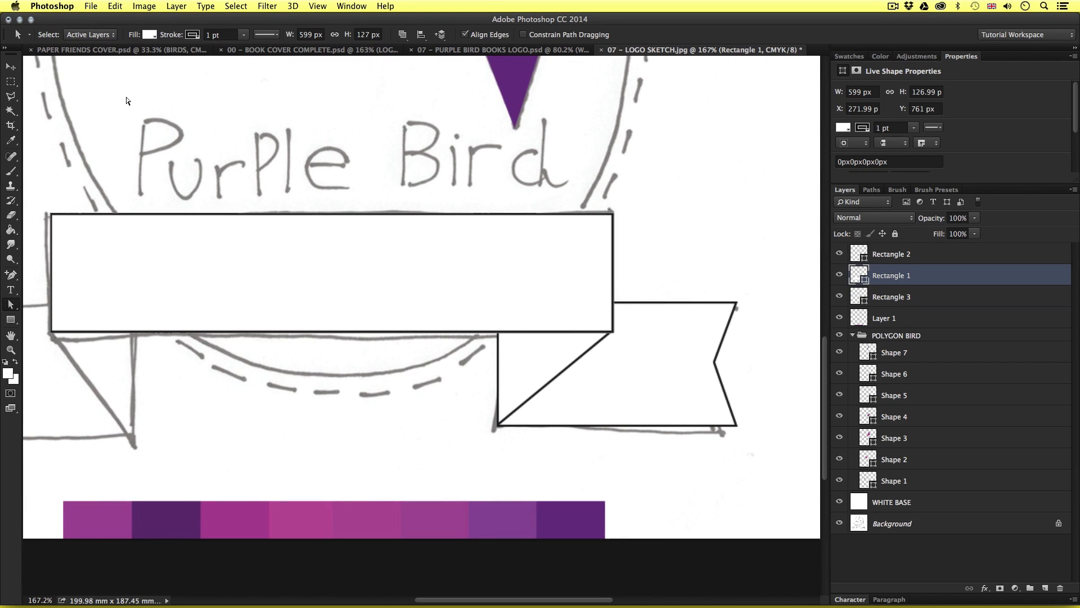
left_click(150, 35)
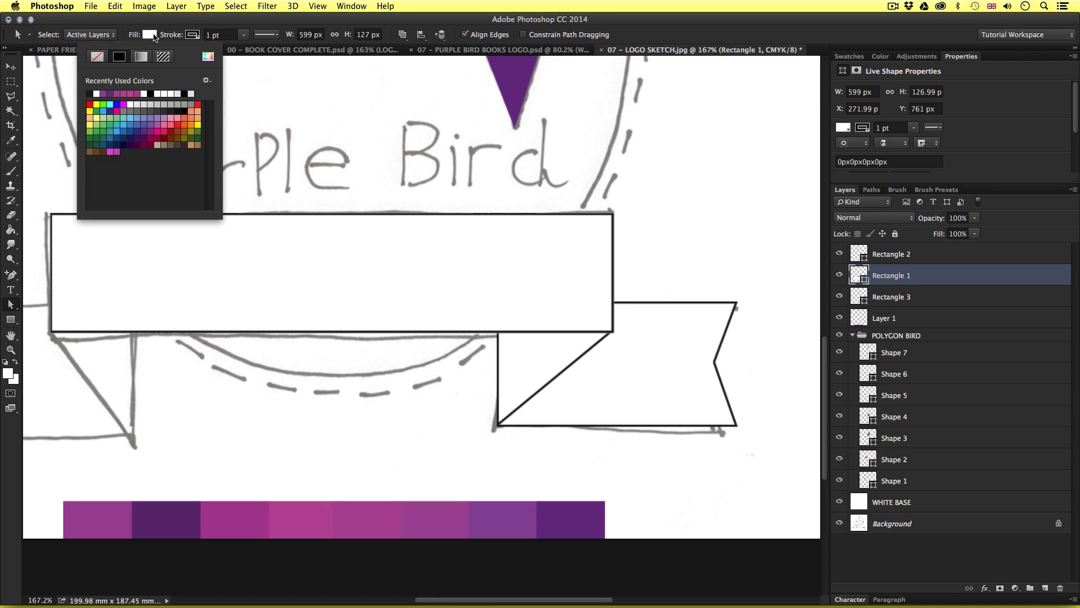
left_click(208, 57)
left_click(106, 522)
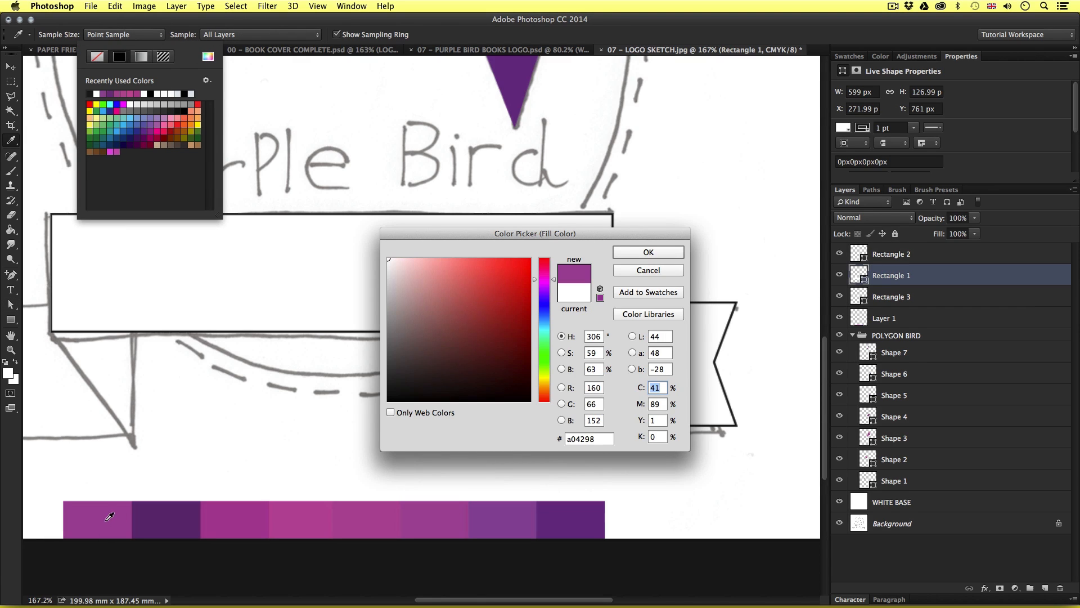
left_click(637, 255)
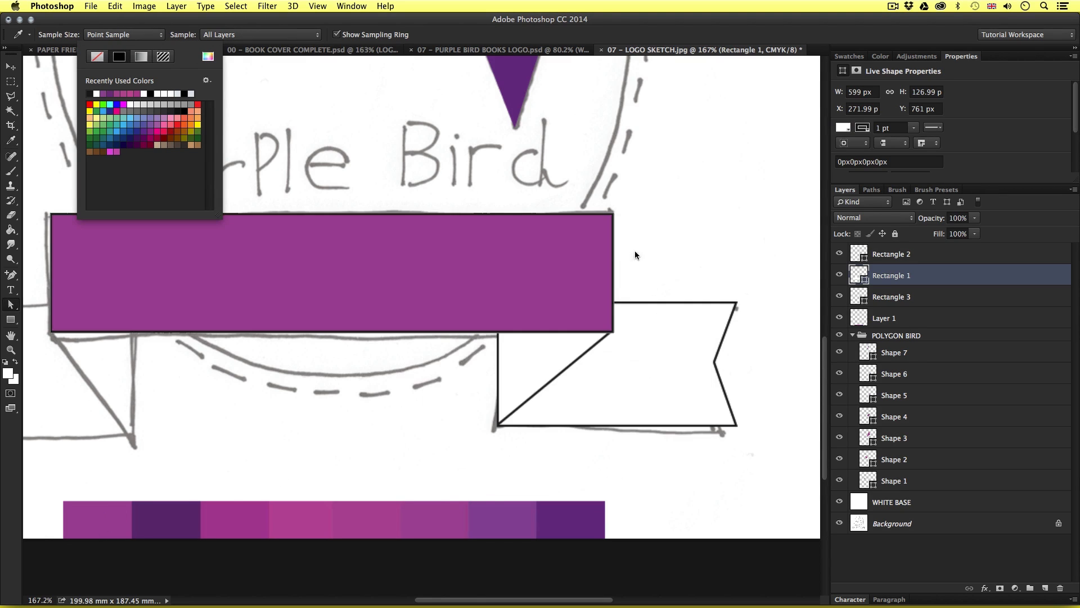
Remove the black stroke from the main banner rectangle.
left_click(194, 35)
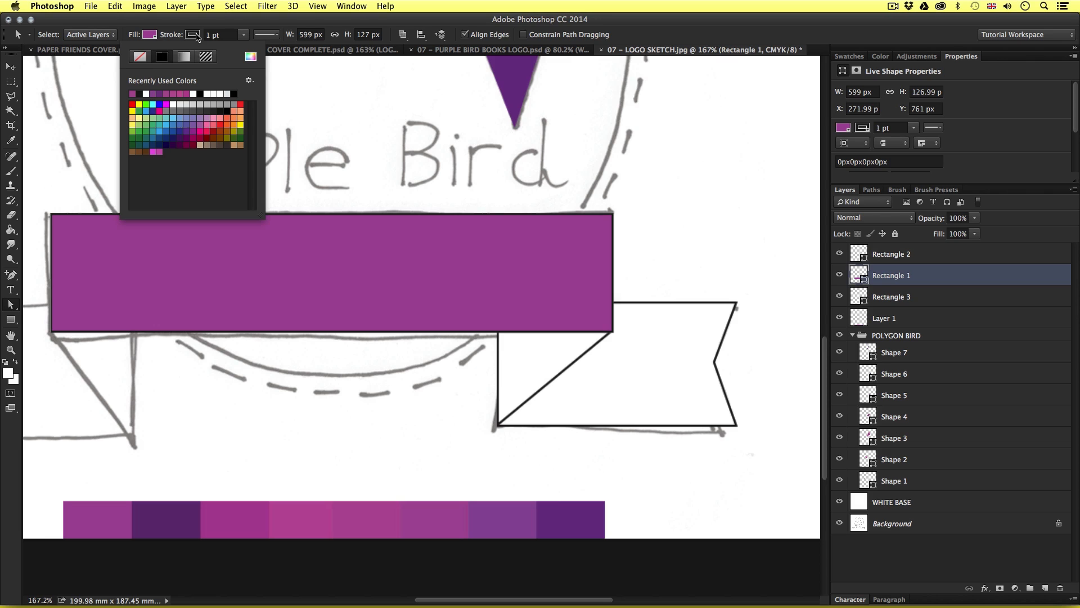
left_click(140, 57)
key("Return")
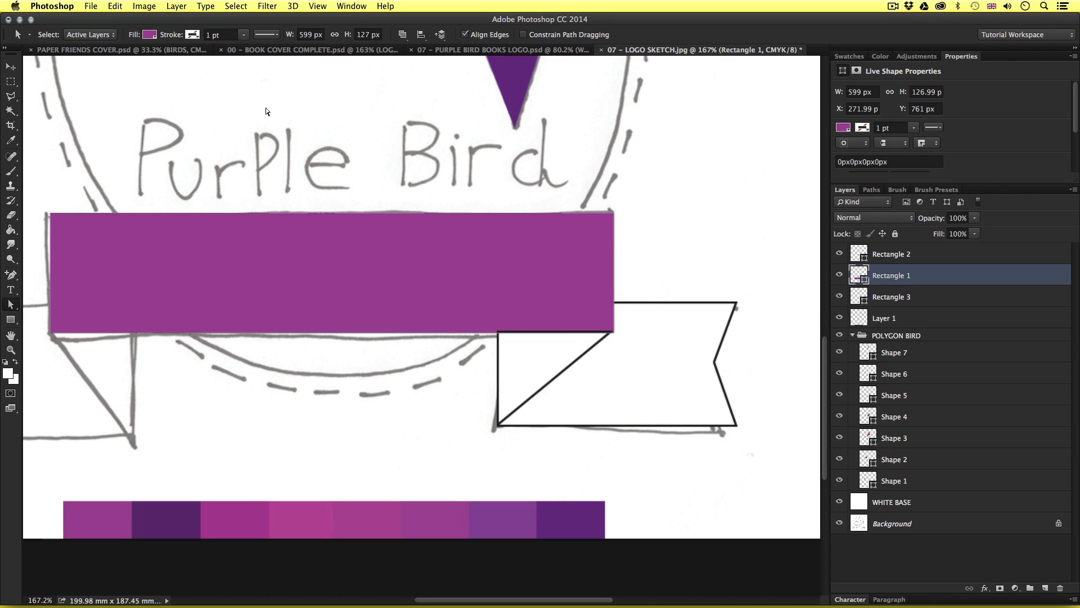
Fill the fold triangle with the dark purple of the strip's second swatch and remove its stroke.
left_click(552, 362)
left_click(149, 35)
left_click(207, 57)
left_click(157, 514)
key("Return")
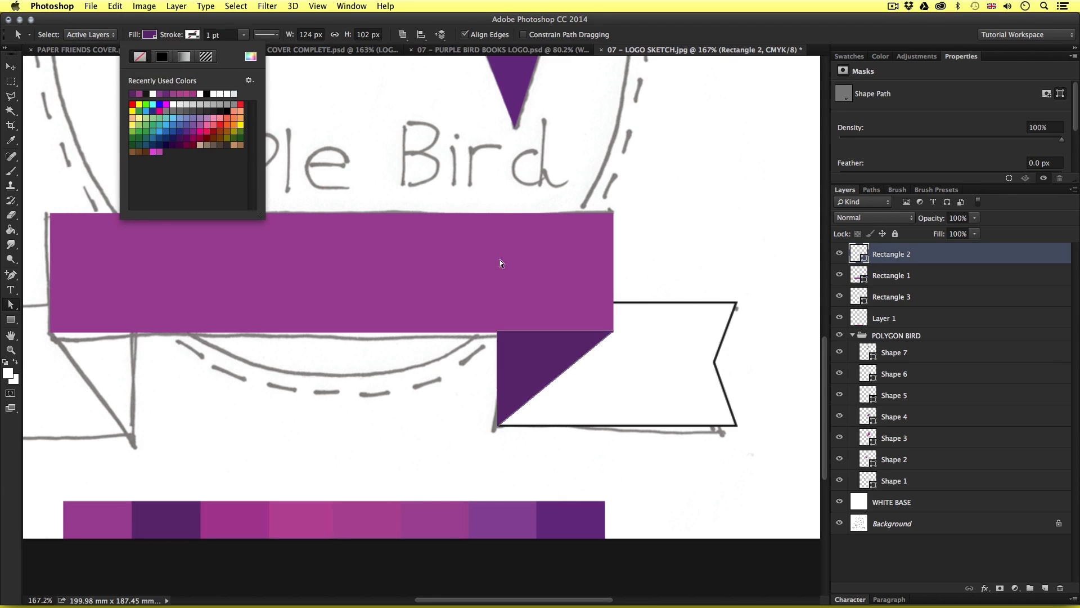
key("Return")
Fill the notched ribbon tail with the same purple as the main banner and remove its stroke.
left_click(675, 382)
left_click(149, 35)
left_click(208, 56)
key("Return")
left_click(192, 34)
left_click(140, 56)
key("Return")
Align the fold triangle flush with the banner's lower-right corner while temporarily hiding the tail, and select the Rectangle 1 layer.
key("z")
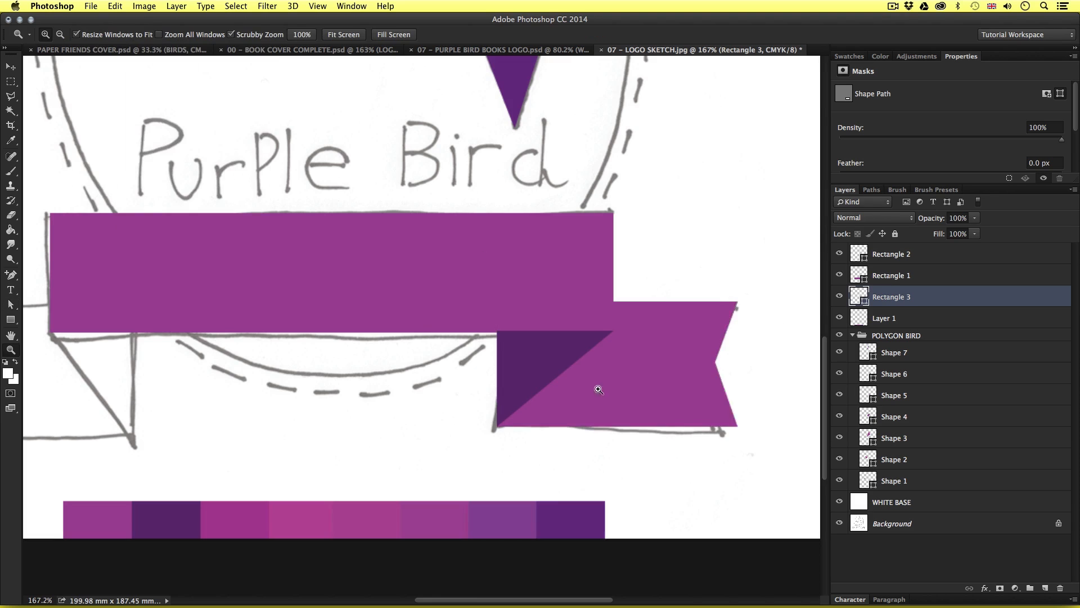
mouse_move(595, 385)
left_mouse_down()
mouse_move(656, 333)
mouse_move(578, 370)
left_mouse_up()
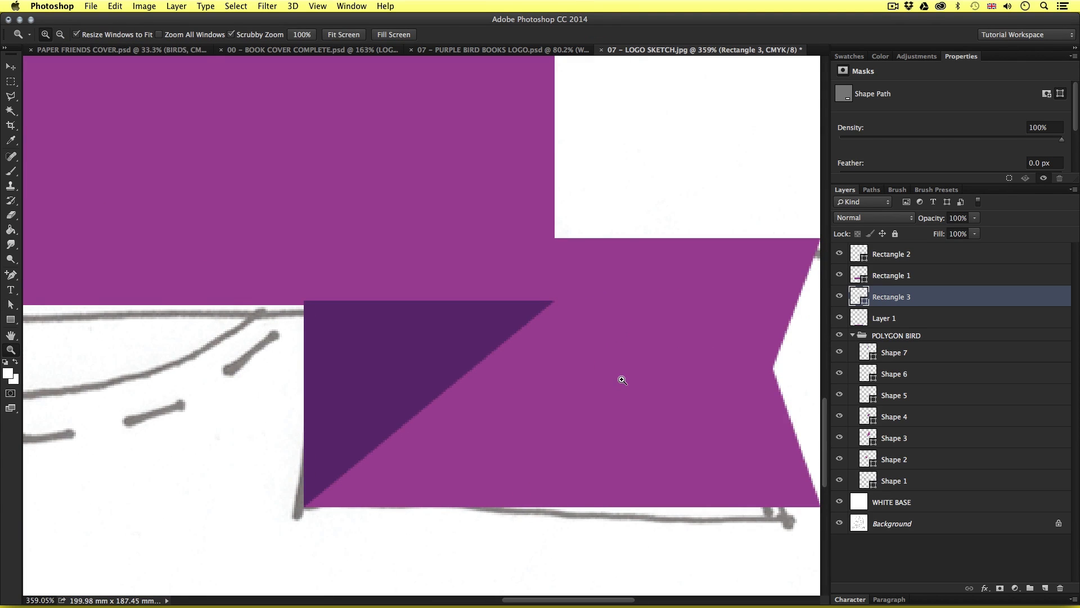
key("v")
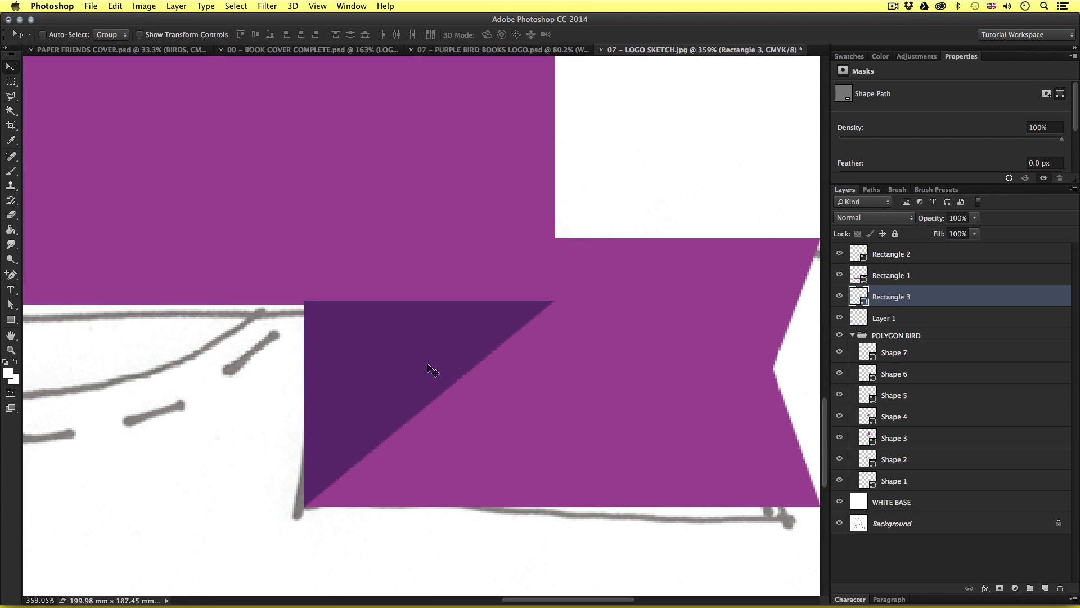
left_click(839, 296)
right_click(432, 334)
left_click(431, 335)
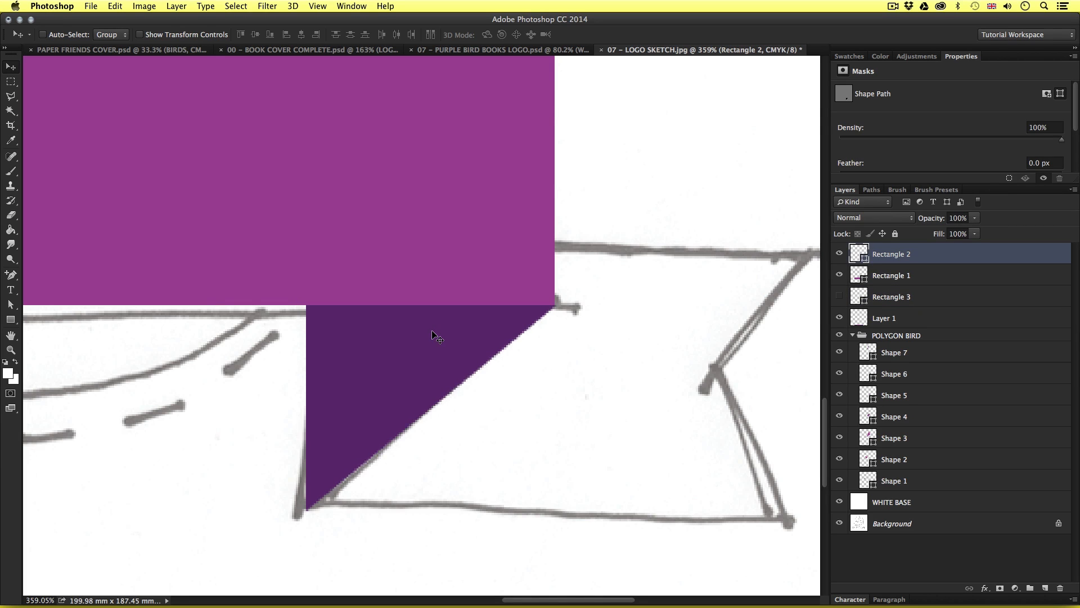
left_click(839, 297)
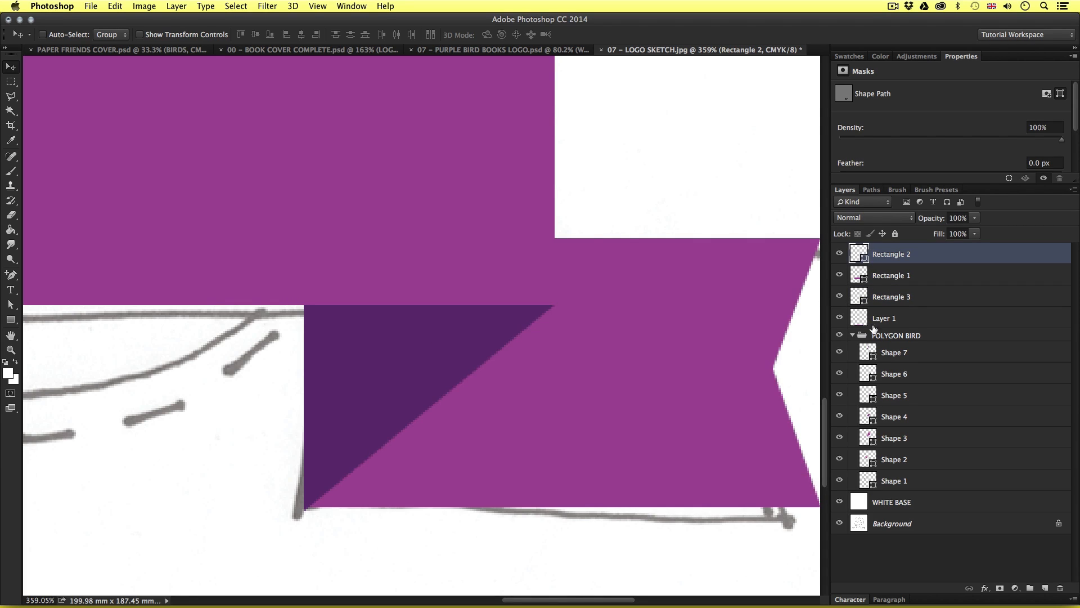
left_click(940, 281)
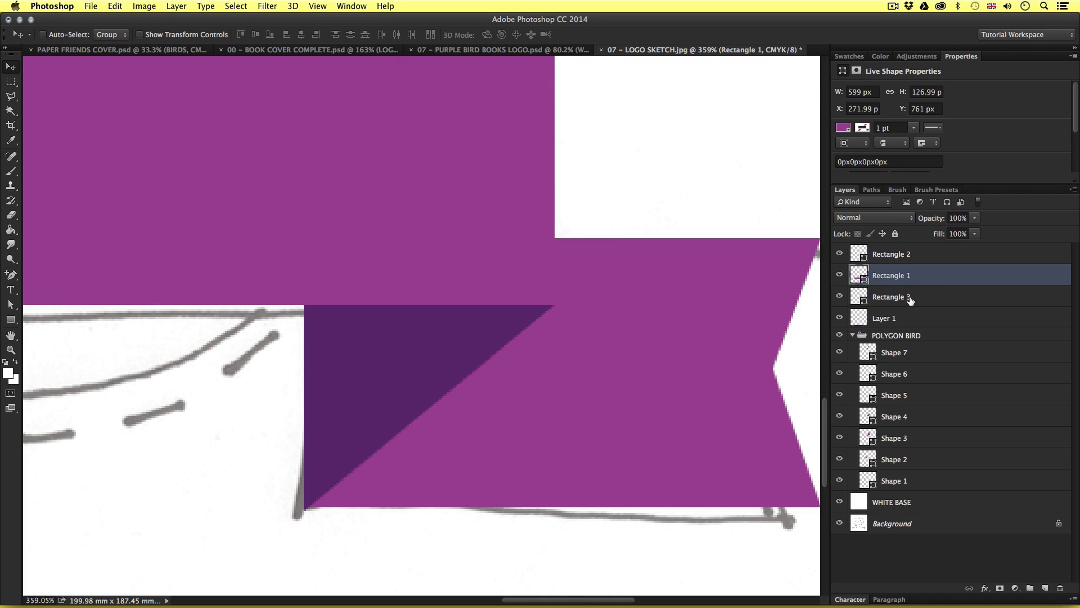
Nudge the ribbon tail down level with the fold triangle's lower point and move the Rectangle 2 layer below Rectangle 1.
left_click(918, 299)
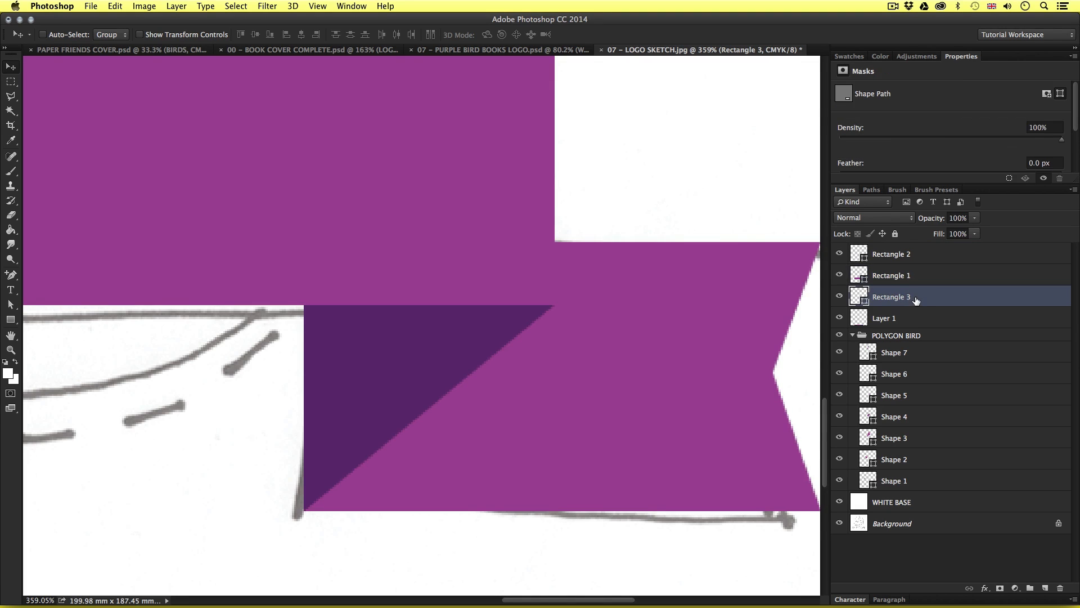
left_click(839, 275)
left_click(840, 275)
left_click(839, 296)
left_click(840, 296)
left_click(839, 254)
left_click(840, 254)
left_click_drag(910, 256, 910, 296)
Select the Rectangle 2 and Rectangle 3 layers and duplicate the fold and tail to the banner's left end.
left_click(910, 297, "shift")
key("z")
left_click_drag(761, 328, 521, 326)
key("v")
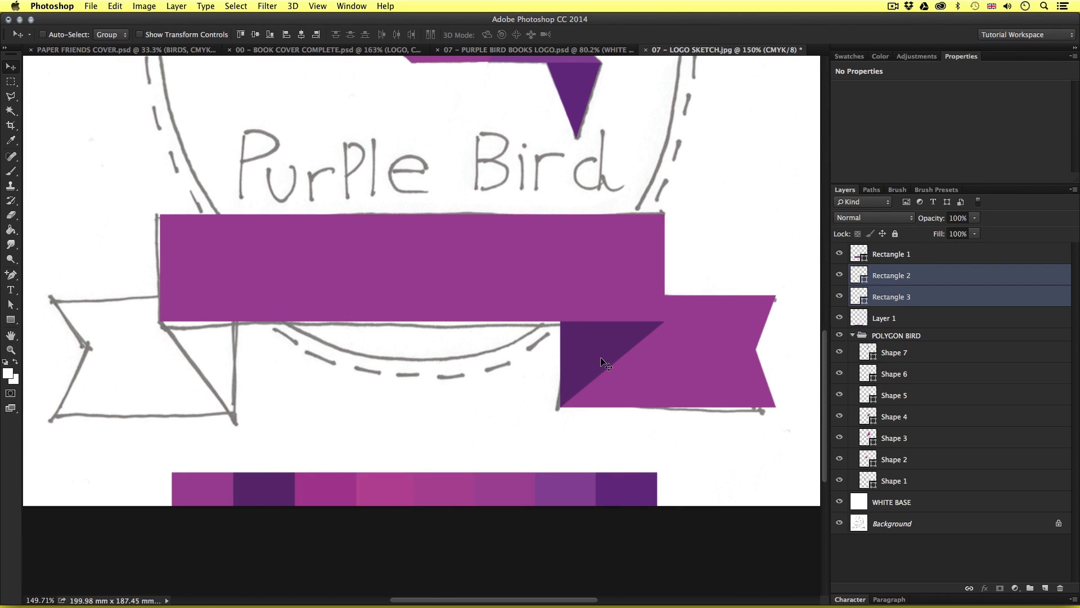
left_click_drag(607, 357, 204, 353)
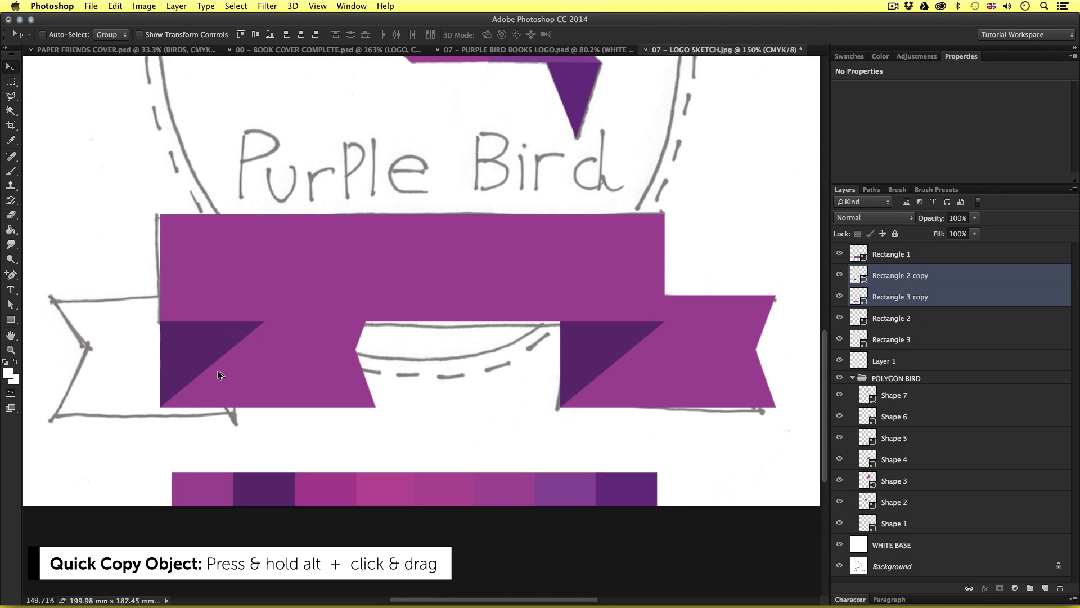
Flip the copied fold and tail horizontally and move them over the sketched left ribbon tail.
left_click(114, 7)
mouse_move(152, 247)
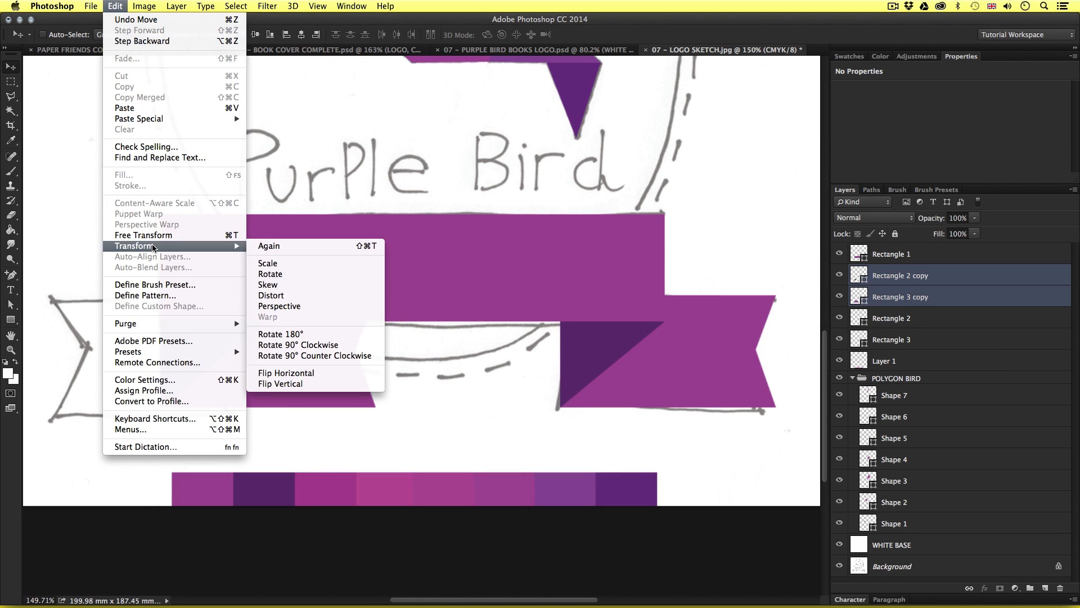
left_click(317, 375)
left_click_drag(357, 357, 239, 354)
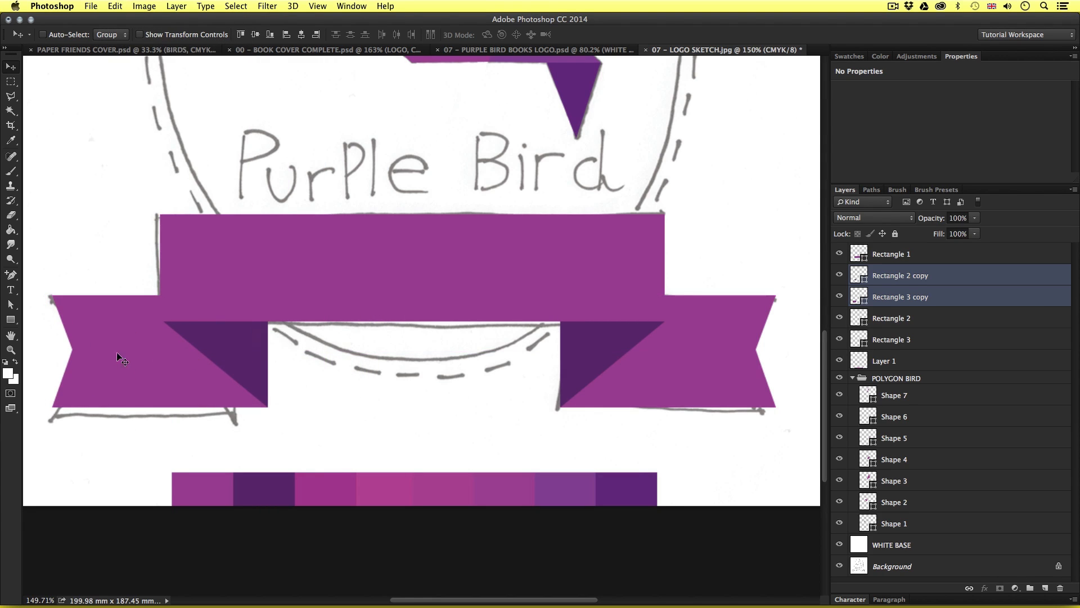
Nudge the copied fold and tail into line with the main banner's lower-left corner.
scroll(152, 328, "up", 5)
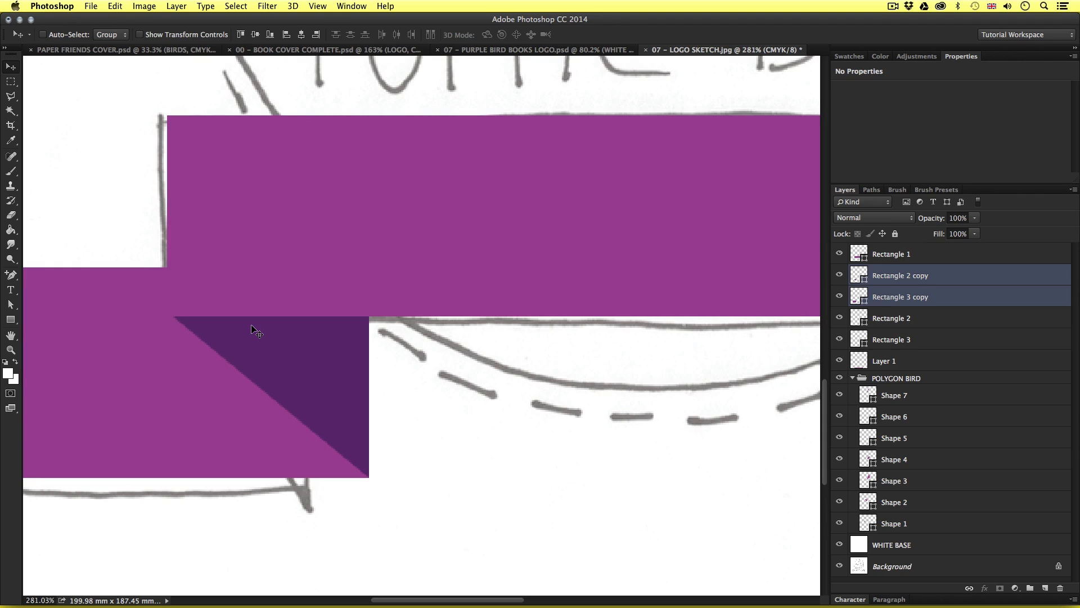
key("shift+Down")
key("shift+Down")
key("shift+Down")
key("shift+Down")
key("shift+Down")
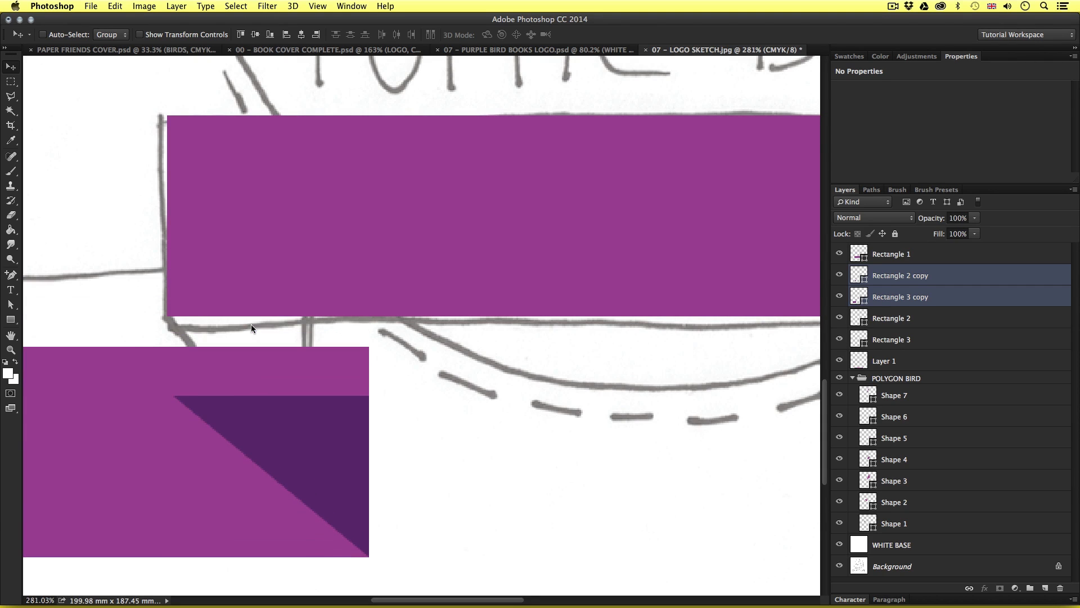
key("shift+Up")
key("shift+Up")
key("shift+Up")
key("shift+Up")
key("shift+Up")
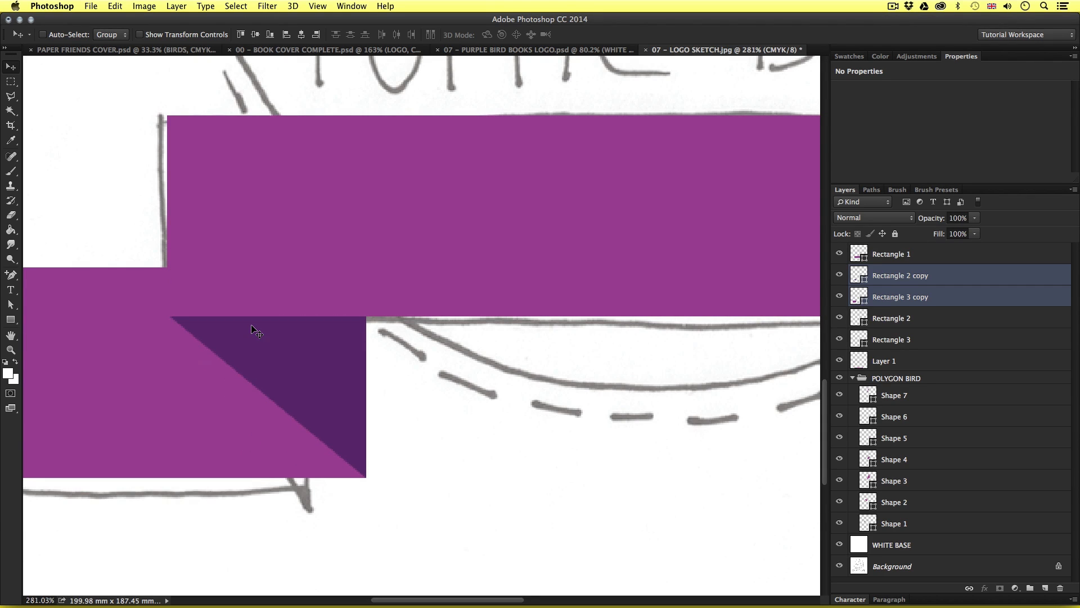
key("z")
left_click_drag(490, 255, 449, 295)
left_click_drag(598, 281, 592, 234)
key("space")
left_click_drag(592, 234, 434, 293)
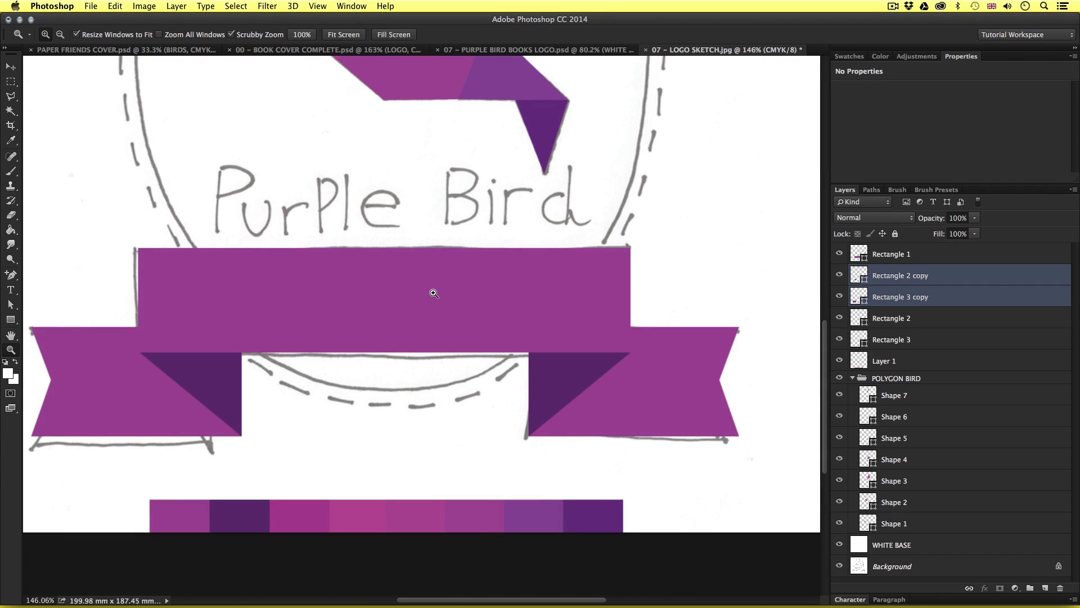
Start a text line over the sketched lettering and set its font to League Spartan Bold at 50 pt.
key("t")
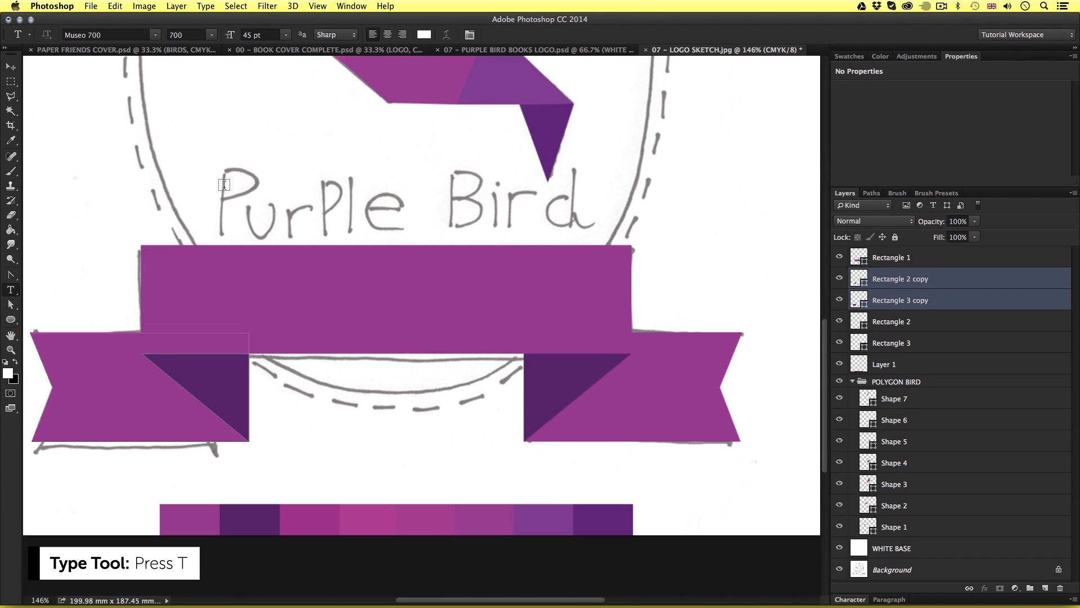
left_click(220, 181)
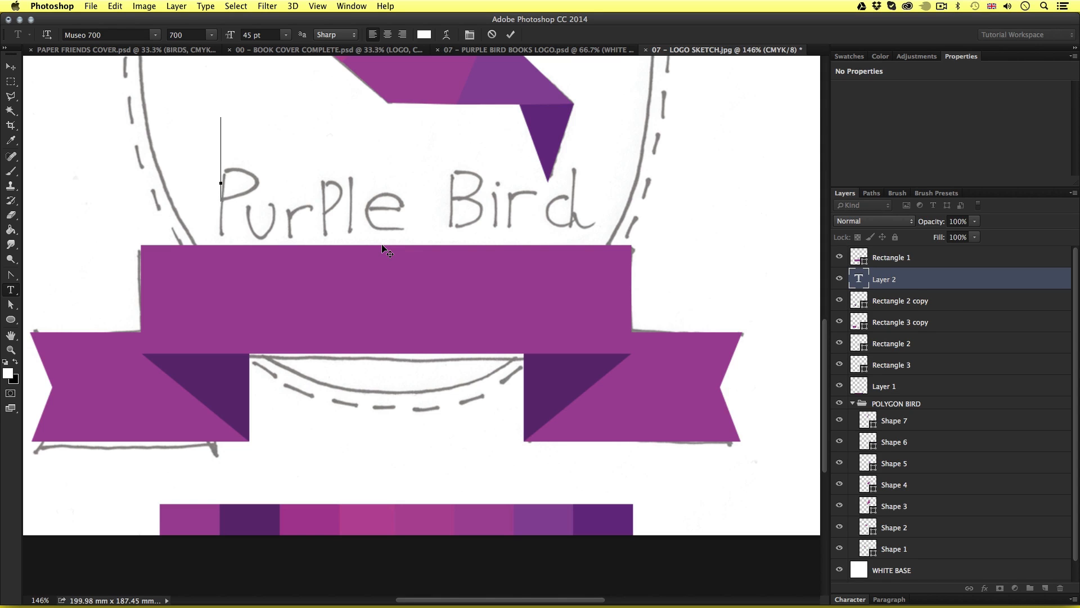
left_click(101, 35)
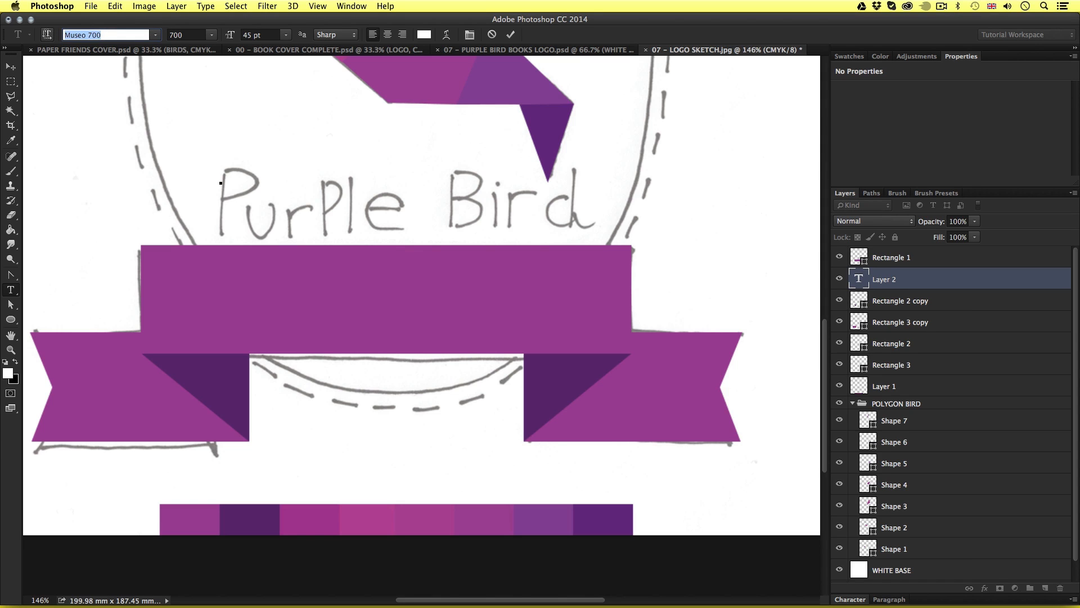
type("lea")
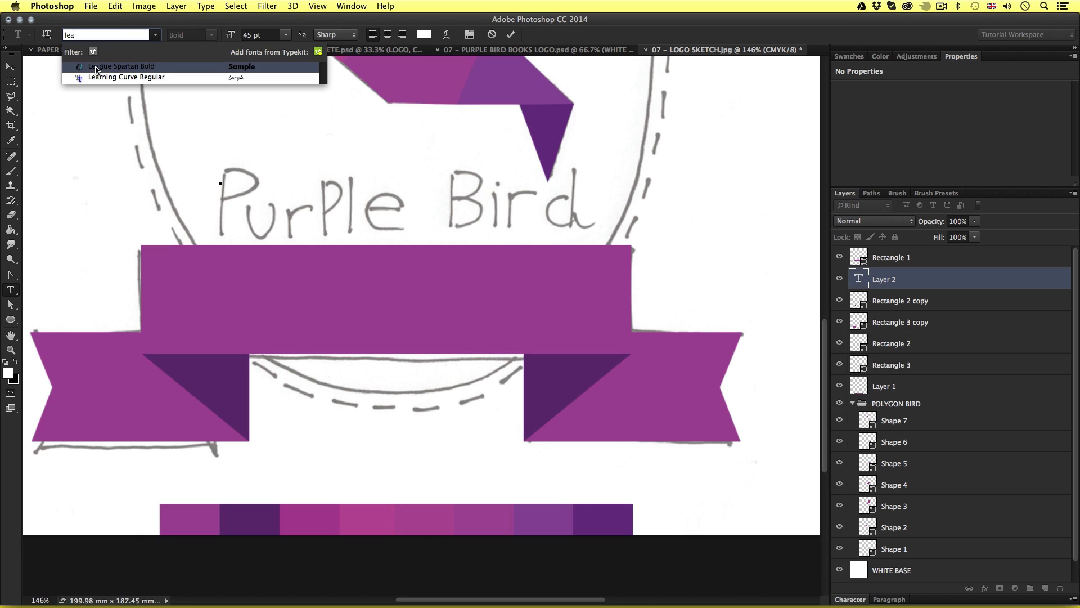
left_click(96, 68)
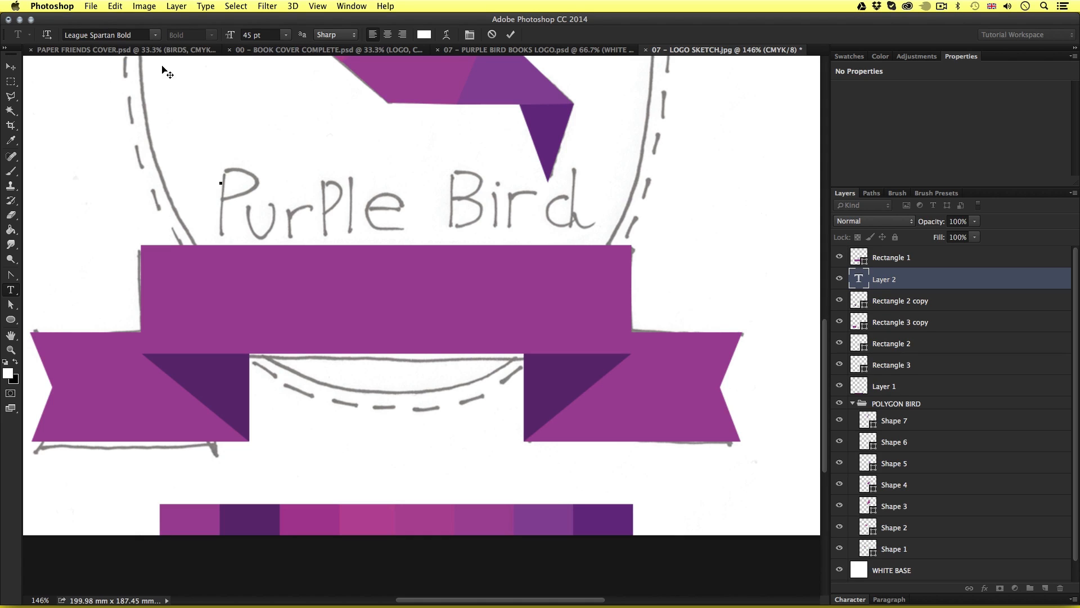
left_click(250, 35)
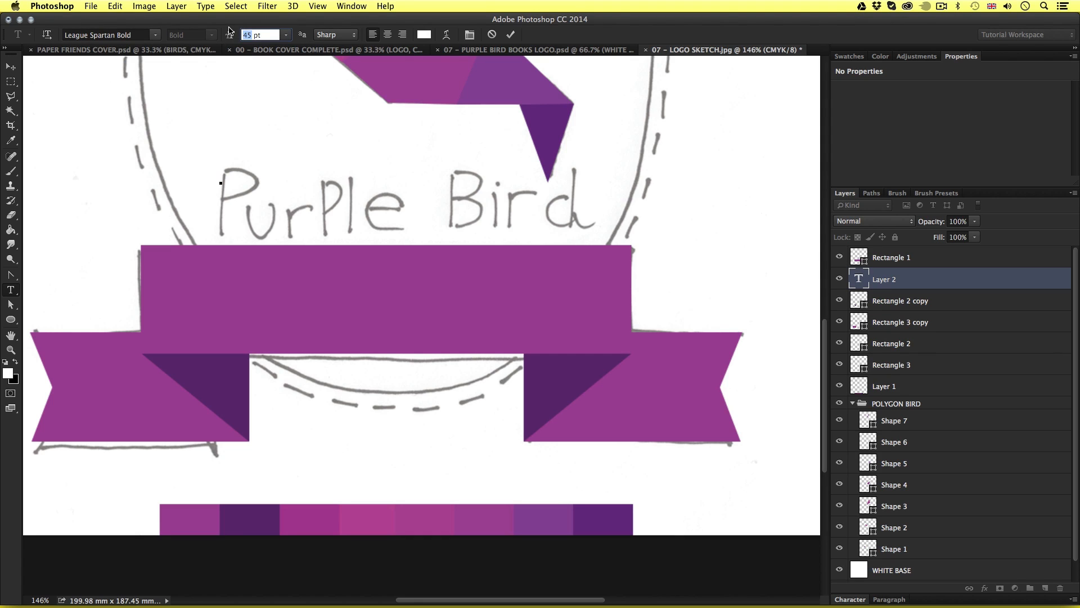
type("50")
Set the text colour to the dark purple sampled from the left fold triangle.
left_click(424, 34)
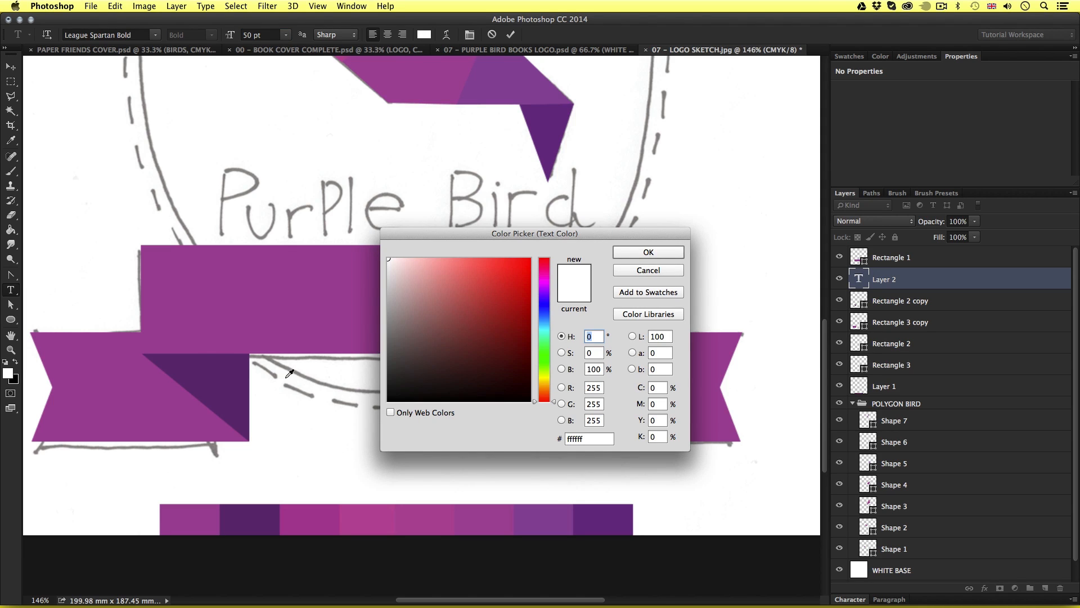
left_click(214, 370)
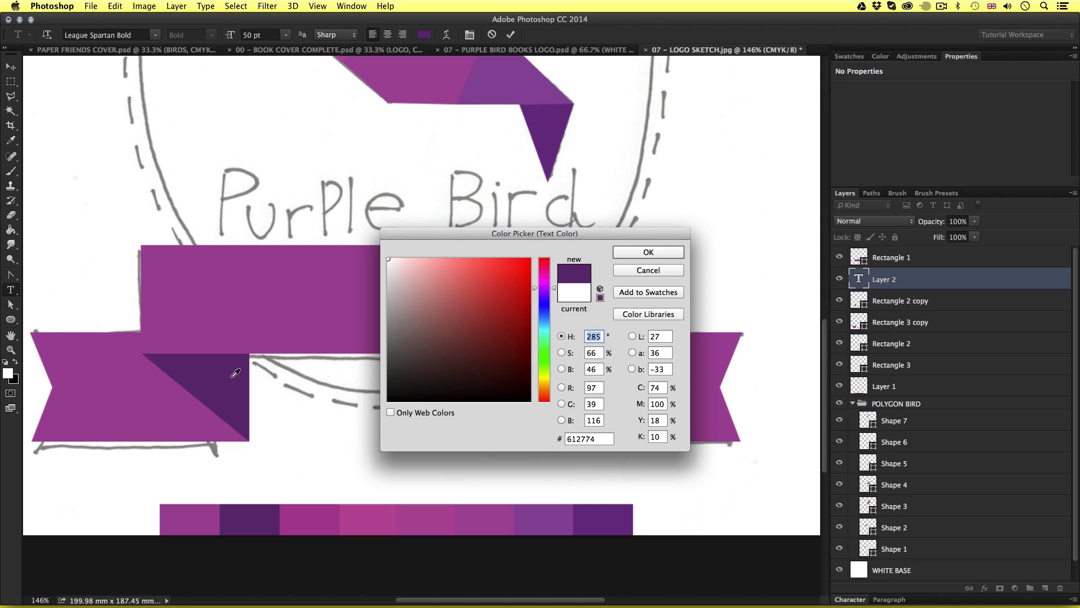
left_click(648, 252)
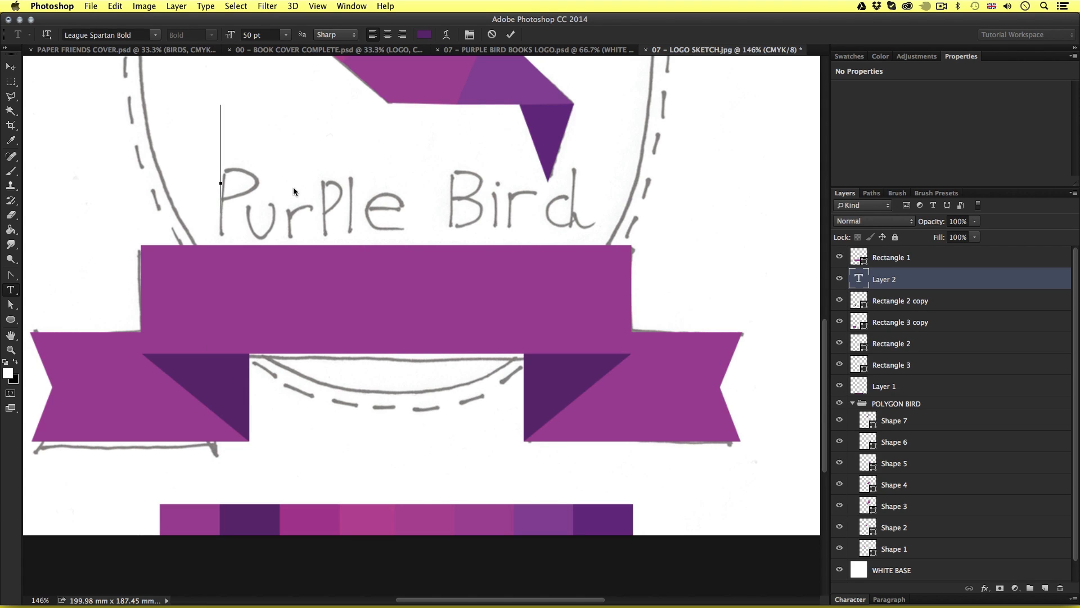
Enter the text "Purple Bird" and move it down and left over the sketched lettering above the banner.
type("Purple")
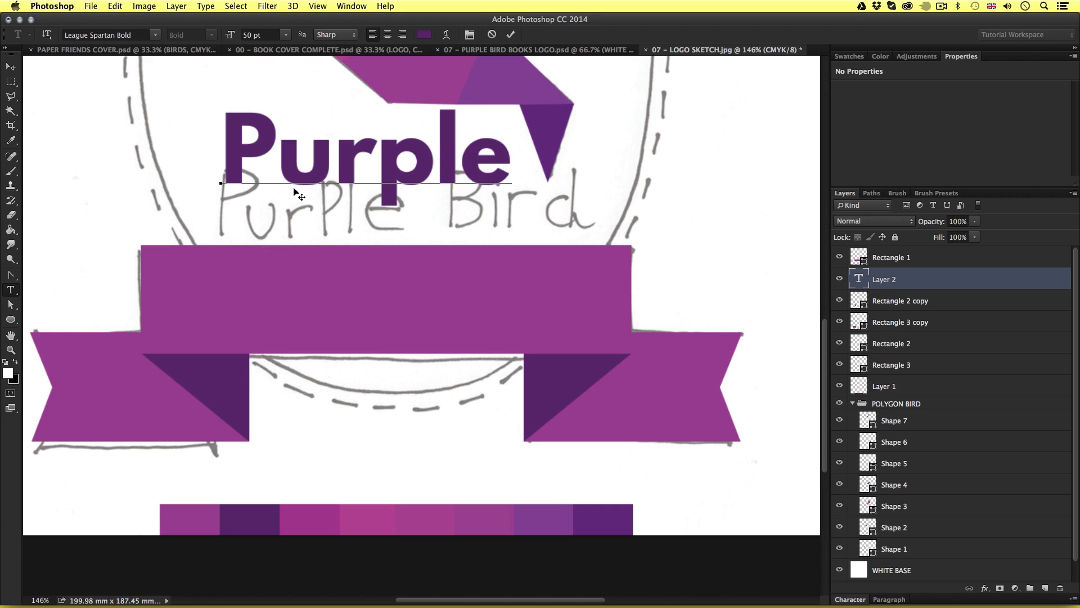
type(" Bird")
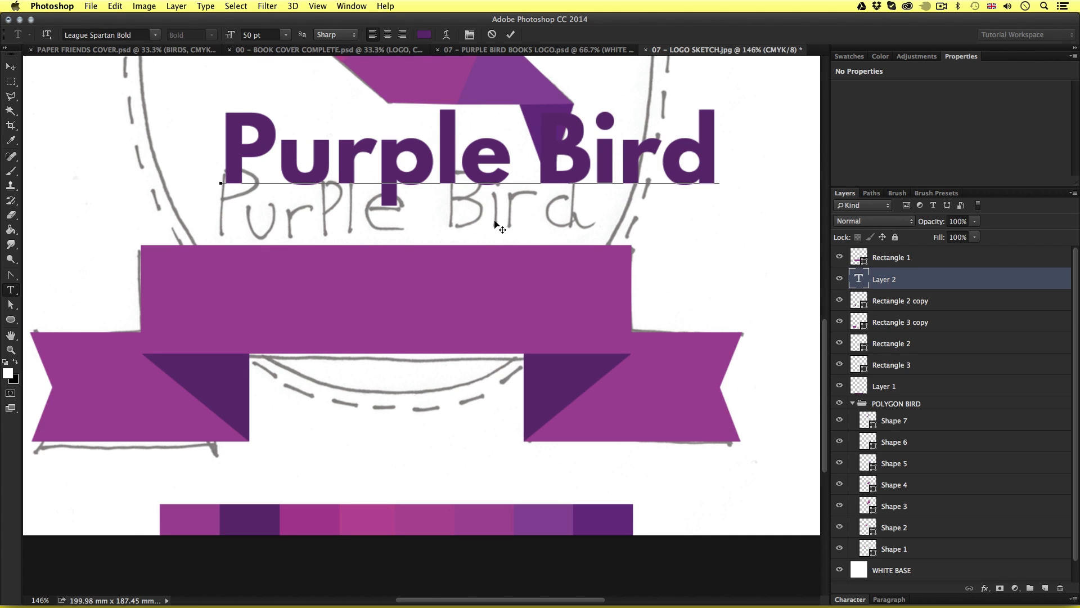
left_click(11, 66)
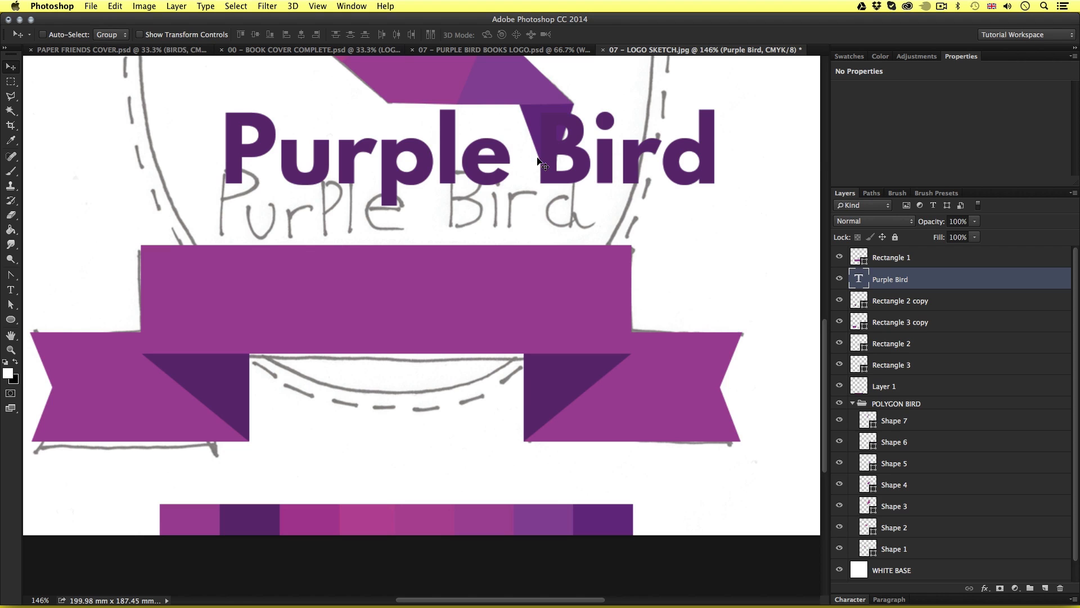
left_click_drag(538, 158, 518, 196)
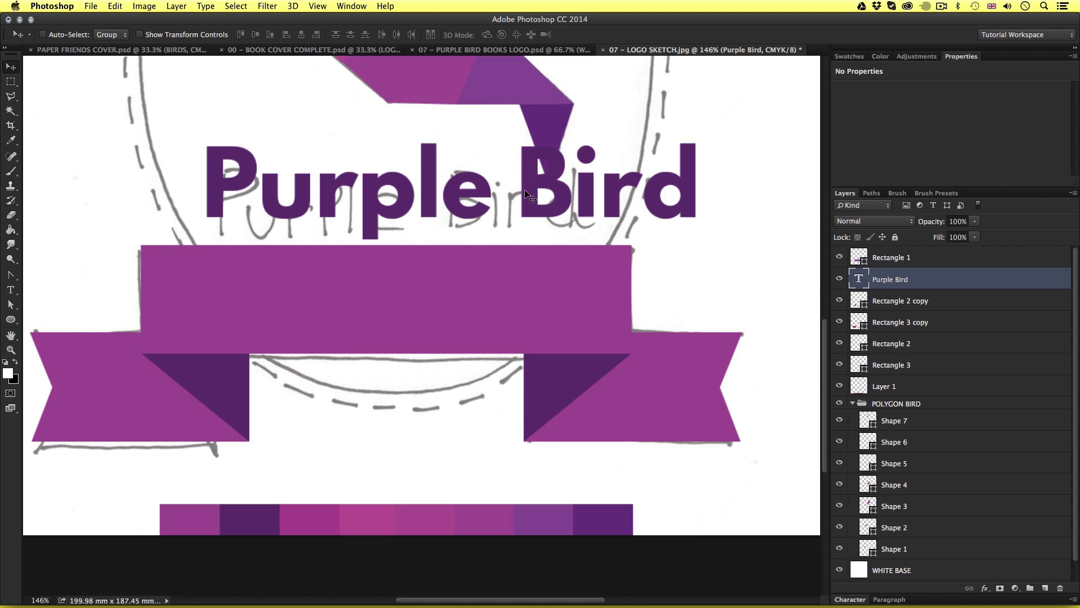
Scale the "Purple Bird" text proportionally to about 78% and move its layer above Rectangle 1.
key("super+t")
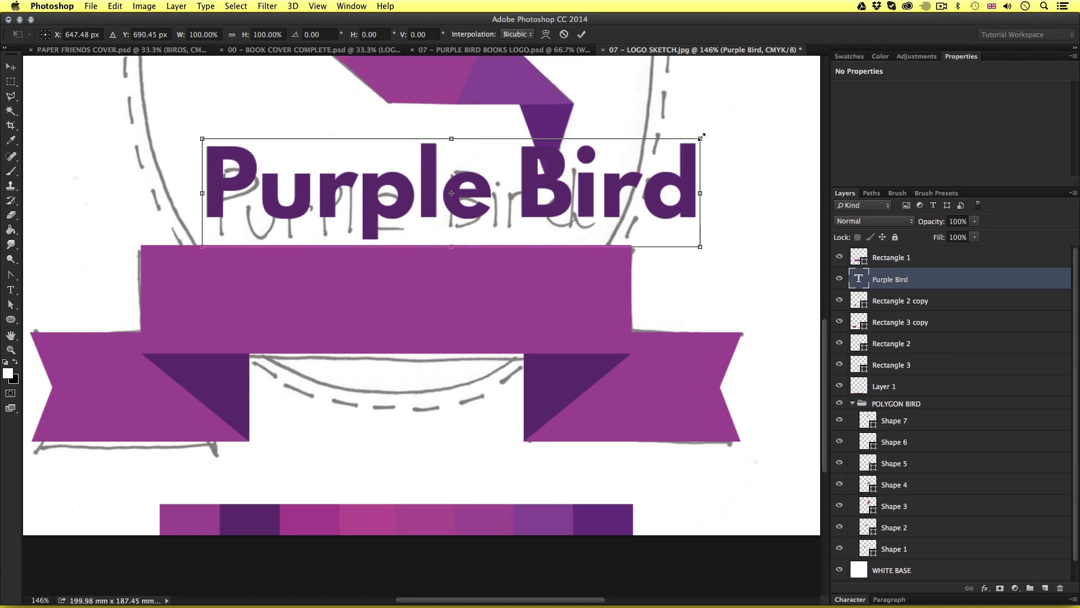
left_click_drag(701, 137, 590, 178)
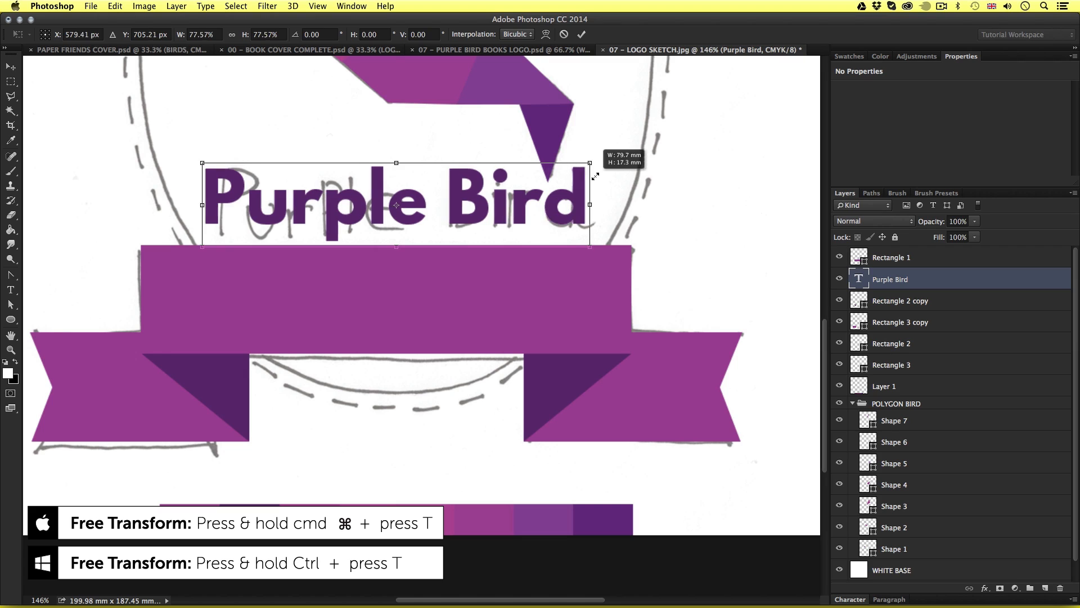
key("Return")
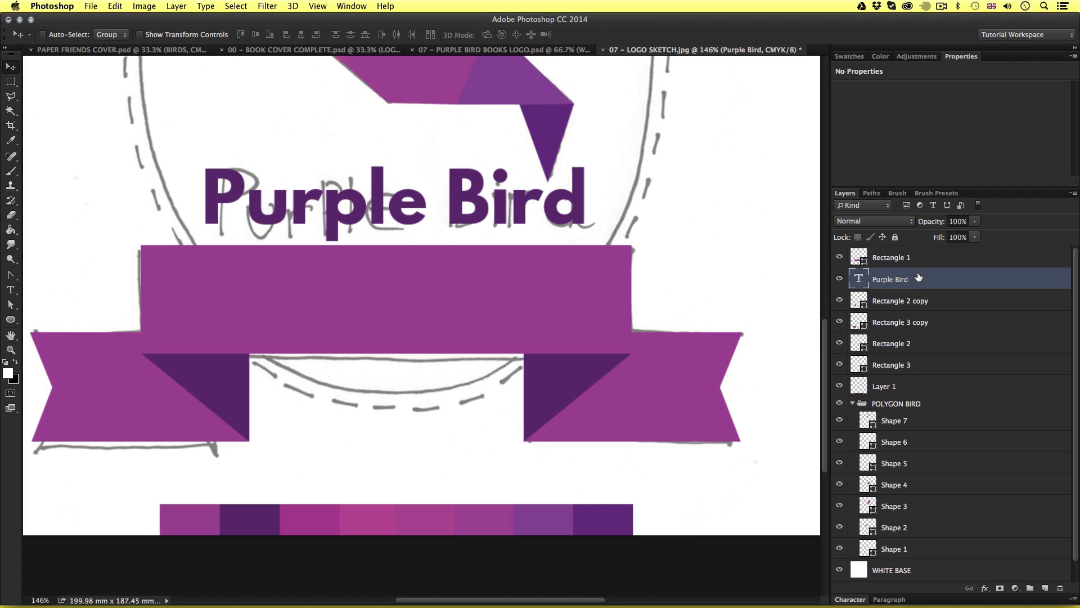
left_click_drag(918, 277, 909, 251)
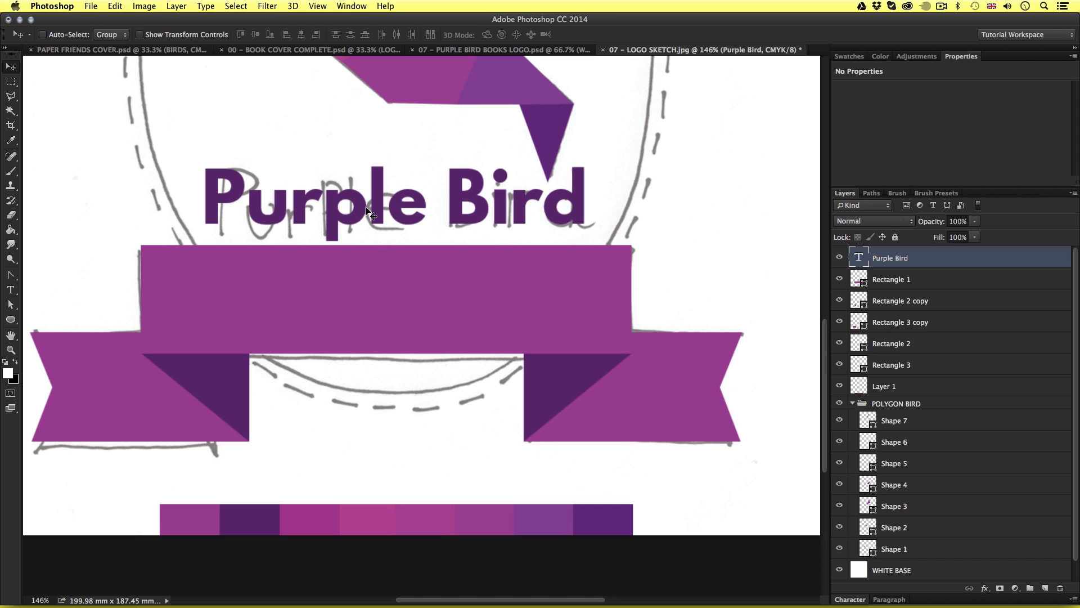
Duplicate the "Purple Bird" text down onto the banner and replace the copy's wording with "BOOKS".
left_click_drag(375, 190, 376, 271)
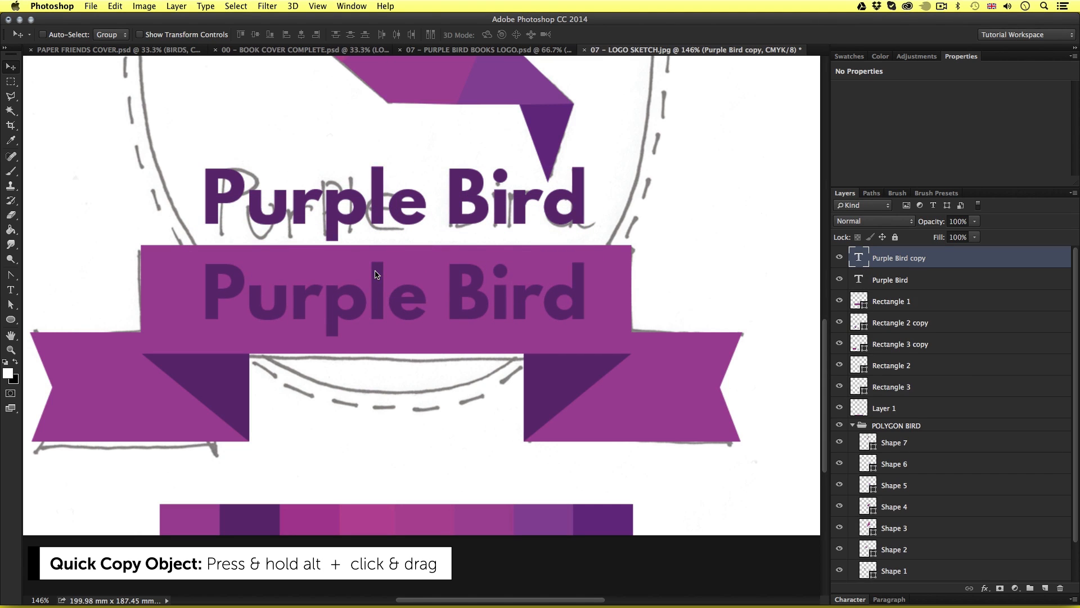
key("t")
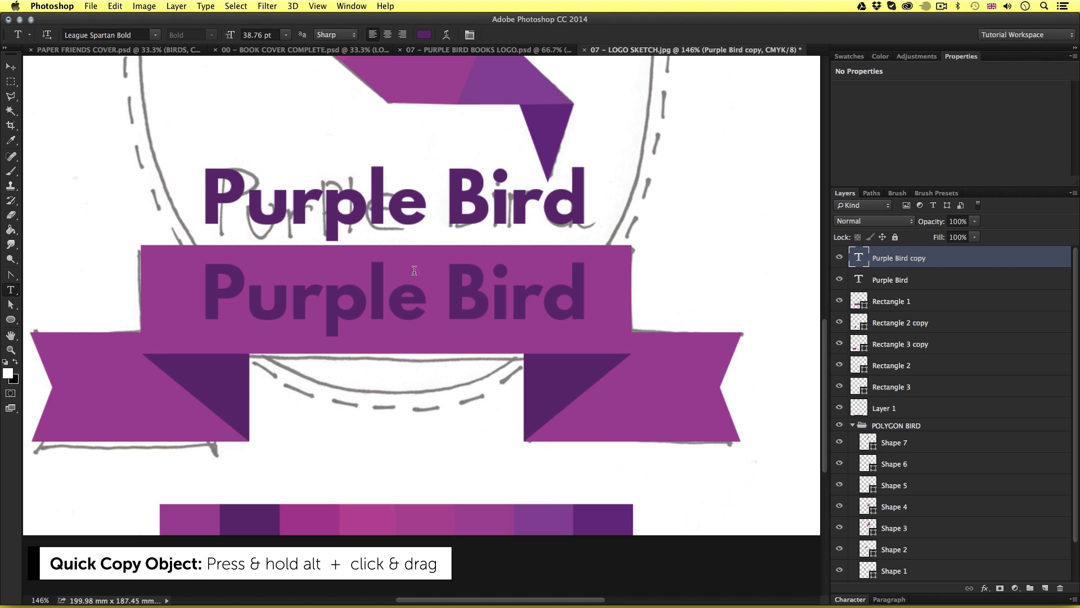
left_click(384, 289)
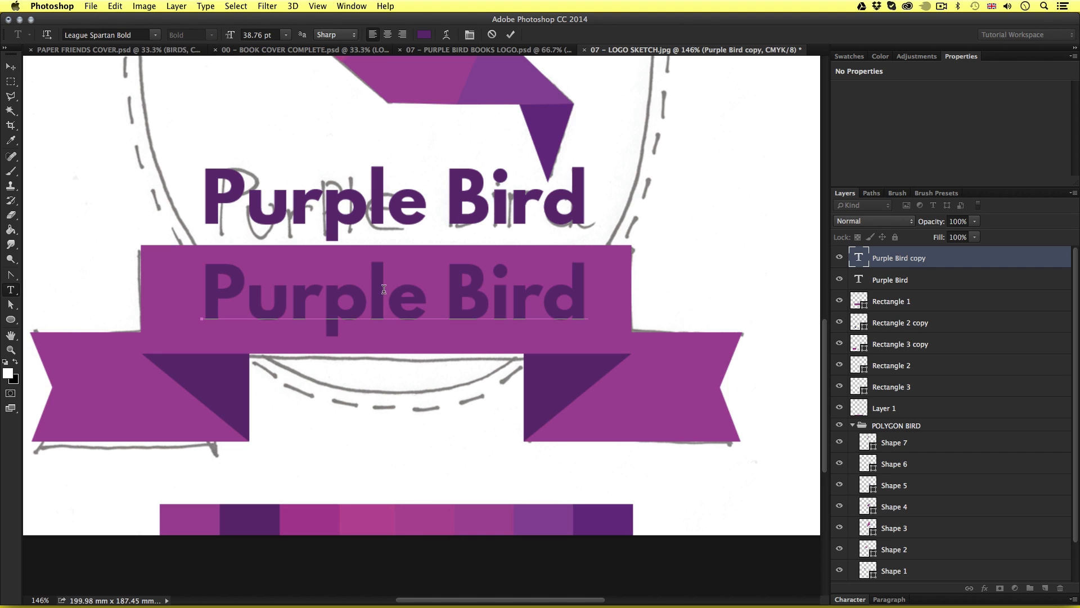
left_click_drag(584, 300, 225, 295)
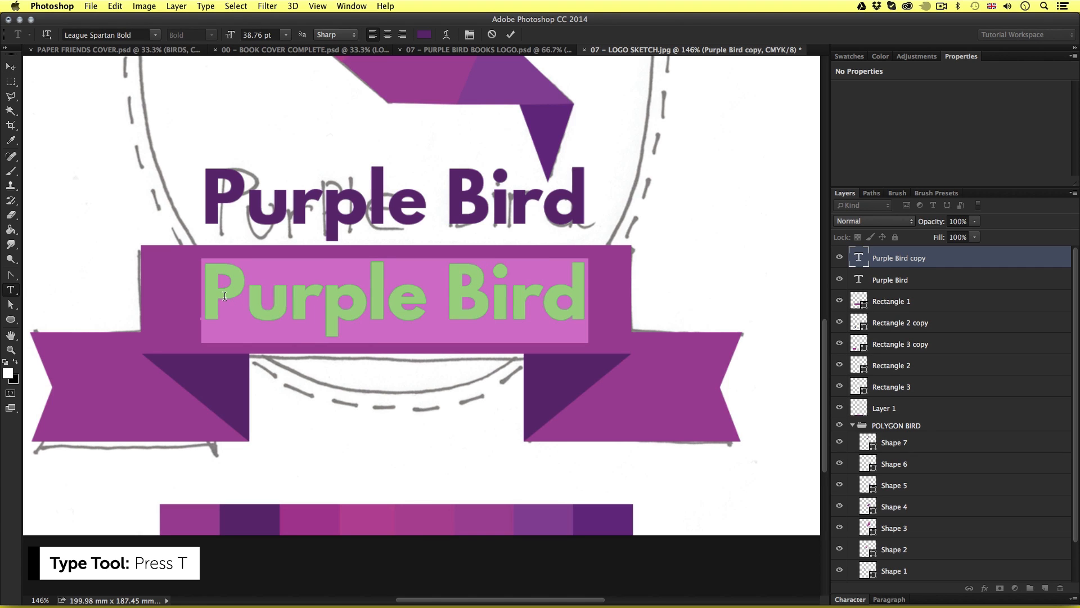
type("BOOKS")
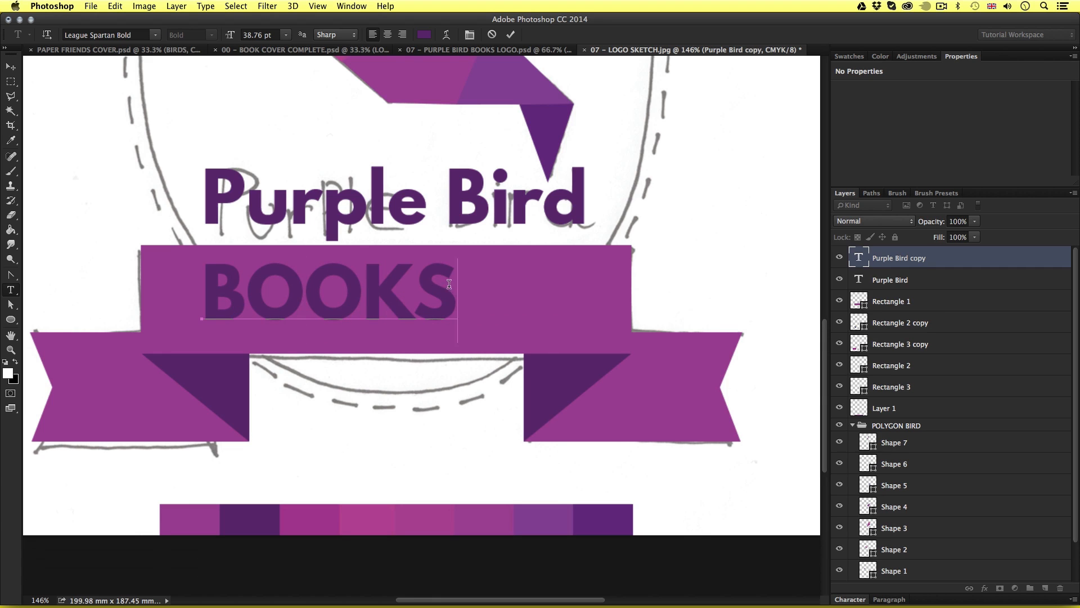
Change the colour of the "BOOKS" text to white (ffffff).
left_click_drag(459, 296, 201, 299)
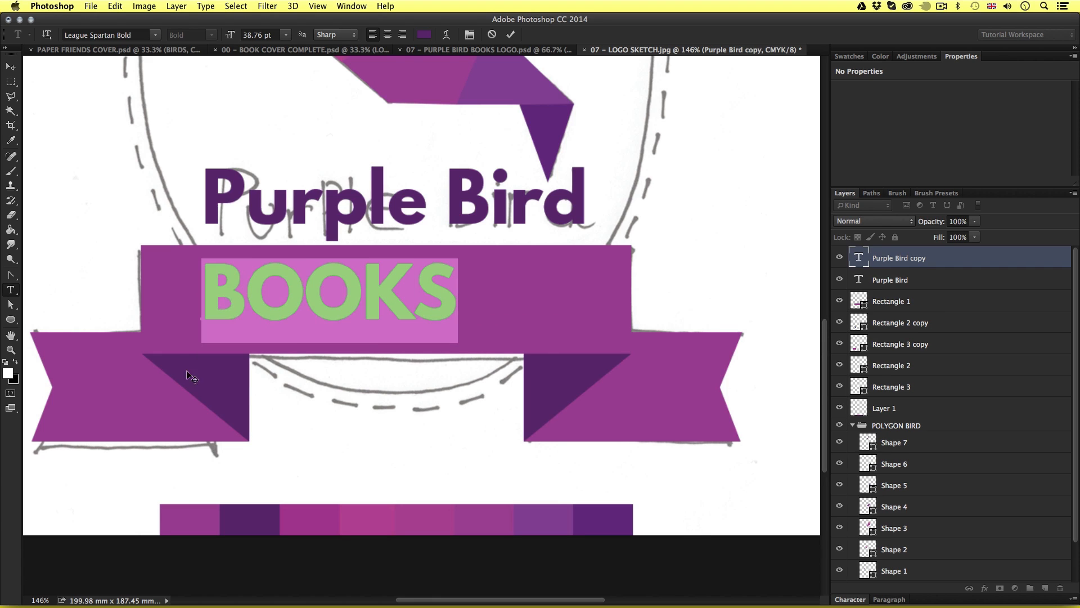
left_click(425, 35)
left_click(388, 258)
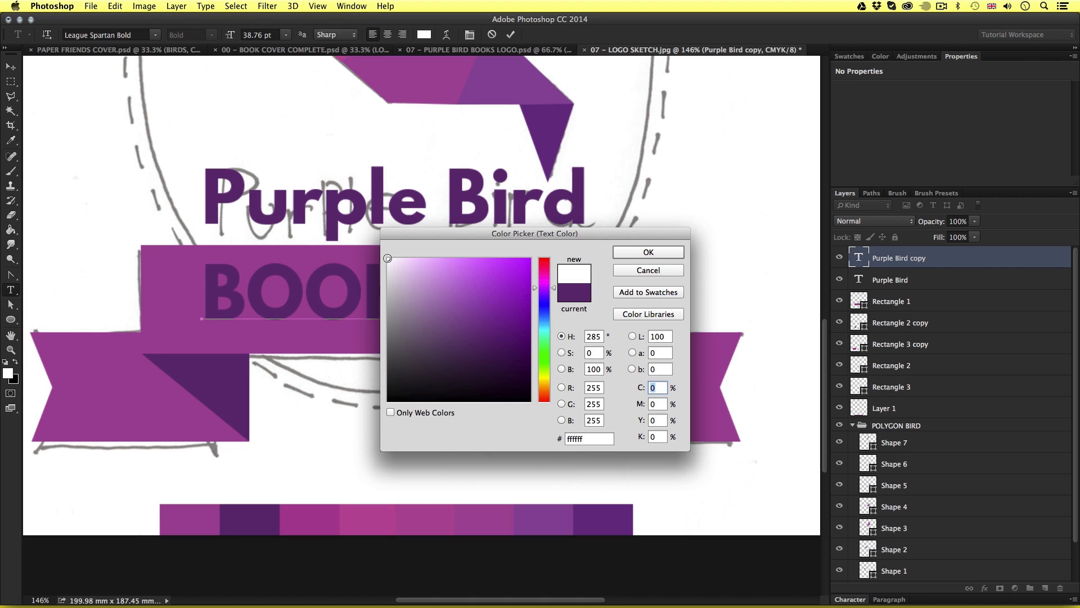
left_click(631, 256)
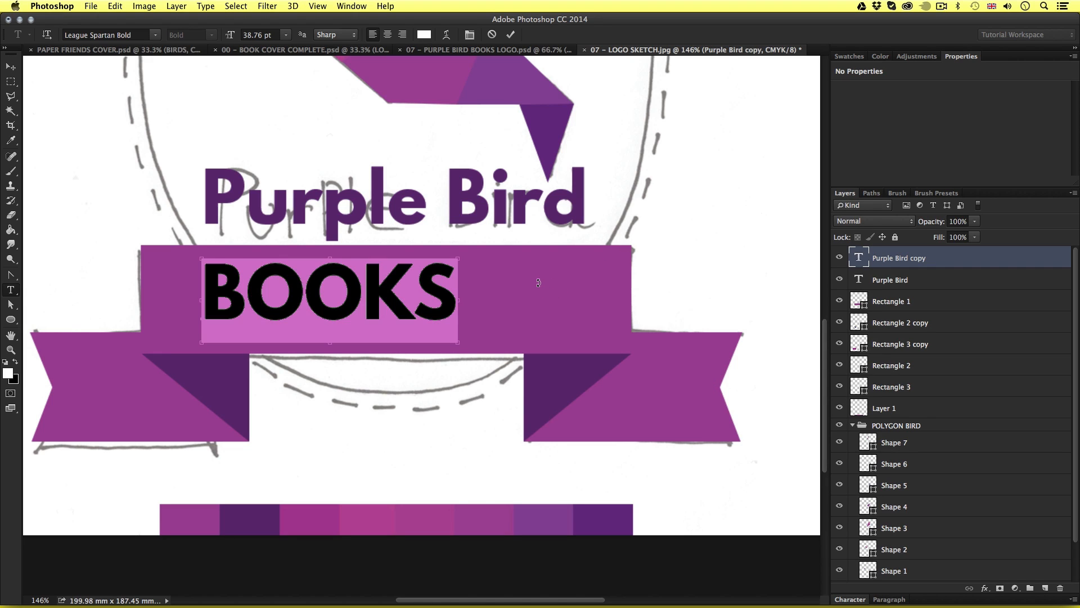
key("super+Return")
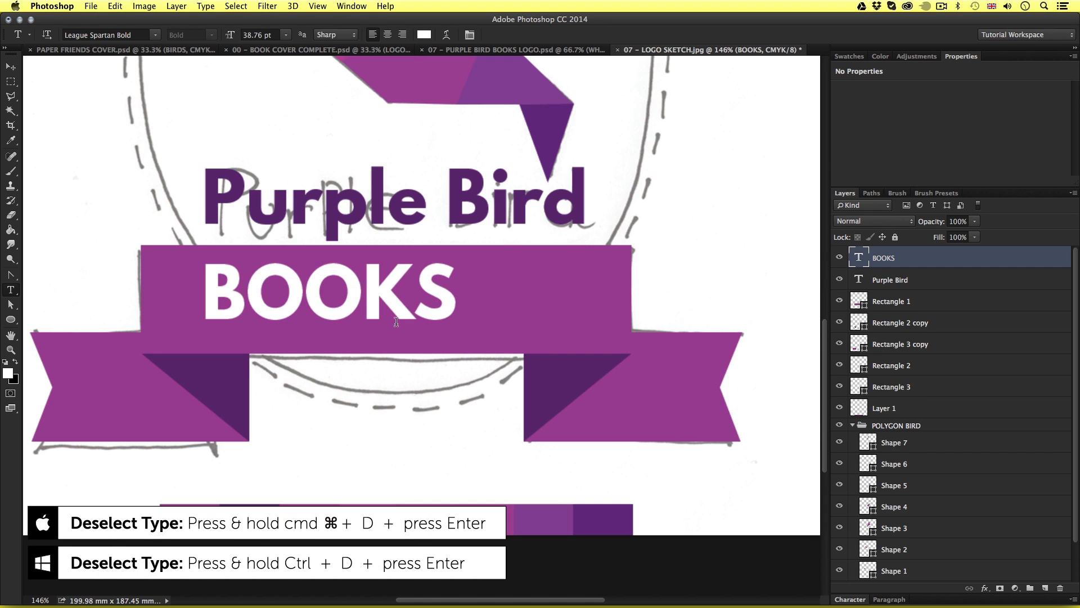
Scale the "BOOKS" text proportionally to about 141% and shift it up slightly to sit within the banner.
key("super+t")
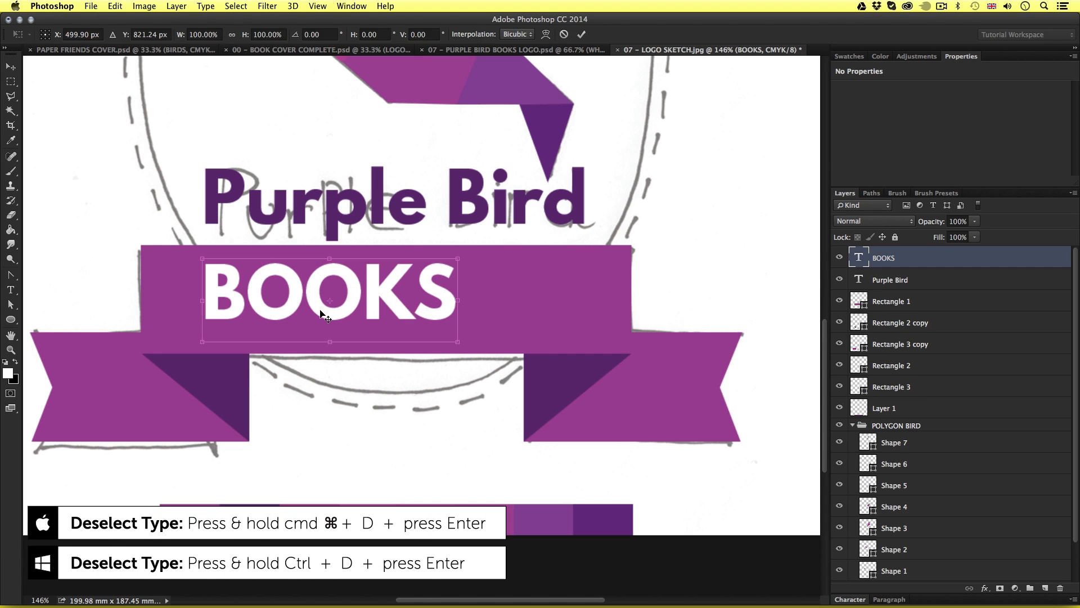
left_click_drag(457, 345, 557, 388)
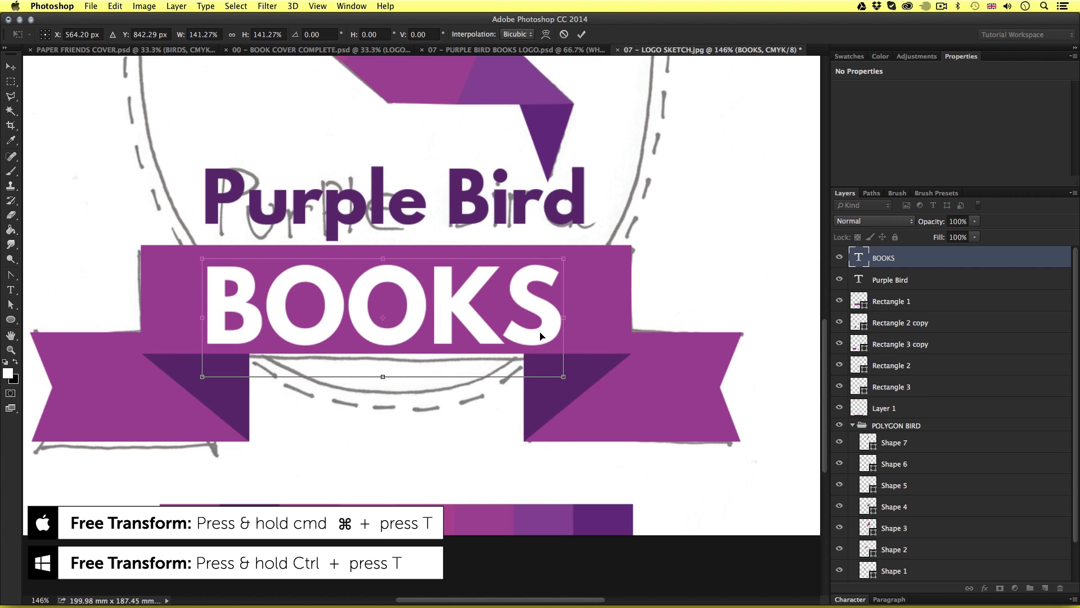
left_click_drag(543, 325, 546, 319)
key("Return")
Set the tracking of the whole "BOOKS" text to 80.
left_click(485, 289)
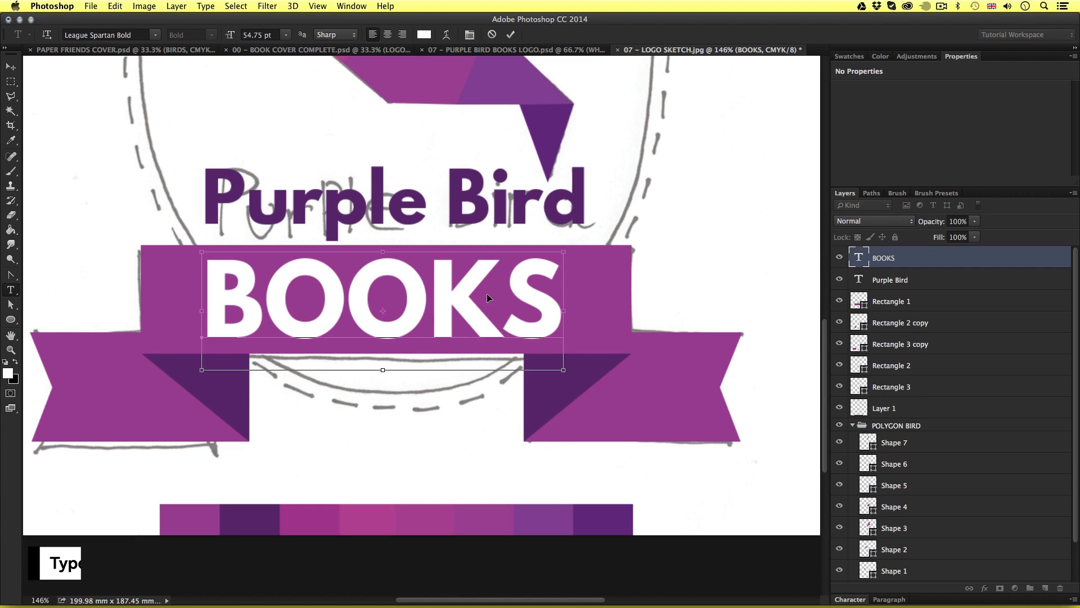
key("super+a")
key("super+h")
key("super+h")
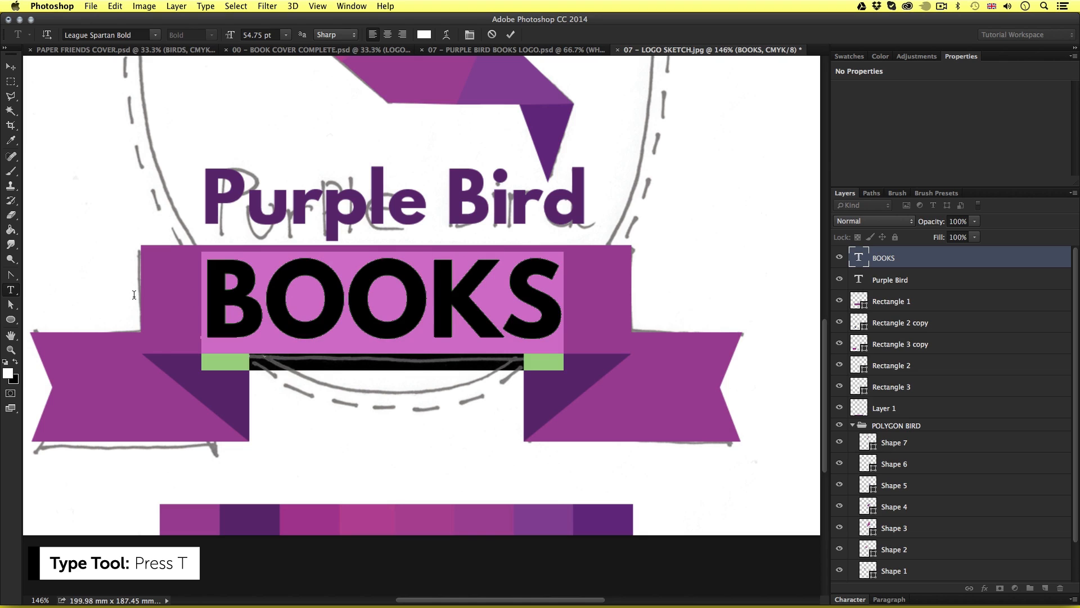
left_click(848, 599)
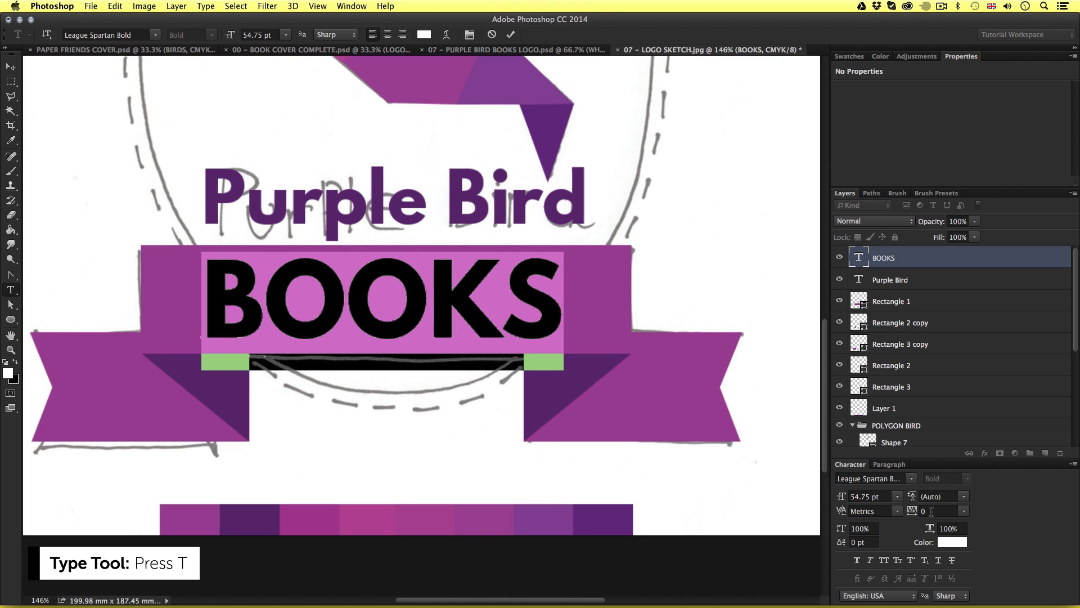
left_click_drag(911, 511, 903, 511)
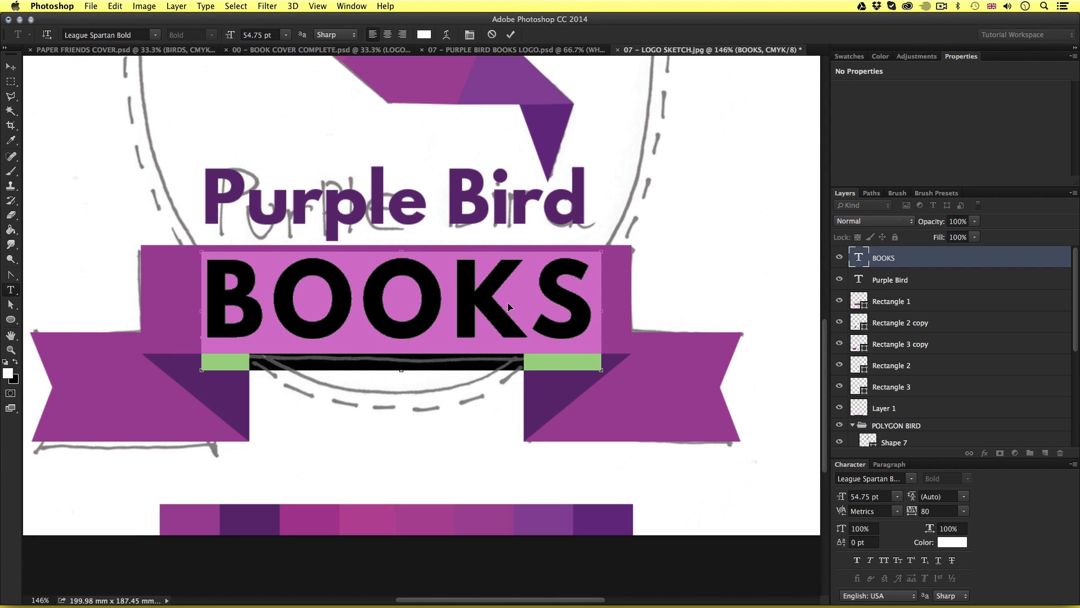
key("super+d")
key("super+Return")
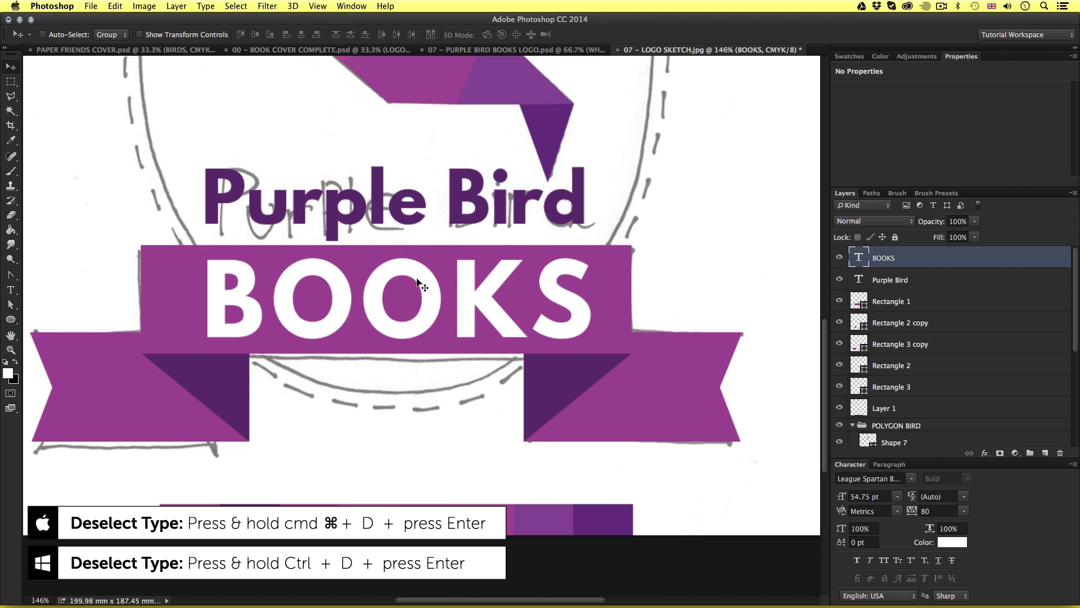
Nudge the "BOOKS" text slightly left so it lines up with the "Purple Bird" lettering above.
key("Left")
key("Left")
key("Left")
key("Left")
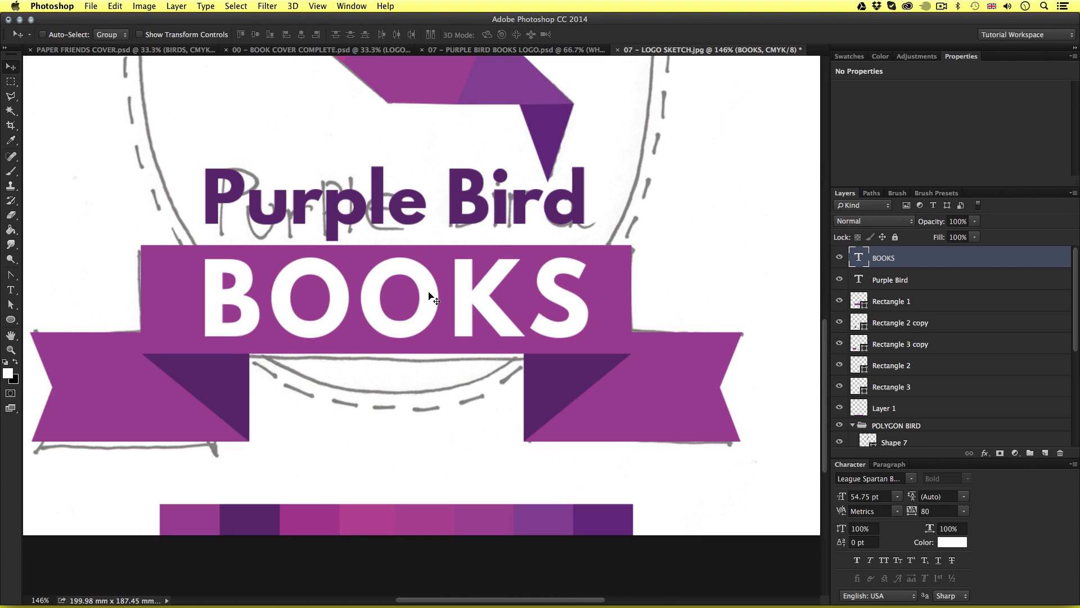
Group the layers from BOOKS down to Rectangle 3 and name the group RIBBON.
key("z")
key("super+0")
left_click_drag(440, 294, 580, 353)
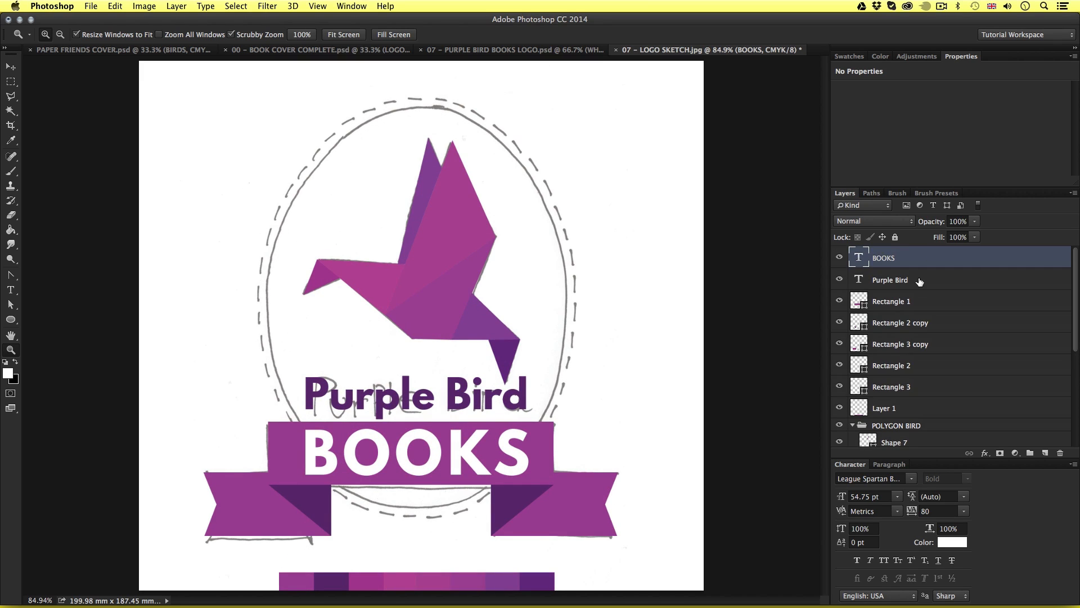
left_click(917, 392, "shift")
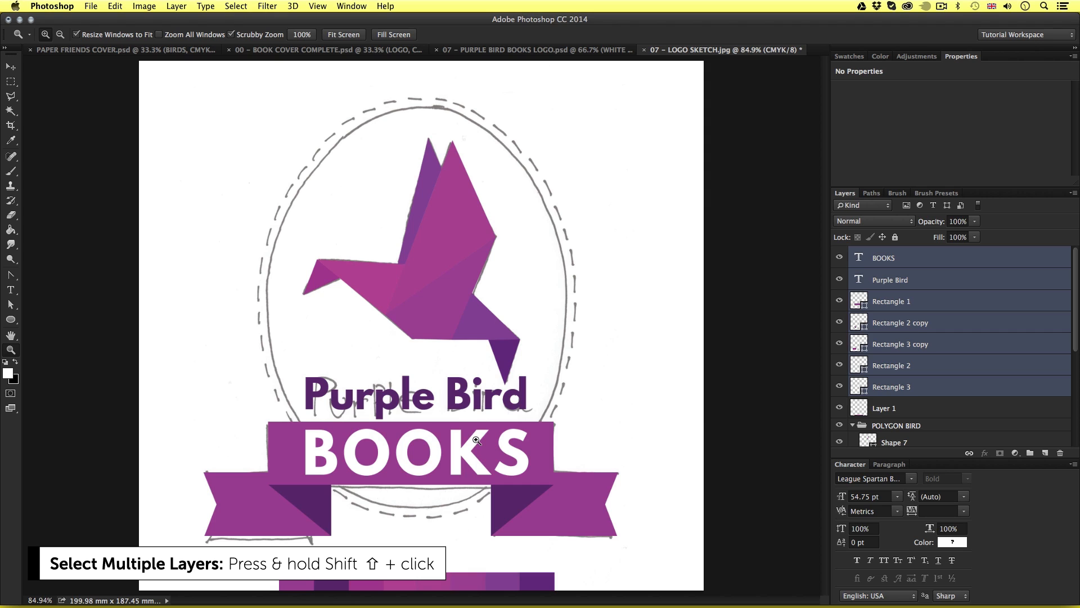
key("super+g")
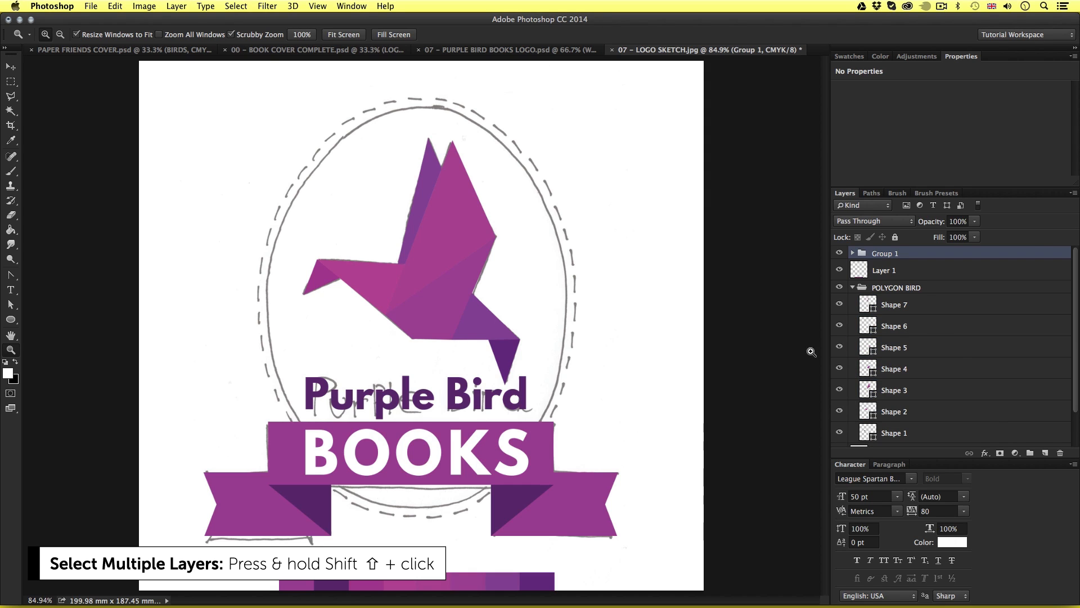
double_click(884, 254)
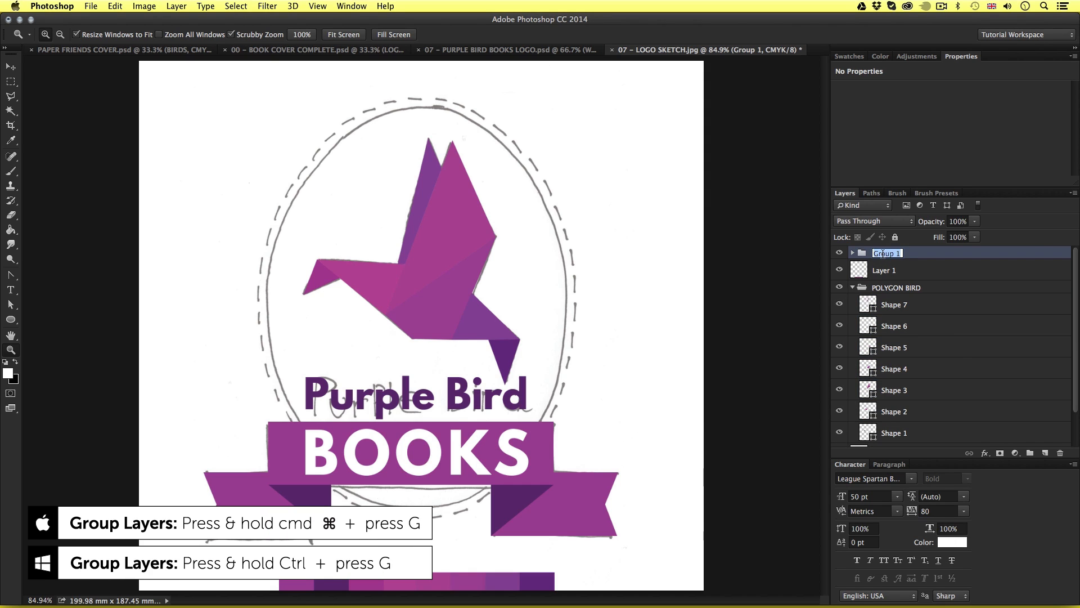
type("RIBBON")
key("Return")
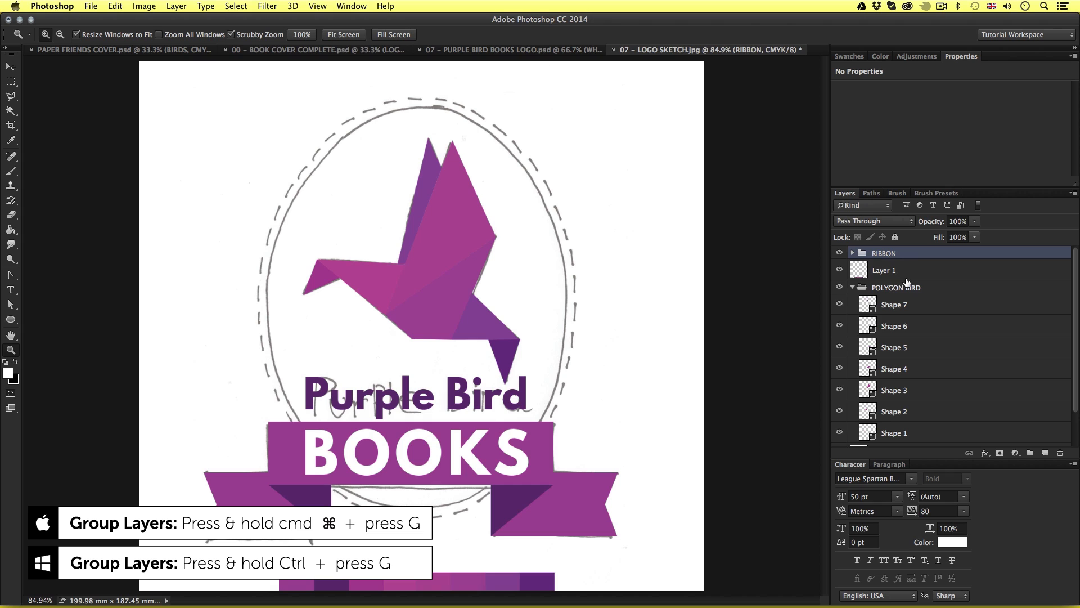
Collapse the POLYGON BIRD group and toggle the RIBBON group's visibility off and on to check its contents.
left_click(852, 287)
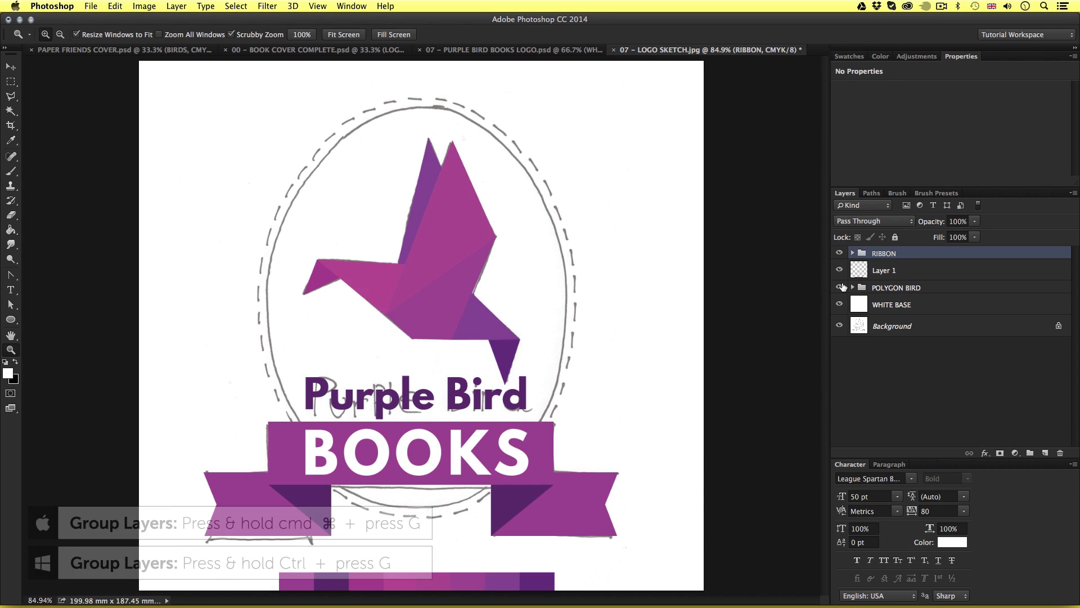
left_click(840, 254)
left_click(839, 255)
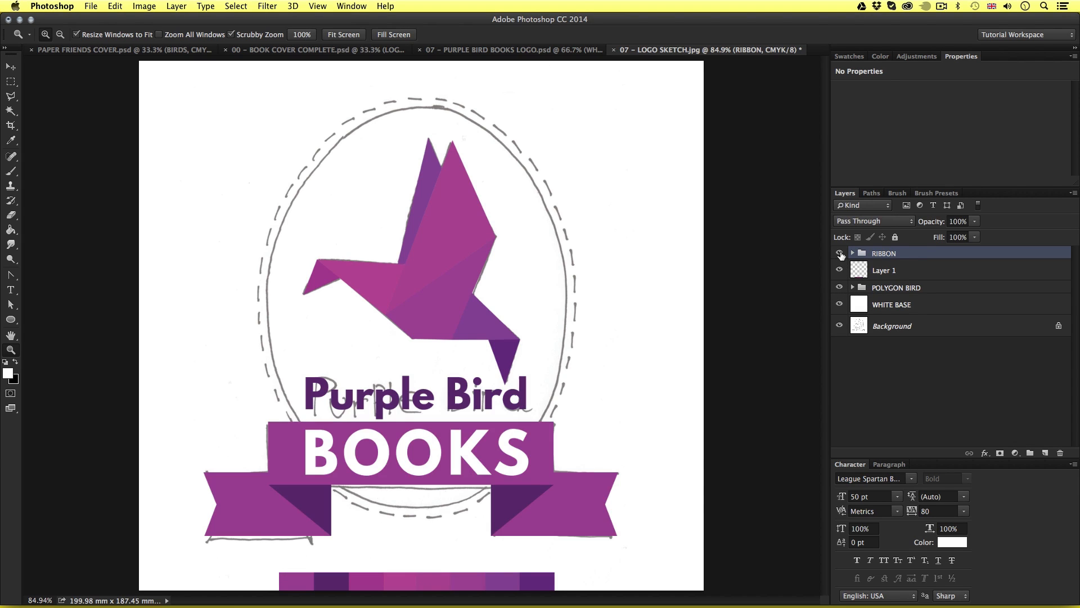
Nudge the POLYGON BIRD group left and slightly up to centre the bird above the lettering.
left_click(907, 287)
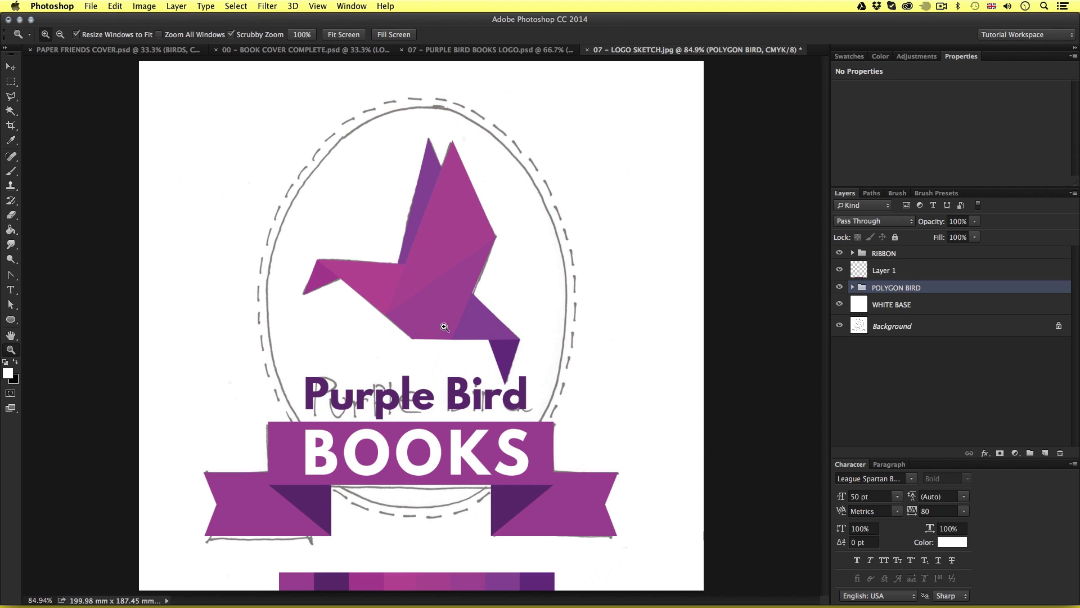
left_click_drag(440, 329, 455, 313)
key("v")
key("Left")
key("Left")
key("Left")
key("Left")
key("Left")
key("Left")
key("Left")
key("Left")
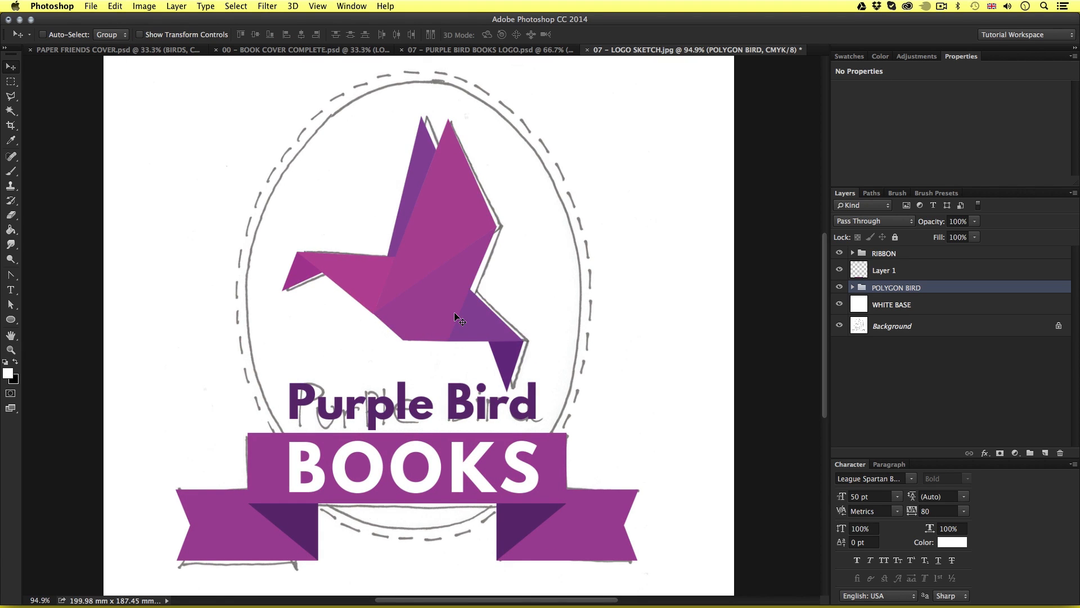
key("Up")
key("Up")
key("Up")
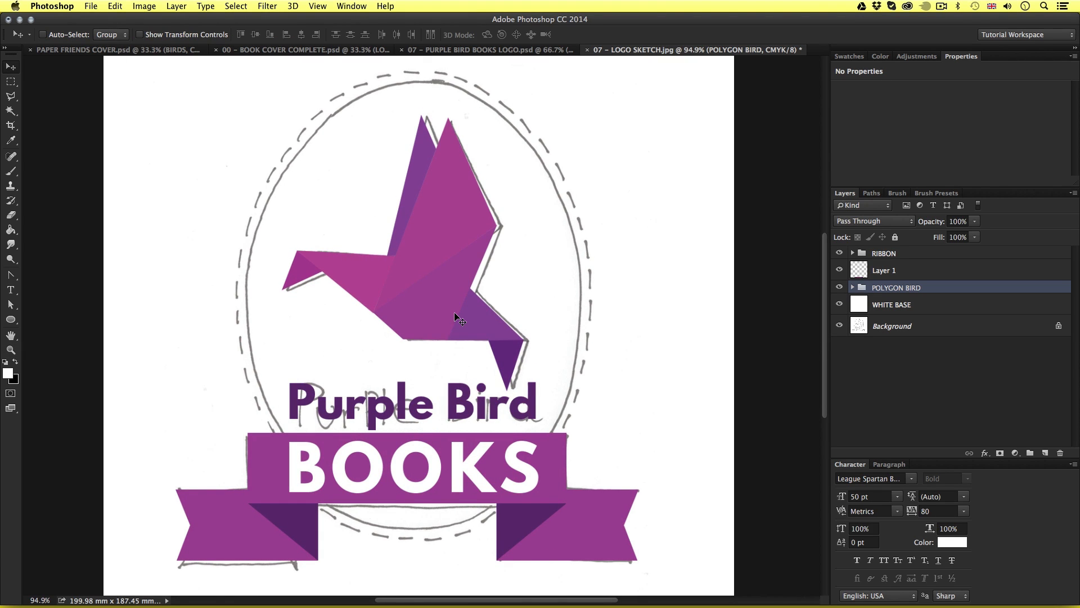
Select the WHITE BASE layer and toggle its visibility off and on to check its effect on the sketch.
key("z")
left_click(441, 356, "alt")
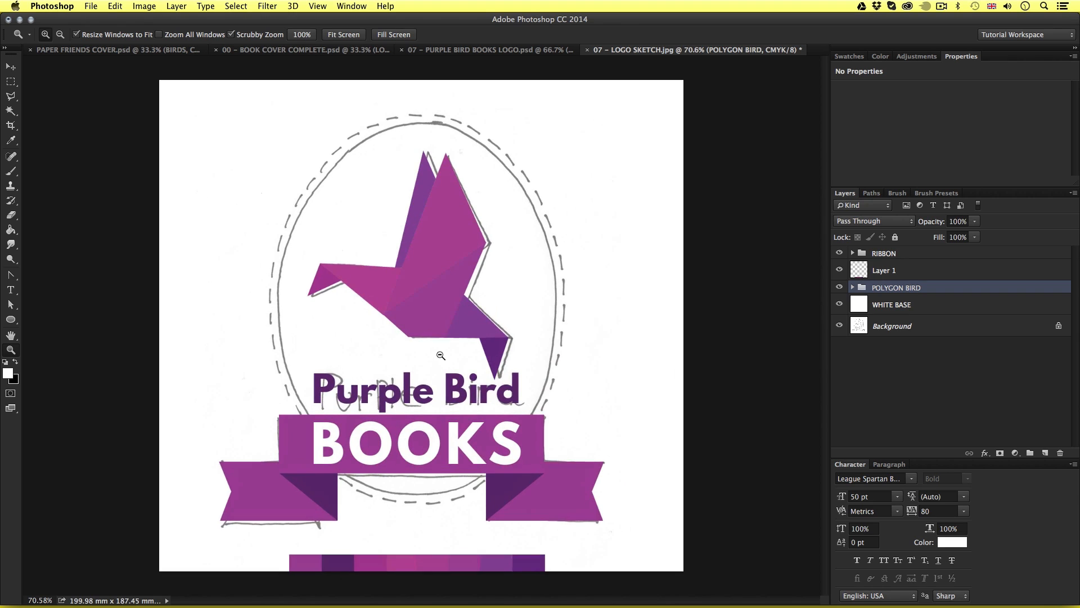
left_click(440, 355)
key("v")
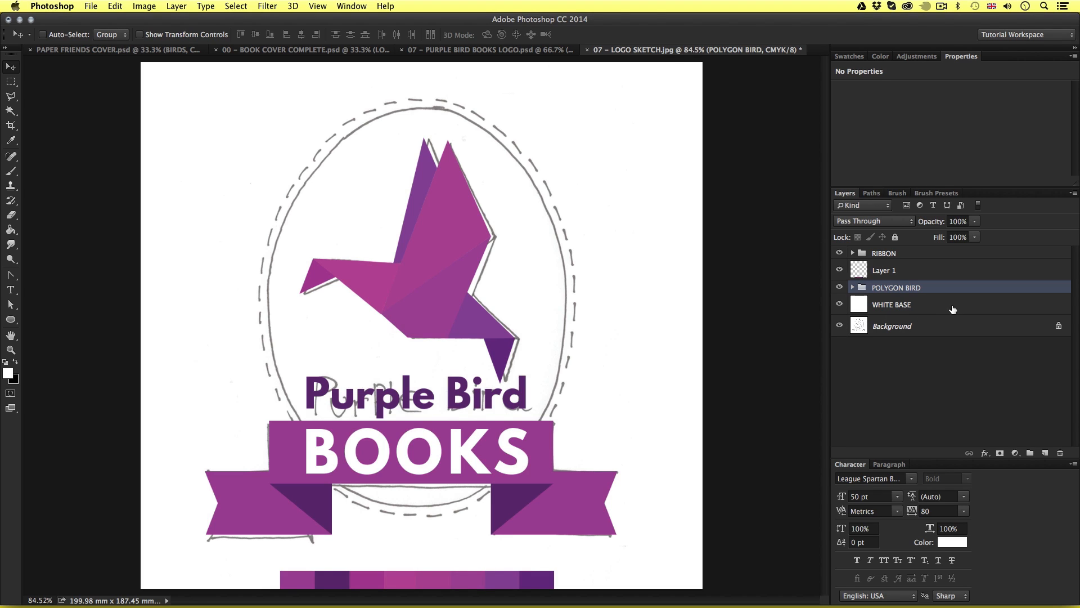
left_click(849, 308)
left_click(840, 305)
left_click(839, 305)
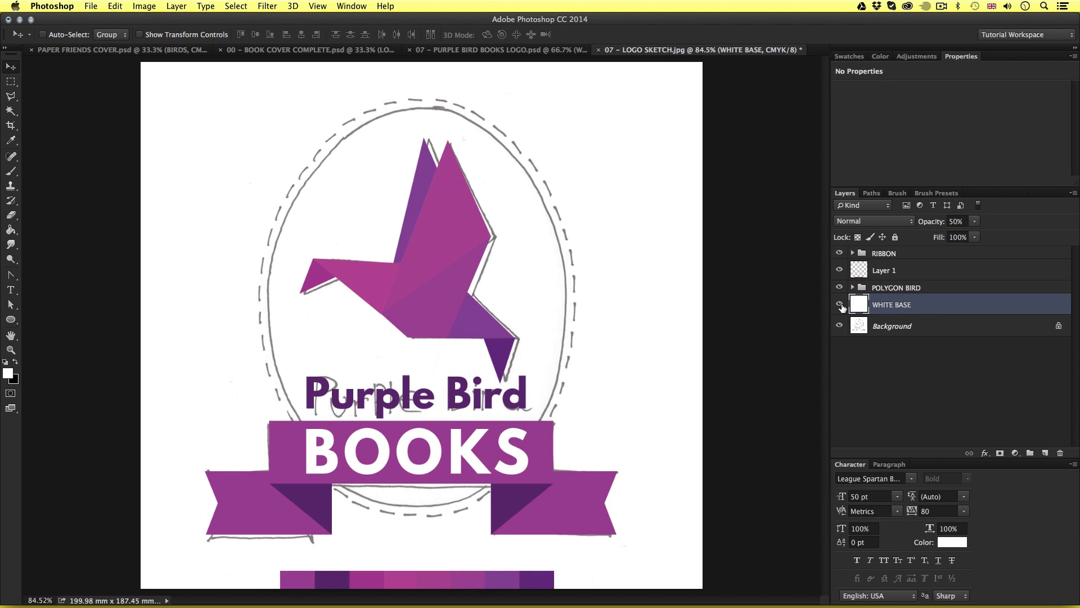
Add a Color Overlay in light grey (e4e4e5) to the WHITE BASE layer.
double_click(967, 306)
left_click_drag(333, 231, 618, 211)
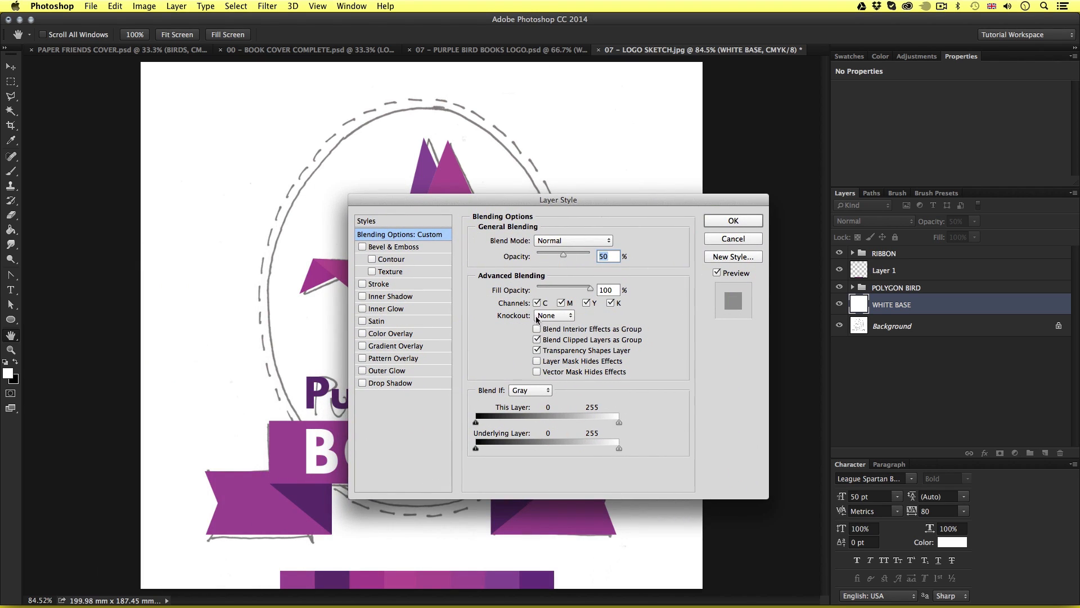
left_click(397, 333)
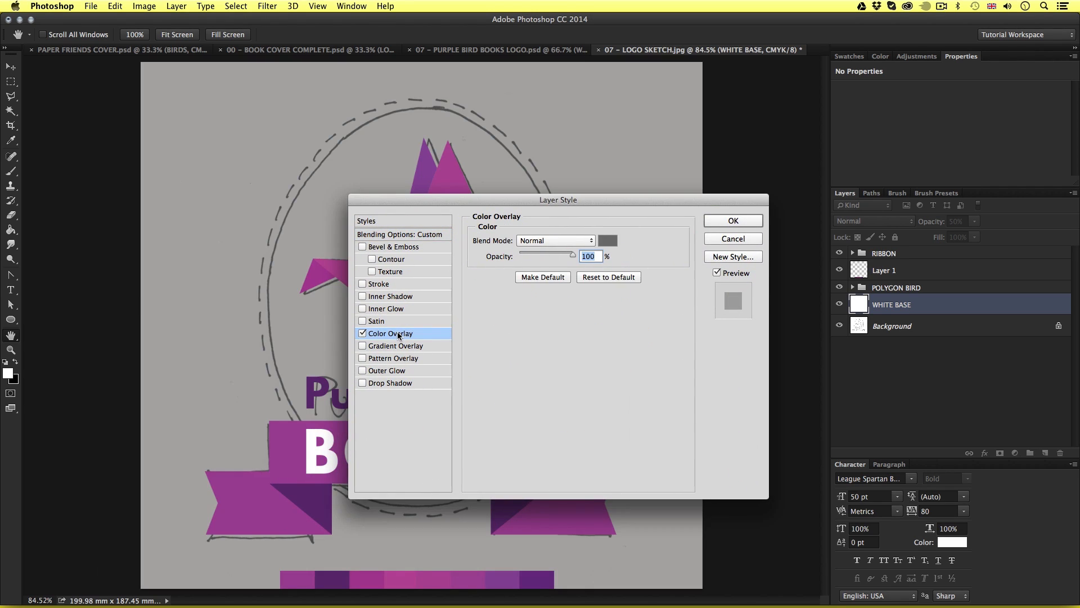
left_click(609, 241)
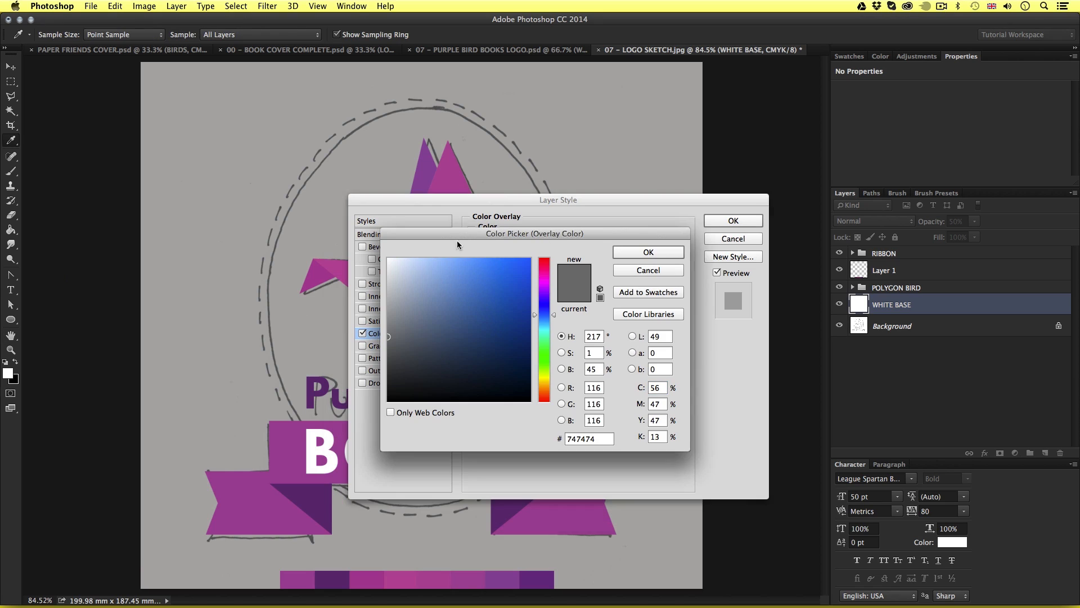
left_click(389, 265)
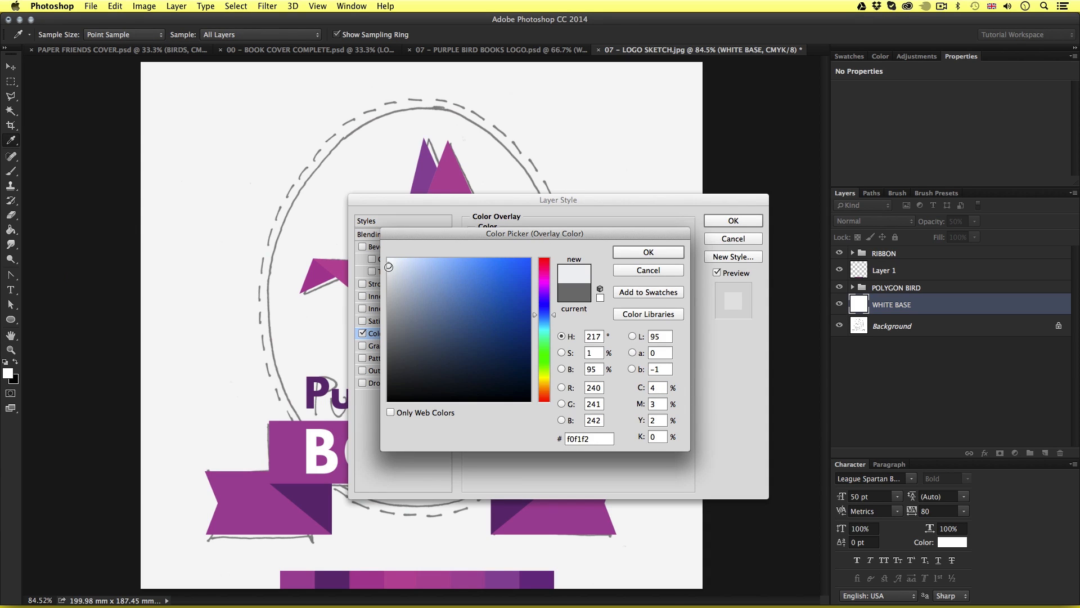
left_click(389, 268)
left_click_drag(388, 272, 389, 272)
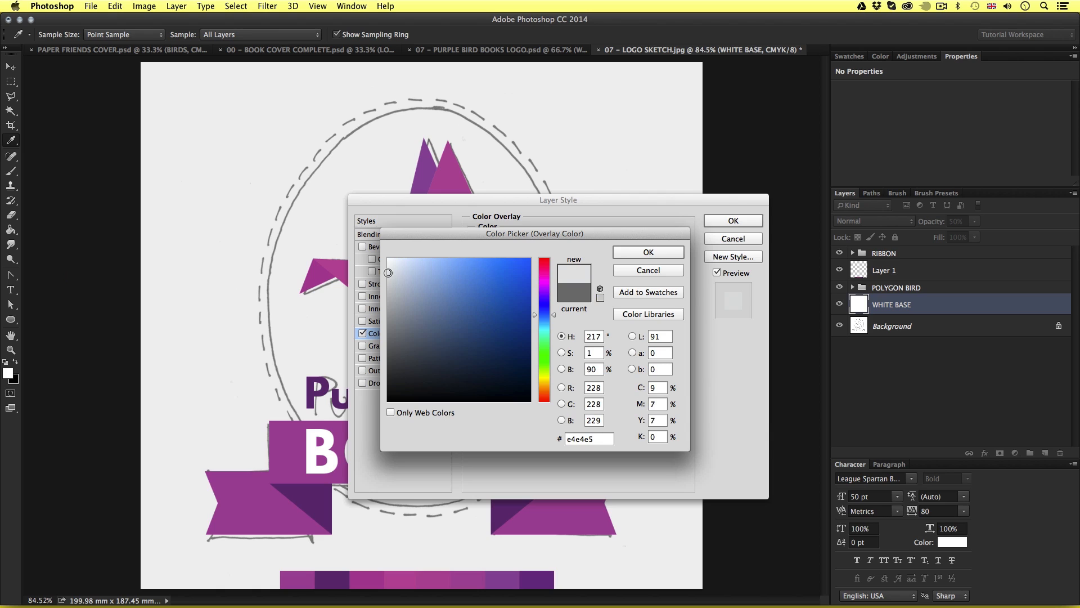
left_click(661, 251)
left_click(734, 221)
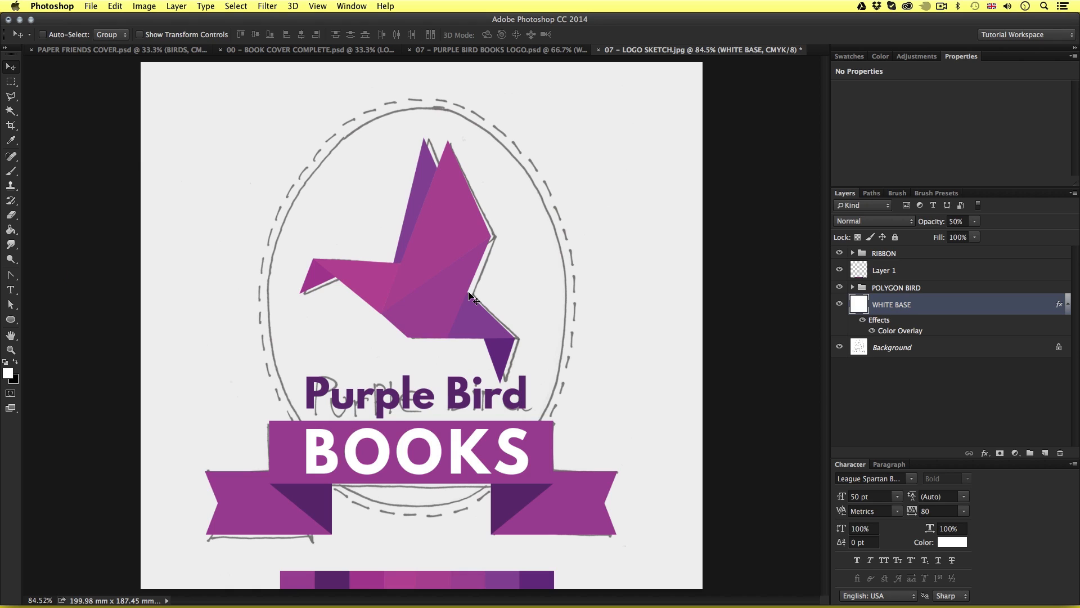
Draw a white ellipse without stroke, about 619 by 765 px, behind the bird over the sketched inner oval.
left_click(10, 319)
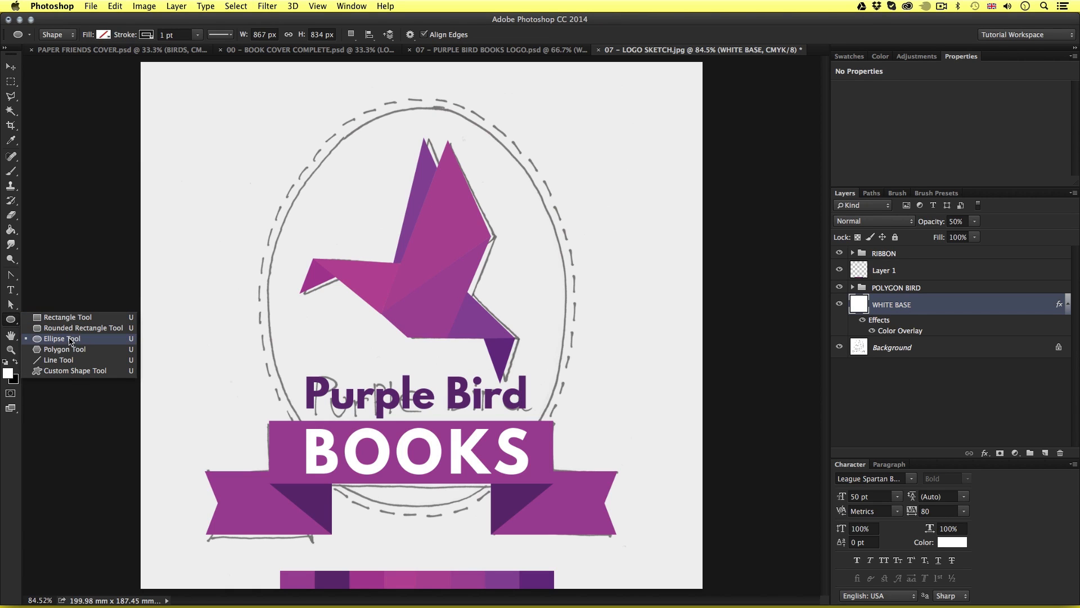
left_click(69, 339)
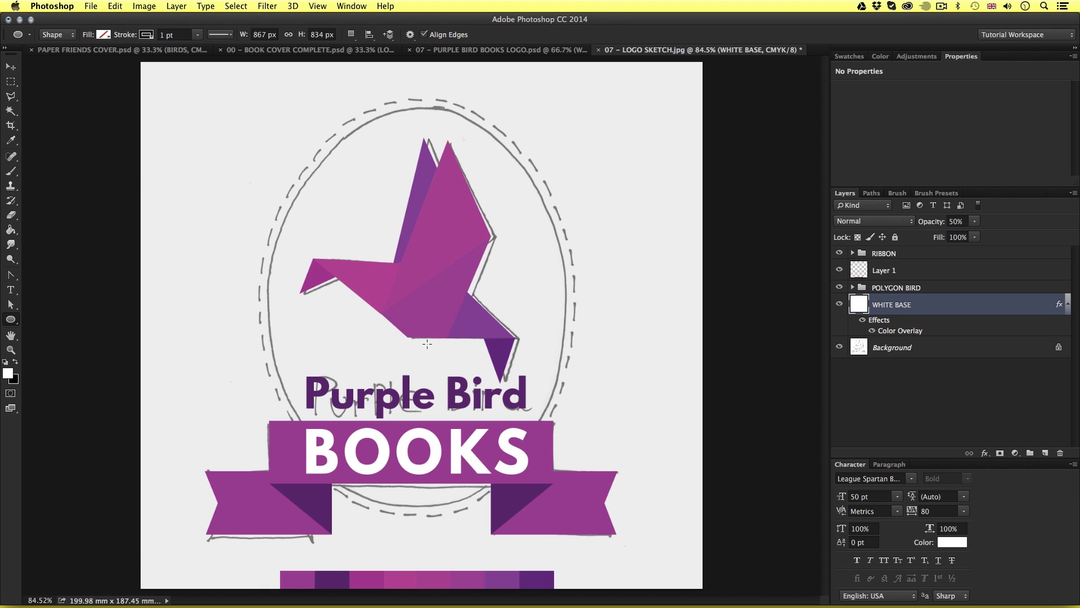
left_click(104, 34)
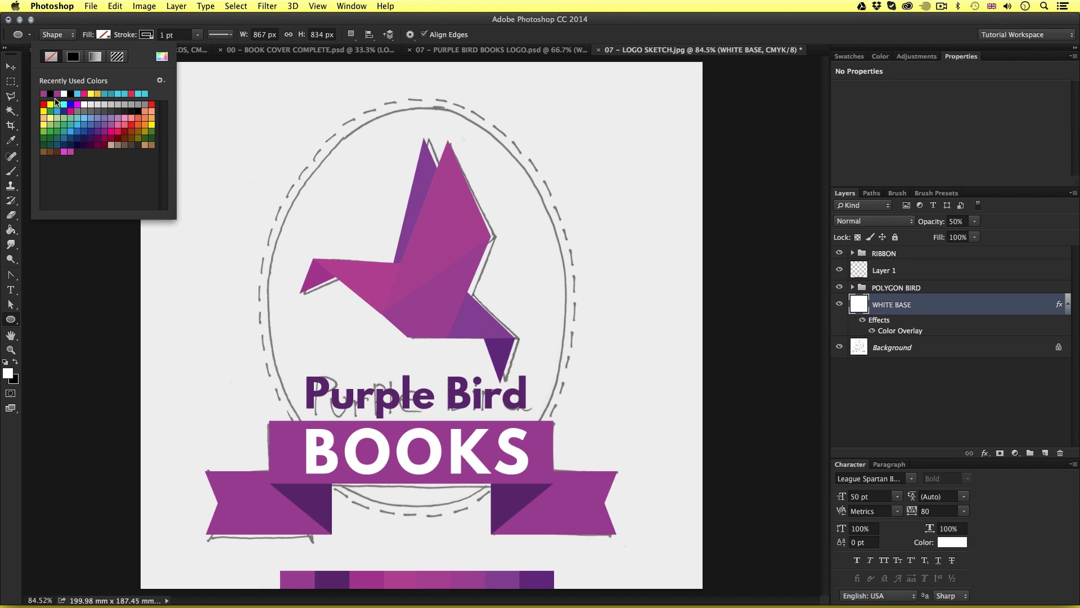
left_click(65, 94)
left_click(151, 36)
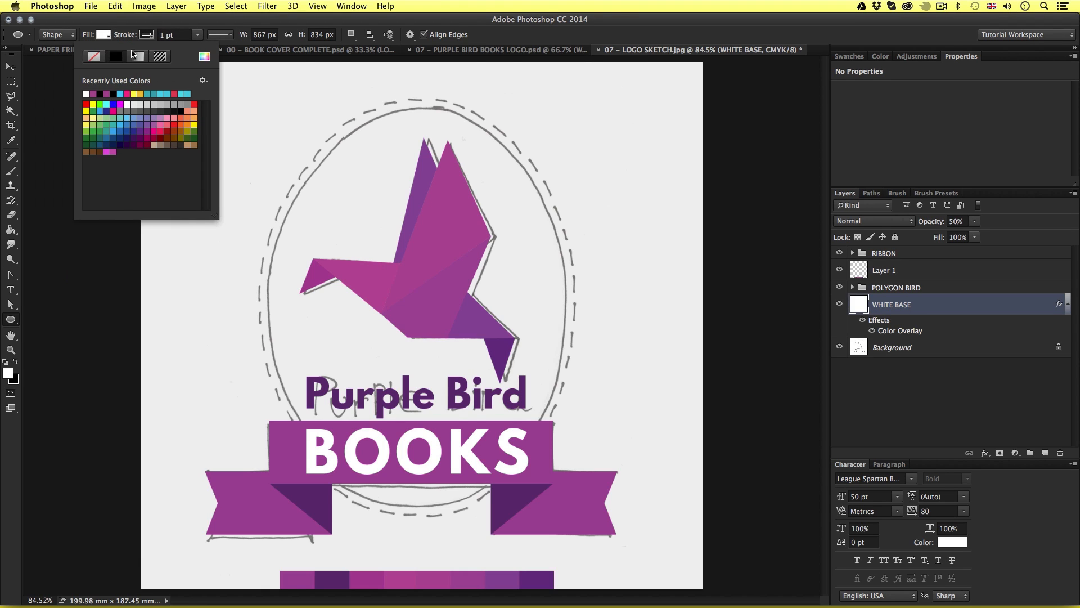
left_click(268, 163)
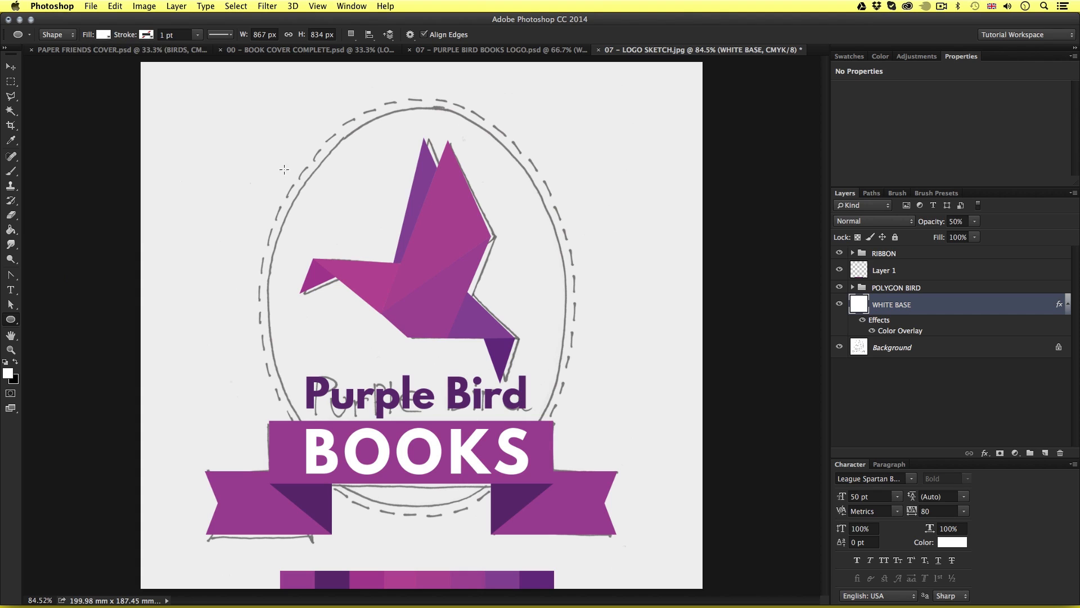
left_click_drag(417, 304, 559, 483)
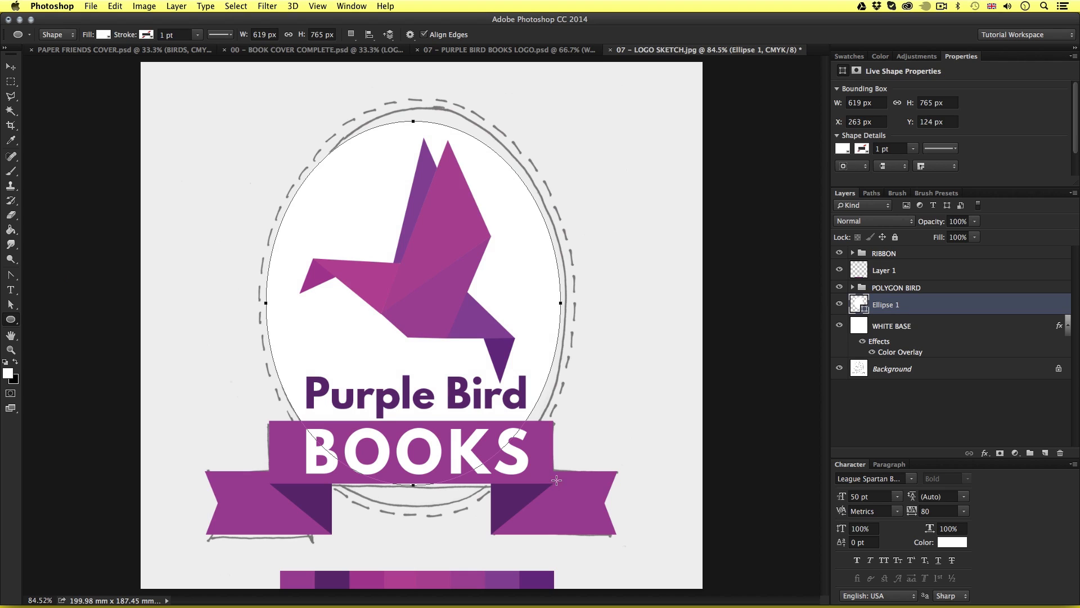
Stretch the white ellipse to about 628 by 817 px so it fits the sketched inner oval.
key("super+t")
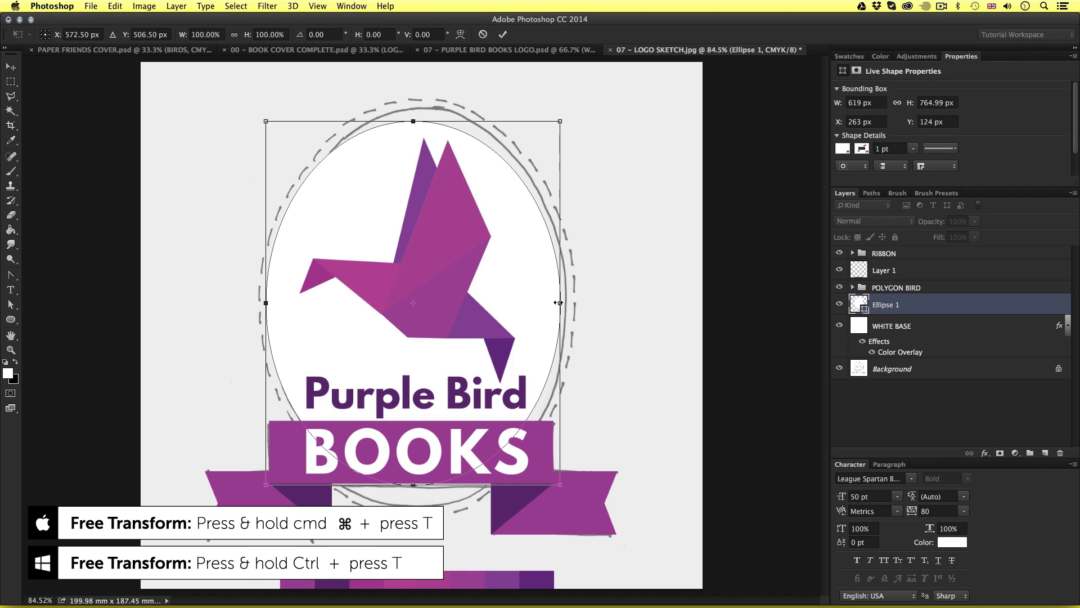
left_click_drag(560, 303, 565, 303)
left_click_drag(415, 121, 416, 116)
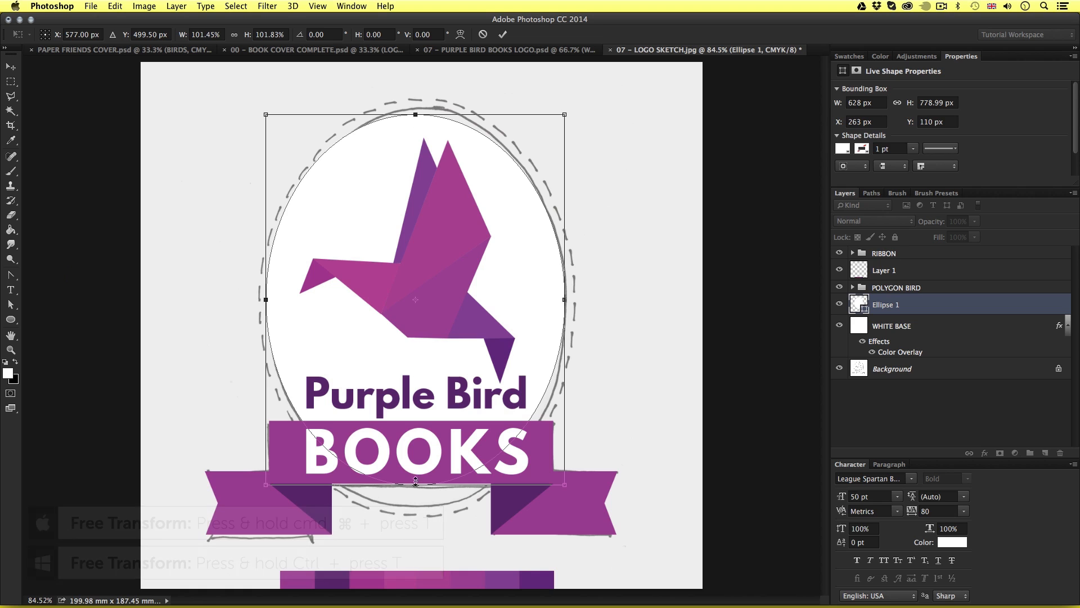
left_click_drag(415, 484, 415, 505)
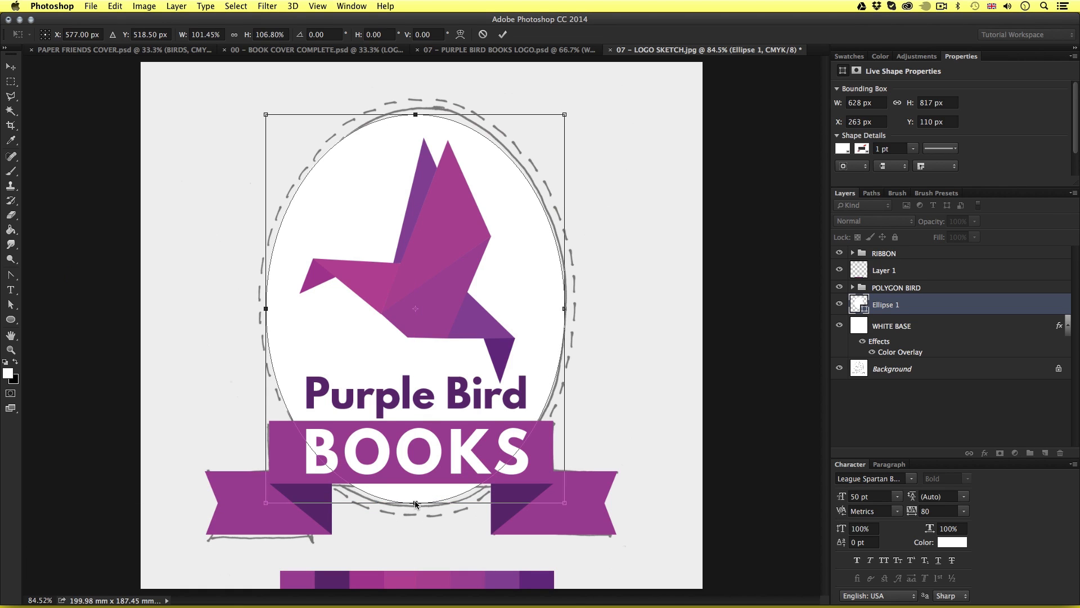
key("Return")
Hide the Background layer containing the scanned sketch.
key("z")
left_click_drag(422, 313, 436, 297)
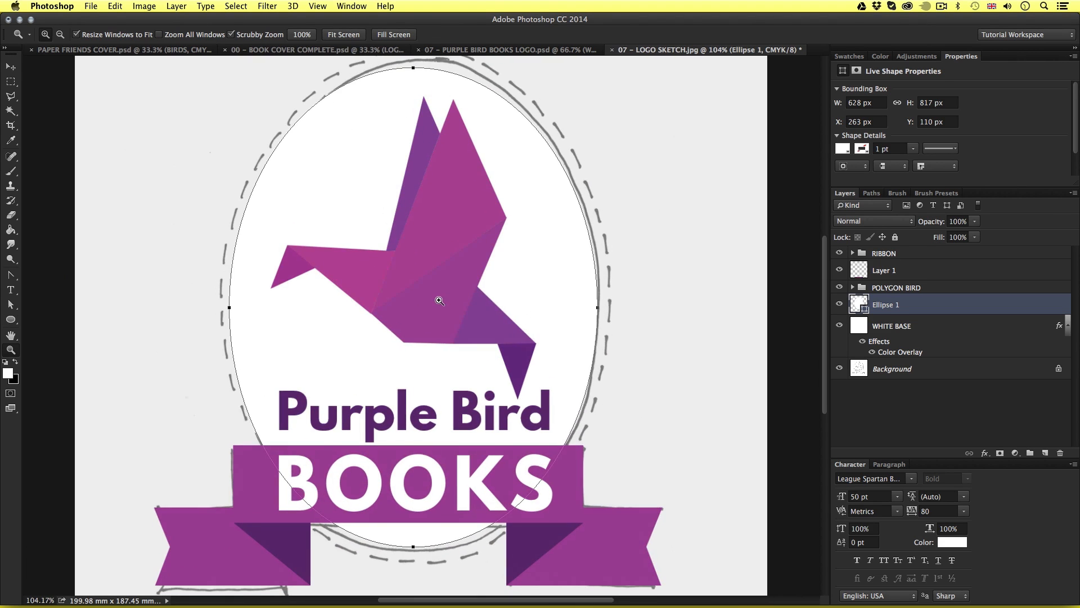
key("v")
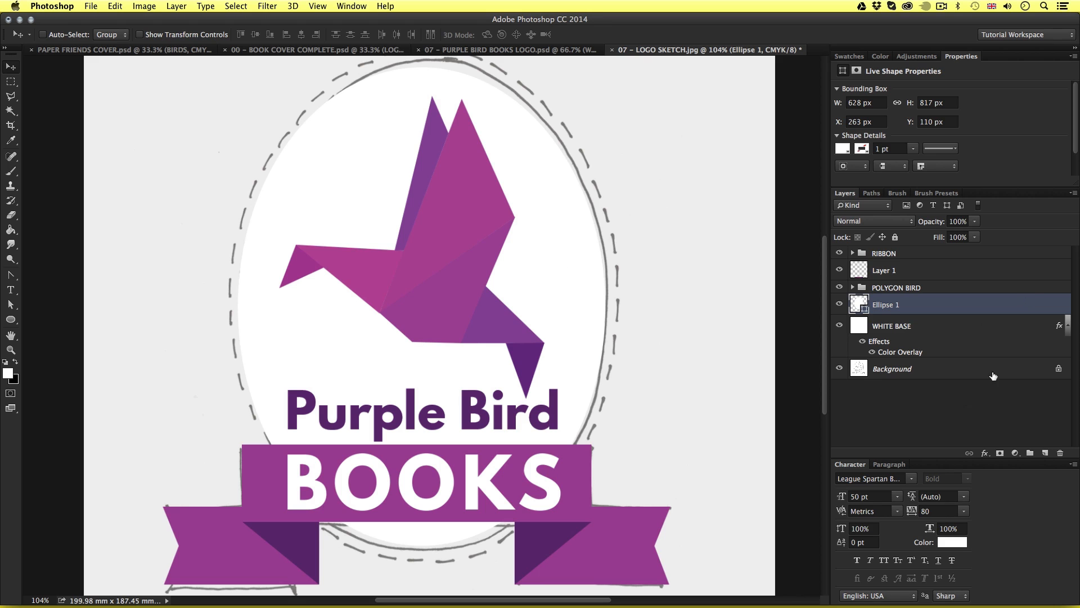
left_click(935, 372)
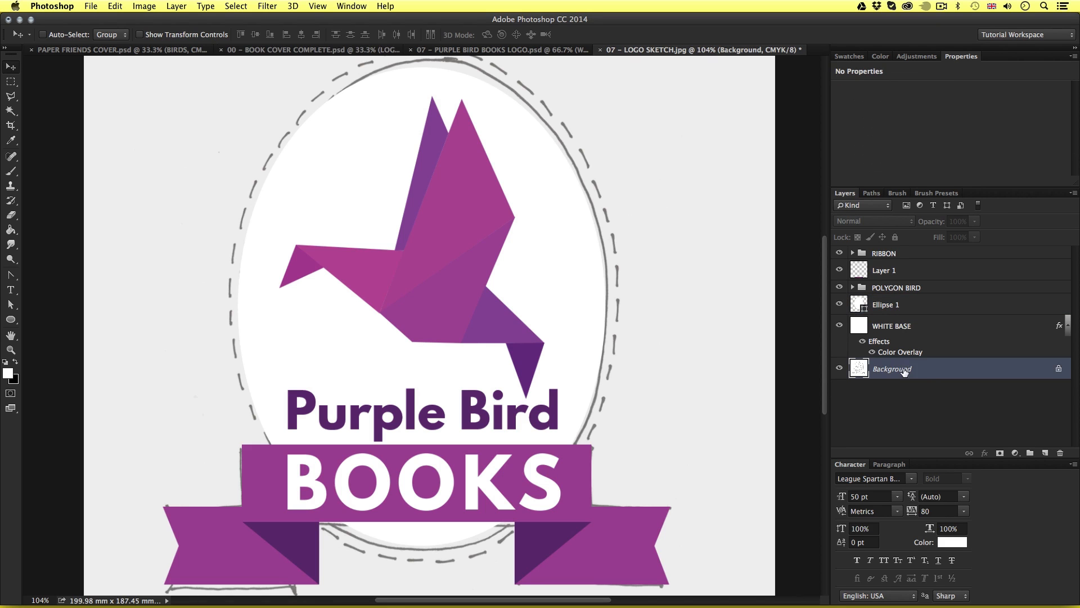
left_click(839, 369)
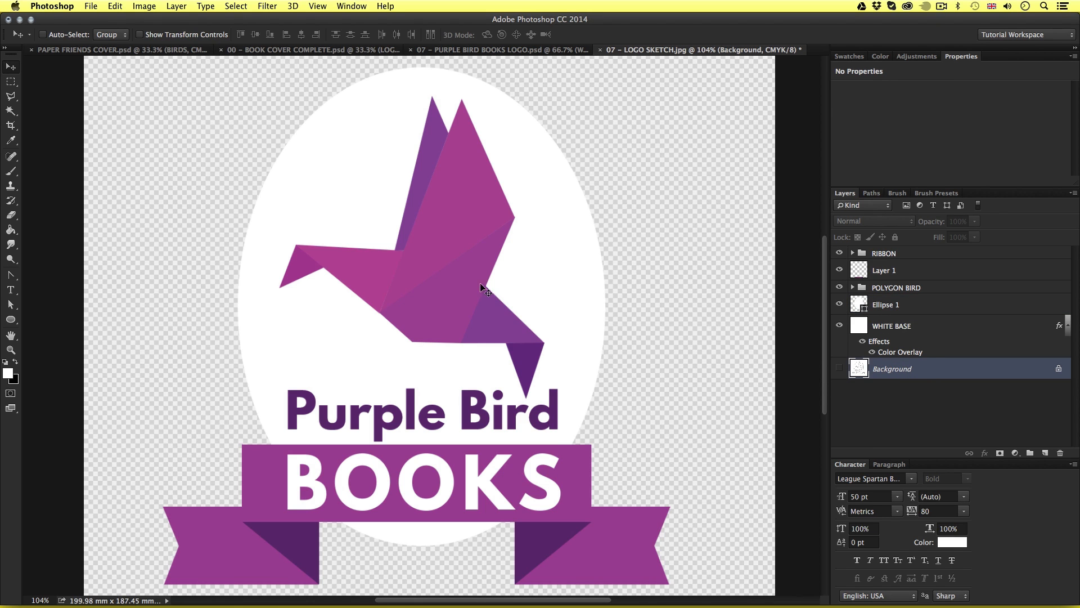
key("z")
left_click_drag(467, 317, 536, 222)
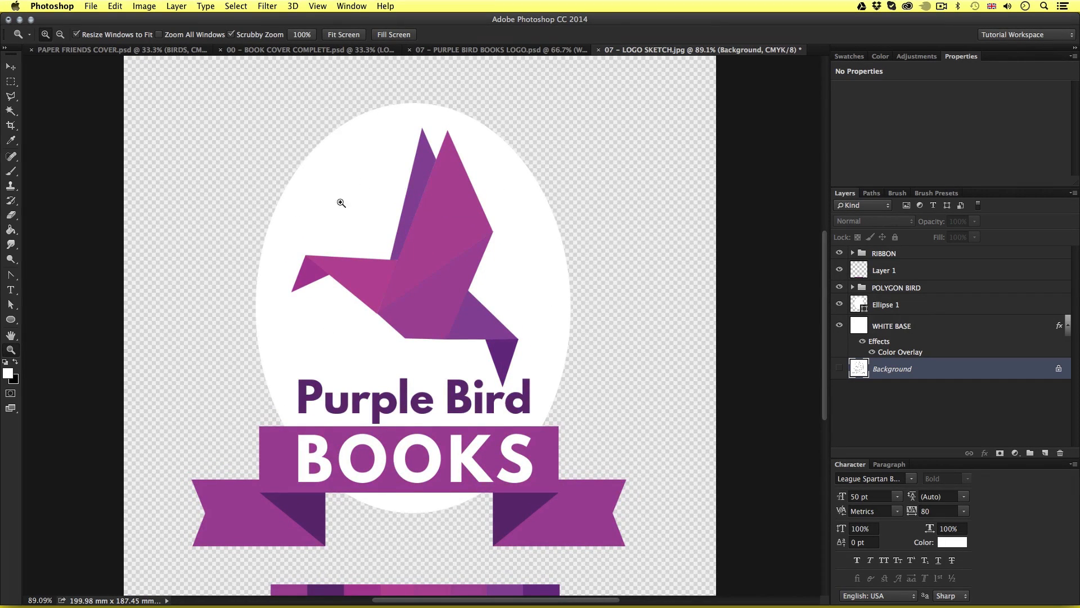
left_click_drag(450, 307, 460, 294)
key("v")
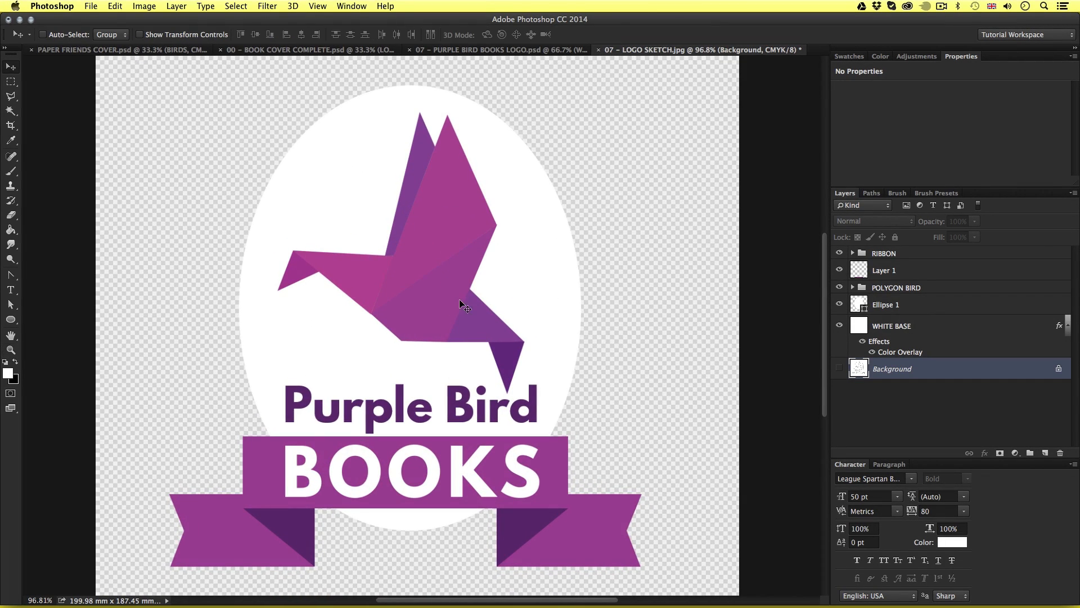
Duplicate the Ellipse 1 layer and set the copy's fill to none.
left_click(931, 307)
key("super+j")
key("a")
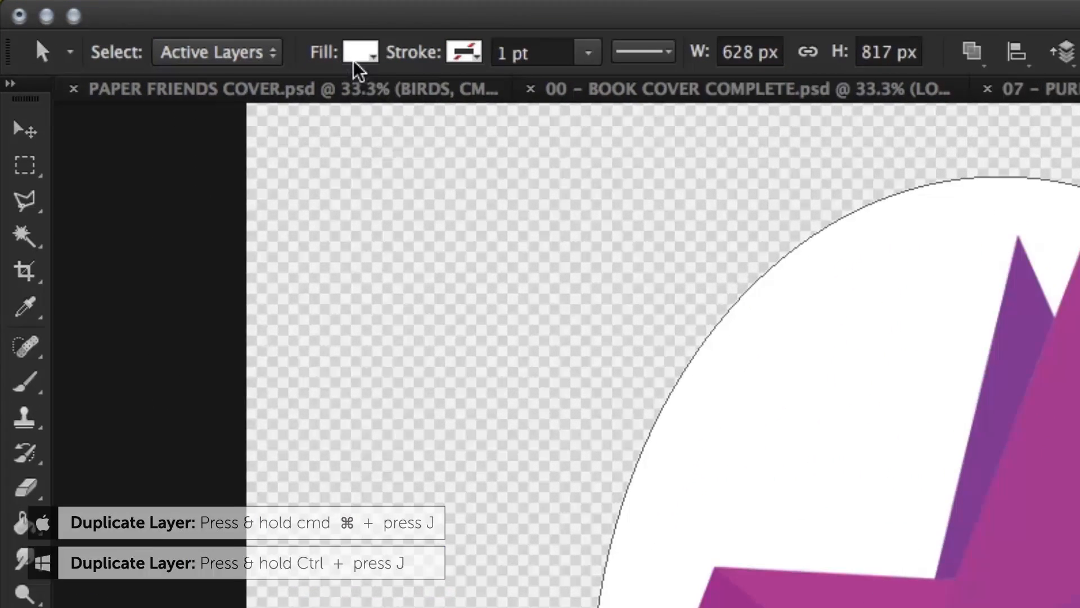
left_click(149, 35)
left_click(244, 108)
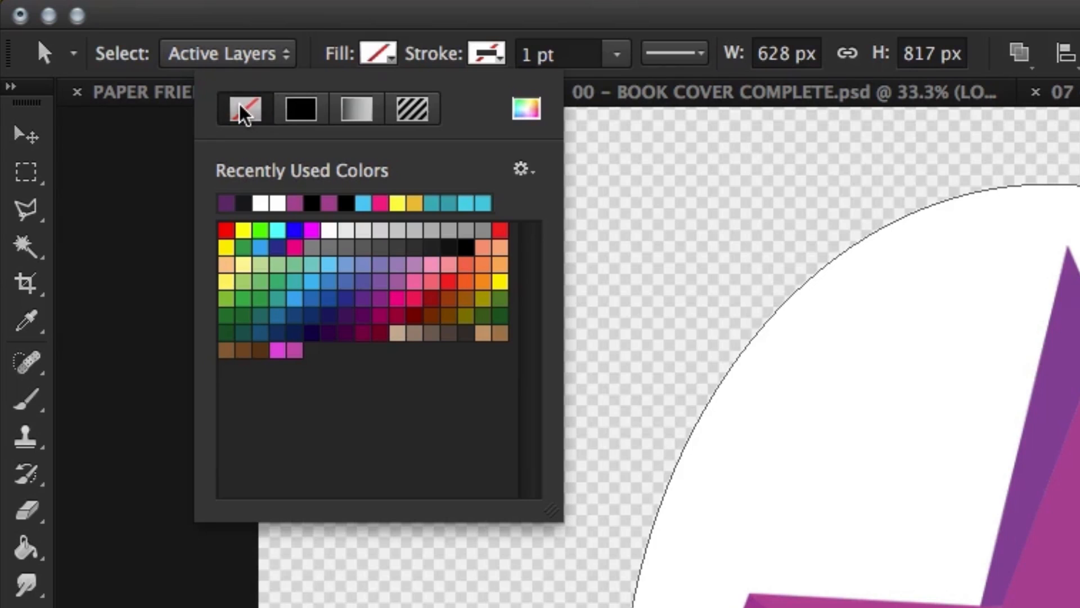
Set the copied ellipse's stroke to the dark purple (612774) sampled from the ribbon's folded section.
left_click(494, 58)
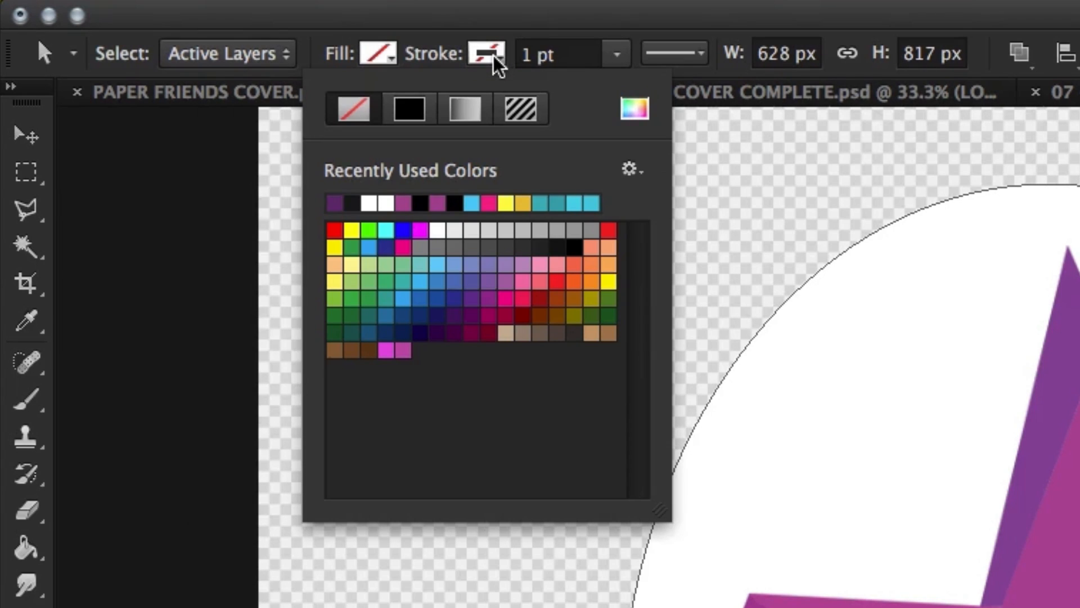
left_click(635, 112)
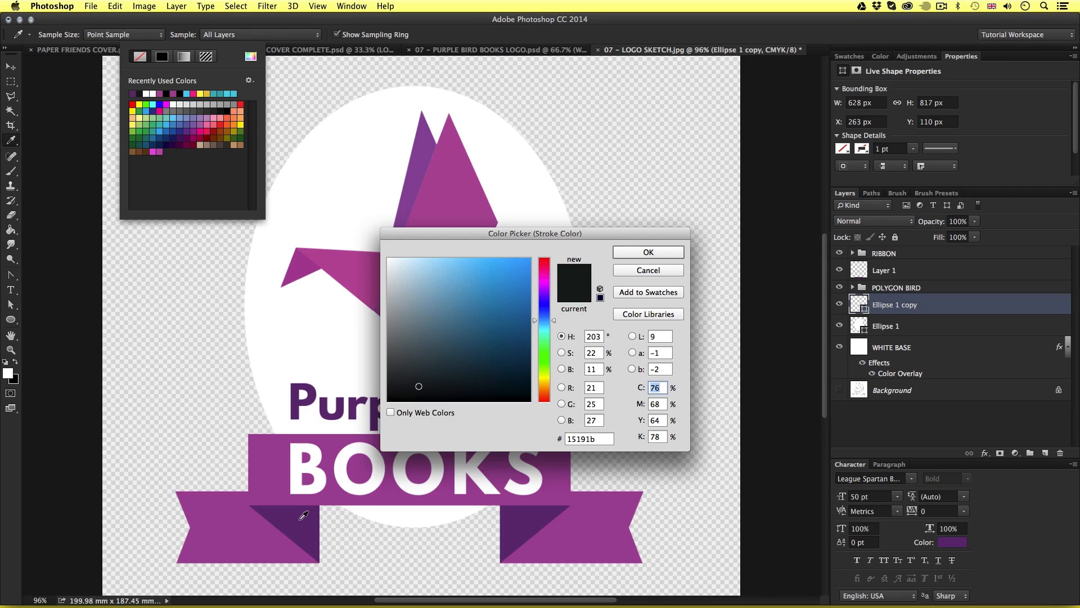
left_click(300, 523)
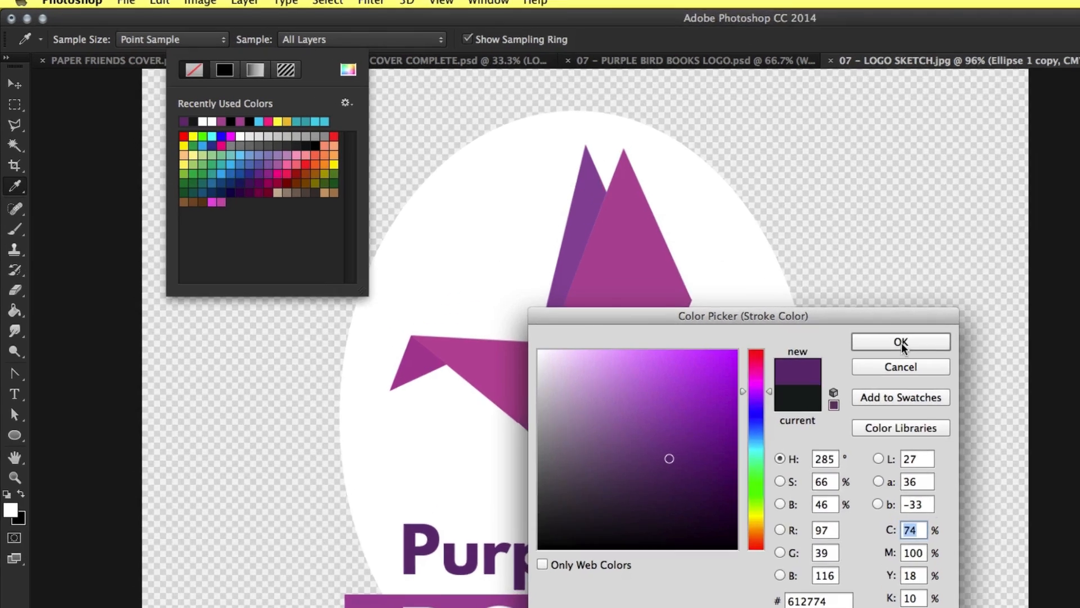
left_click(648, 252)
Make the copied ellipse's stroke a centre-aligned dashed line with dash 4 and gap 2, and set its width to 3 pt.
left_click(280, 35)
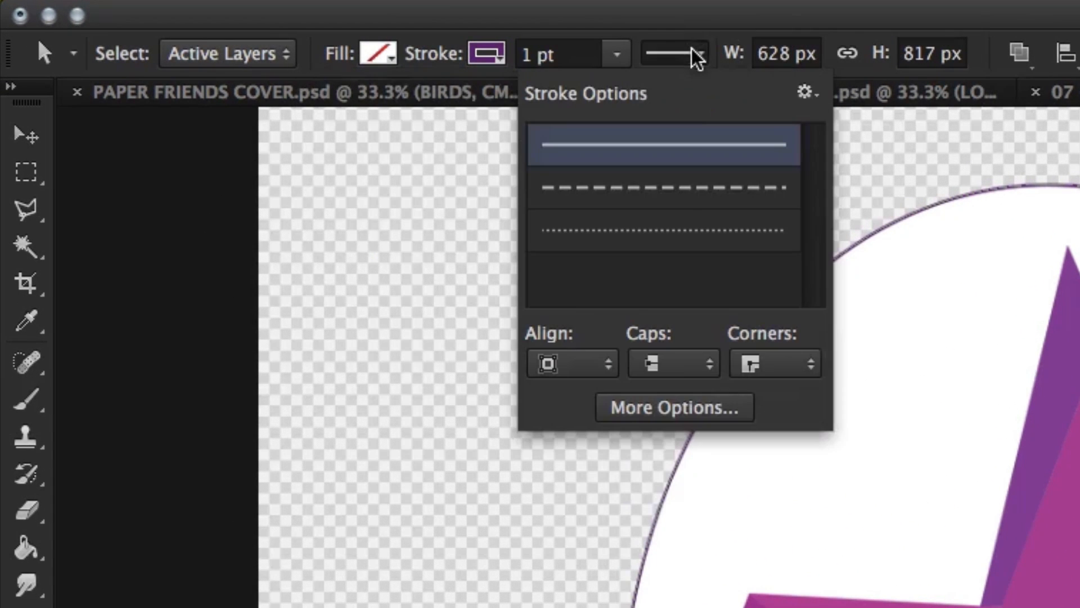
left_click(687, 193)
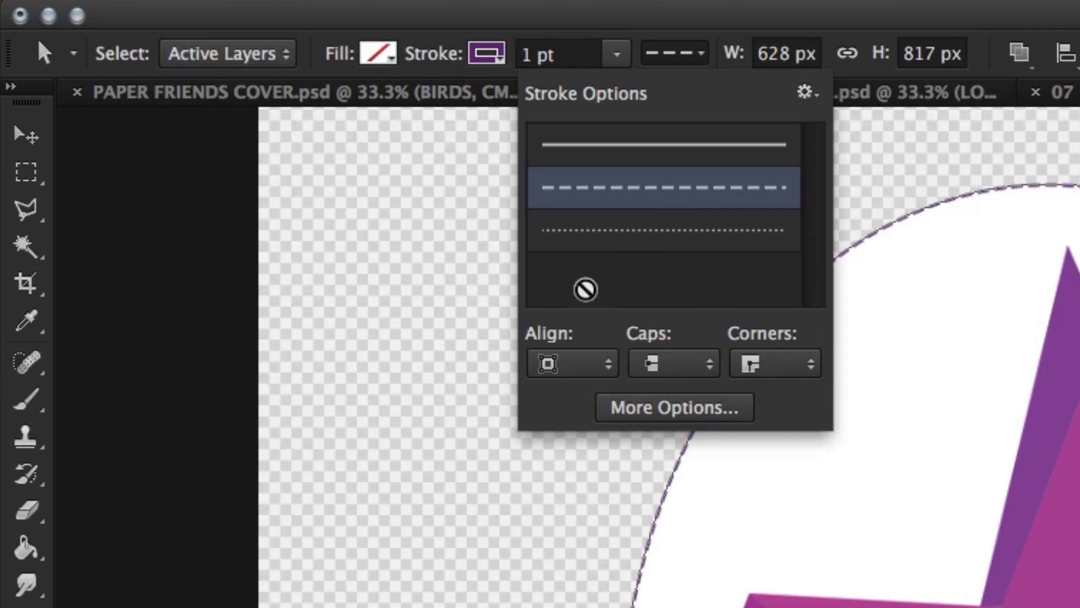
left_click(549, 364)
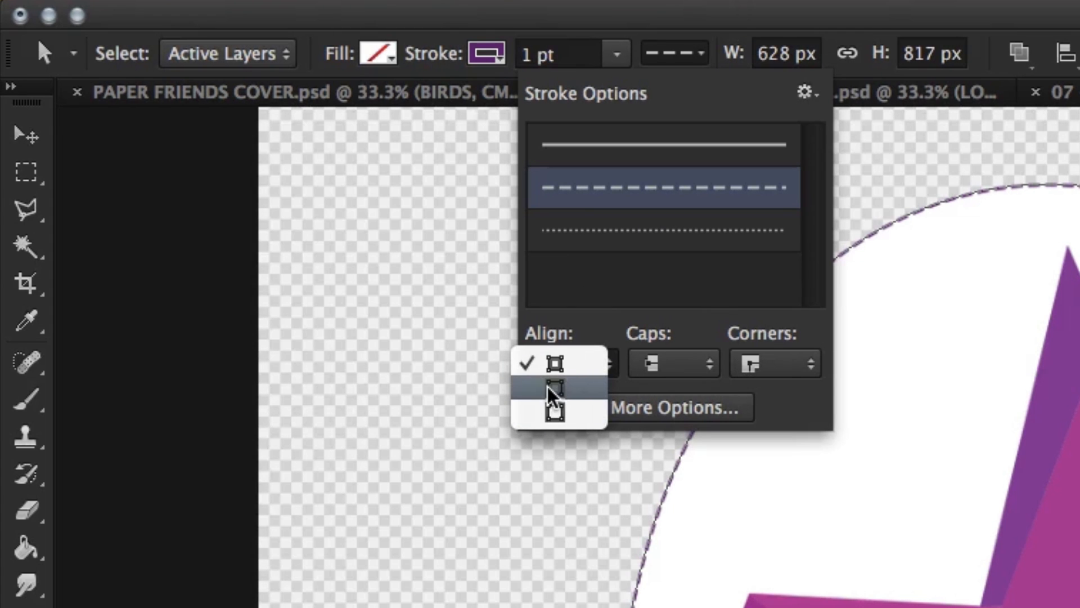
left_click(550, 390)
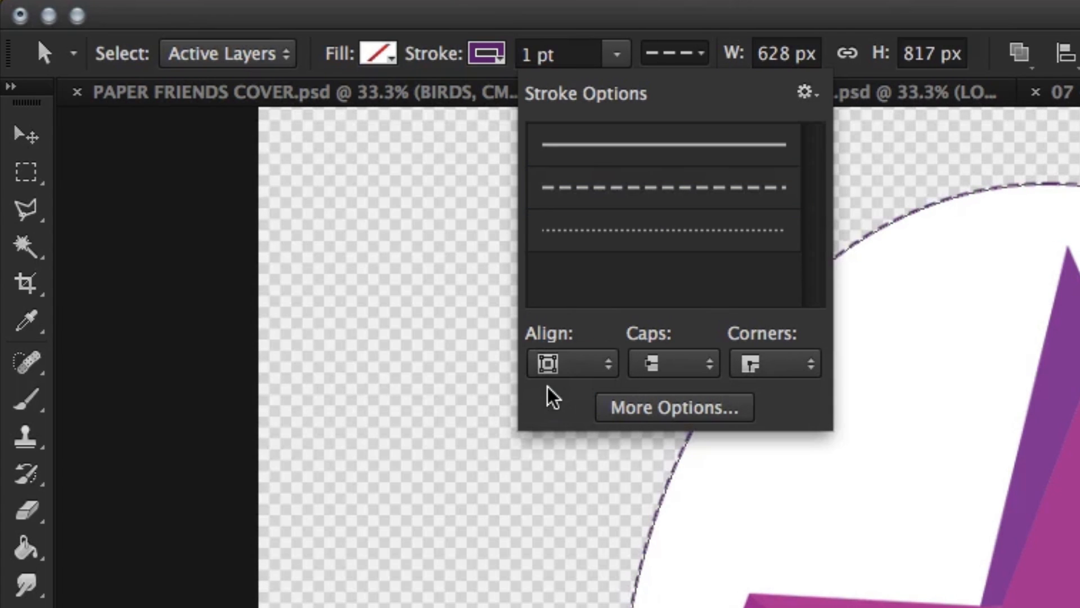
left_click(673, 409)
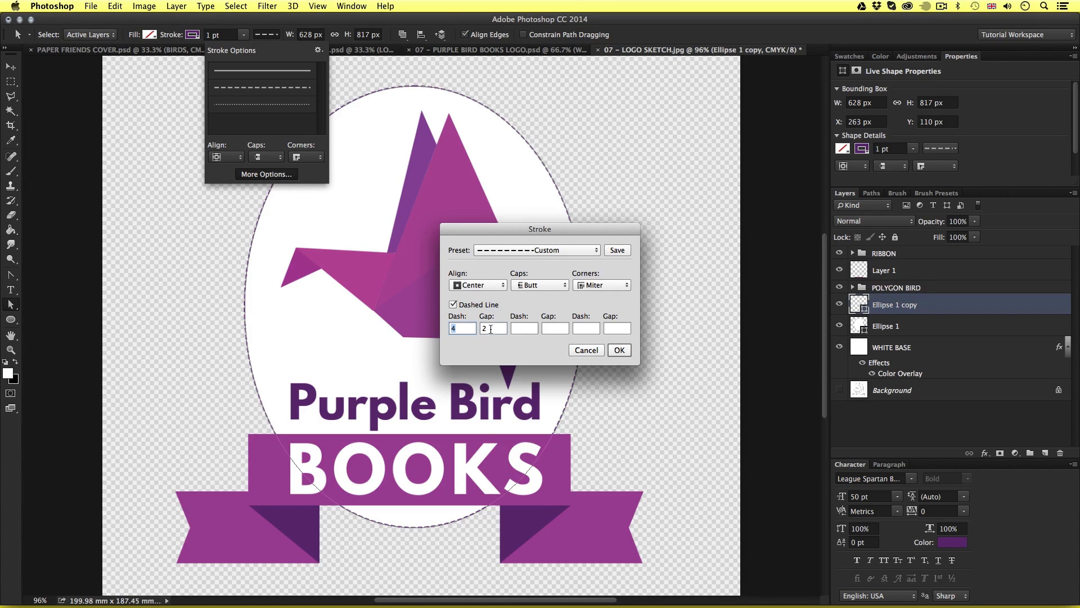
key("Tab")
left_click(619, 350)
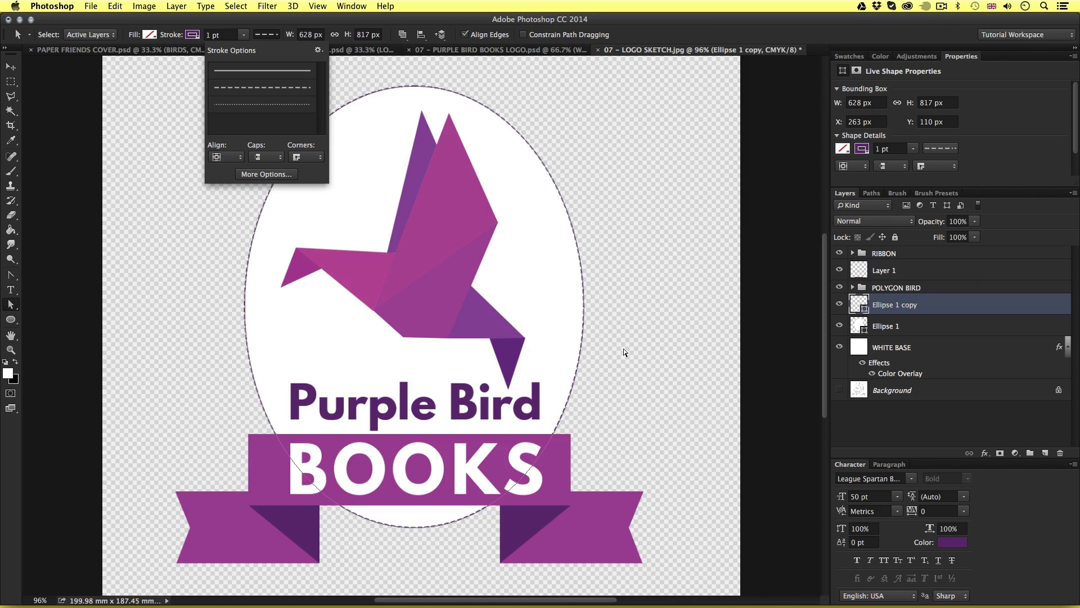
left_click(207, 35)
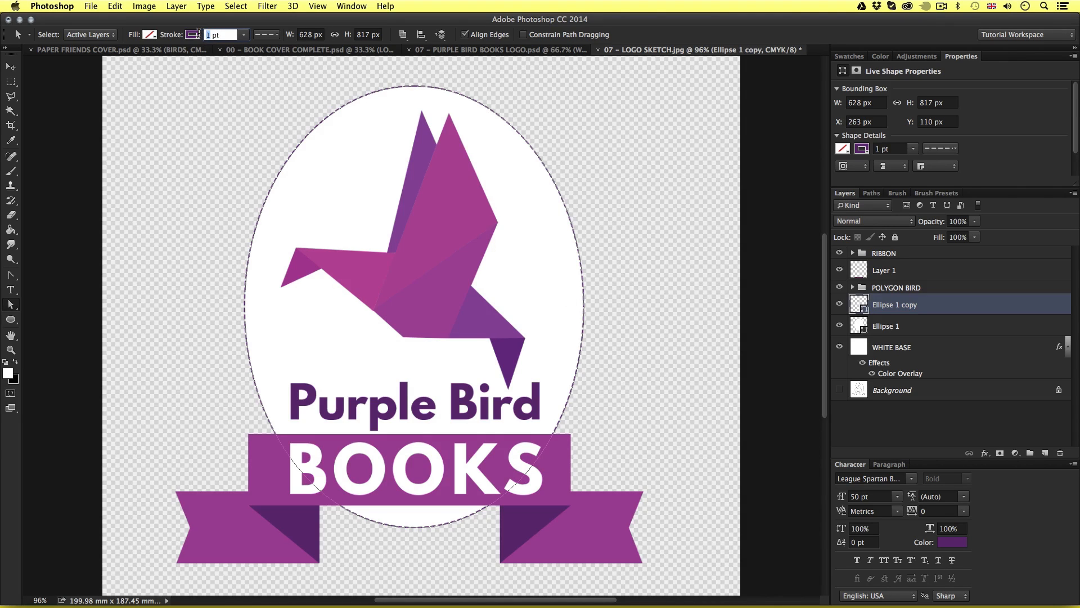
key("Return")
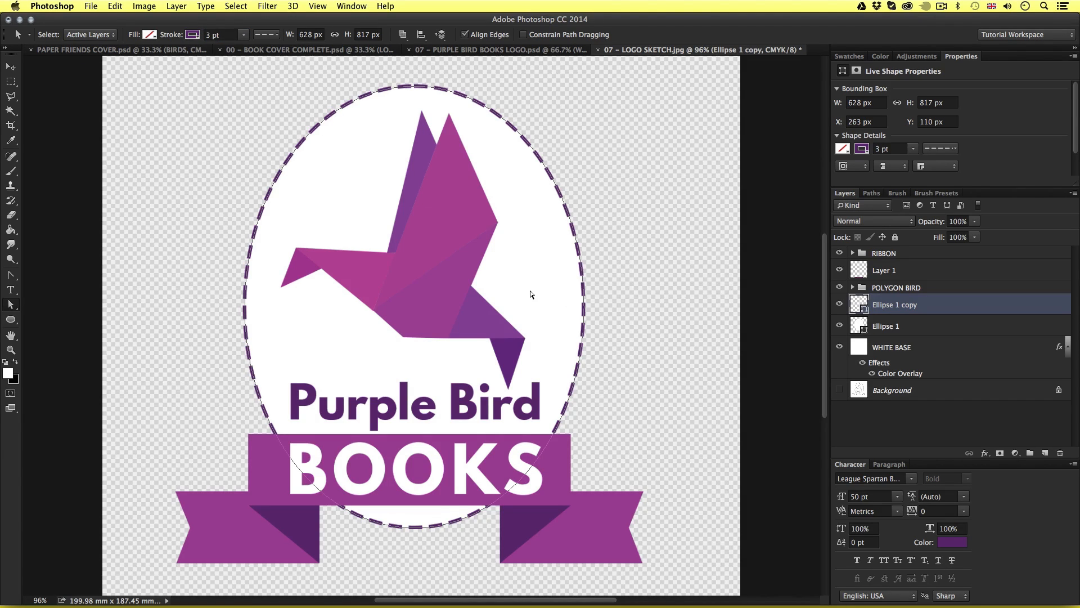
Scale the dashed ellipse up around its centre to about 660 by 858 px so it surrounds the white oval.
key("super+t")
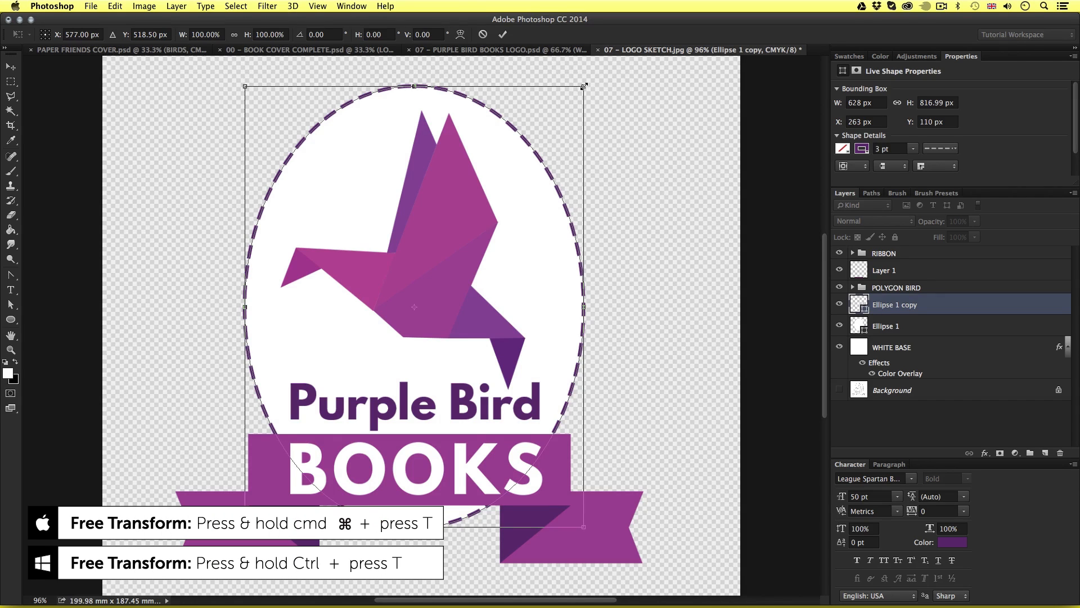
left_click_drag(584, 86, 593, 72)
left_click_drag(591, 75, 594, 76)
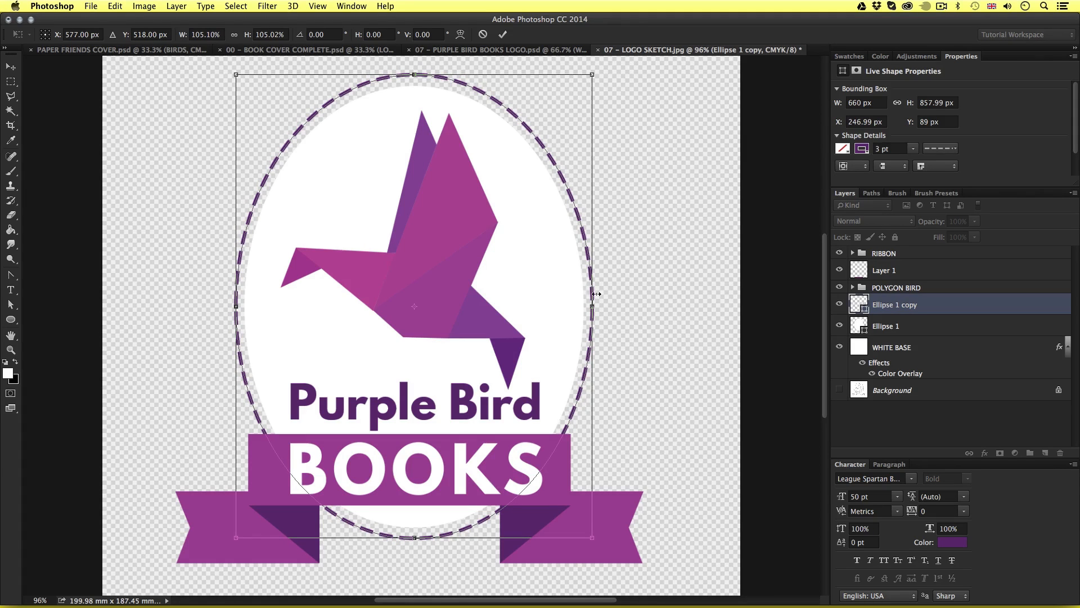
key("Return")
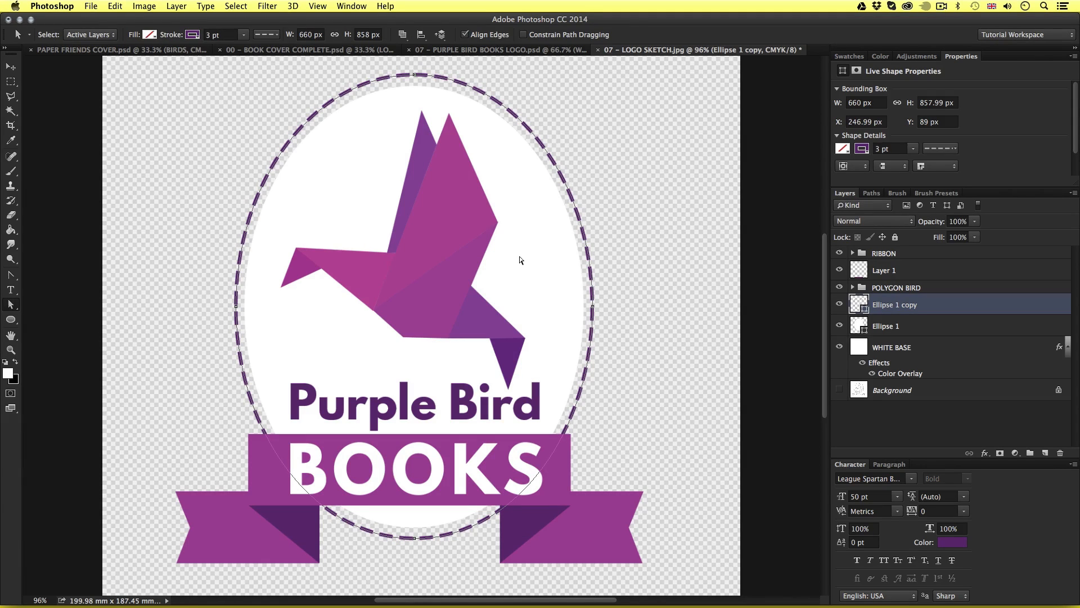
Nudge the POLYGON BIRD group and the Purple Bird text slightly up inside the oval.
key("v")
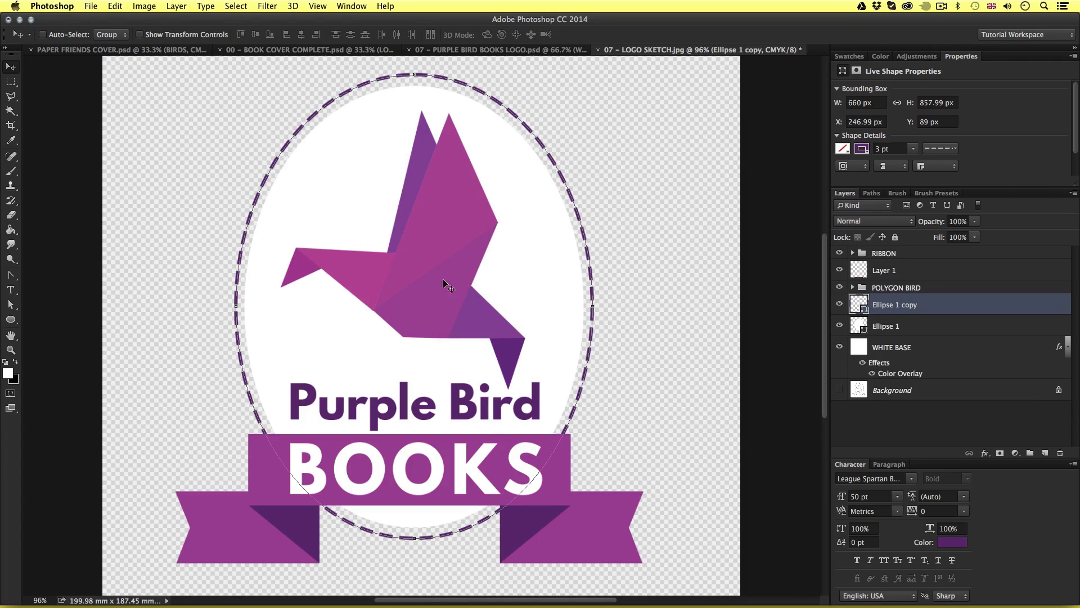
right_click(442, 258)
left_click(457, 275)
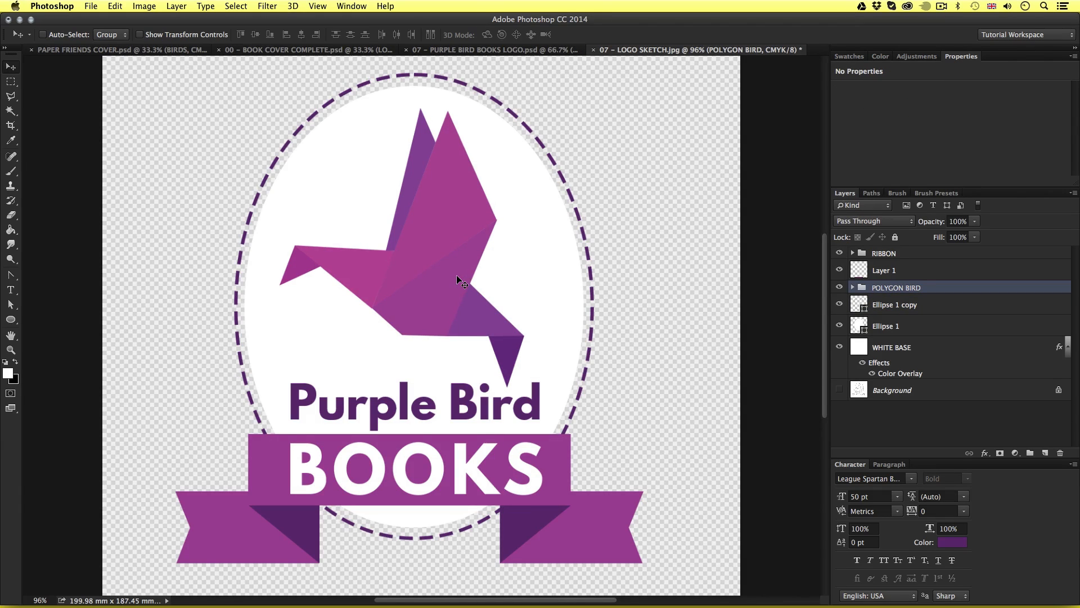
right_click(416, 403)
left_click(419, 401)
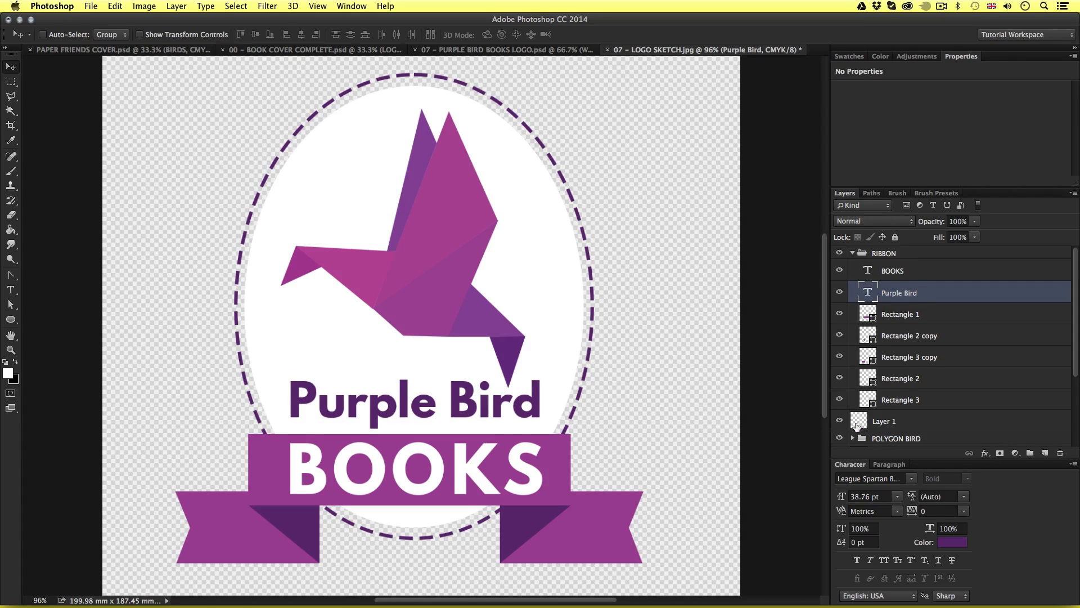
Hide the WHITE BASE layer and Layer 1, and collapse the RIBBON group.
scroll(856, 378, "down", 5)
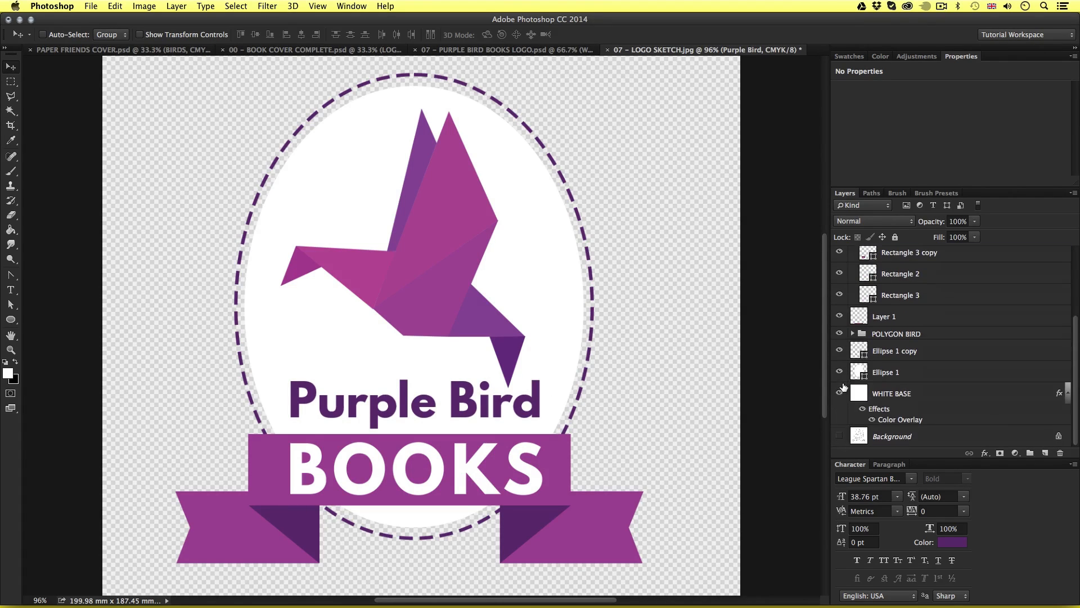
scroll(883, 350, "up", 5)
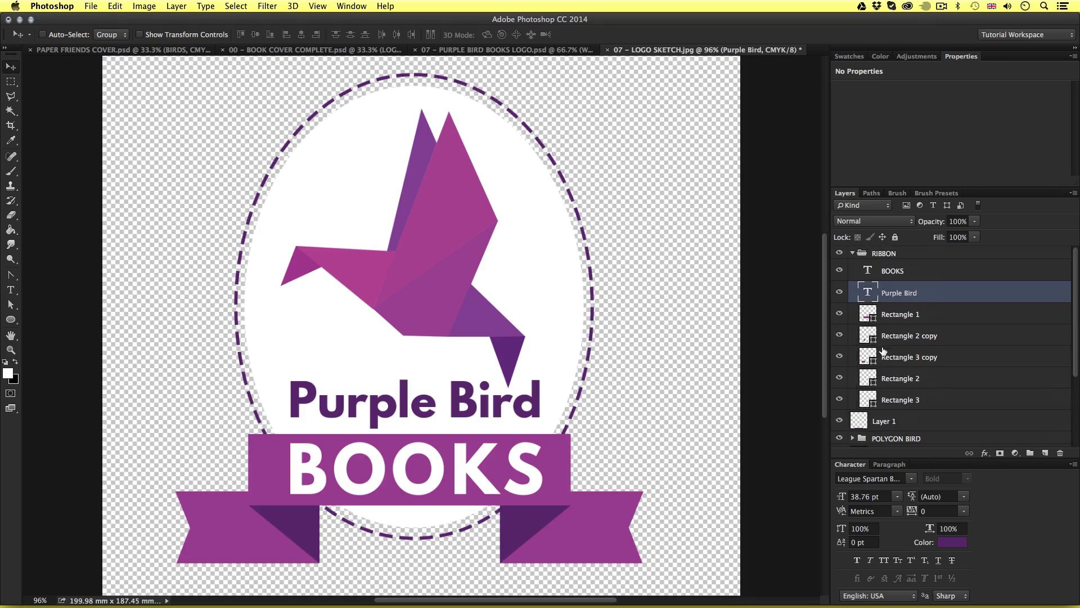
left_click(853, 254)
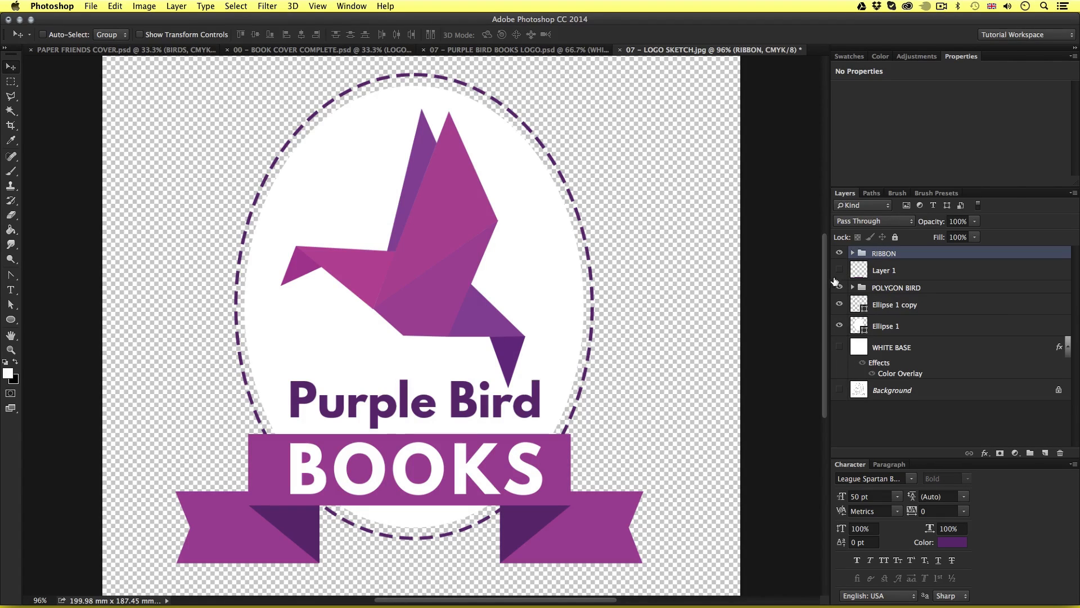
key("z")
left_click(459, 363, "alt")
left_click_drag(459, 364, 463, 361)
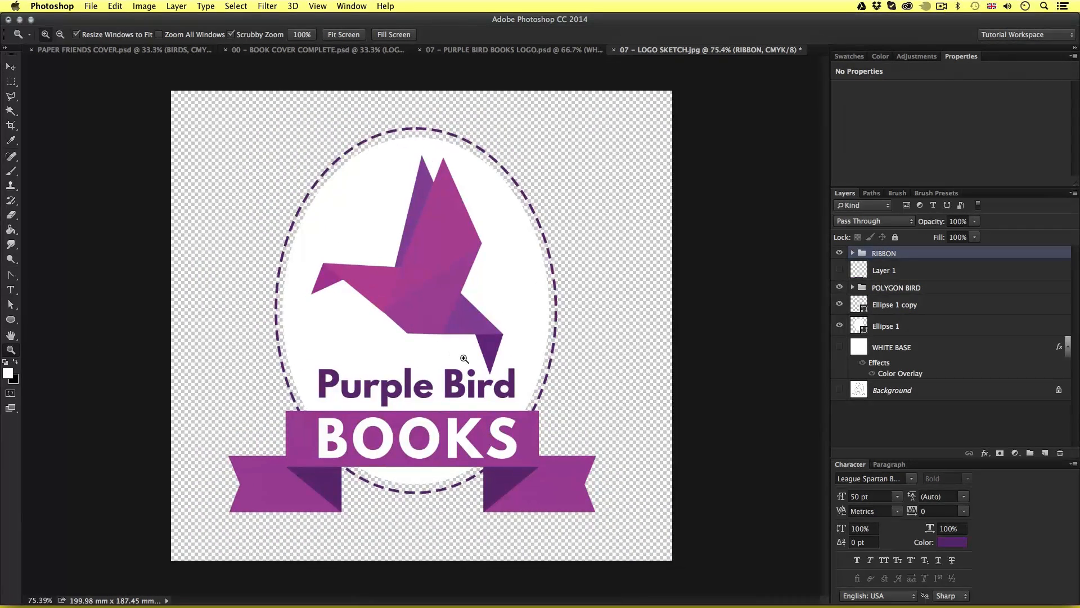
key("v")
Save the logo document as ORIGAMI LOGO.psd in the 06 - MY PROJECT folder, with layers and maximized compatibility.
key("super+s")
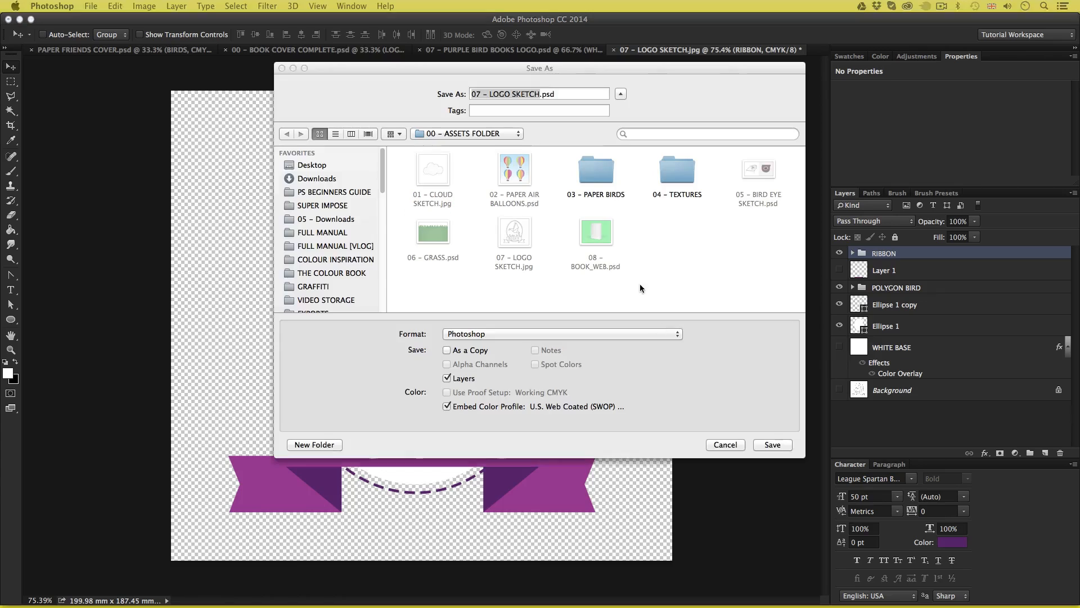
left_click(464, 134)
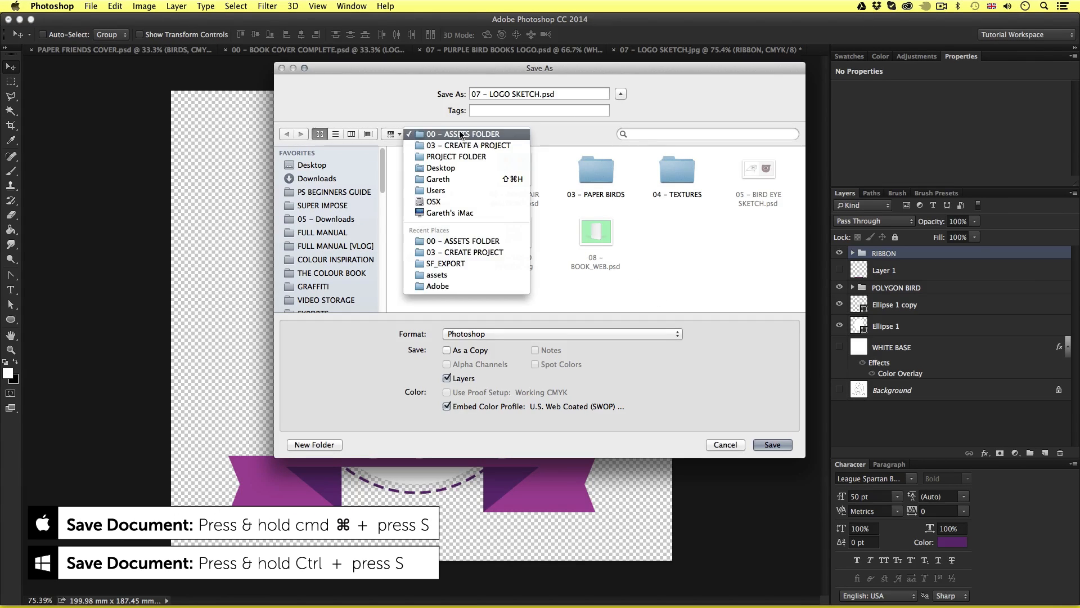
left_click(462, 158)
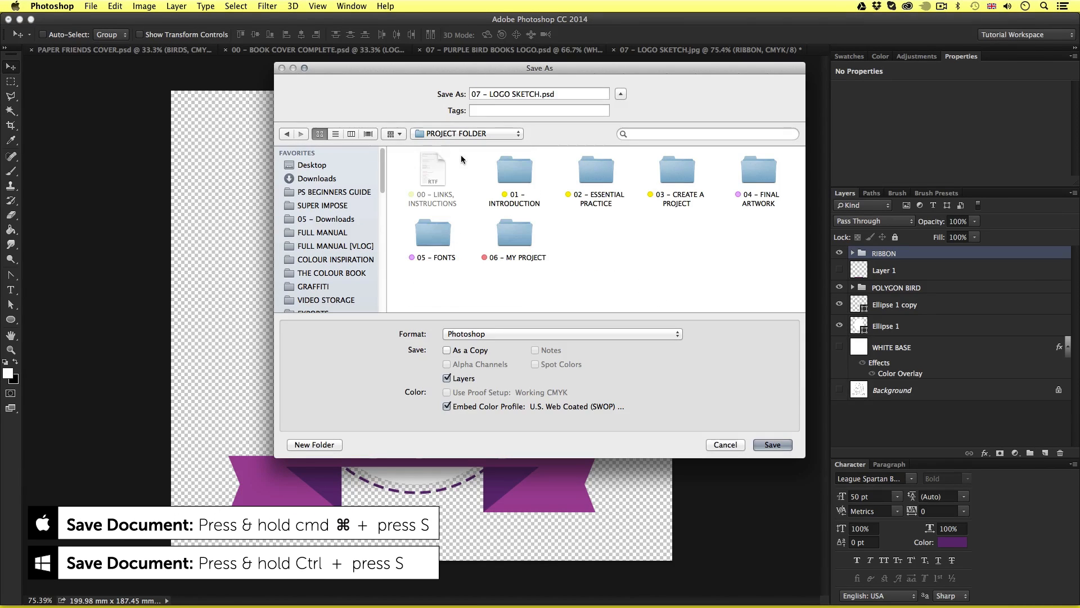
double_click(515, 234)
left_click(549, 94)
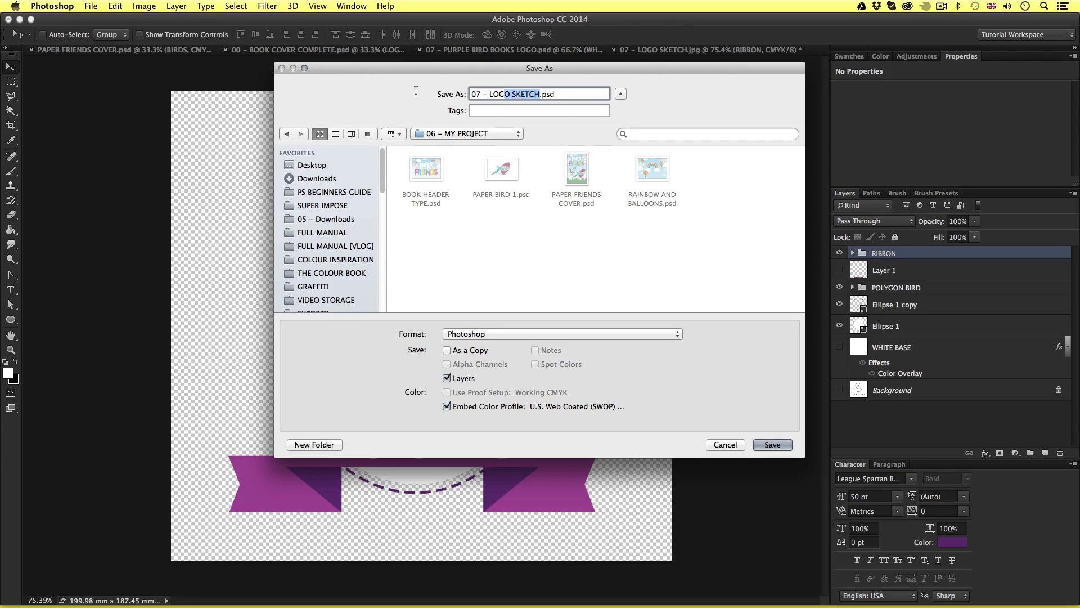
type("0RIGAMI LOGO")
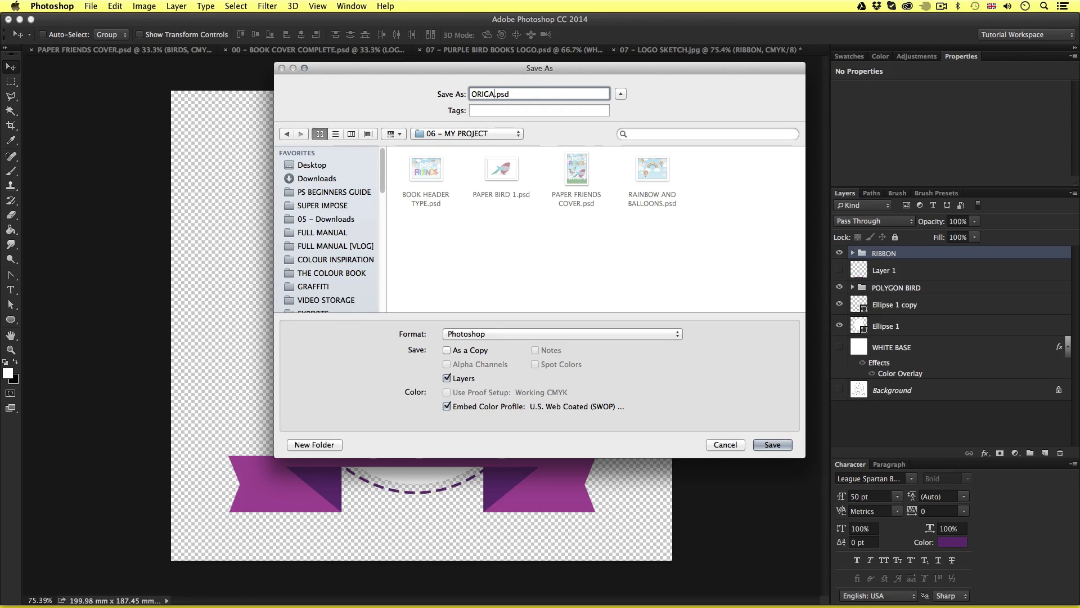
left_click(766, 443)
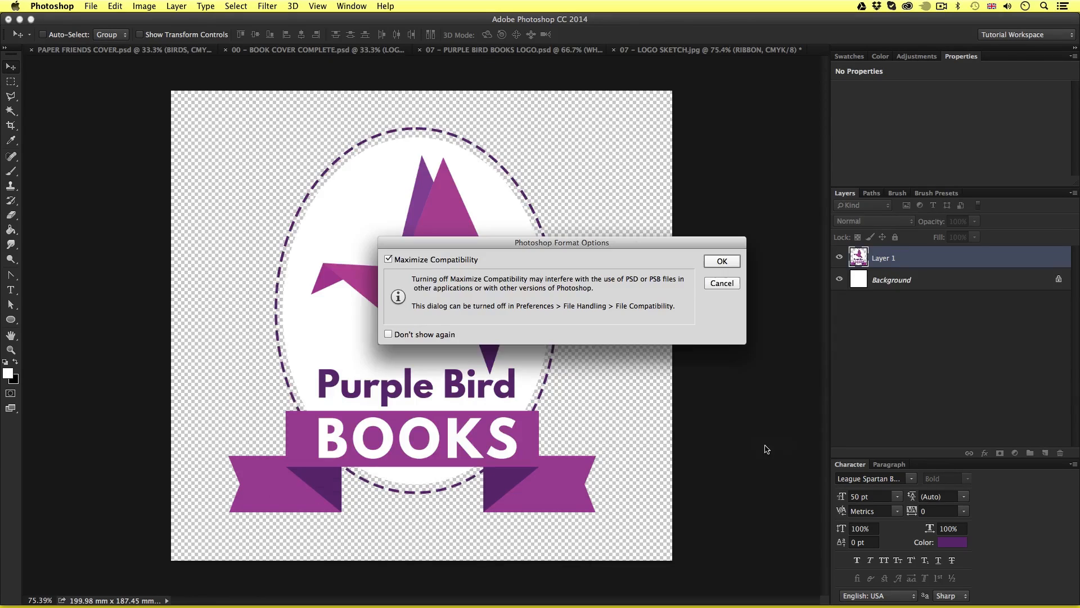
left_click(722, 261)
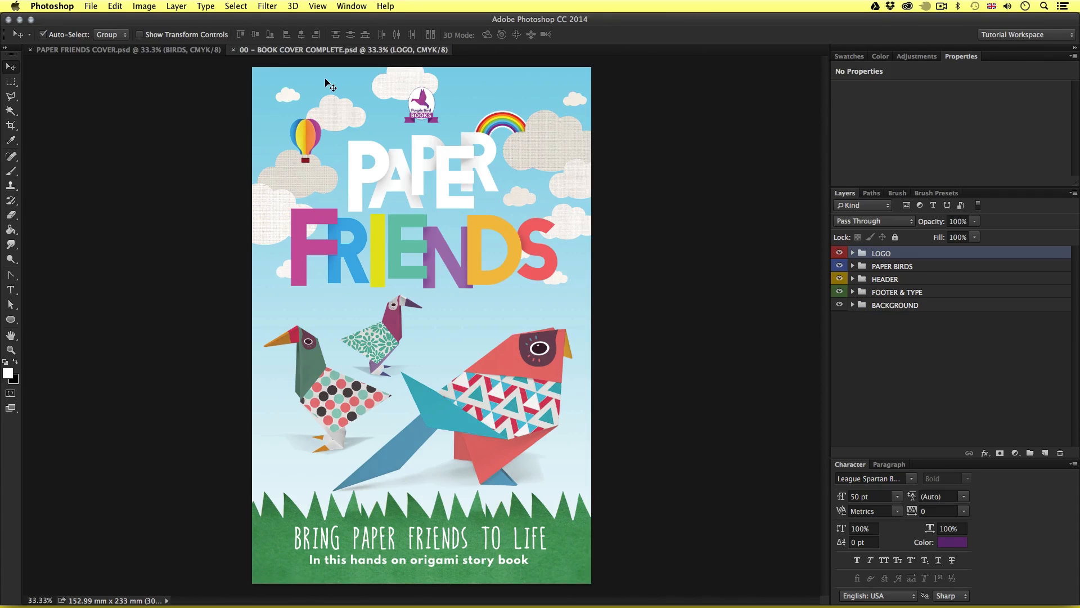
Place ORIGAMI LOGO.psd from the 06 - MY PROJECT folder as an embedded object in PAPER FRIENDS COVER.psd.
left_click(174, 50)
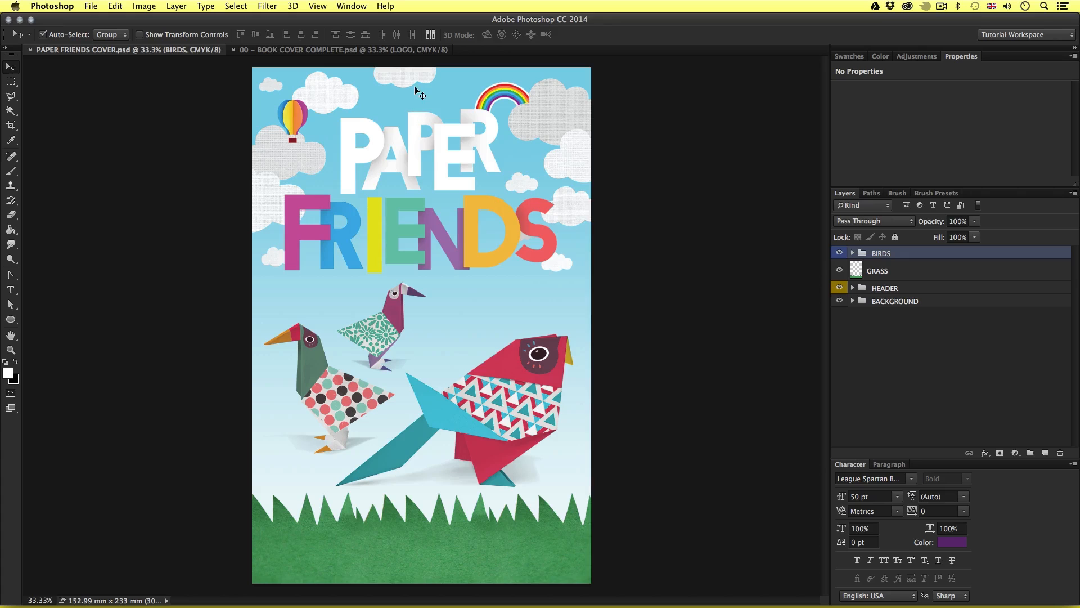
left_click(91, 7)
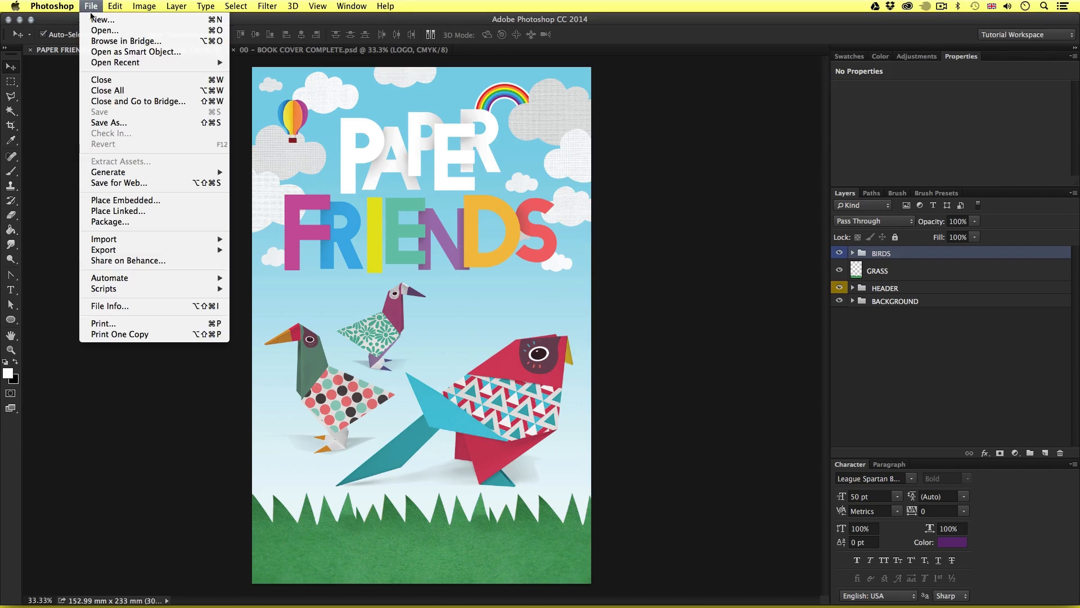
left_click(132, 203)
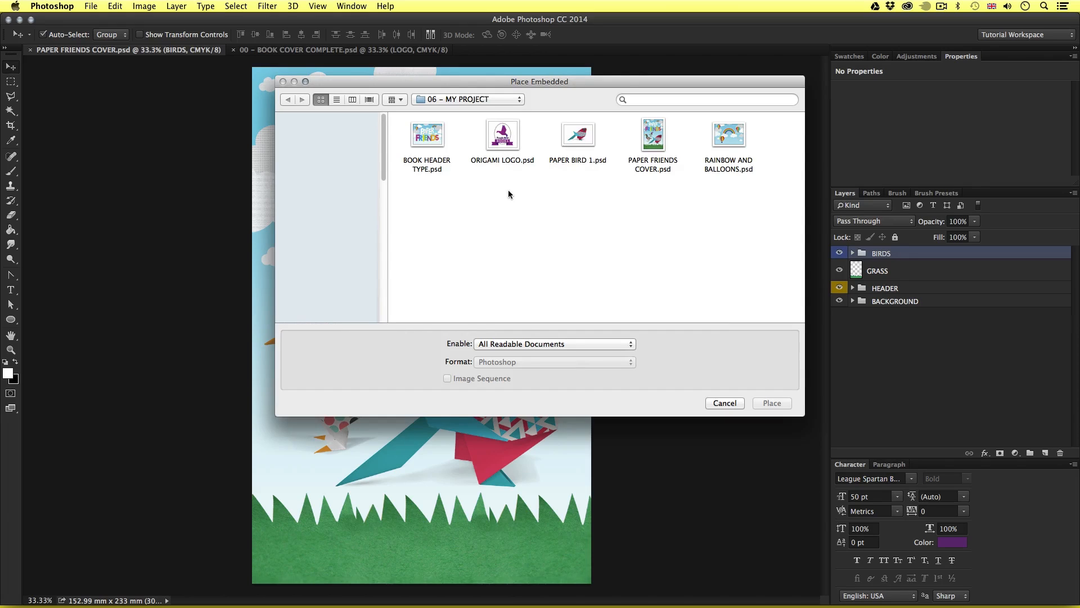
left_click(504, 146)
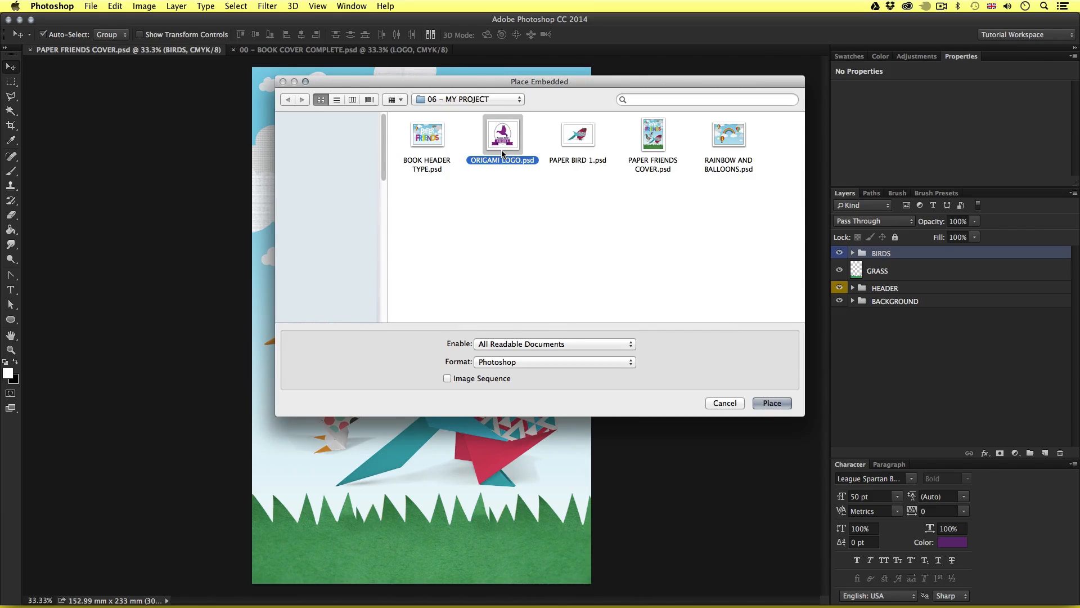
key("space")
key("space")
left_click(773, 404)
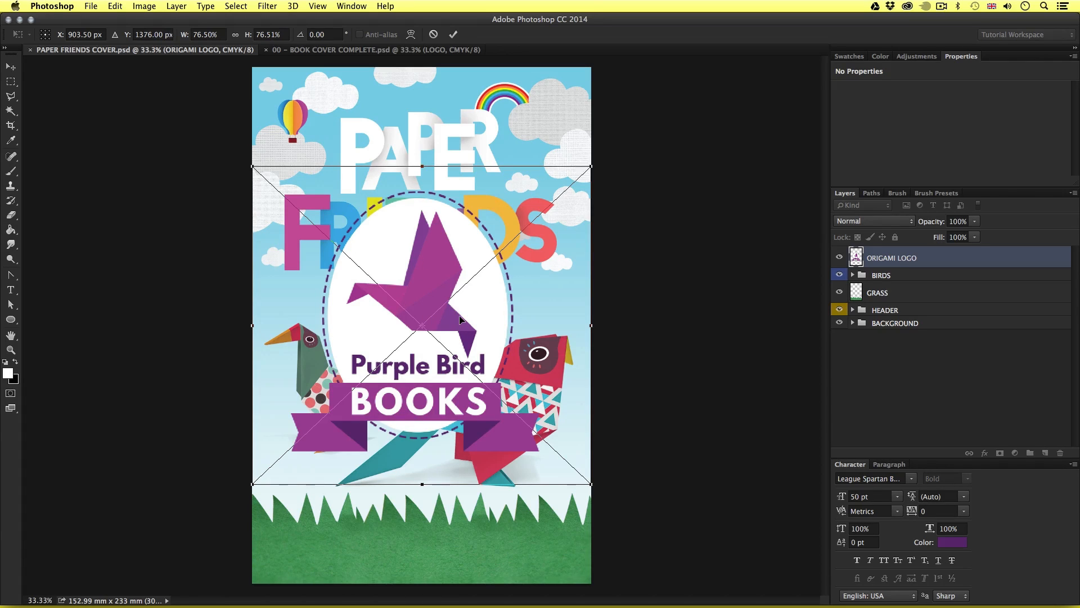
key("Return")
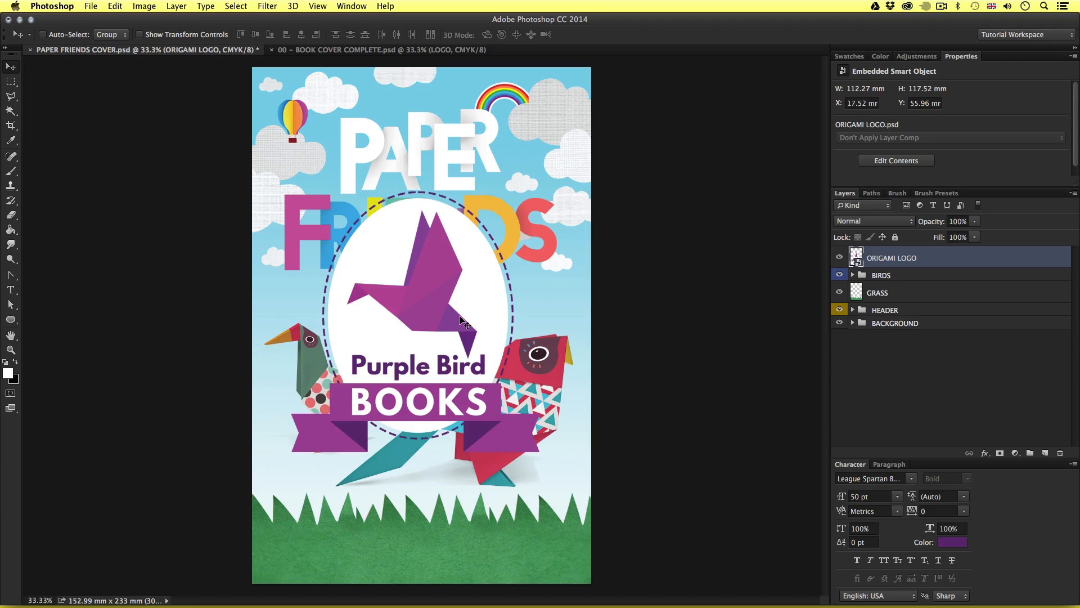
Show the guides, scale the placed logo to about 13.7%, and centre it on the vertical guide at the top of the cover.
key("super+semicolon")
key("z")
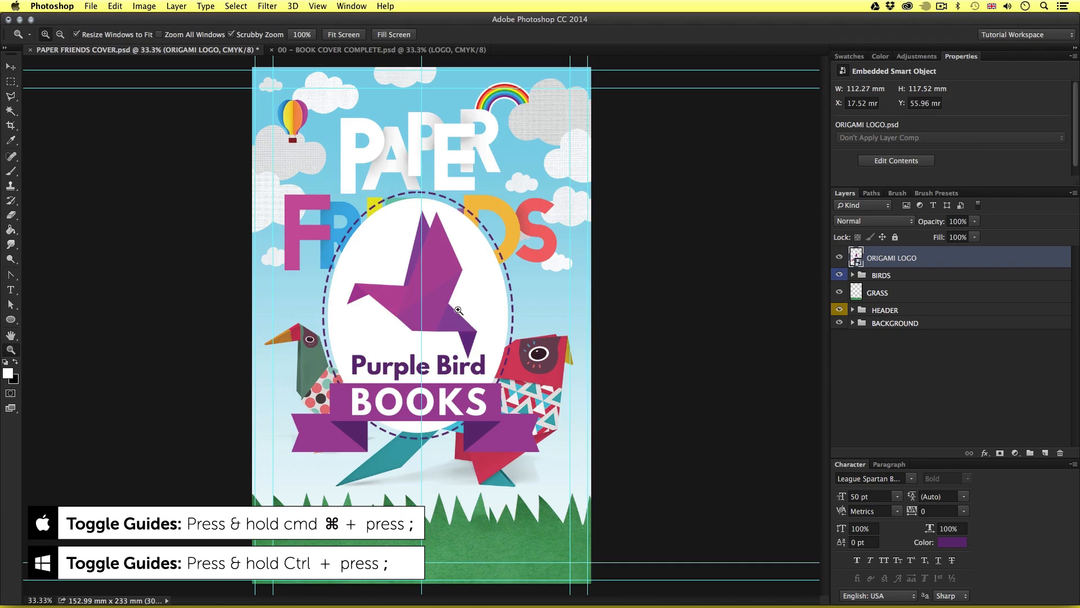
left_click_drag(428, 242, 434, 235)
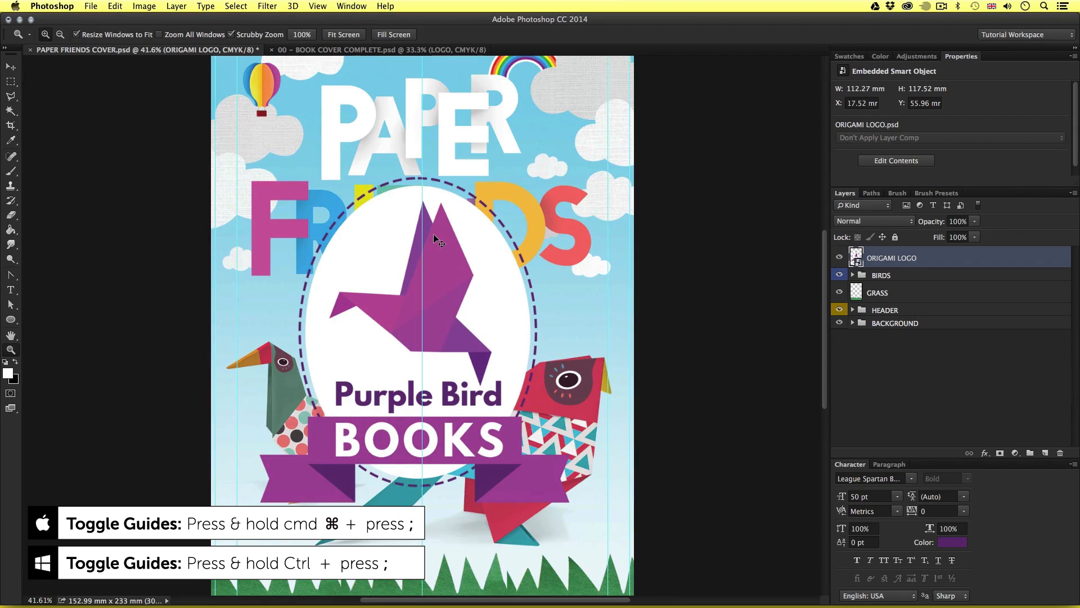
key("super+t")
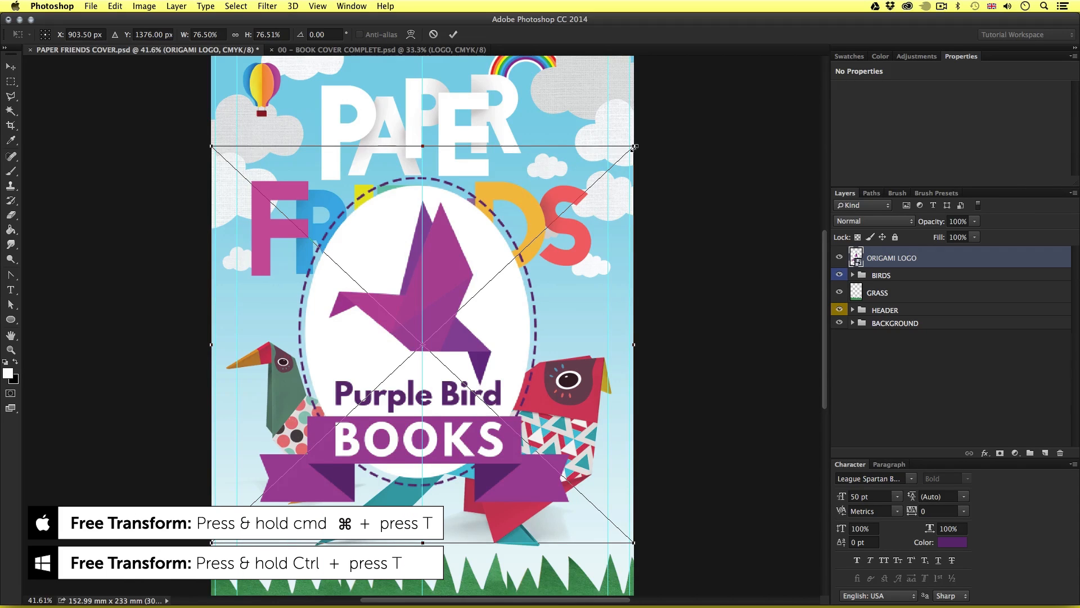
left_click_drag(634, 147, 471, 300)
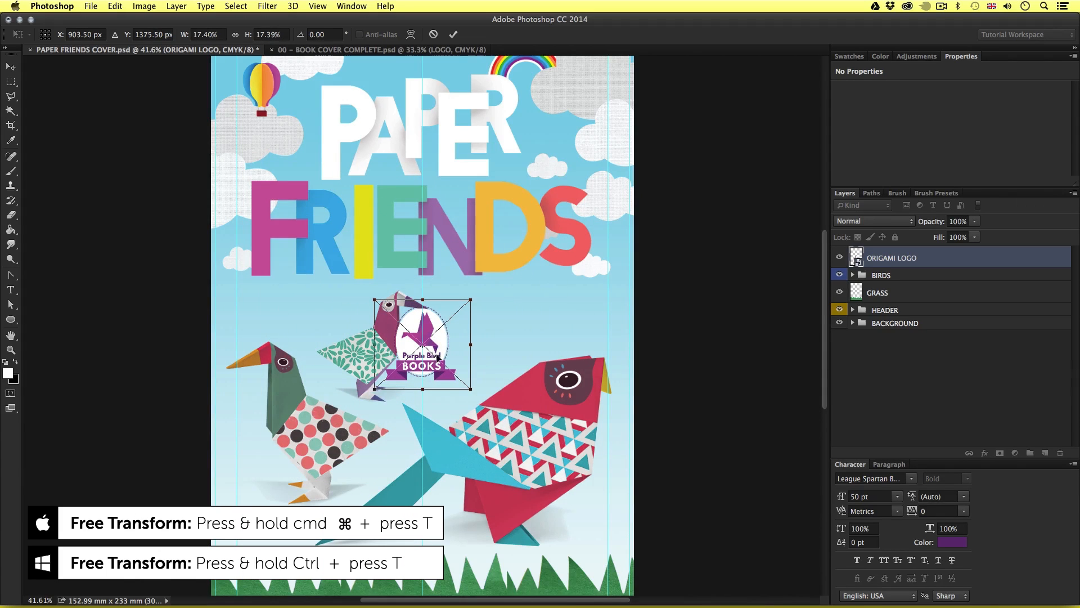
left_click_drag(438, 358, 444, 190)
left_click_drag(474, 237, 463, 228)
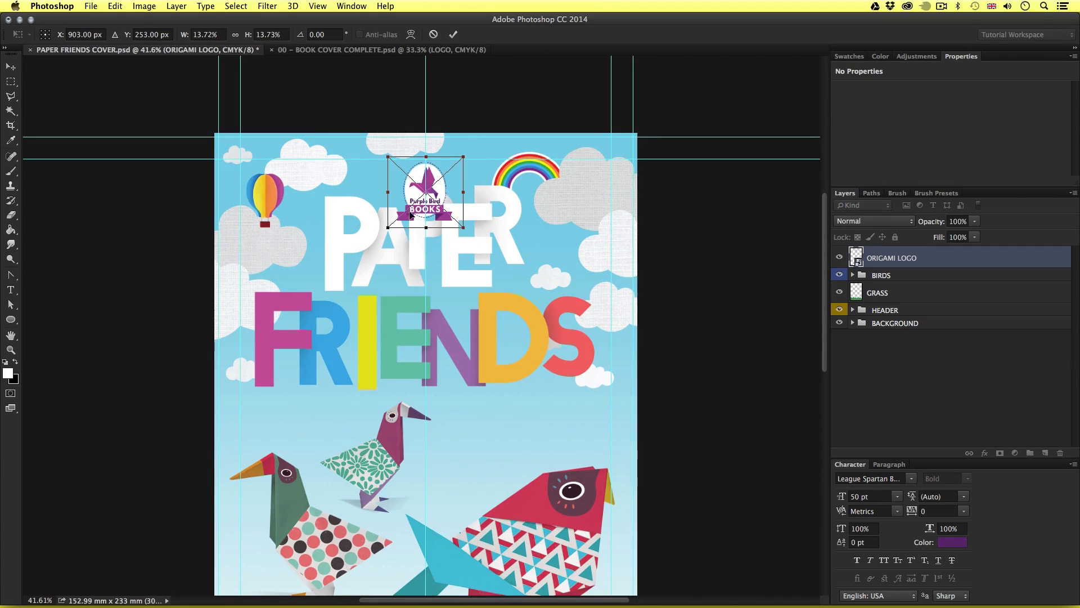
scroll(410, 214, "up", 5)
left_click_drag(491, 171, 489, 160)
key("Return")
Nudge the logo slightly up towards the upper margin guide and scale it down to about 17.7 by 18.5 mm.
key("z")
scroll(476, 199, "down", 5)
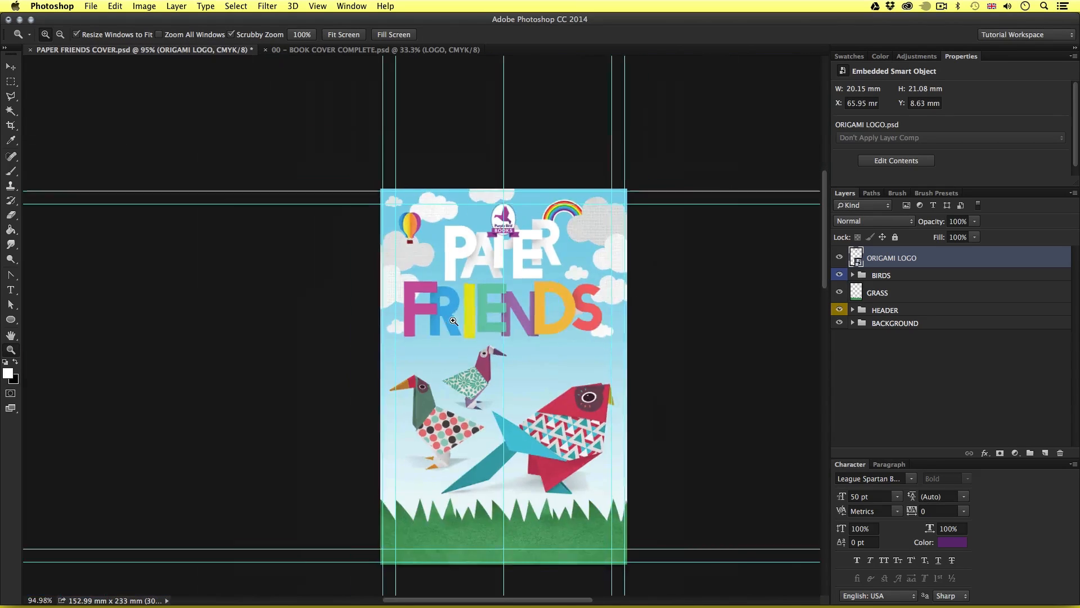
scroll(451, 140, "up", 3)
scroll(451, 140, "up", 2)
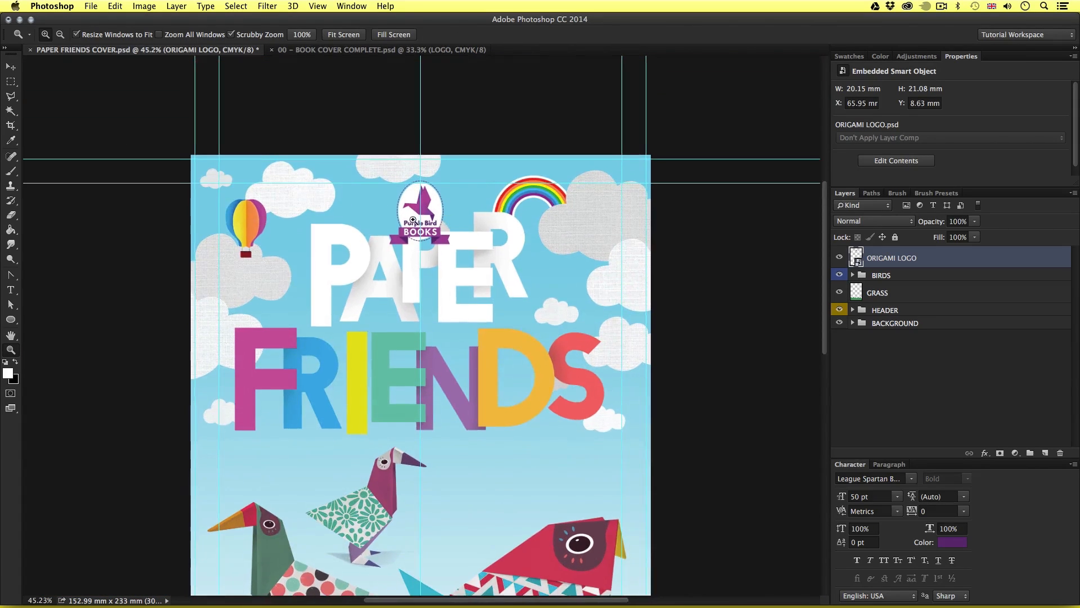
key("v")
left_click_drag(437, 212, 437, 211)
key("super+t")
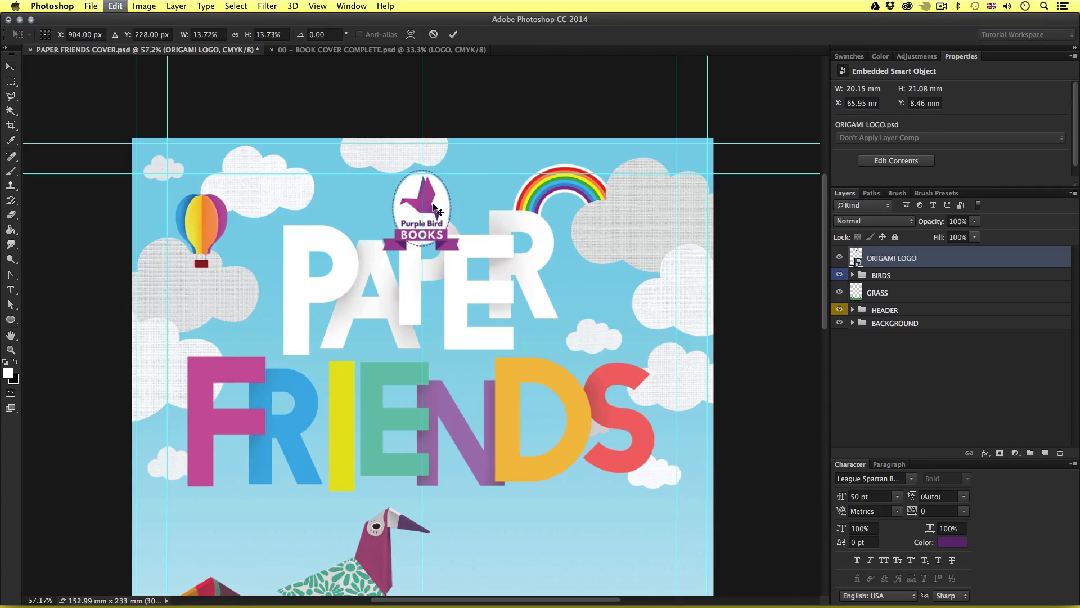
left_click_drag(470, 255, 467, 255)
key("Return")
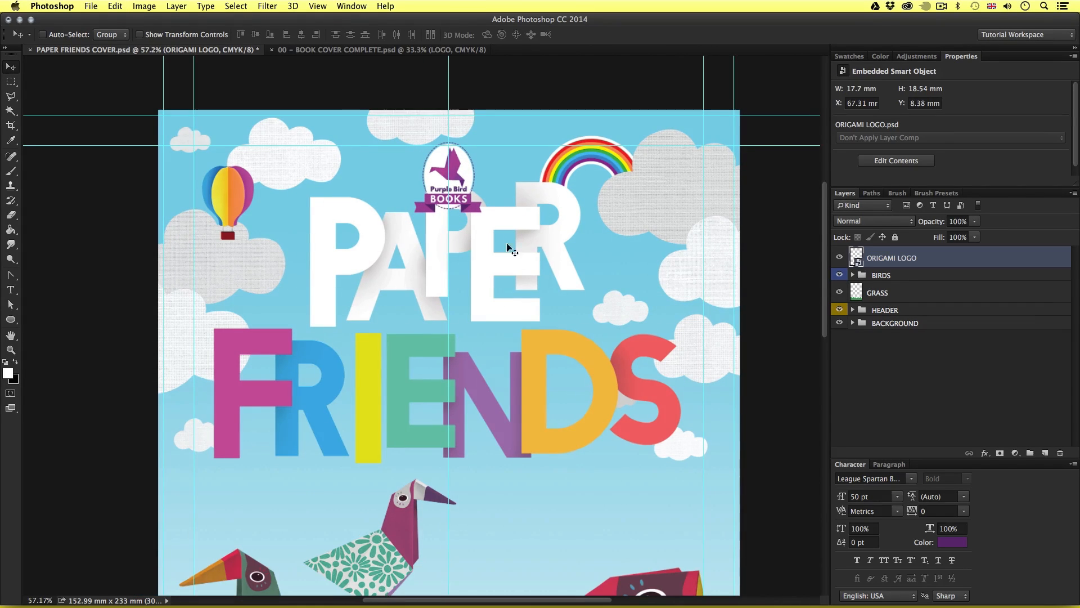
Move the HEADER group straight down until the PAPER lettering sits clear below the logo.
left_click_drag(483, 299, 484, 275)
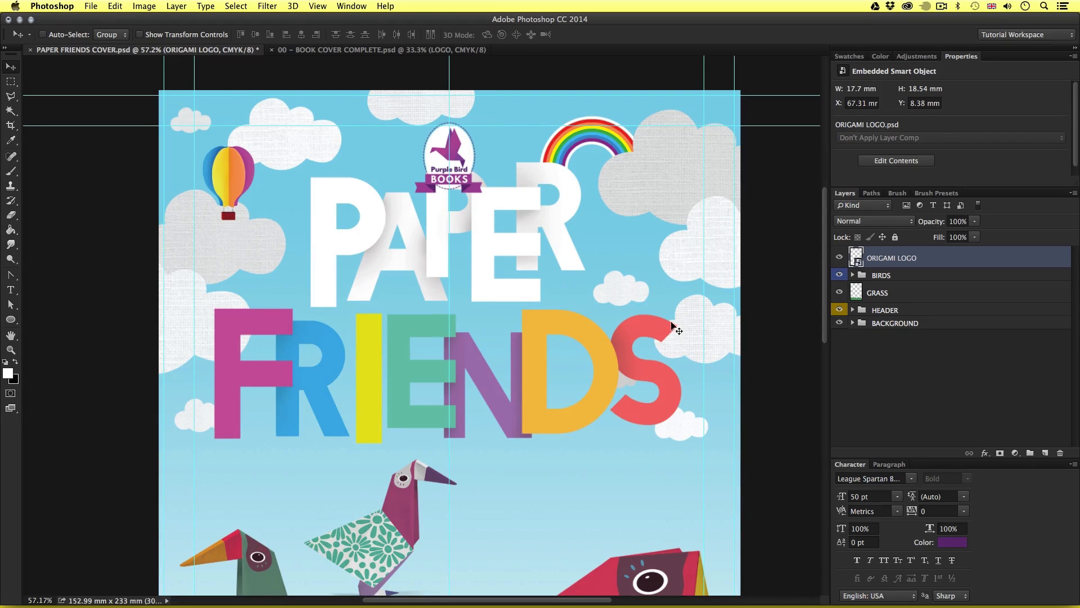
left_click(881, 312)
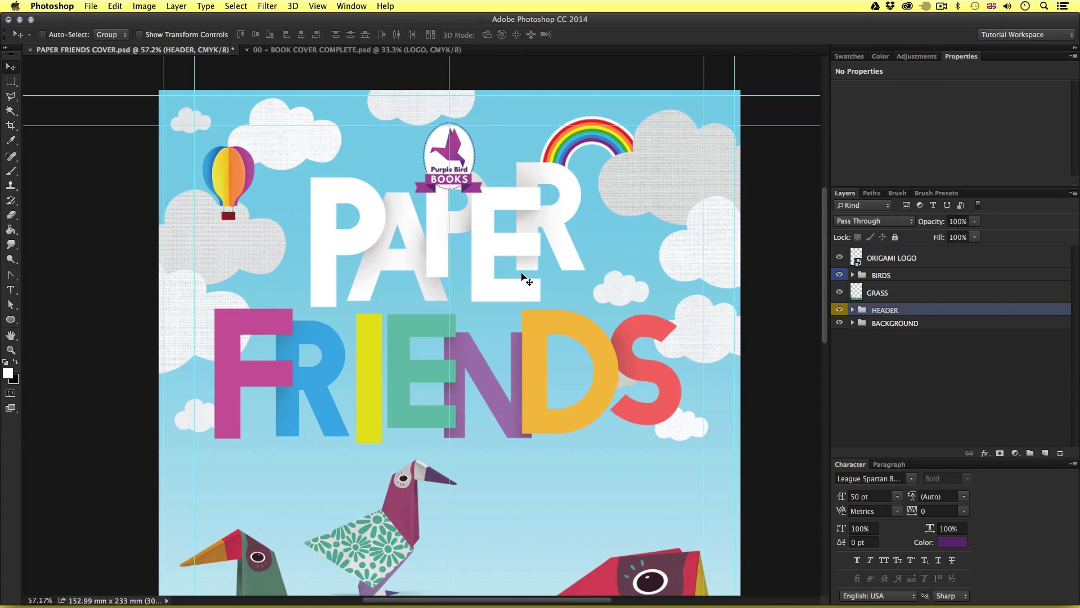
key("shift+Down")
key("shift+Down")
key("shift+Down")
key("shift+Down")
key("shift+Down")
key("shift+Down")
key("shift+Down")
key("shift+Down")
key("shift+Down")
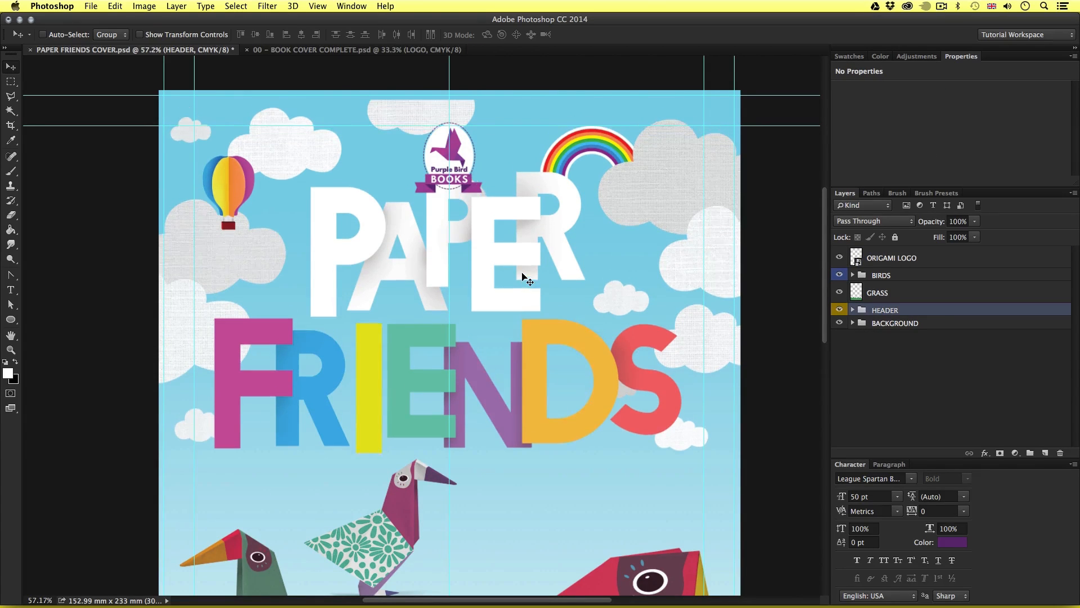
key("shift+Down")
key("shift+Down")
key("shift+Down")
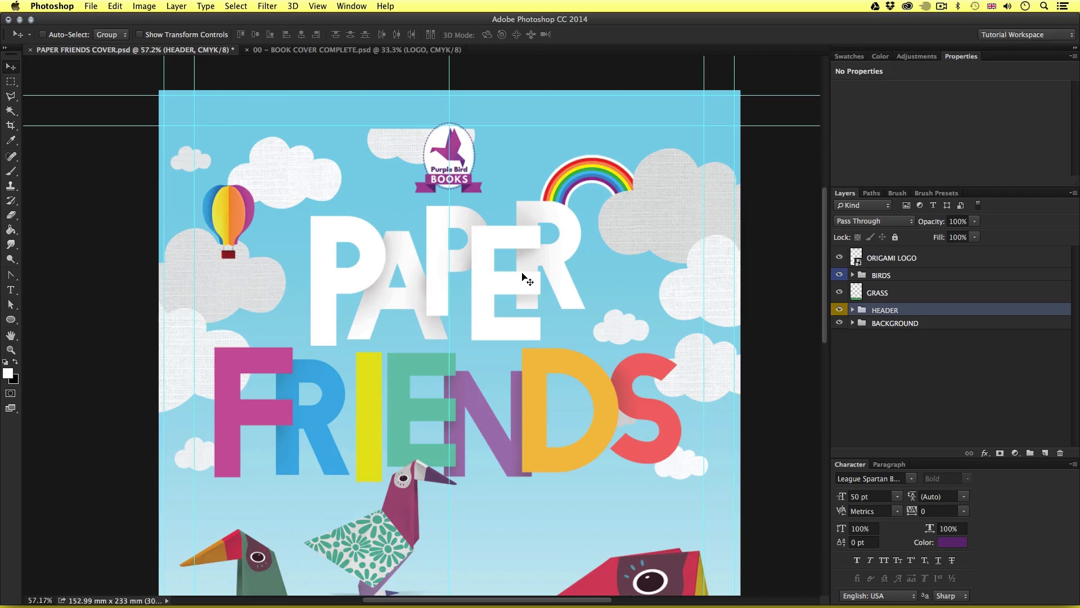
Scale the HEADER group down around its centre to about 93.7%.
left_click_drag(498, 525, 500, 403)
key("z")
left_click_drag(517, 344, 491, 360)
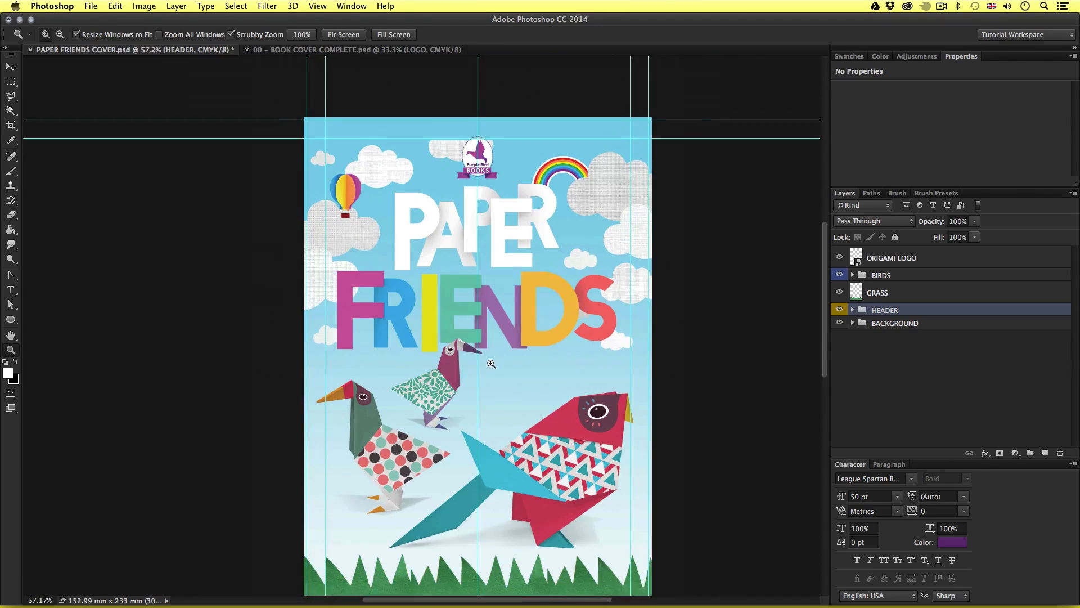
left_click_drag(462, 232, 484, 233)
key("super+t")
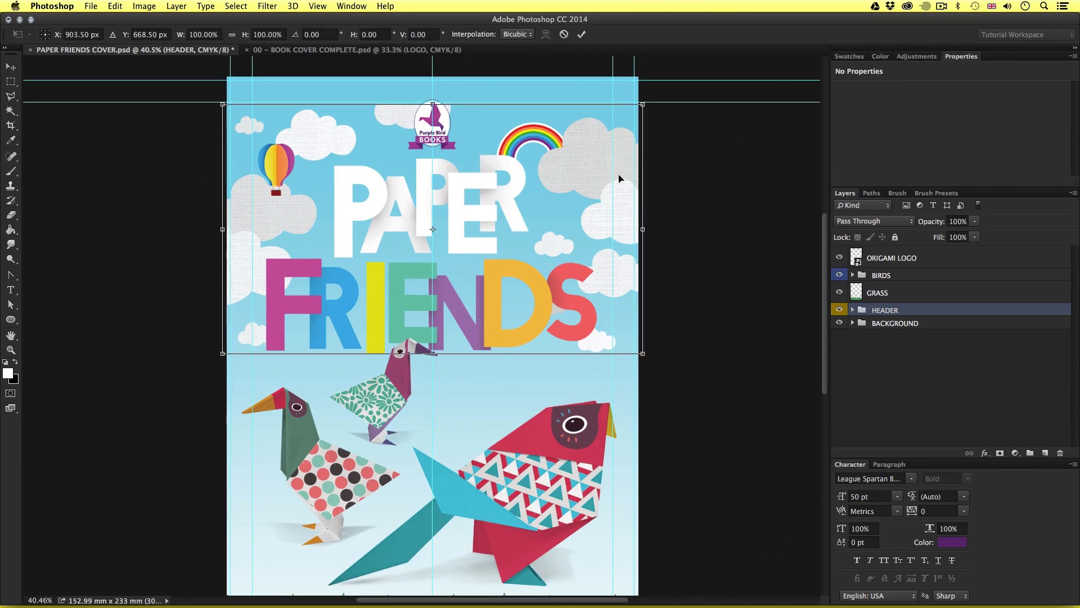
left_click_drag(641, 104, 631, 112)
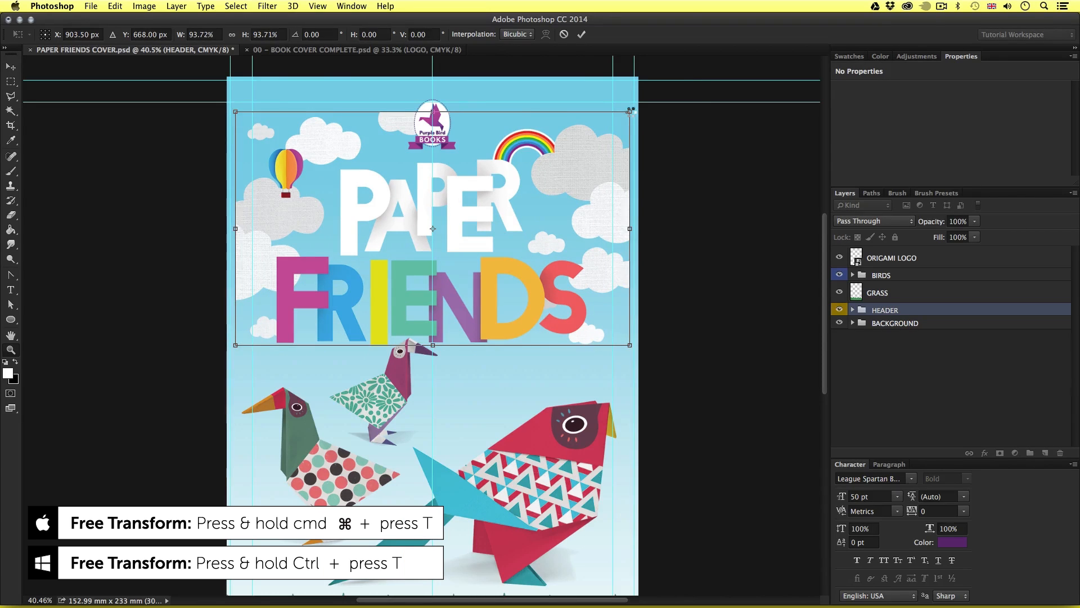
key("Return")
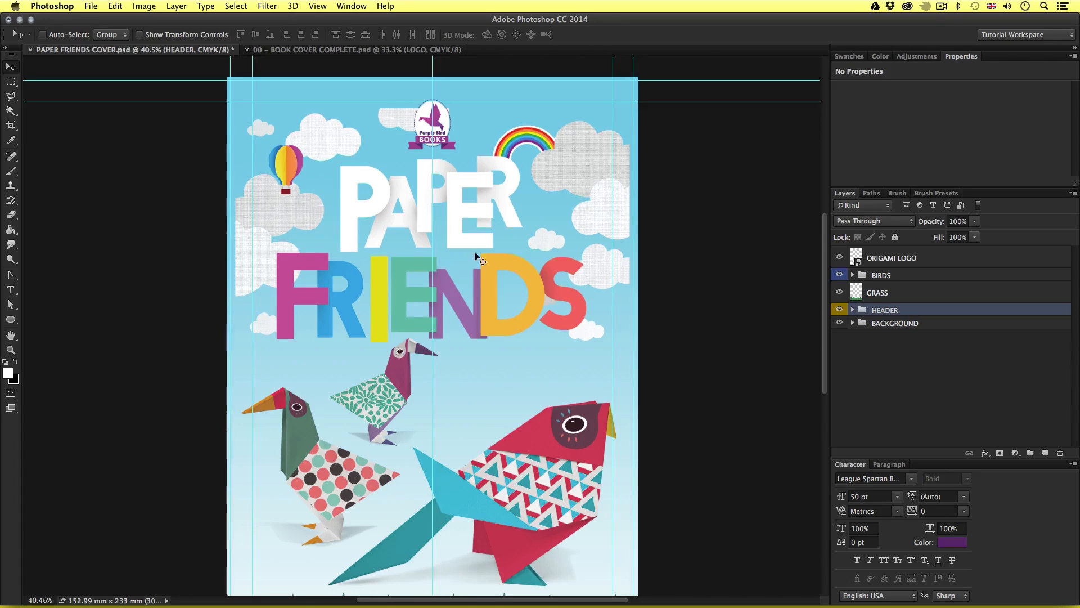
Nudge the small PAPER BIRD 3 group slightly down, away from the FRIENDS lettering.
left_click_drag(416, 337, 450, 297)
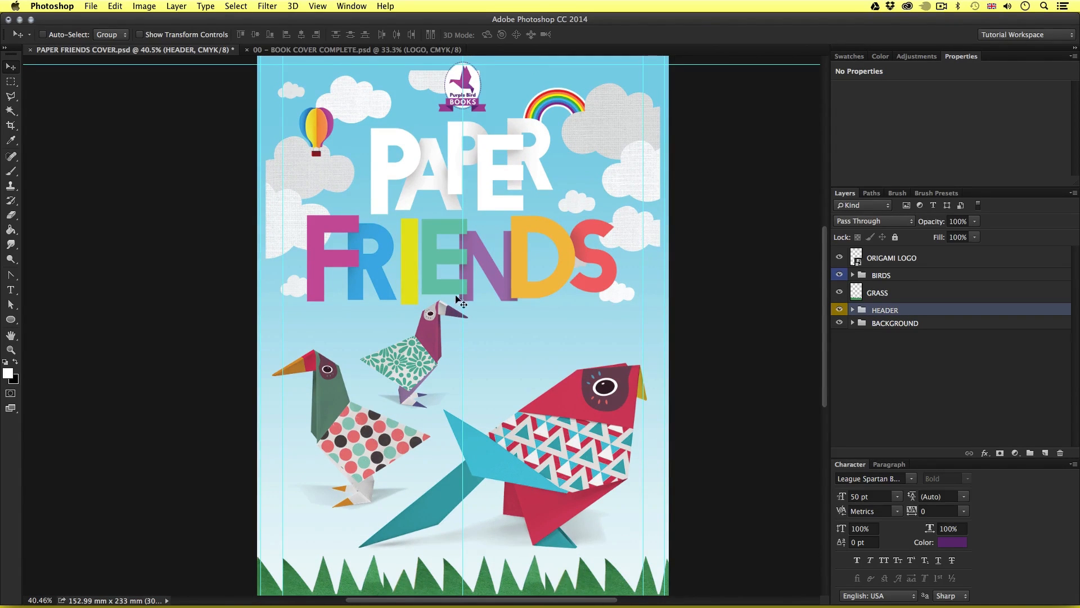
right_click(415, 368)
left_click(425, 360)
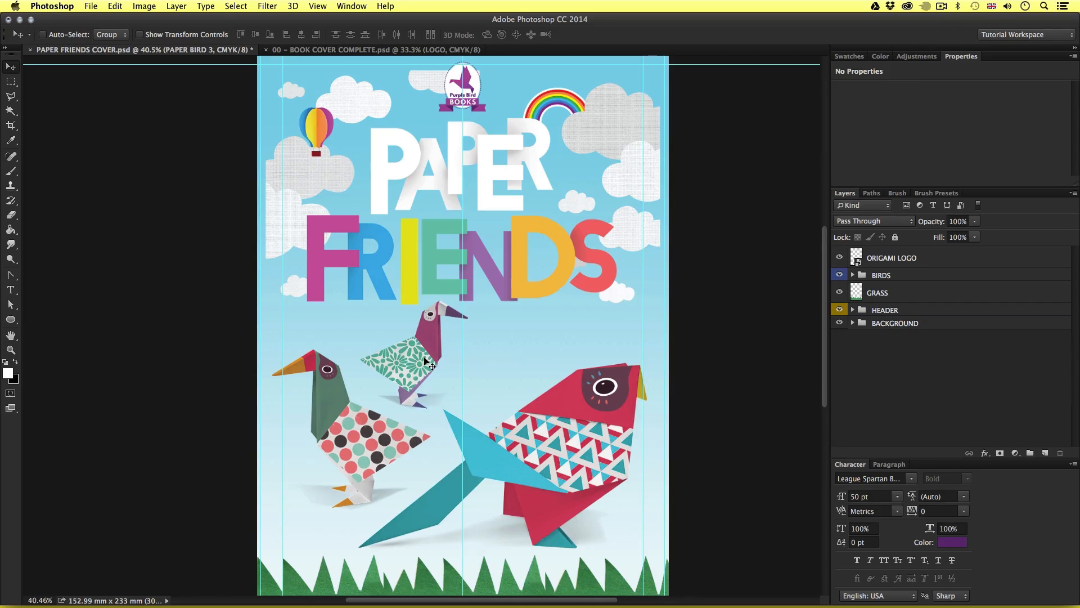
key("Down")
key("Down")
key("Down")
key("Down")
key("Down")
key("Down")
key("Down")
key("Down")
key("Down")
key("Down")
key("Down")
key("Down")
key("Down")
key("Down")
key("Down")
key("Down")
key("Down")
key("Down")
key("Down")
key("Down")
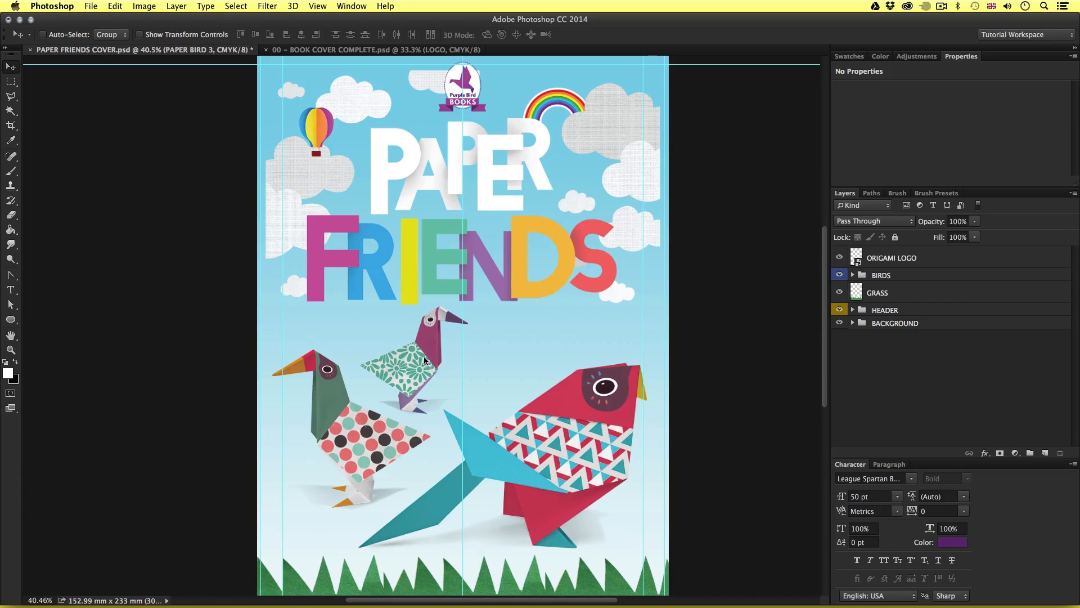
Hide the guides and examine the logo and header artwork at the top of the cover.
key("z")
left_click(457, 194)
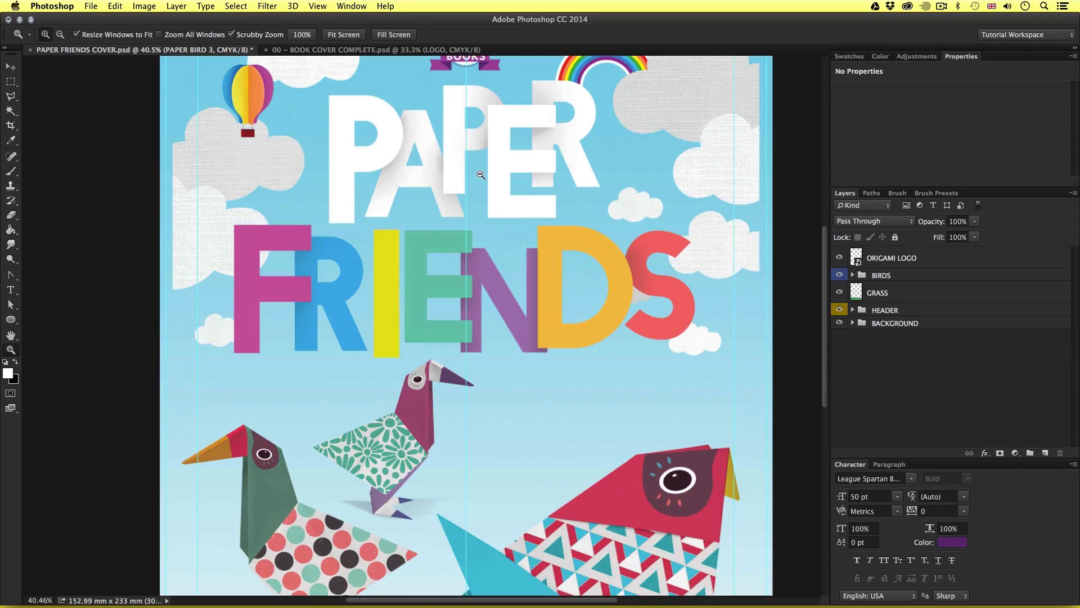
left_click_drag(481, 175, 486, 274)
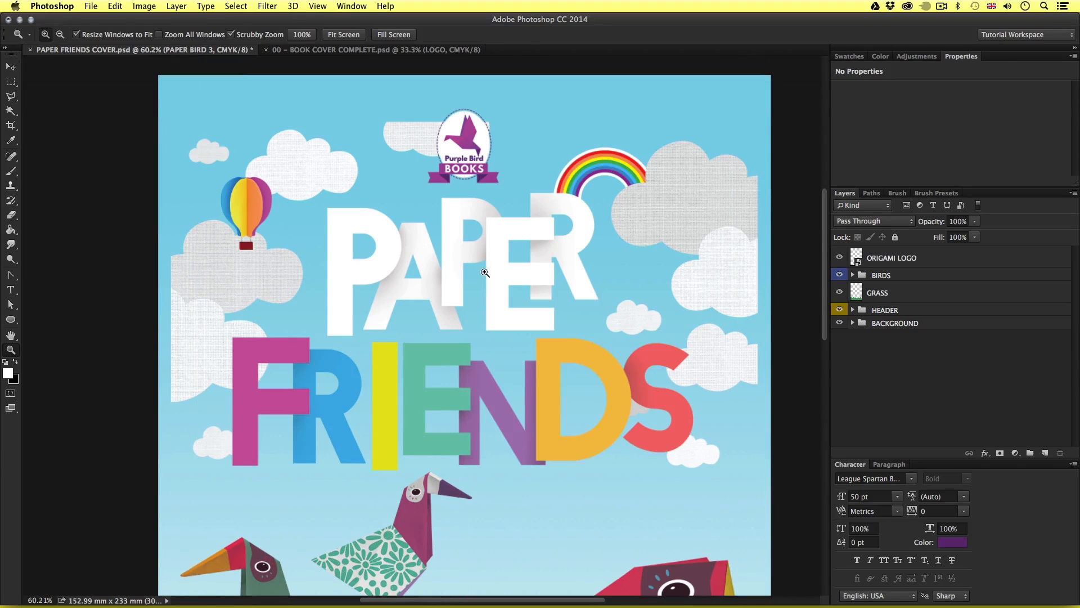
Open the contents of the BOOK HEADER TYPE smart object inside the HEADER group.
key("v")
scroll(602, 248, "down", 1)
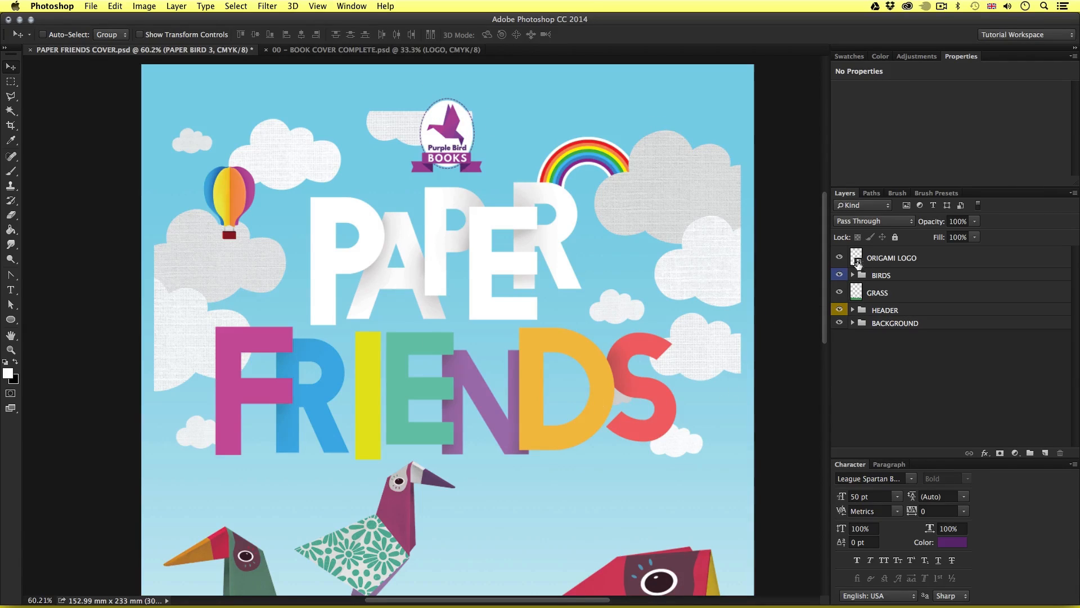
left_click(853, 310)
left_click(873, 328)
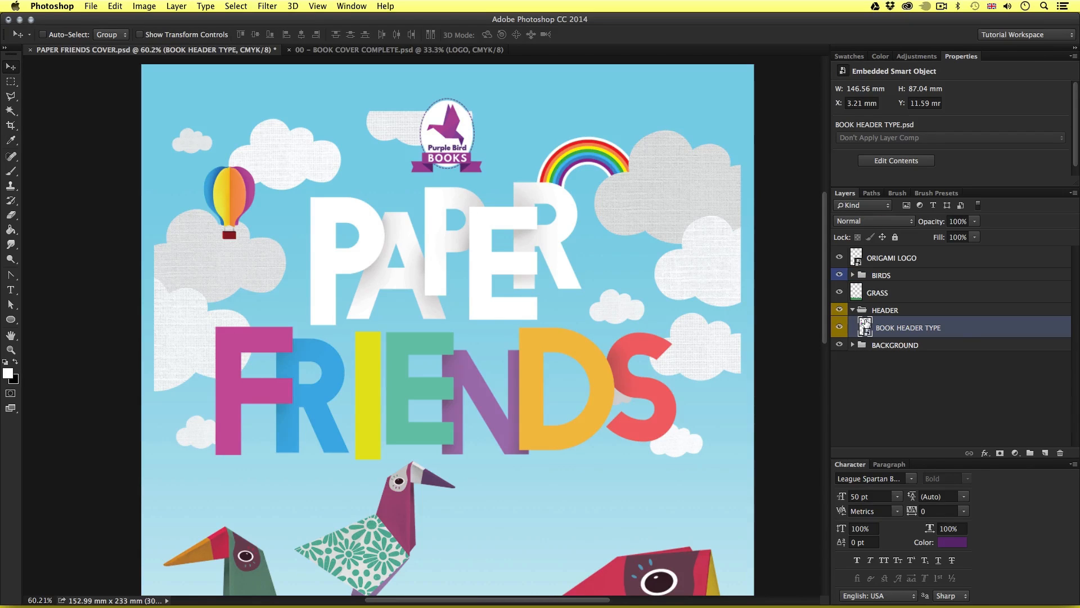
double_click(865, 326)
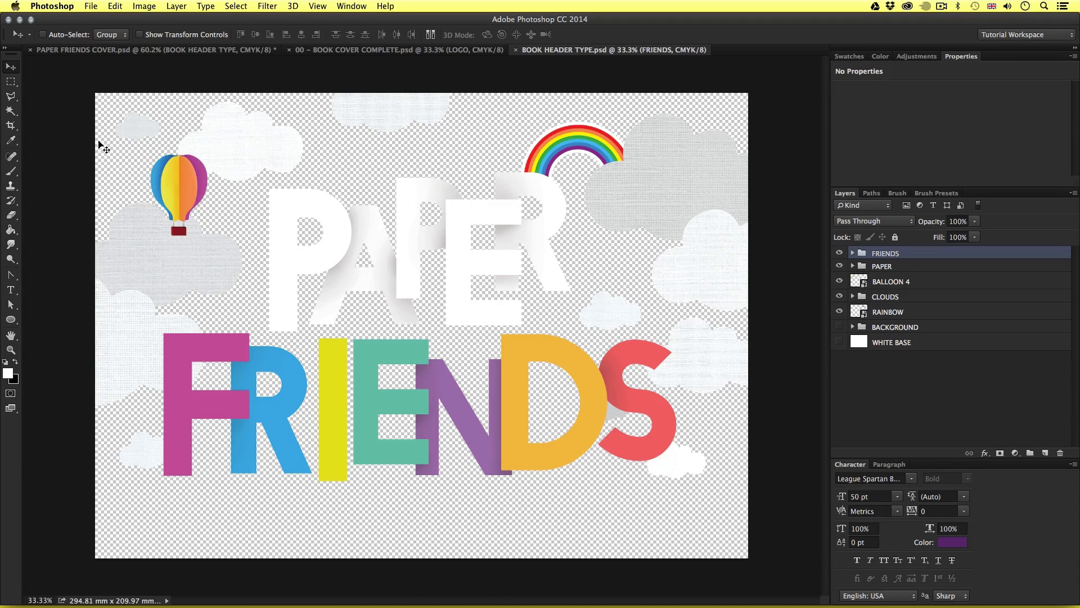
Compare with the completed book cover and enlarge the BOOK HEADER TYPE canvas to 344.81 mm wide and 259.97 mm high.
left_click(389, 50)
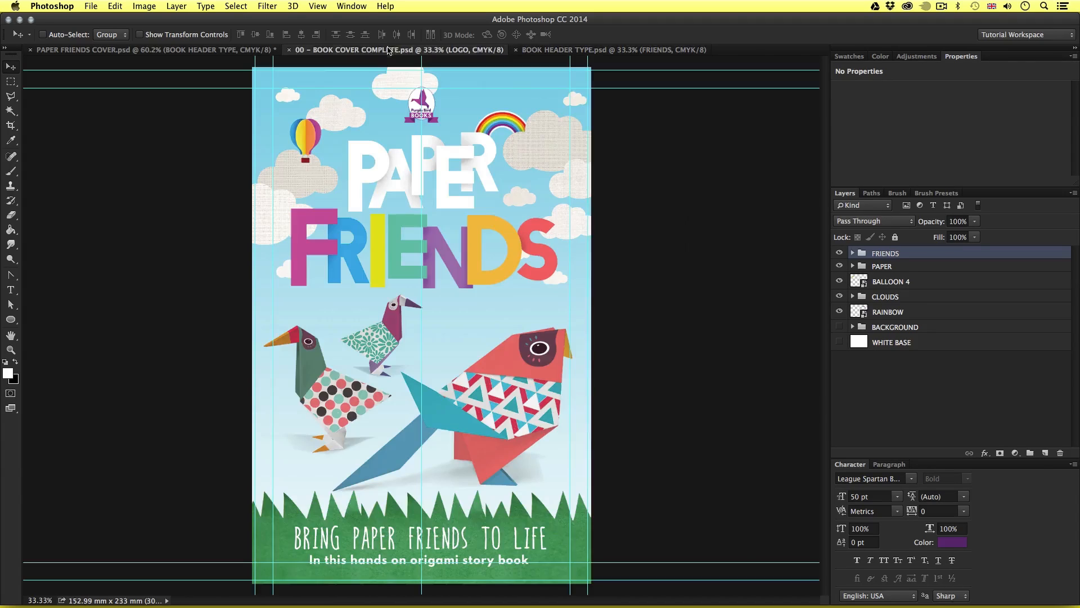
left_click(180, 50)
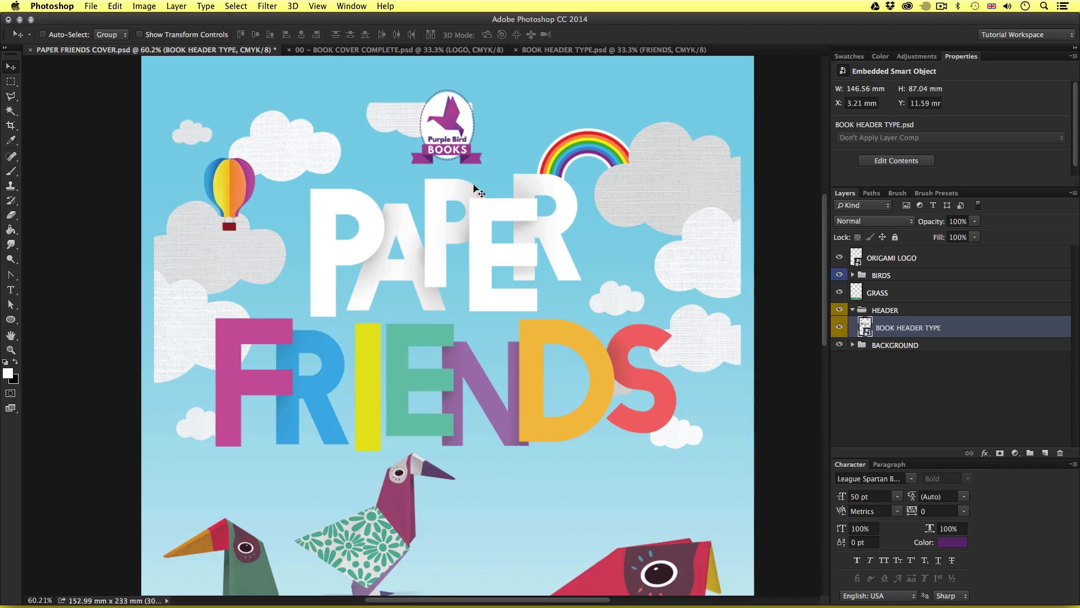
left_click(598, 50)
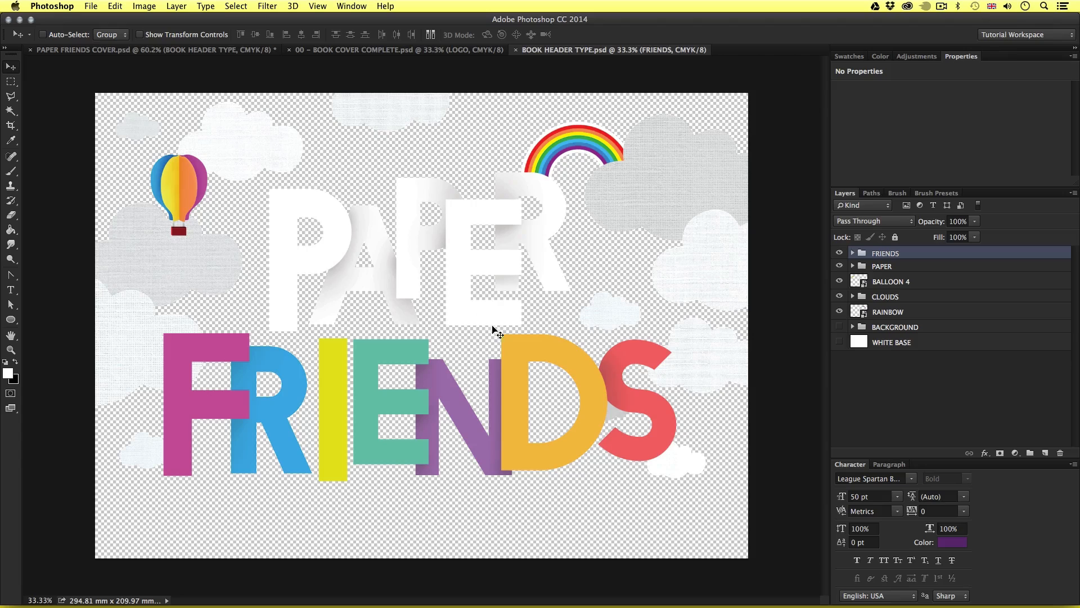
left_click(141, 7)
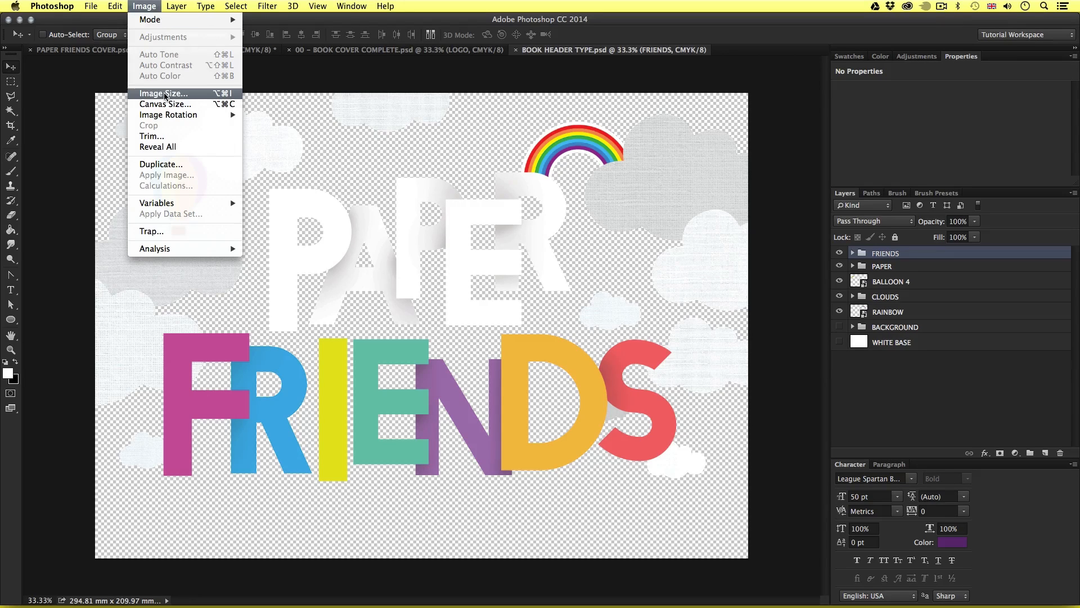
left_click(167, 105)
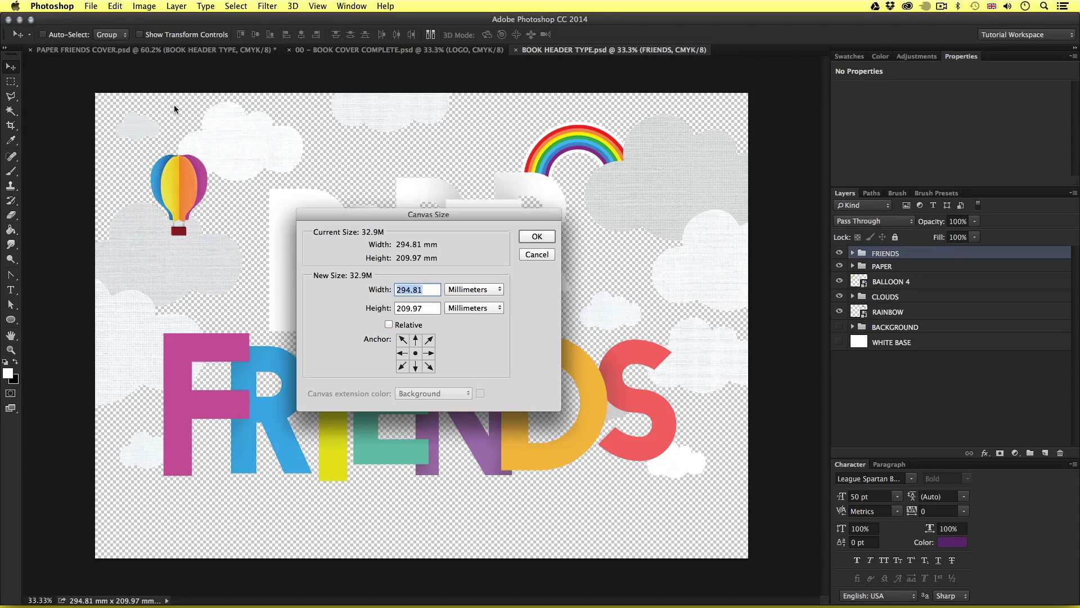
left_click(405, 291)
type("34")
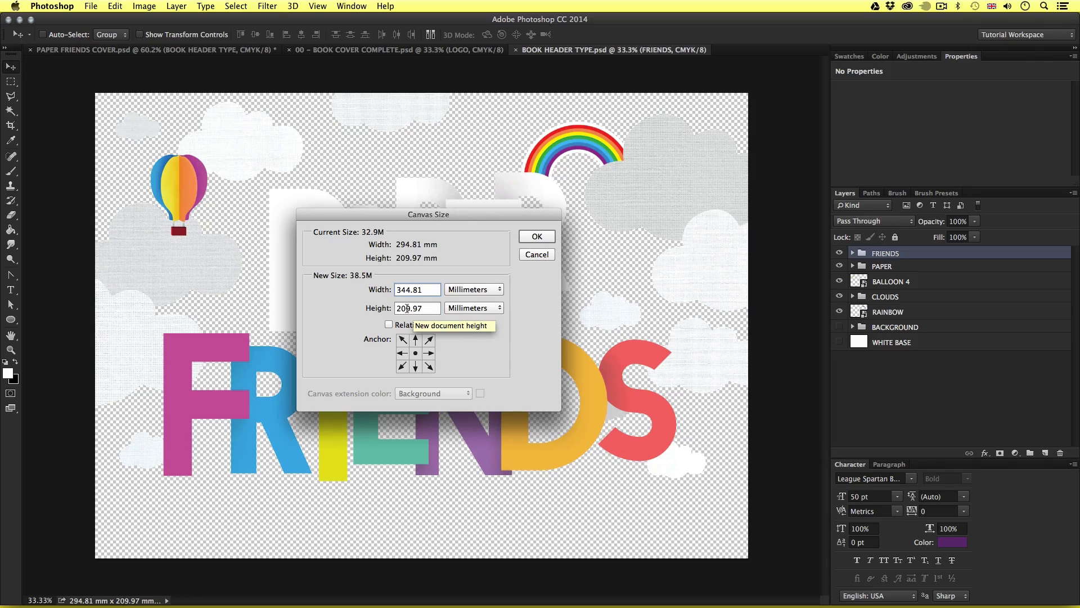
left_click(403, 308)
type("5")
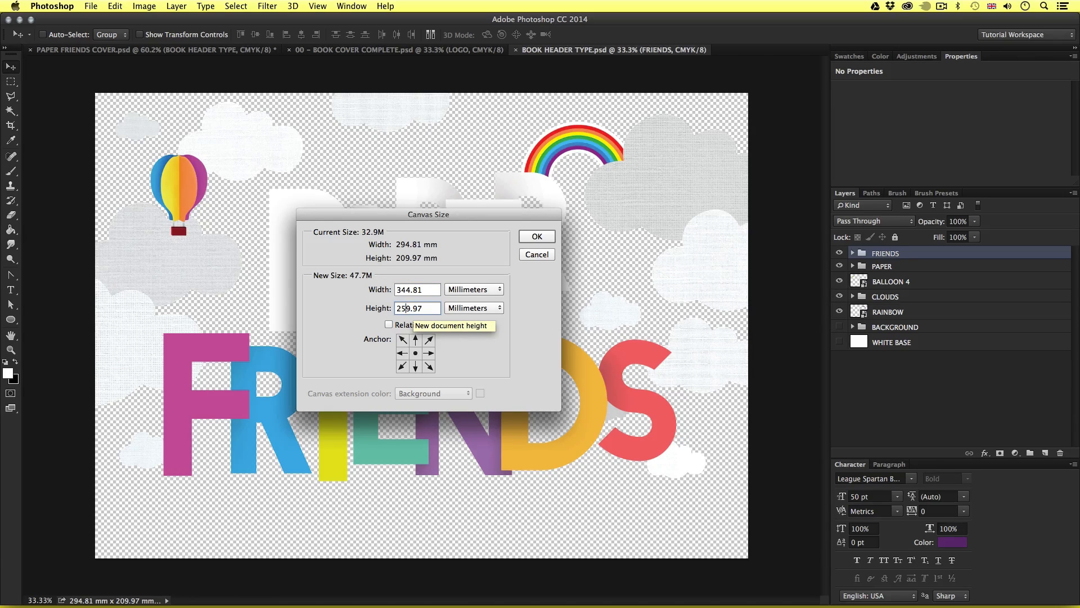
left_click(535, 241)
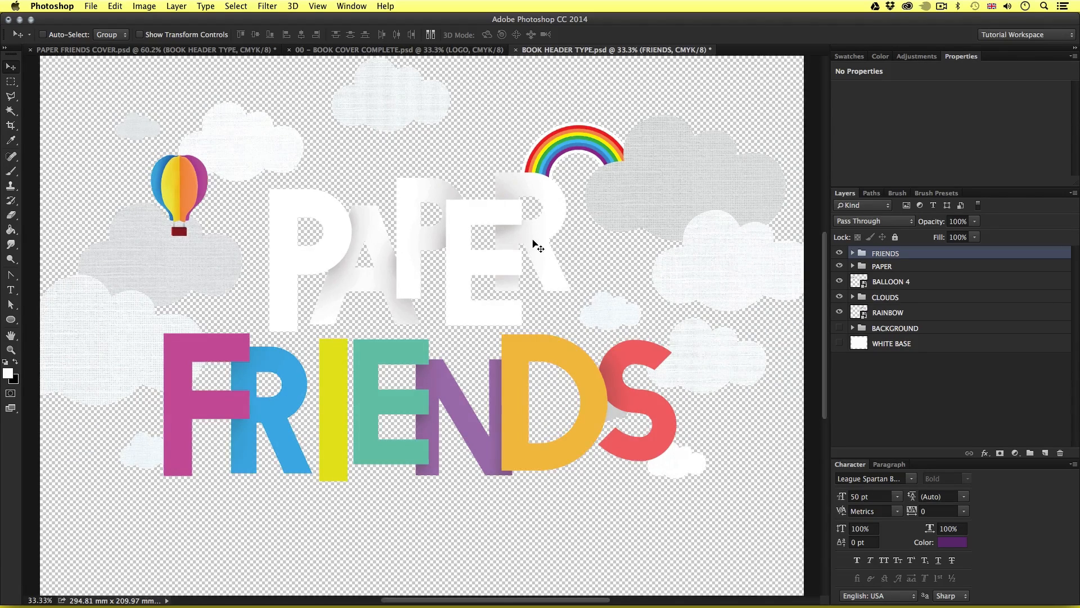
Check the uncropped clouds on the enlarged canvas, and close BOOK HEADER TYPE.psd with its changes saved.
key("z")
left_click_drag(472, 268, 456, 272)
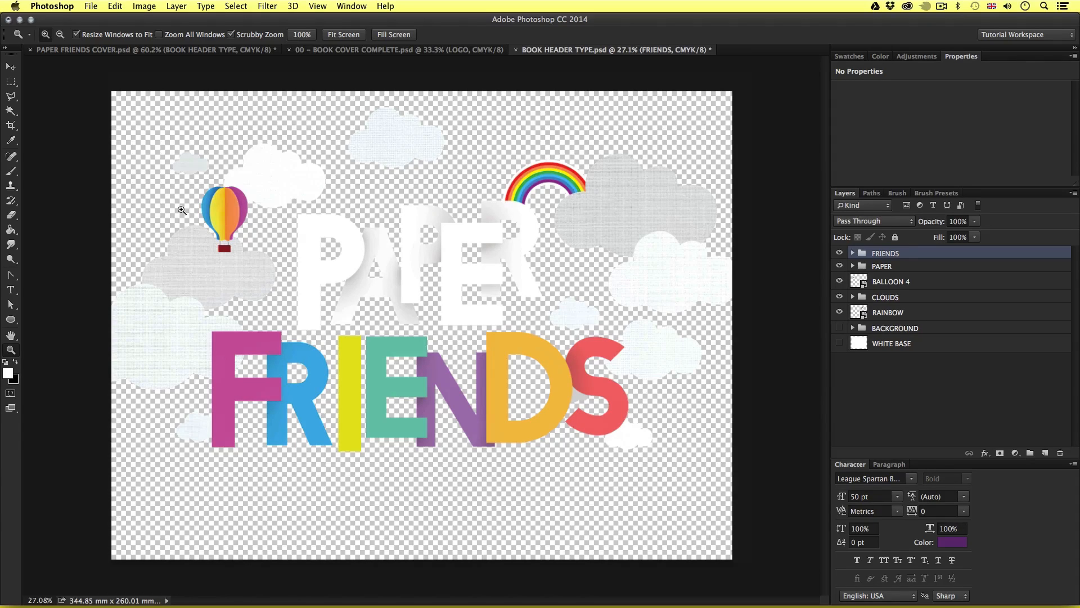
key("super+w")
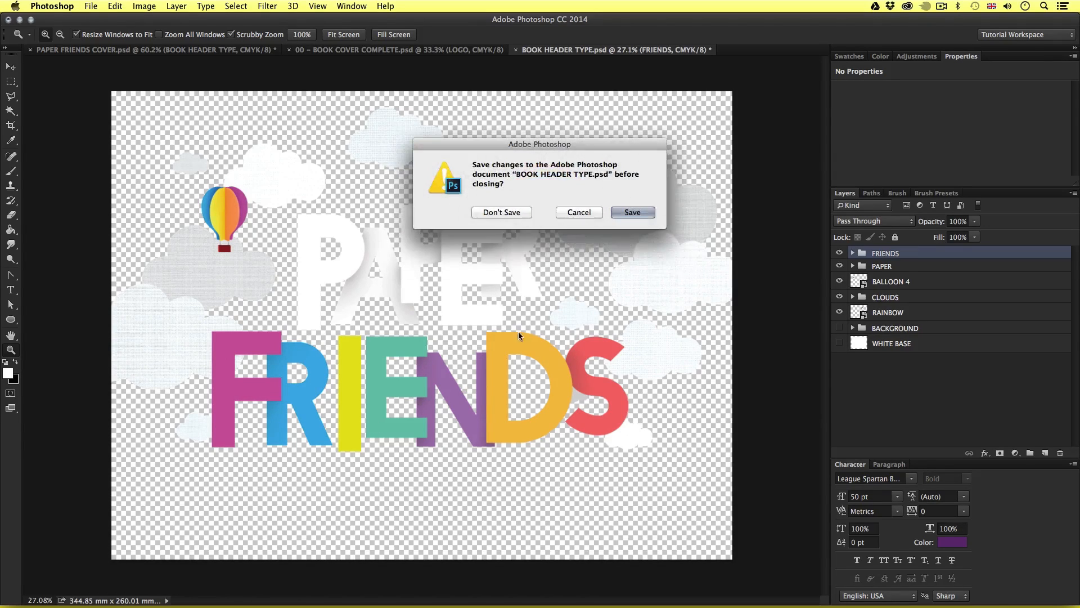
left_click(629, 213)
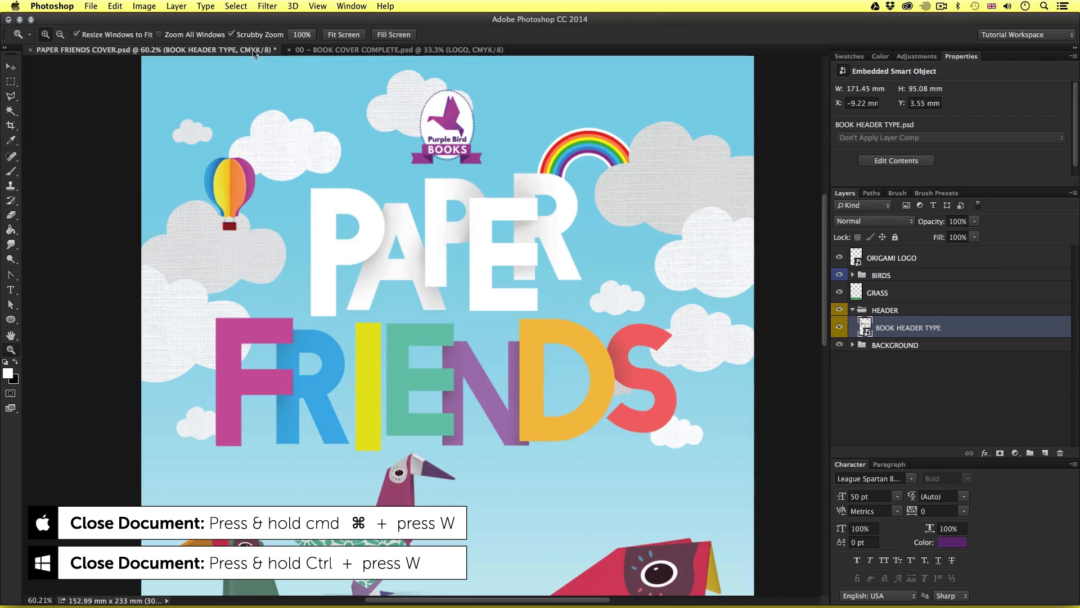
Nudge the BOOK HEADER TYPE layer slightly up on the cover, to a Y position of 3.21 mm.
left_click_drag(507, 237, 486, 248)
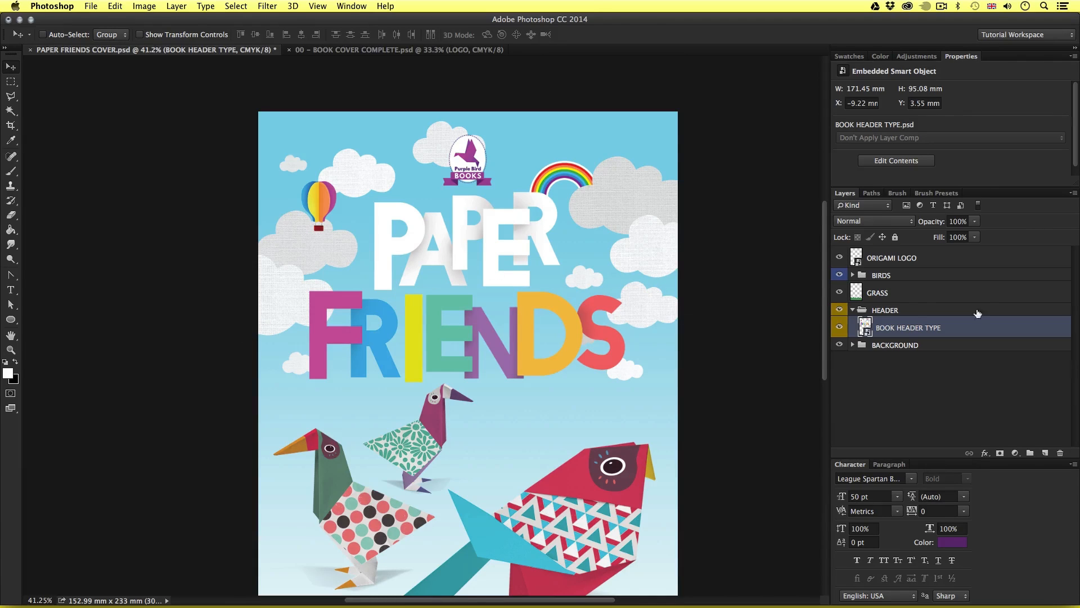
key("Up")
key("Up")
key("Up")
key("Up")
key("Up")
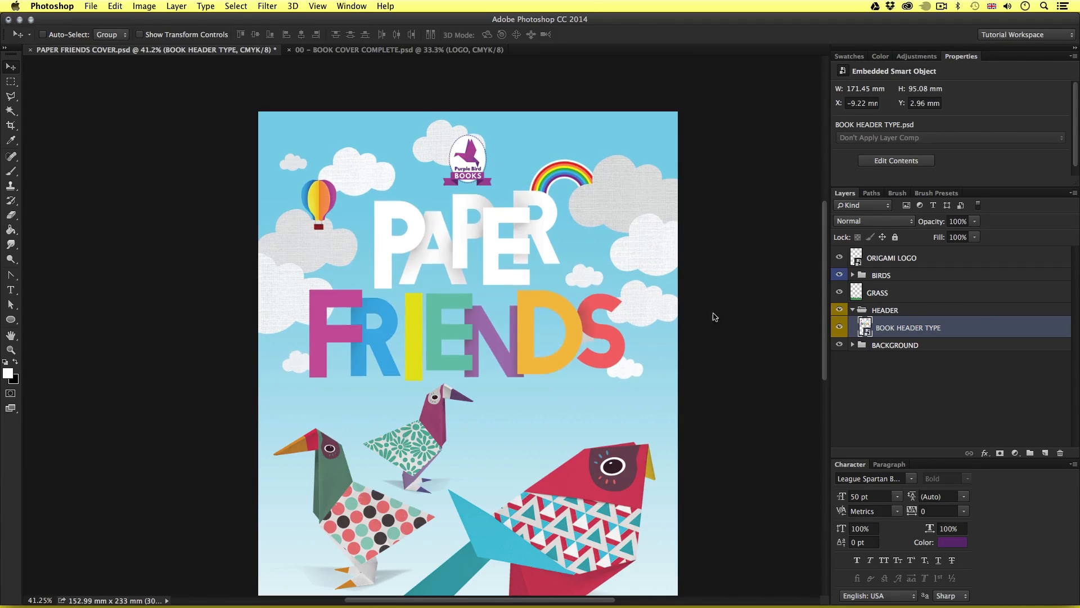
key("Down")
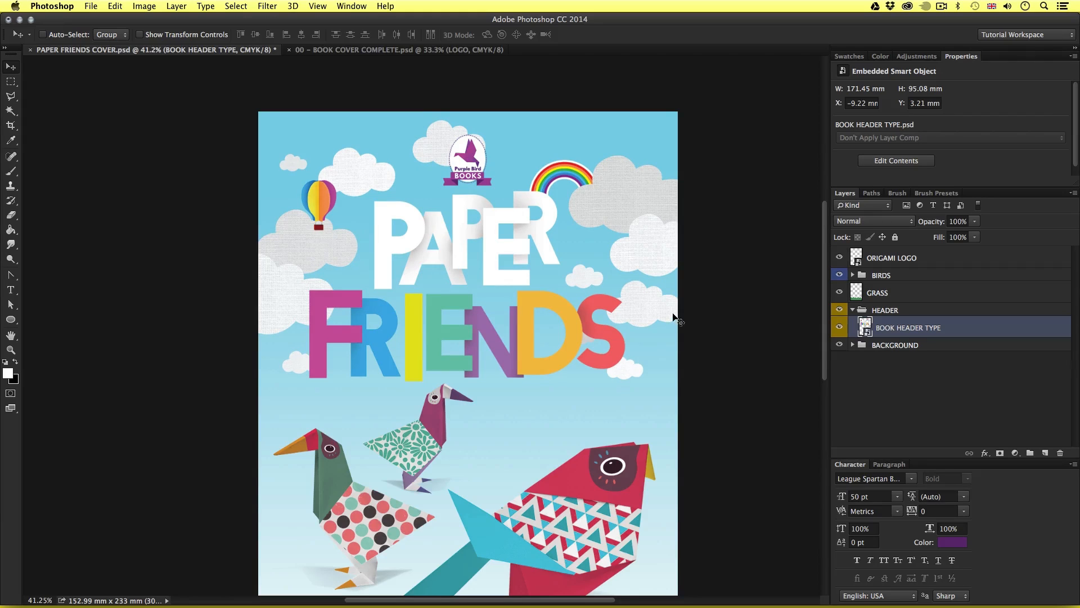
Scale the BOOK HEADER TYPE layer down around its centre to about 165.86 × 91.95 mm and collapse the HEADER group.
key("z")
left_click_drag(508, 336, 473, 244)
key("ctrl+t")
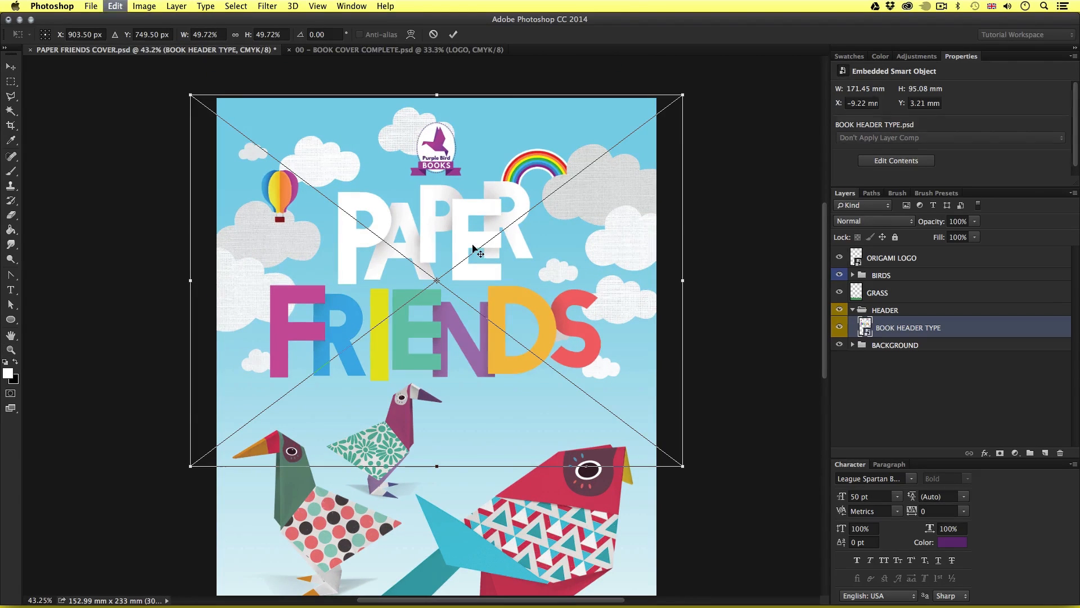
left_click_drag(685, 95, 678, 101)
key("Return")
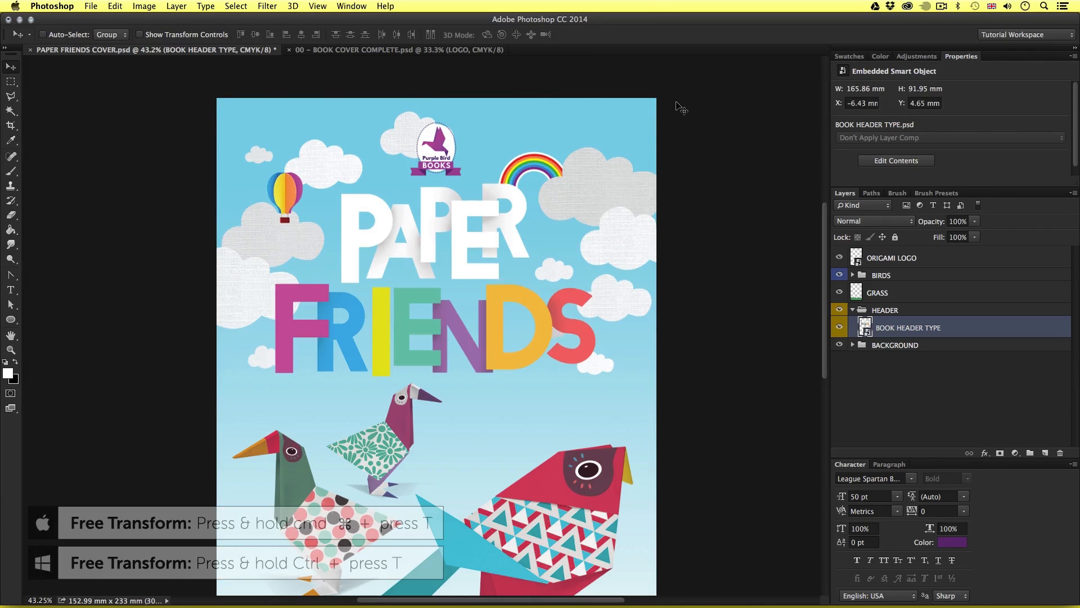
key("z")
left_click_drag(516, 281, 501, 251)
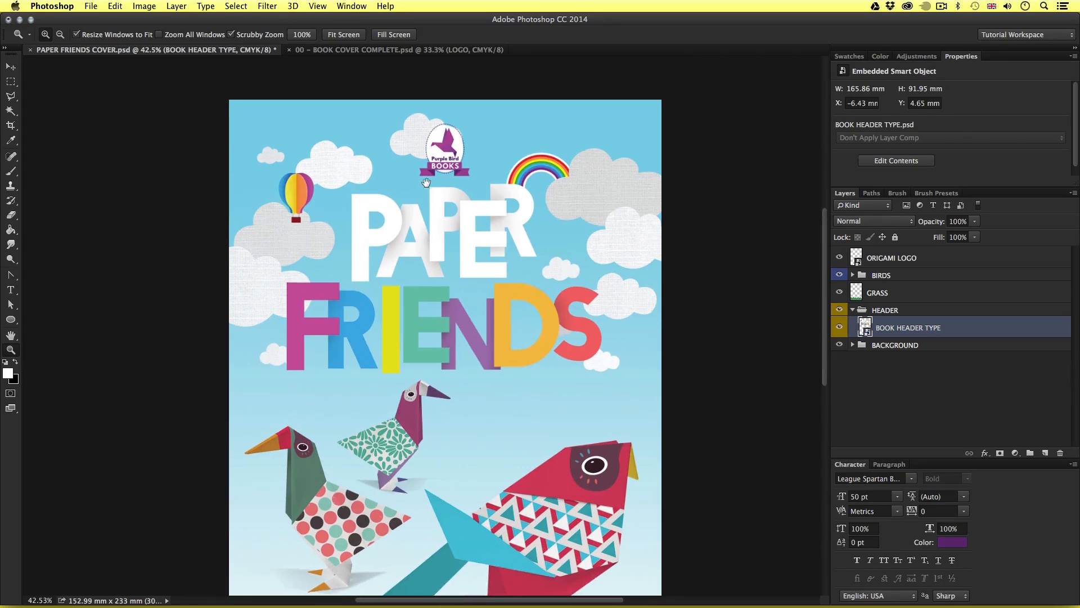
left_click_drag(425, 182, 462, 133)
left_click_drag(501, 252, 485, 256)
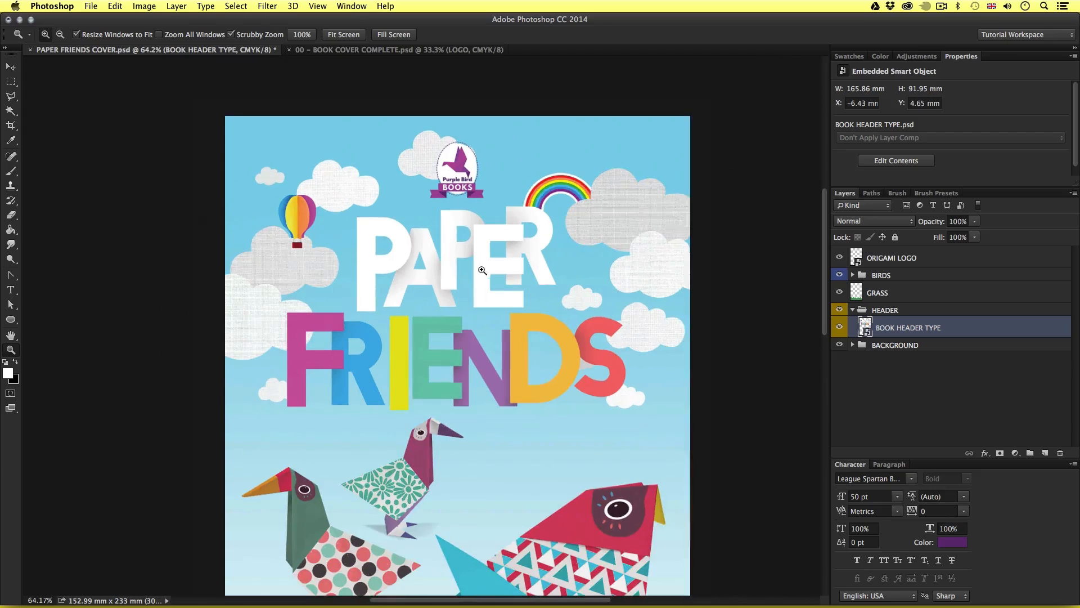
left_click(853, 310)
Put the ORIGAMI LOGO layer into a new group named LOGO.
left_click(922, 259)
key("super+g")
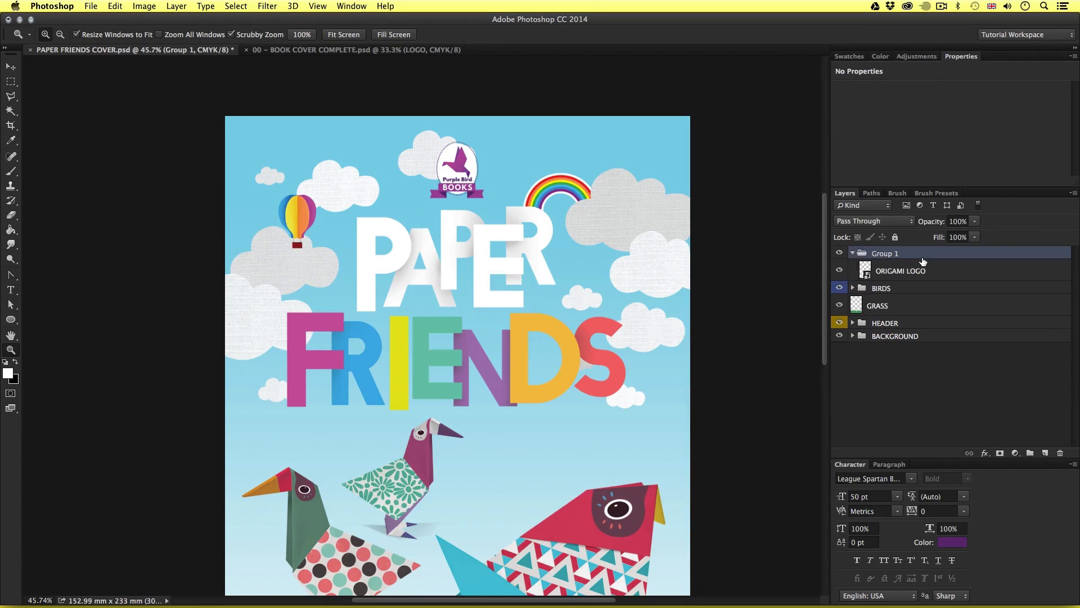
double_click(884, 254)
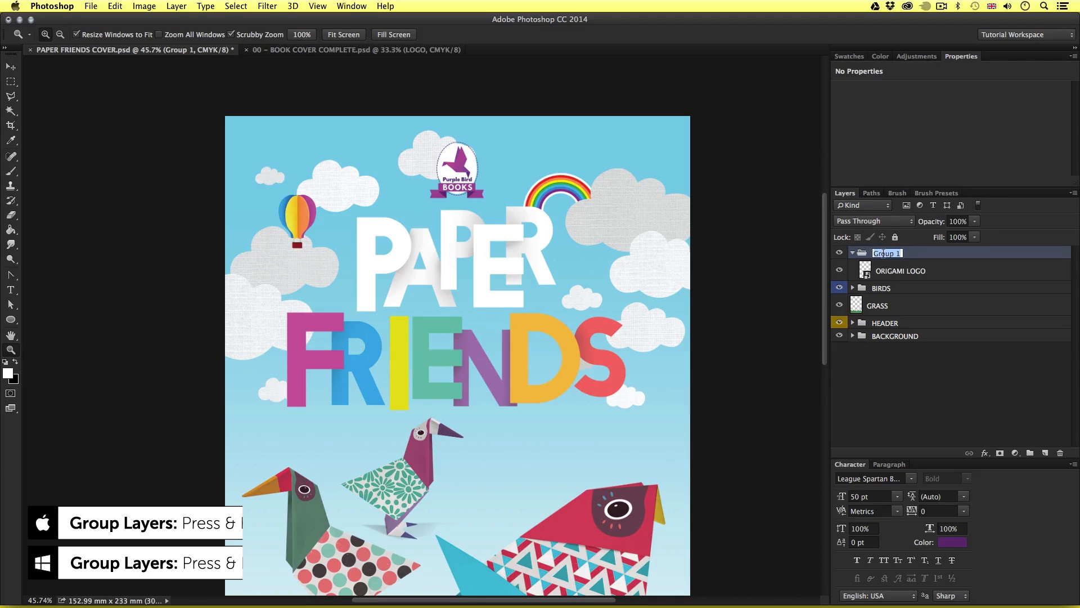
type("LOGO")
key("Return")
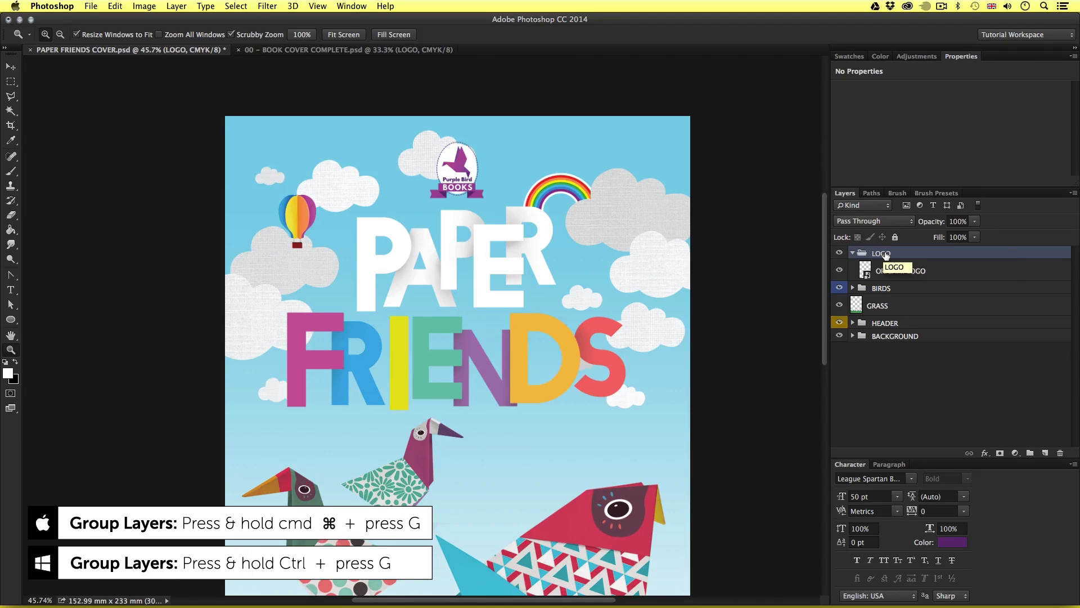
Colour-code the LOGO group red and collapse it.
right_click(904, 253)
left_click(935, 483)
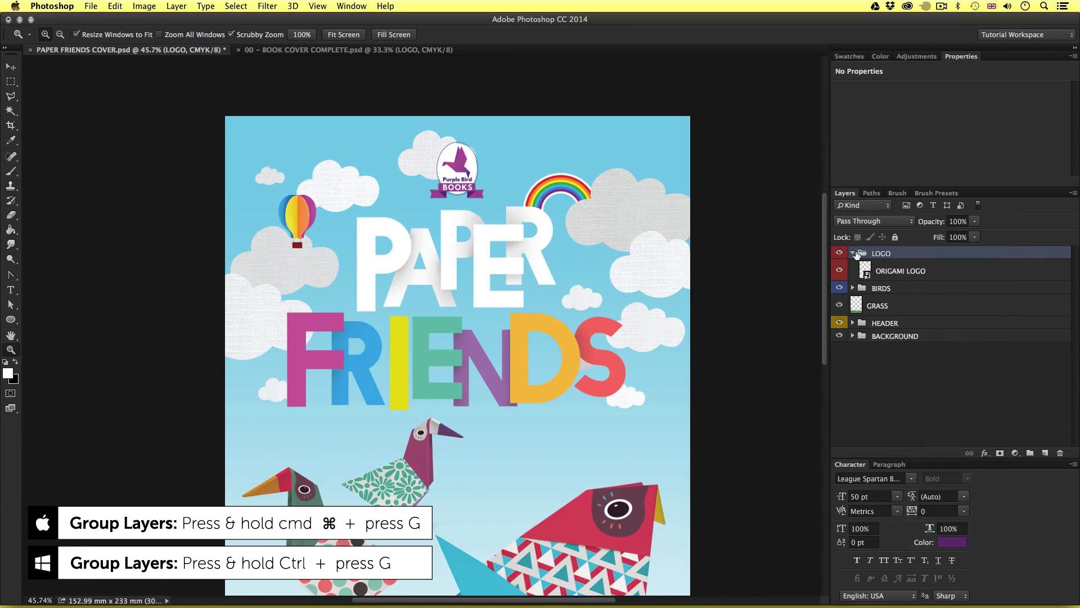
left_click(853, 254)
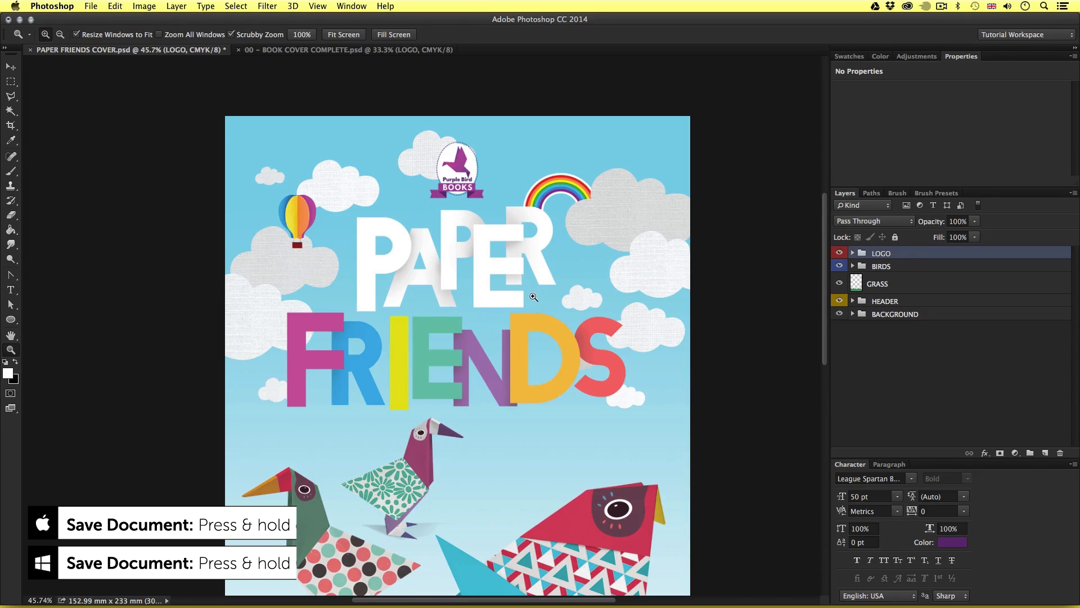
Save the PAPER FRIENDS COVER.psd document and view the whole cover.
key("super+s")
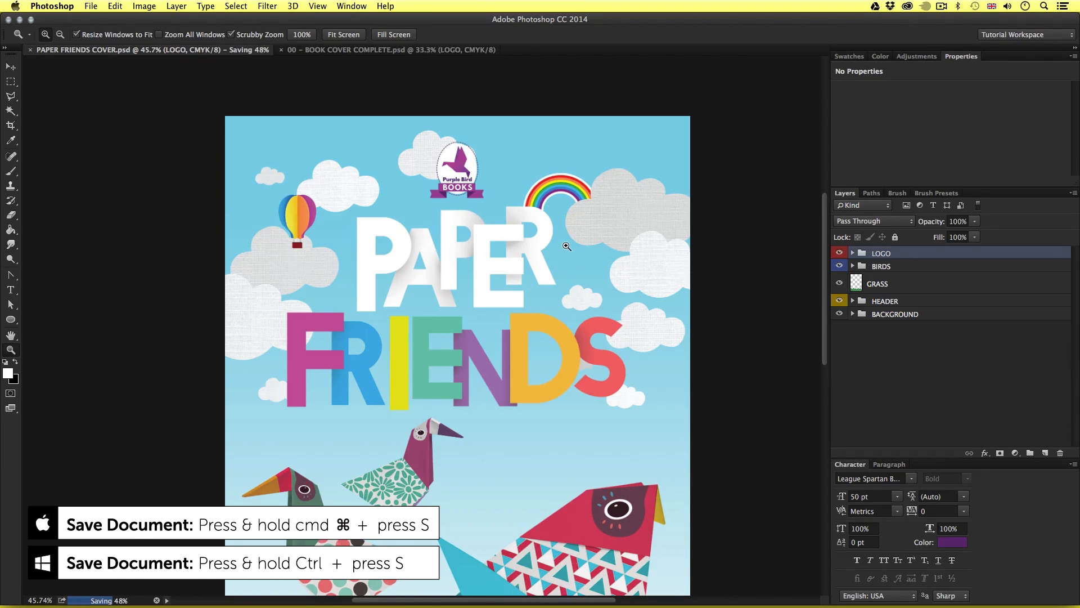
left_click_drag(566, 246, 536, 277)
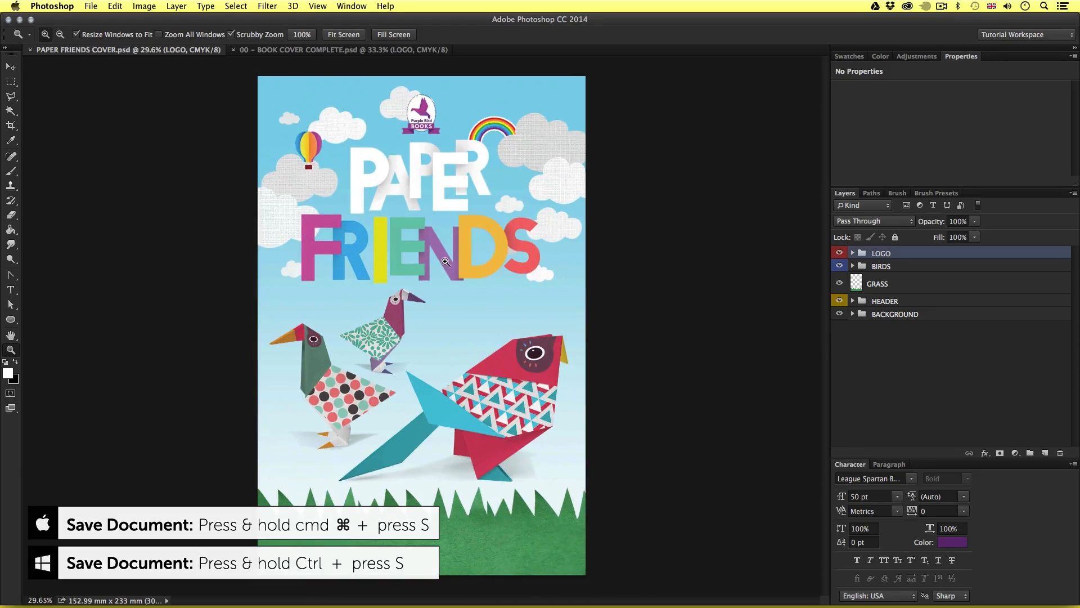
left_click_drag(445, 262, 446, 262)
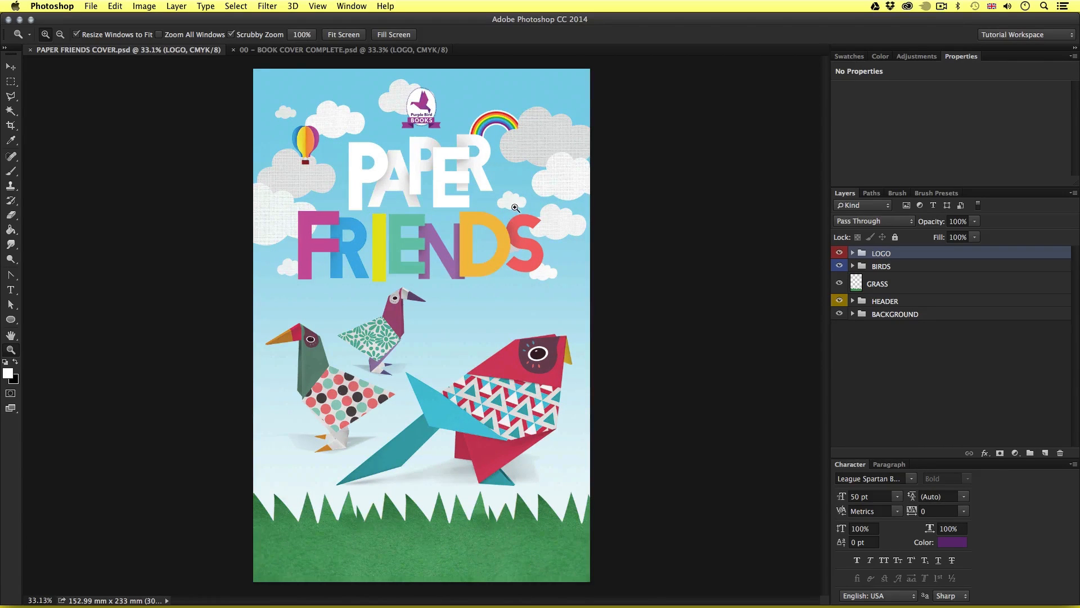